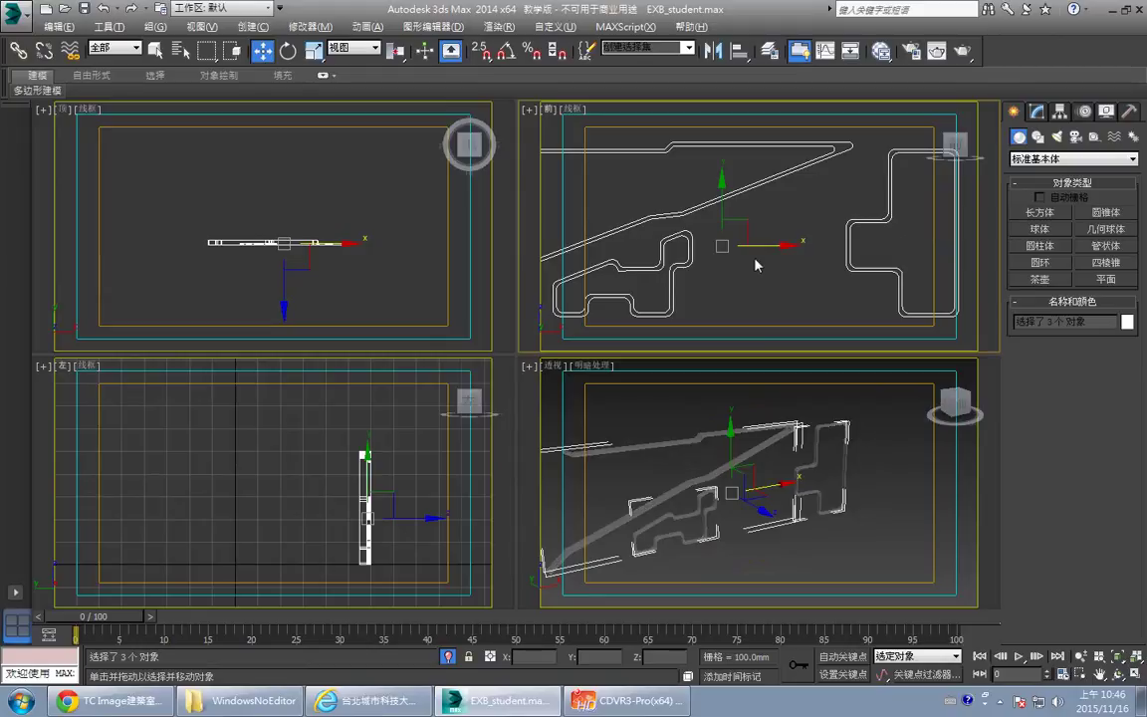
- Turn off the Extrude and Fillet/Chamfer modifiers of the stepped frame Line012 so its base spline shows
{"action": "middle_click_drag", "start_coordinate": [766, 473], "coordinate": [802, 468]}
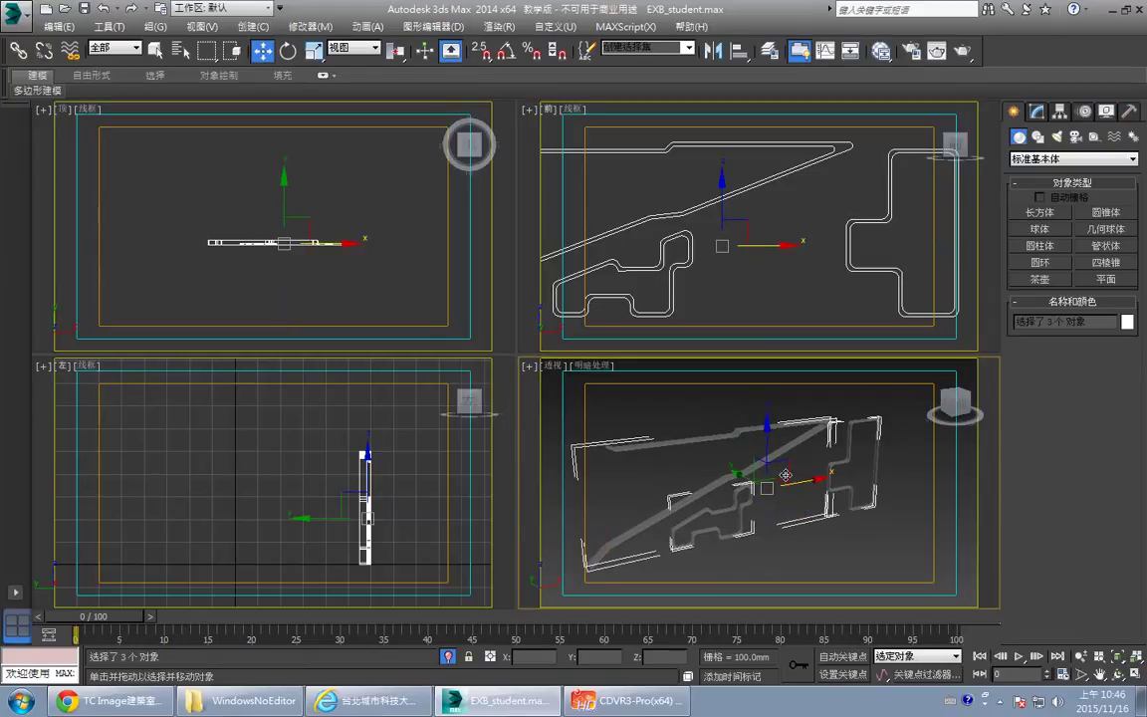
{"action": "middle_click_drag", "start_coordinate": [852, 276], "coordinate": [719, 293]}
{"action": "left_click", "coordinate": [731, 288]}
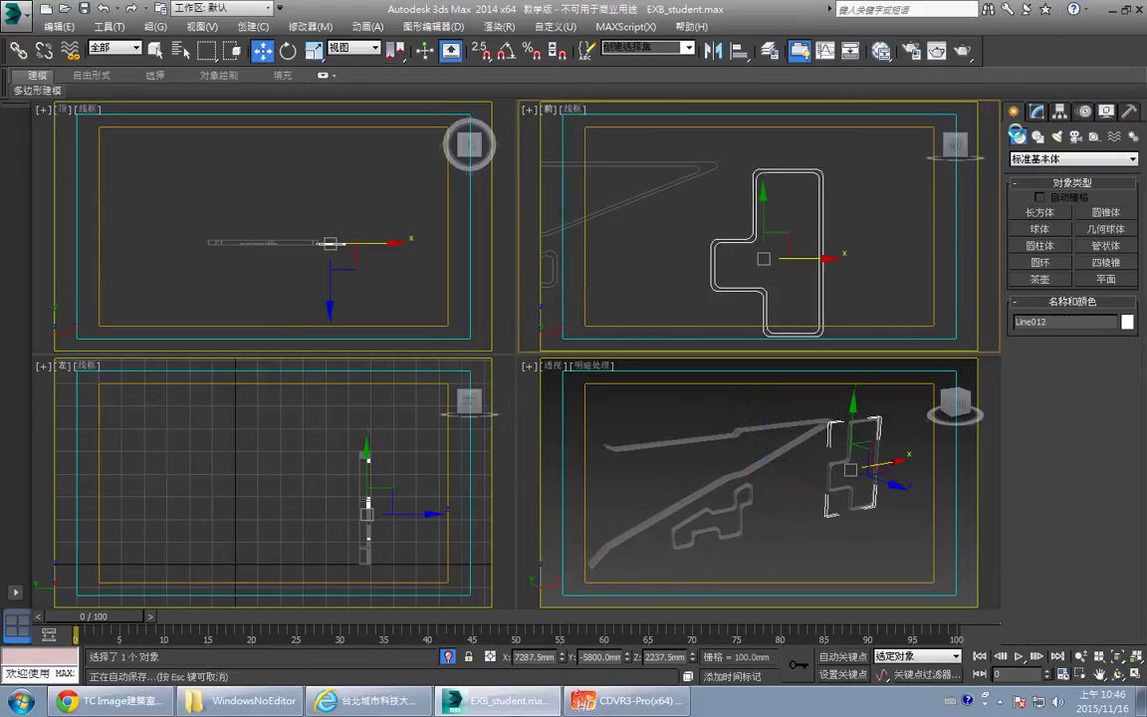
{"action": "left_click", "coordinate": [1036, 111]}
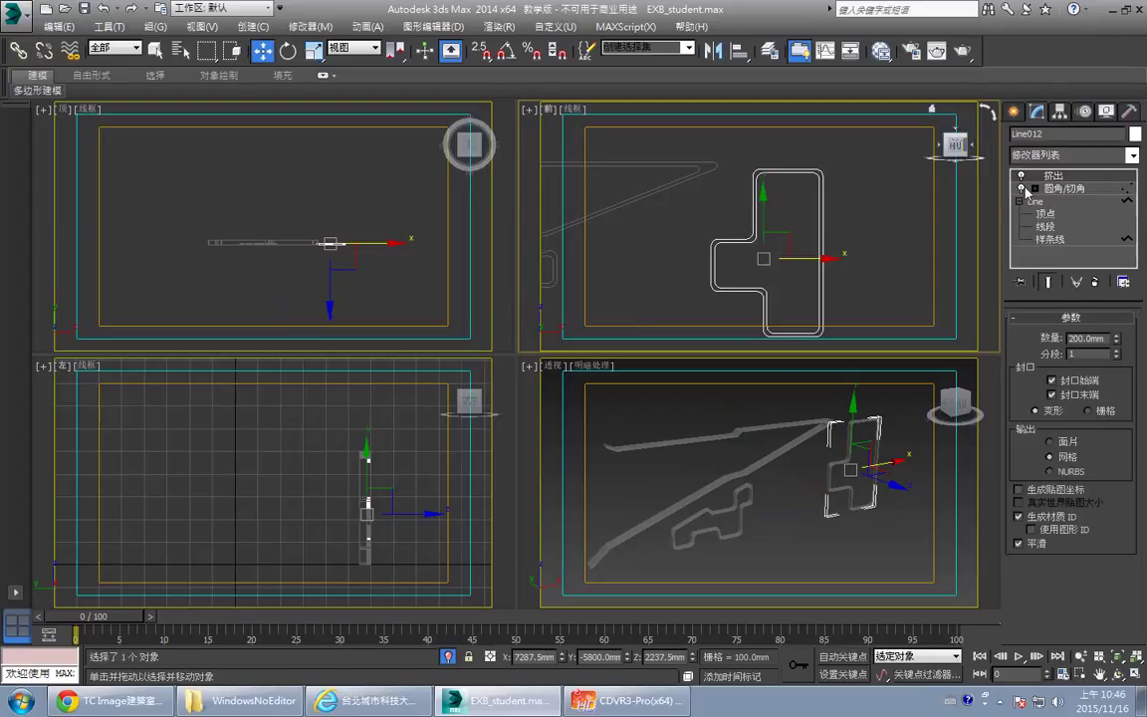
{"action": "left_click", "coordinate": [1022, 187]}
{"action": "left_click", "coordinate": [1022, 188]}
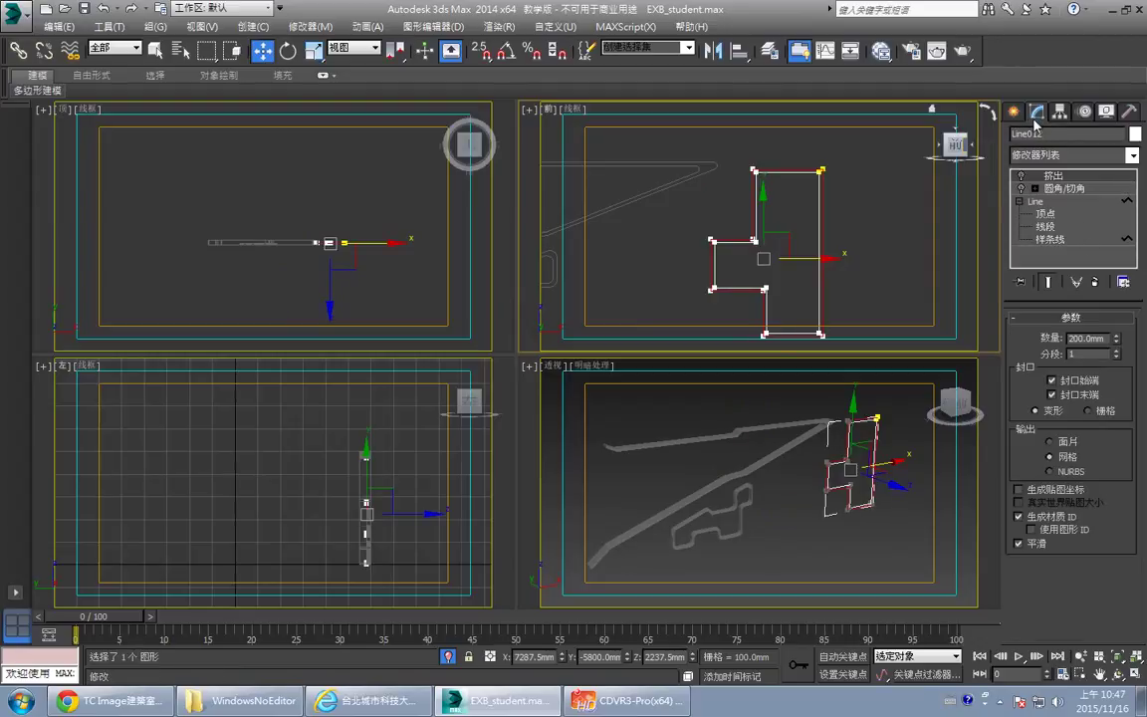
- Deselect the frame and set up the Line spline tool in the maximized front view with the Corner drag type
{"action": "middle_click_drag", "start_coordinate": [842, 189], "coordinate": [737, 192]}
{"action": "left_click", "coordinate": [774, 214]}
{"action": "middle_click_drag", "start_coordinate": [689, 247], "coordinate": [722, 245]}
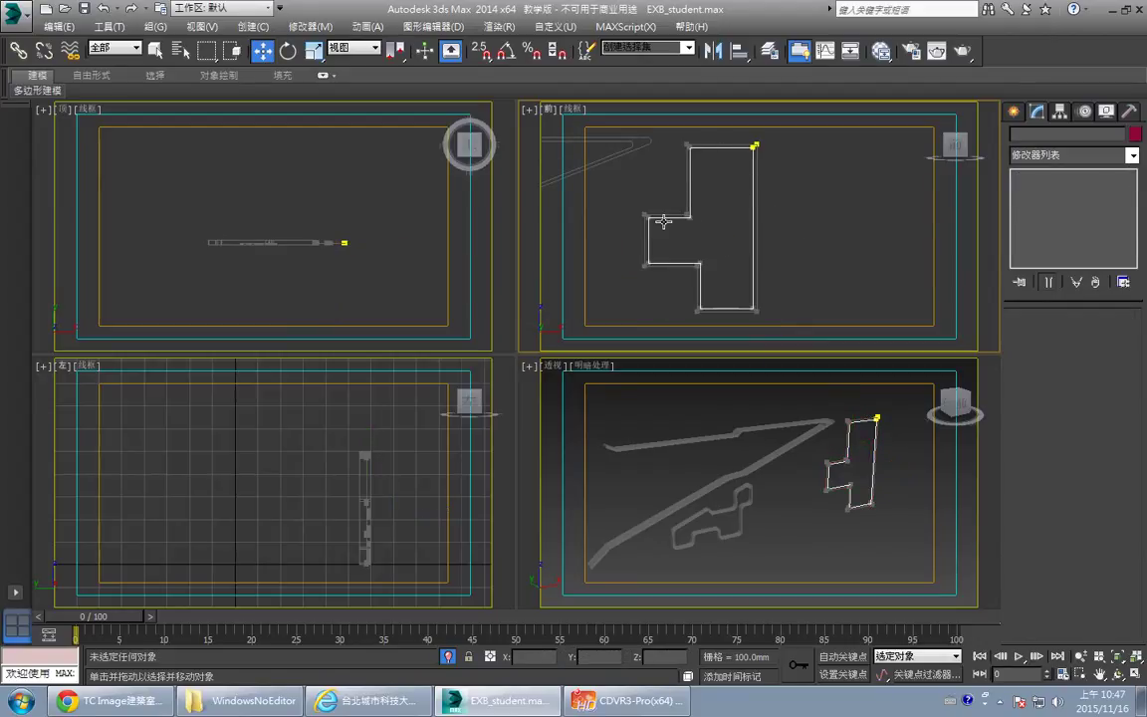
{"action": "key", "text": "alt+w"}
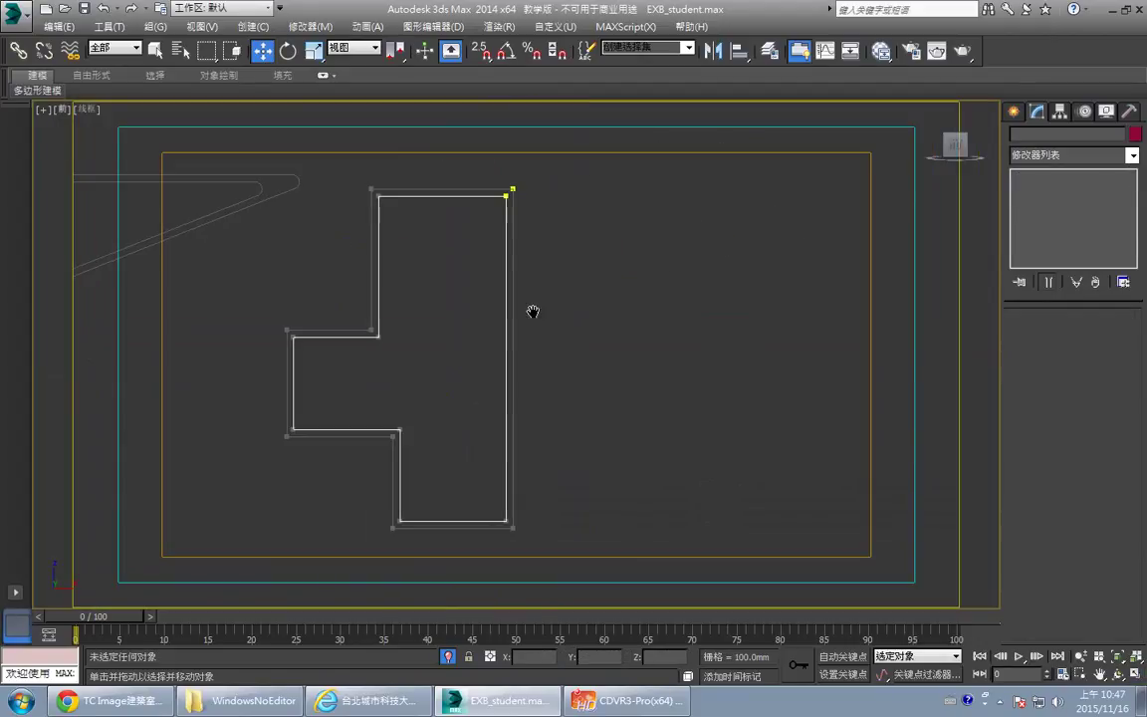
{"action": "scroll", "coordinate": [557, 303], "scroll_direction": "up", "scroll_amount": 2}
{"action": "scroll", "coordinate": [350, 105], "scroll_direction": "down", "scroll_amount": 1}
{"action": "scroll", "coordinate": [484, 176], "scroll_direction": "down", "scroll_amount": 1}
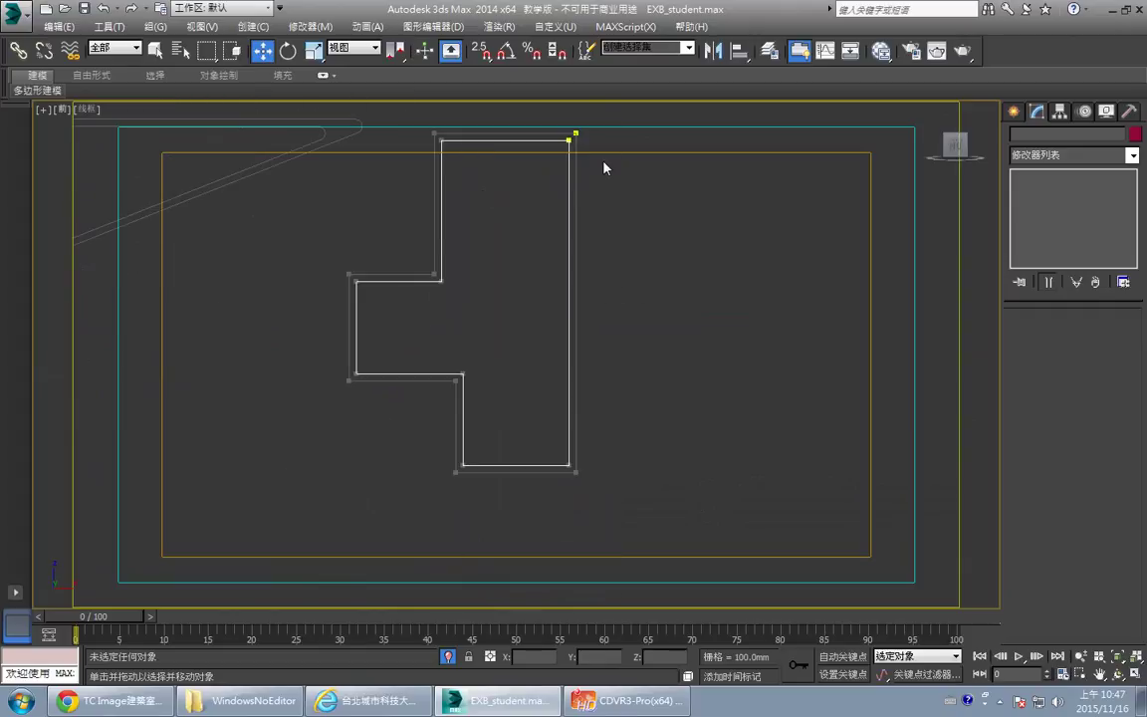
{"action": "left_click", "coordinate": [1015, 116]}
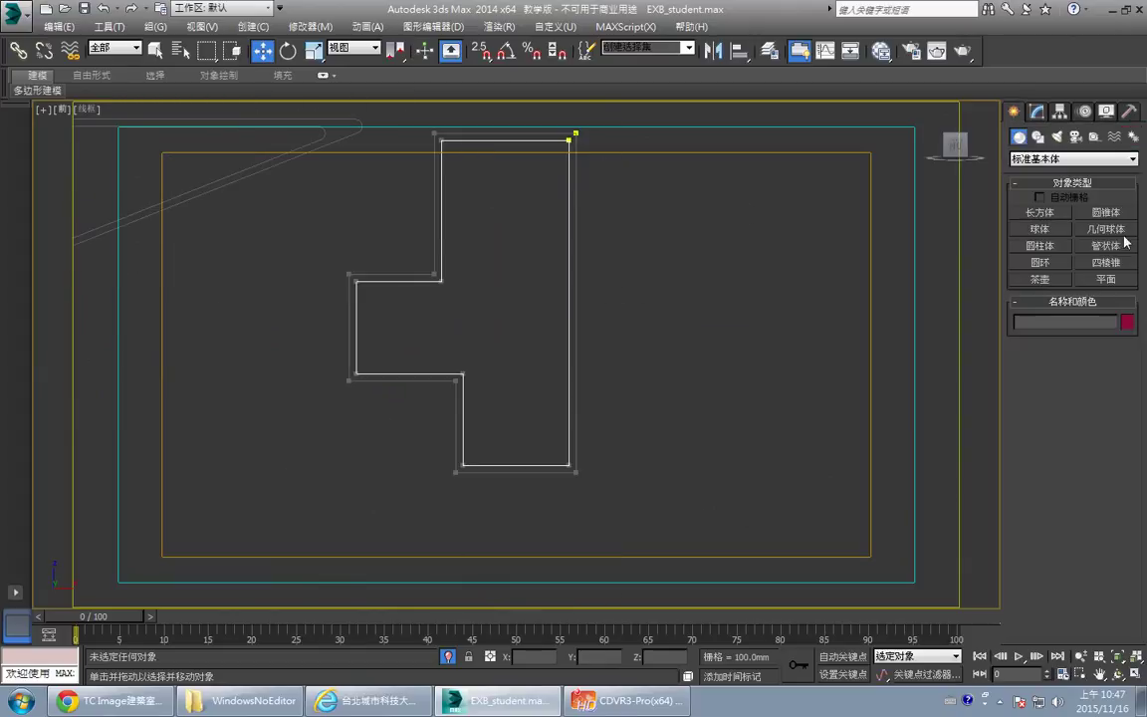
{"action": "left_click", "coordinate": [1037, 136]}
{"action": "left_click", "coordinate": [1039, 230]}
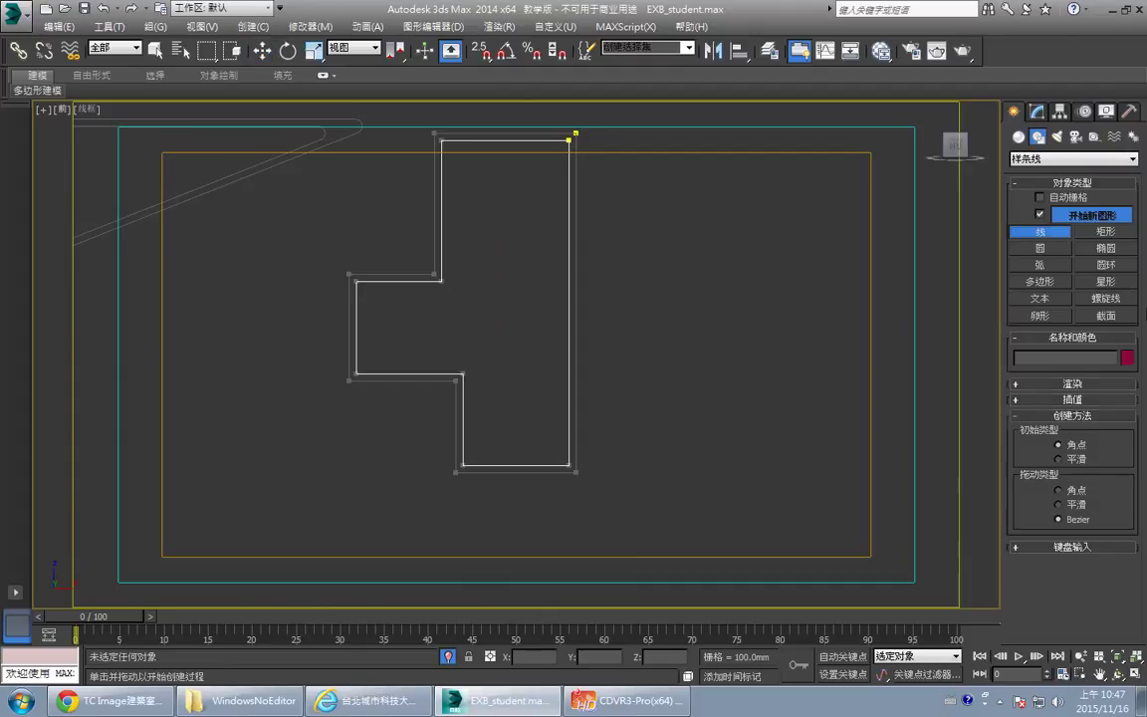
{"action": "left_click", "coordinate": [1080, 491]}
{"action": "middle_click_drag", "start_coordinate": [350, 109], "coordinate": [356, 136]}
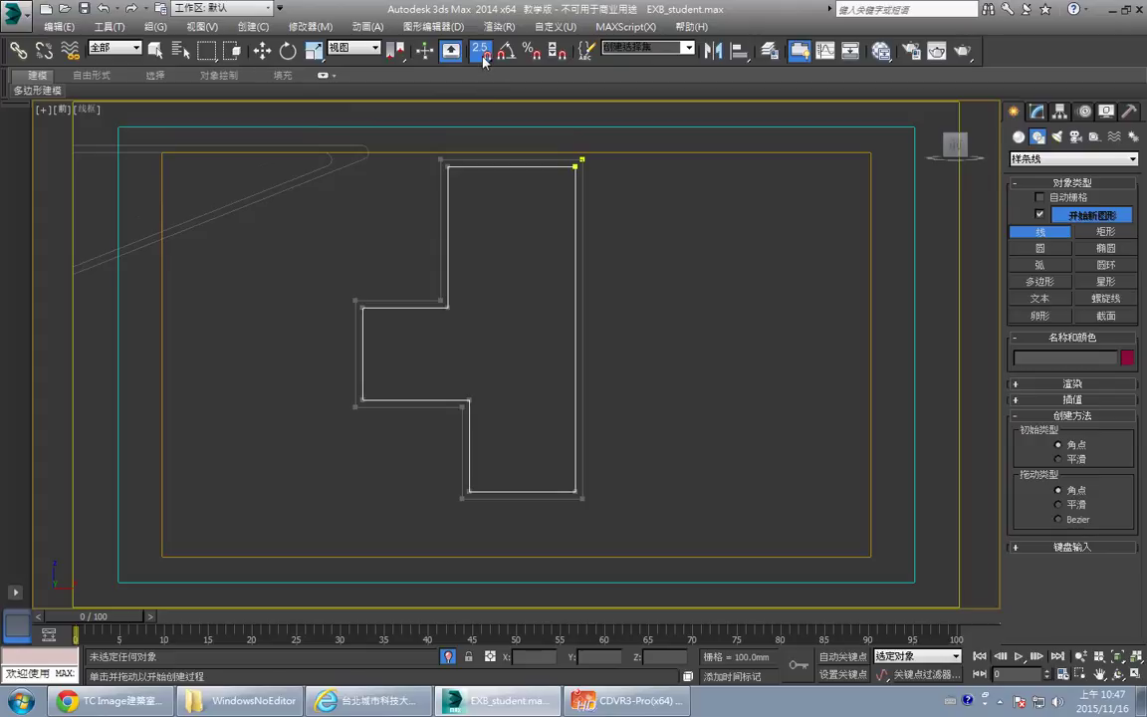
- Configure snapping to use endpoints only instead of grid points
{"action": "right_click", "coordinate": [483, 57]}
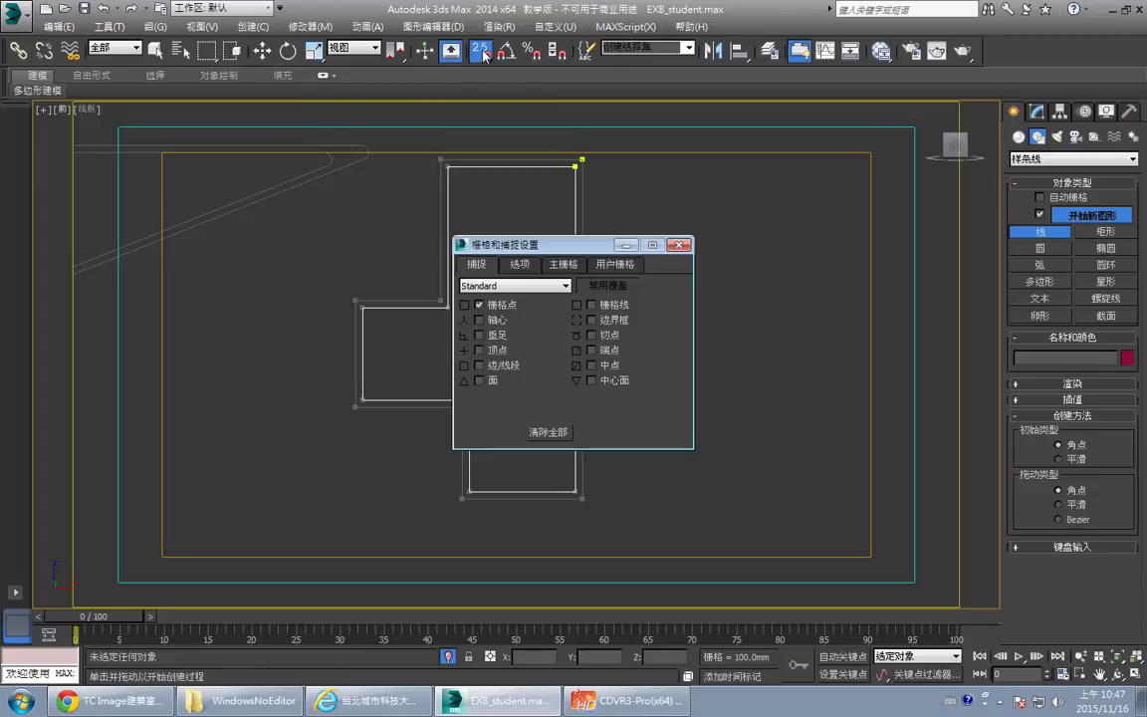
{"action": "left_click", "coordinate": [501, 307]}
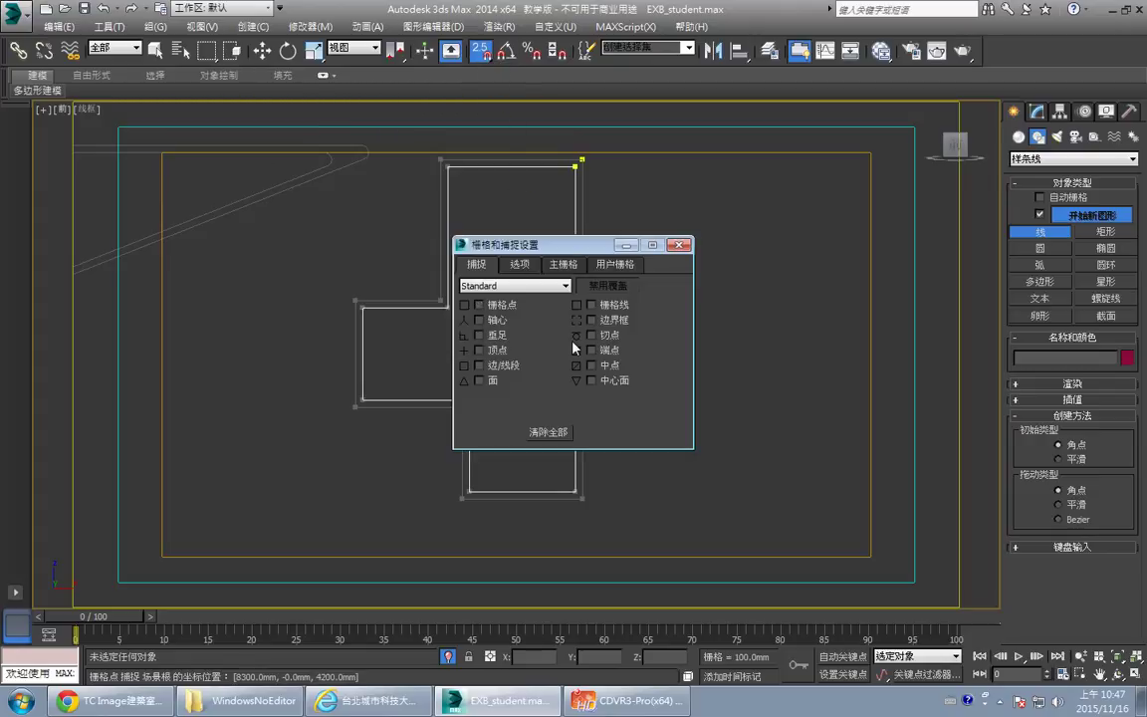
{"action": "left_click", "coordinate": [592, 349]}
{"action": "left_click", "coordinate": [677, 244]}
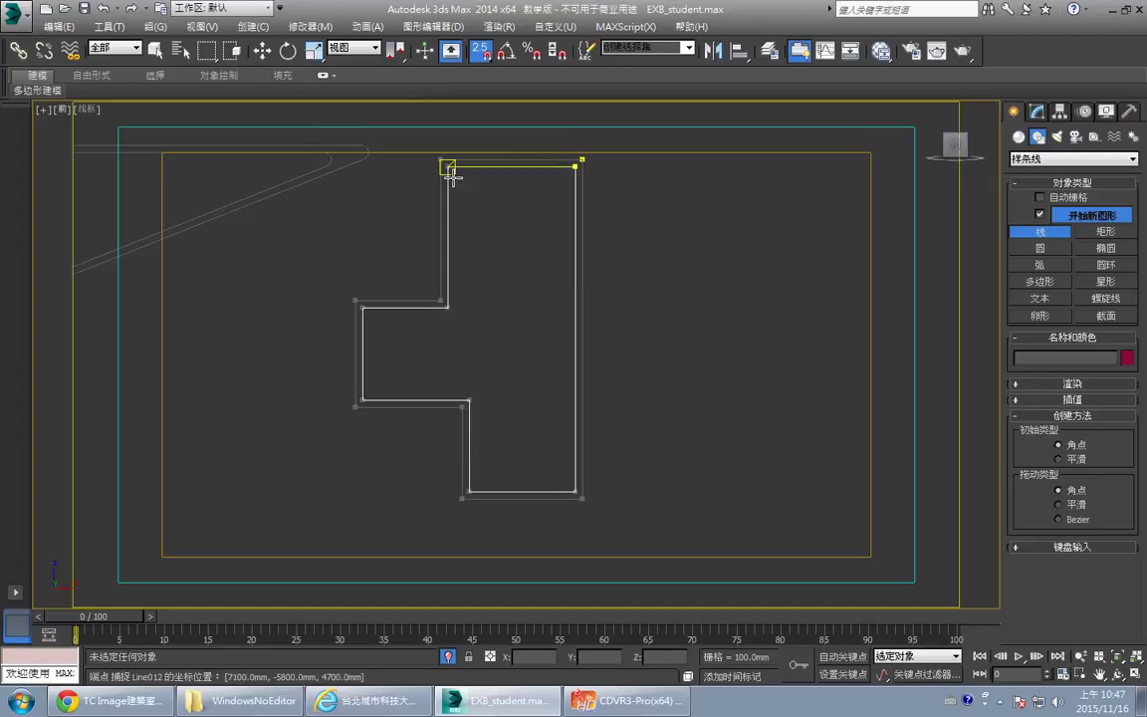
- Trace the frame's inner stepped contour corner by corner with eight vertices and close the spline
{"action": "left_click", "coordinate": [449, 169]}
{"action": "left_click", "coordinate": [576, 166]}
{"action": "left_click", "coordinate": [575, 489]}
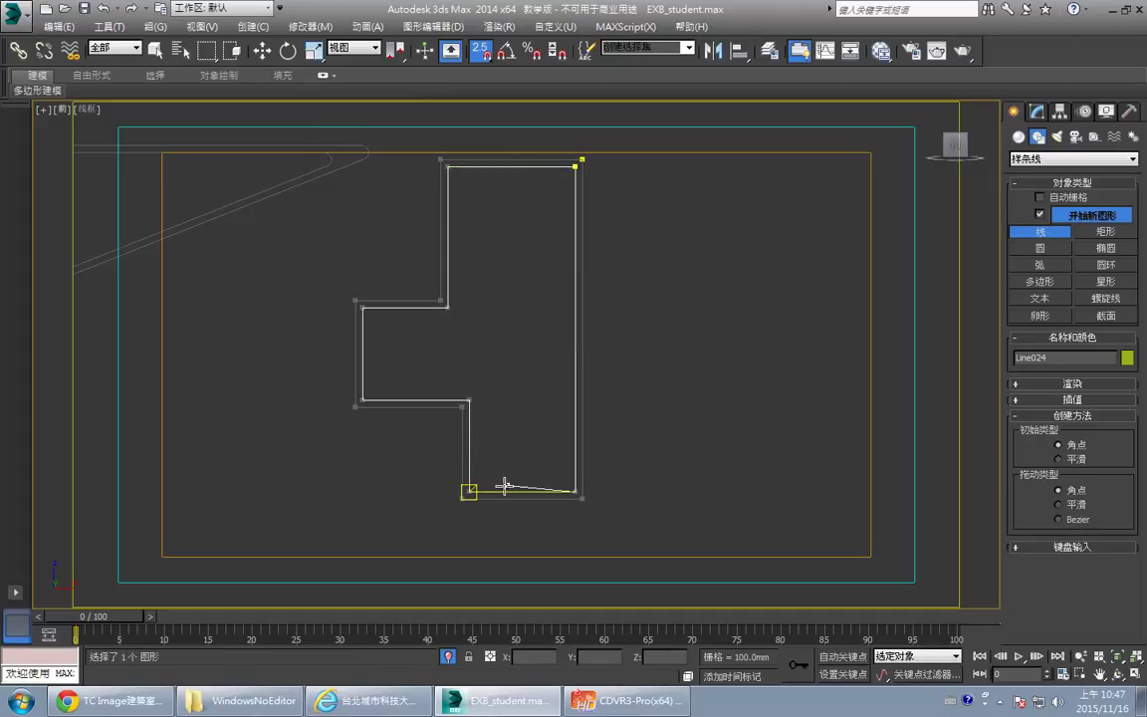
{"action": "left_click", "coordinate": [469, 491]}
{"action": "left_click", "coordinate": [469, 399]}
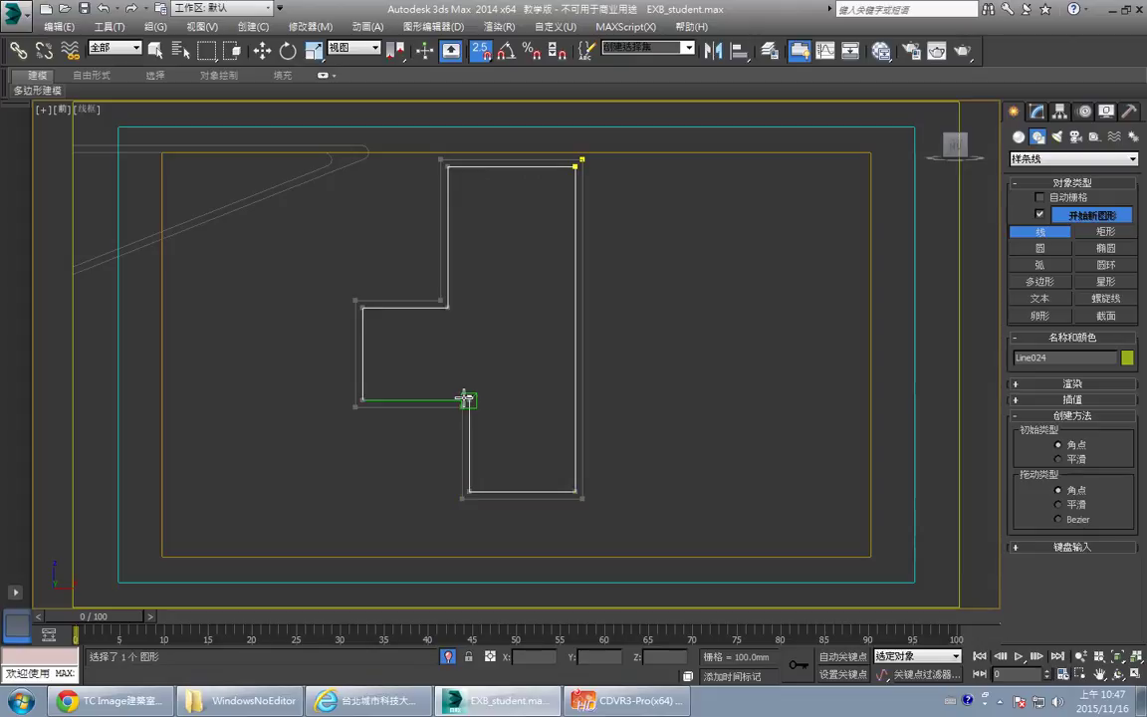
{"action": "left_click", "coordinate": [364, 399]}
{"action": "left_click", "coordinate": [364, 307]}
{"action": "left_click", "coordinate": [447, 305]}
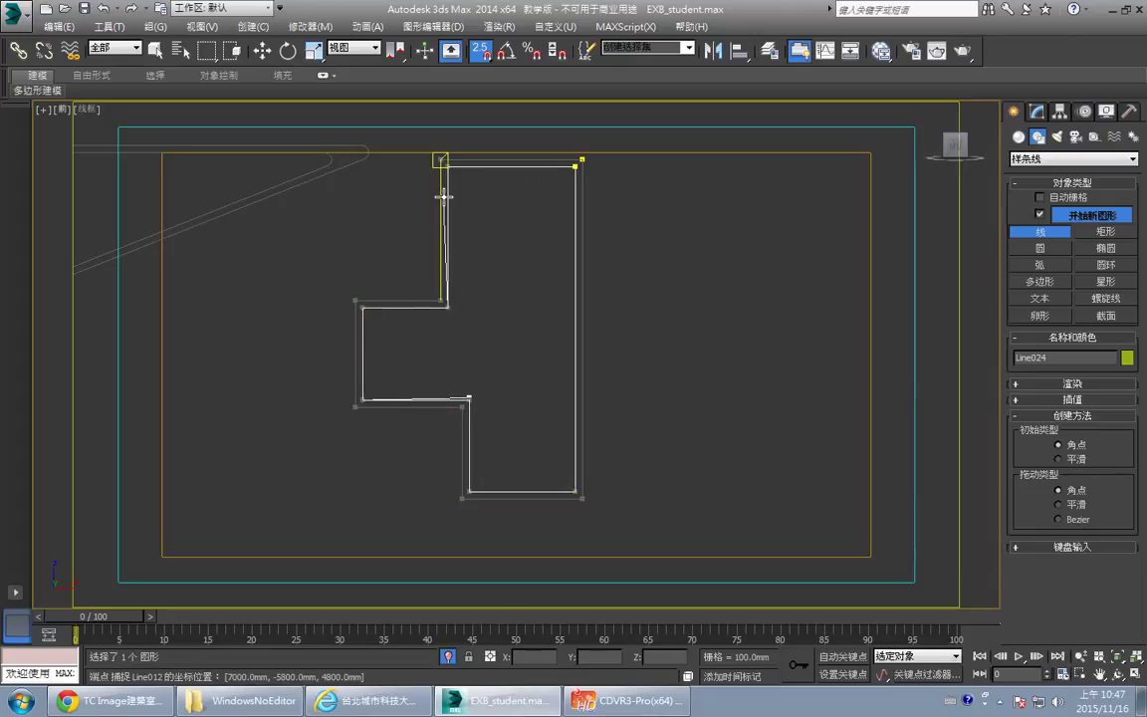
{"action": "left_click", "coordinate": [447, 166]}
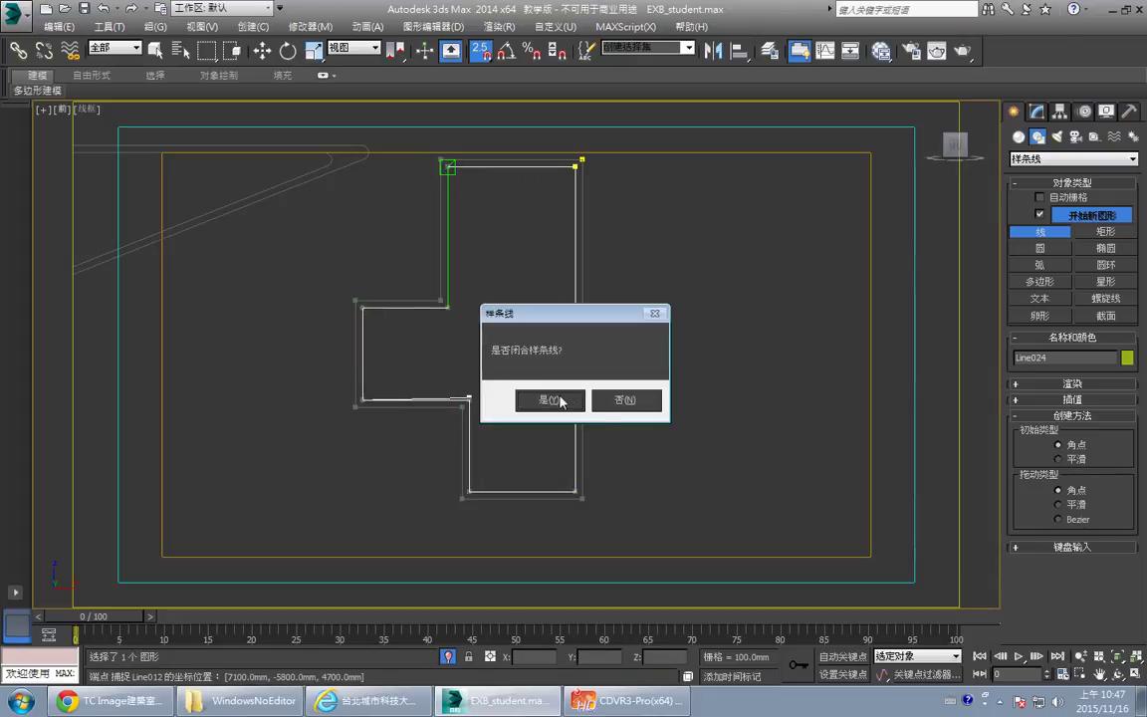
{"action": "left_click", "coordinate": [572, 401]}
- Snap the misplaced vertex at the lower inner corner of the traced line onto the reference corner, and turn snapping off
{"action": "middle_click_drag", "start_coordinate": [467, 408], "coordinate": [512, 391]}
{"action": "scroll", "coordinate": [512, 391], "scroll_direction": "up", "scroll_amount": 8}
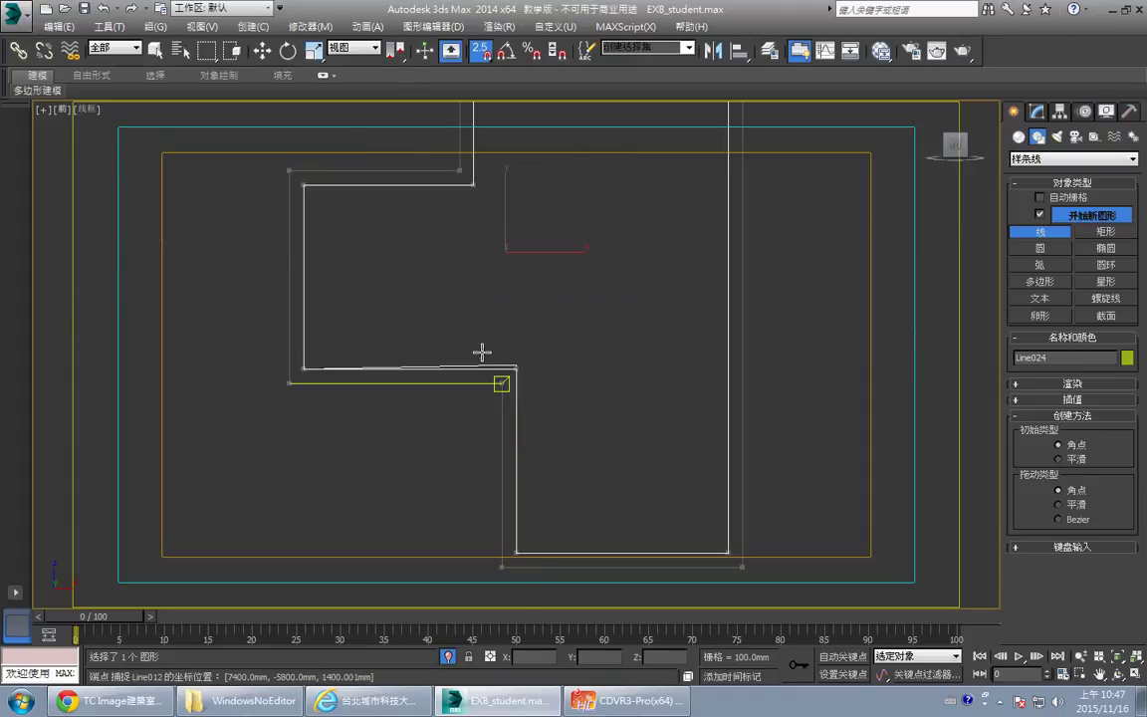
{"action": "middle_click_drag", "start_coordinate": [578, 340], "coordinate": [507, 390]}
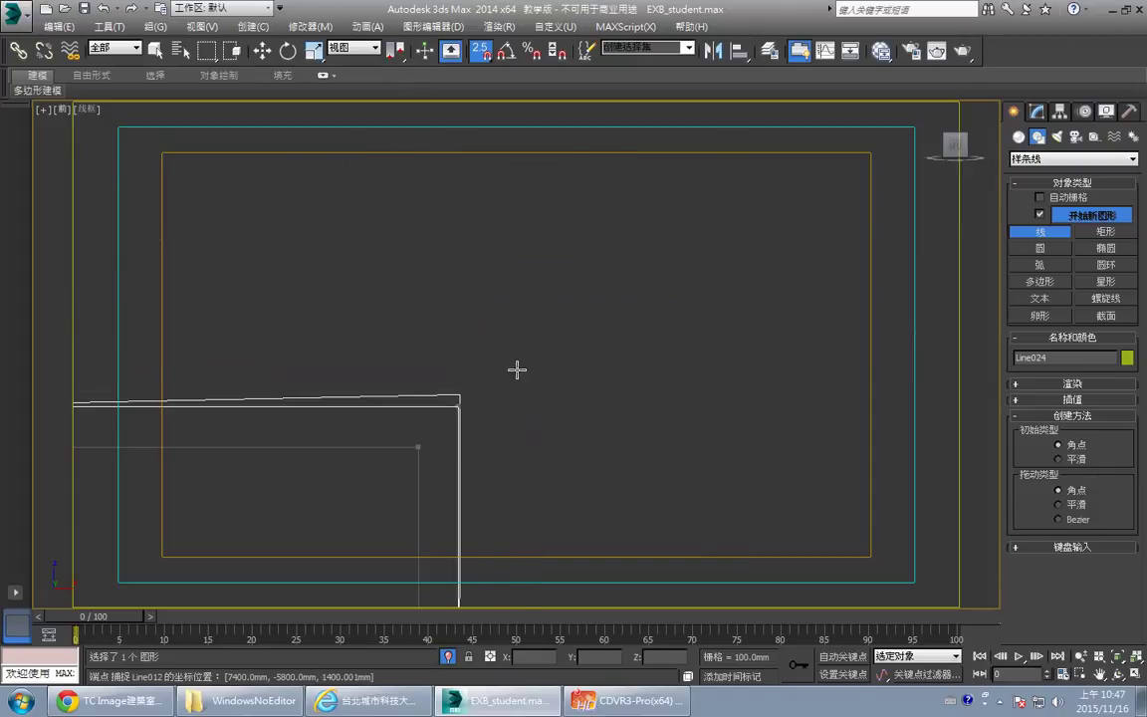
{"action": "left_click", "coordinate": [1039, 113]}
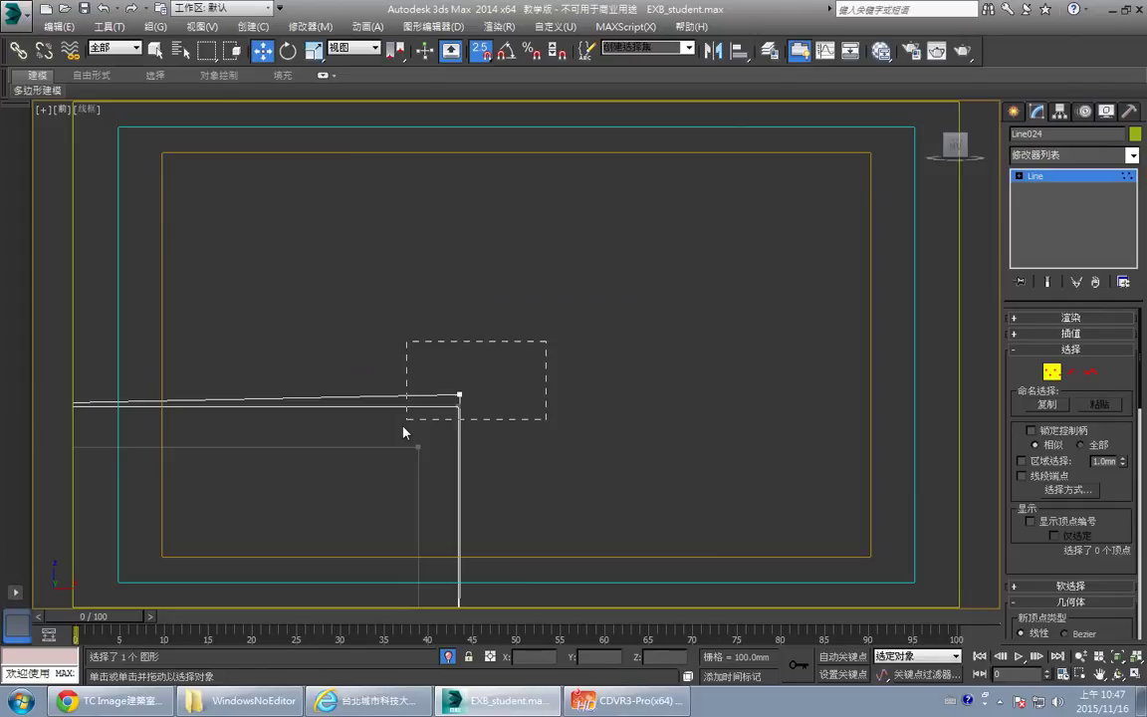
{"action": "left_click_drag", "start_coordinate": [403, 427], "coordinate": [406, 422]}
{"action": "scroll", "coordinate": [474, 409], "scroll_direction": "down", "scroll_amount": 4}
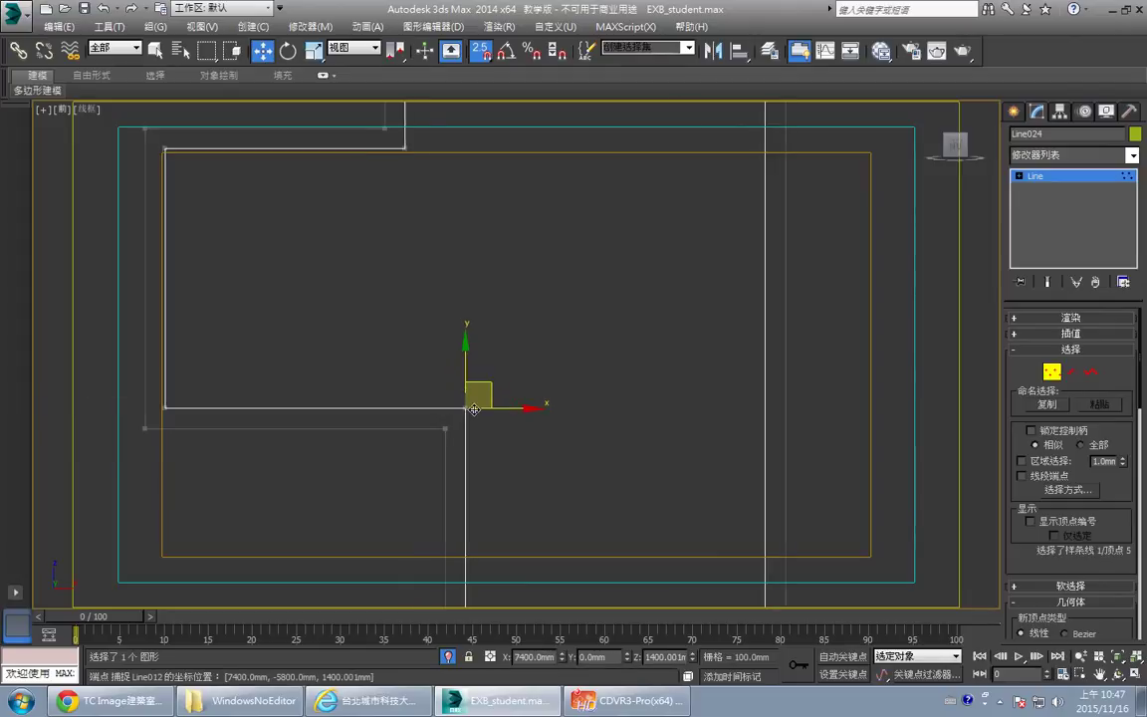
{"action": "scroll", "coordinate": [474, 409], "scroll_direction": "down", "scroll_amount": 5}
{"action": "key", "text": "s"}
{"action": "left_click", "coordinate": [1052, 373]}
- Select the traced line's closed spline and apply Outline to make a double contour, checking it in the perspective view
{"action": "middle_click_drag", "start_coordinate": [942, 379], "coordinate": [923, 387]}
{"action": "key", "text": "alt+w"}
{"action": "right_click", "coordinate": [738, 411]}
{"action": "key", "text": "alt+w"}
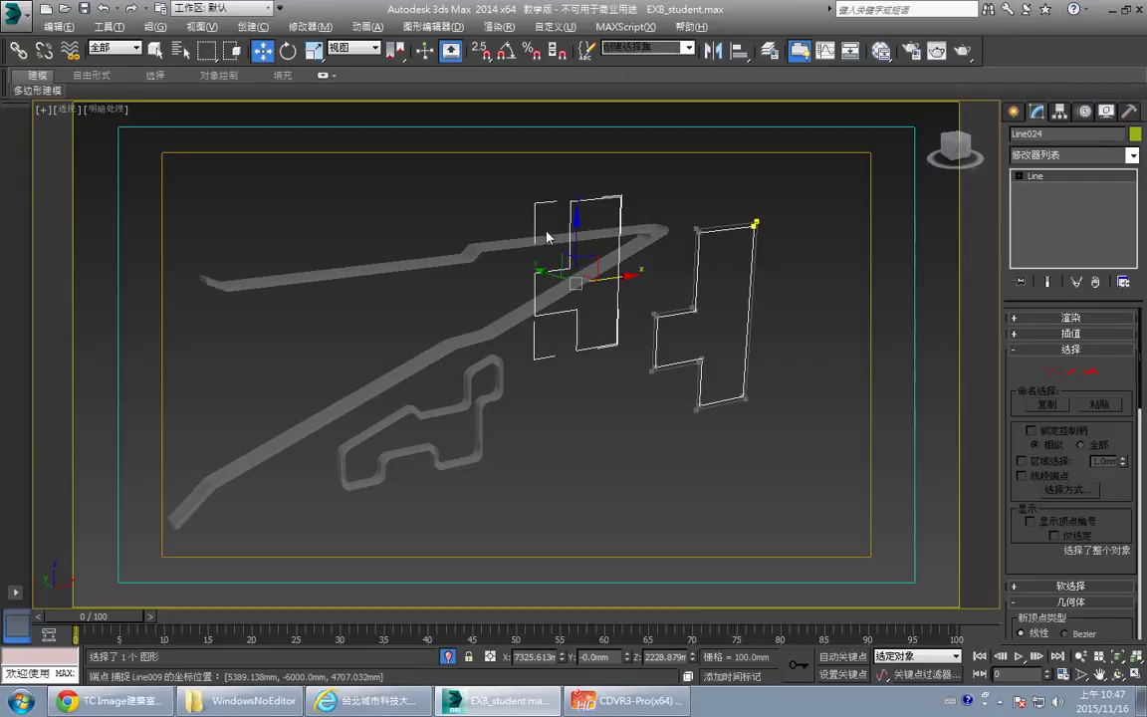
{"action": "middle_click_drag", "start_coordinate": [591, 378], "coordinate": [614, 415]}
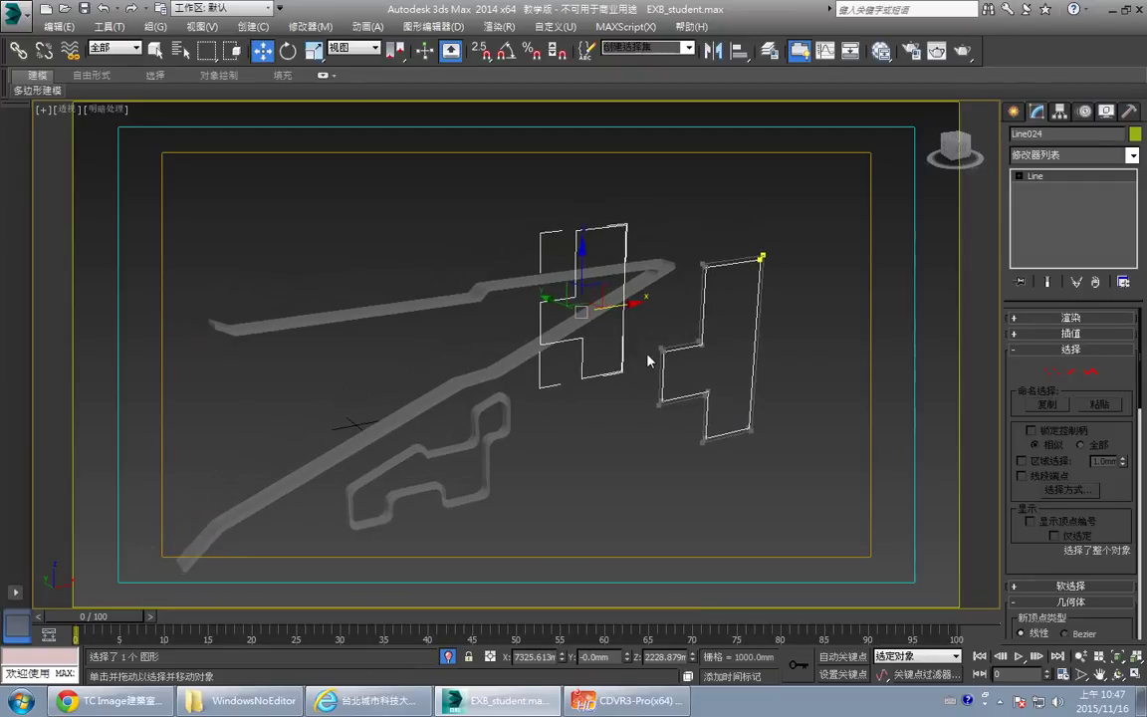
{"action": "scroll", "coordinate": [588, 358], "scroll_direction": "up", "scroll_amount": 3}
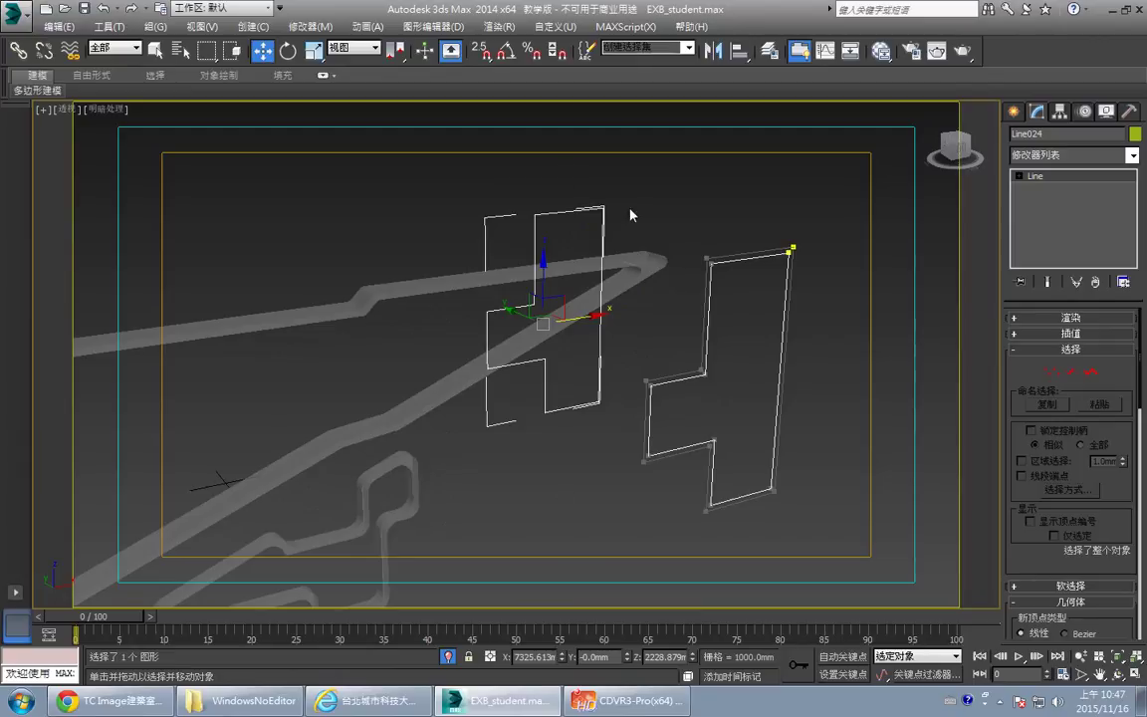
{"action": "left_click", "coordinate": [1090, 370]}
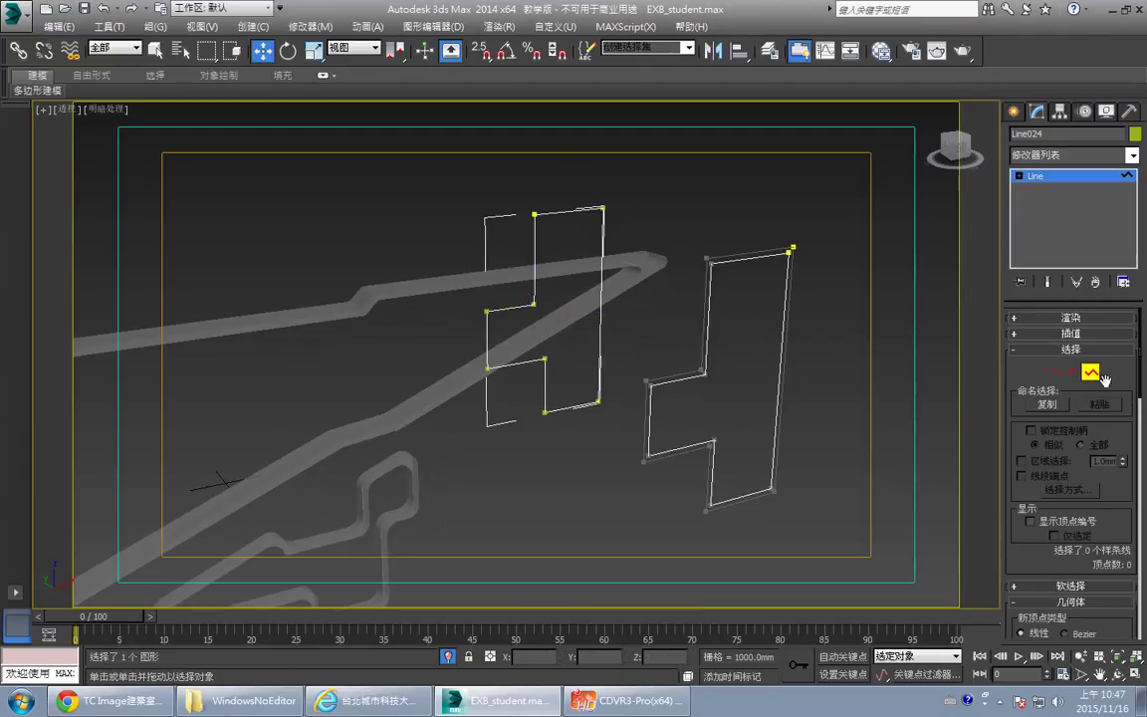
{"action": "left_click", "coordinate": [587, 292]}
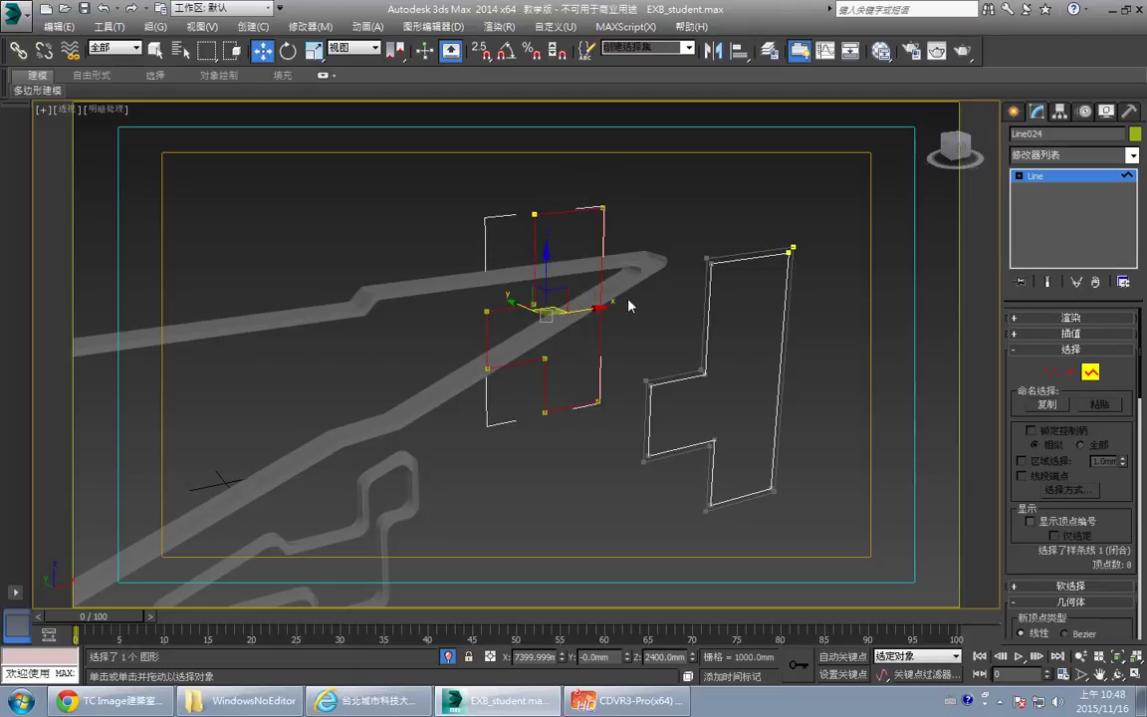
{"action": "middle_click_drag", "start_coordinate": [630, 307], "coordinate": [645, 312], "text": "alt"}
{"action": "key", "text": "alt+w"}
{"action": "middle_click", "coordinate": [650, 322]}
{"action": "key", "text": "alt+w"}
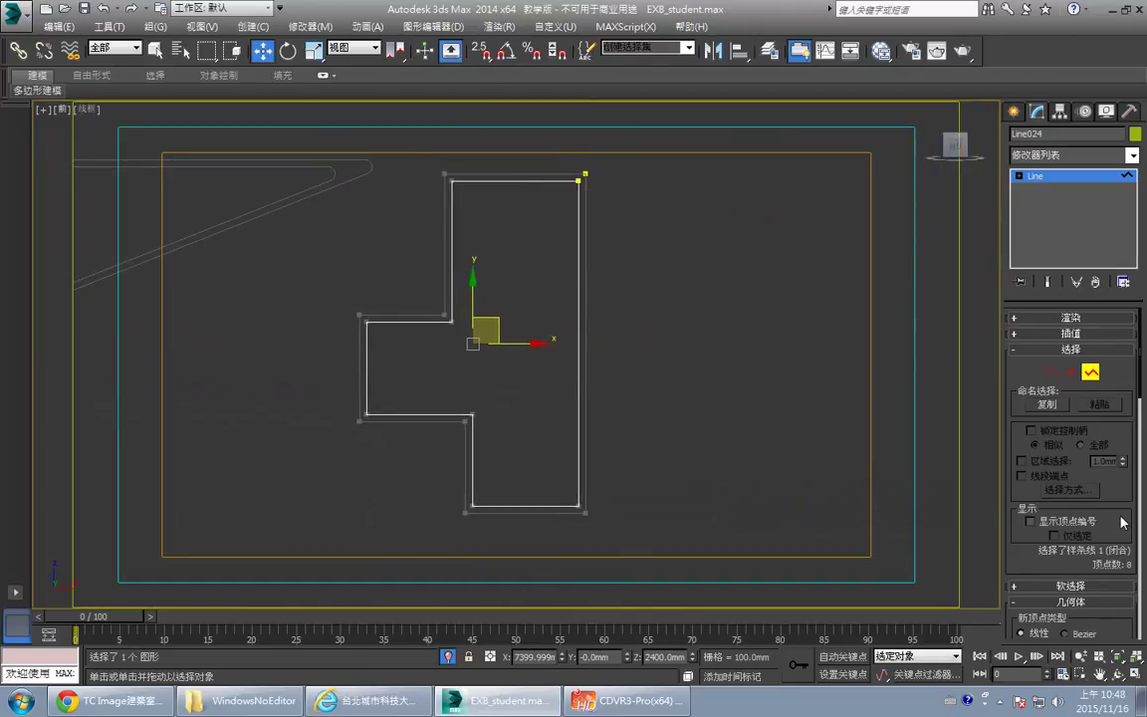
{"action": "scroll", "coordinate": [1121, 521], "scroll_direction": "down", "scroll_amount": 10}
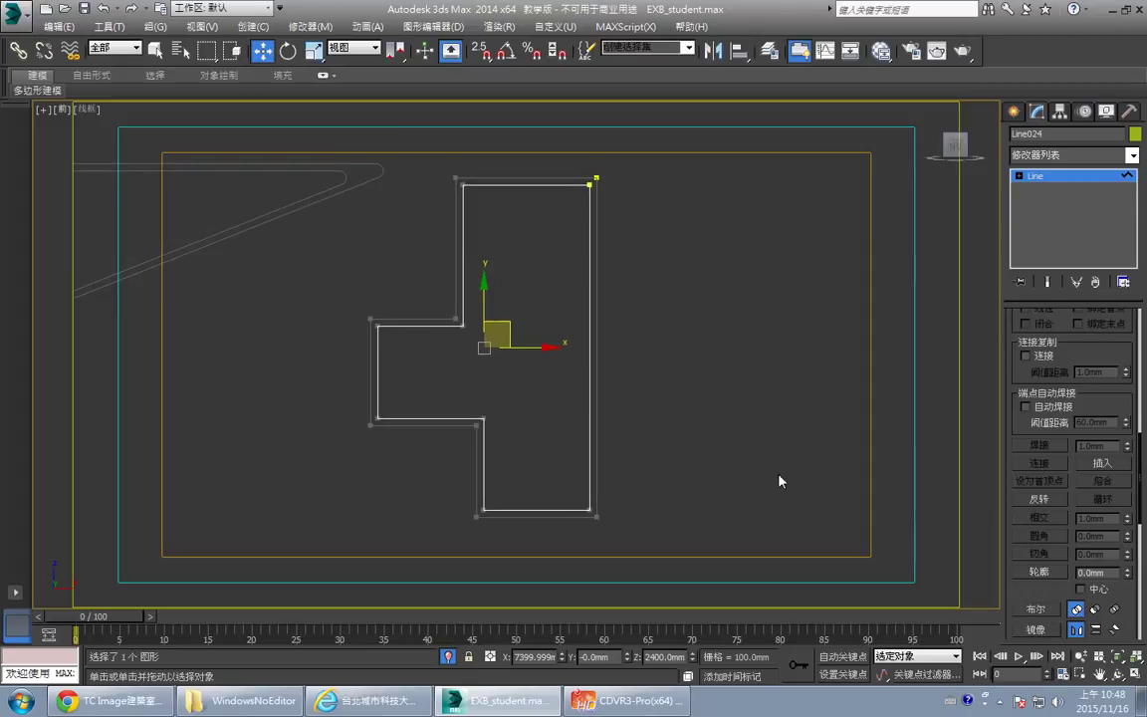
{"action": "key", "text": "alt+w"}
{"action": "key", "text": "alt+w"}
{"action": "left_click", "coordinate": [1065, 178]}
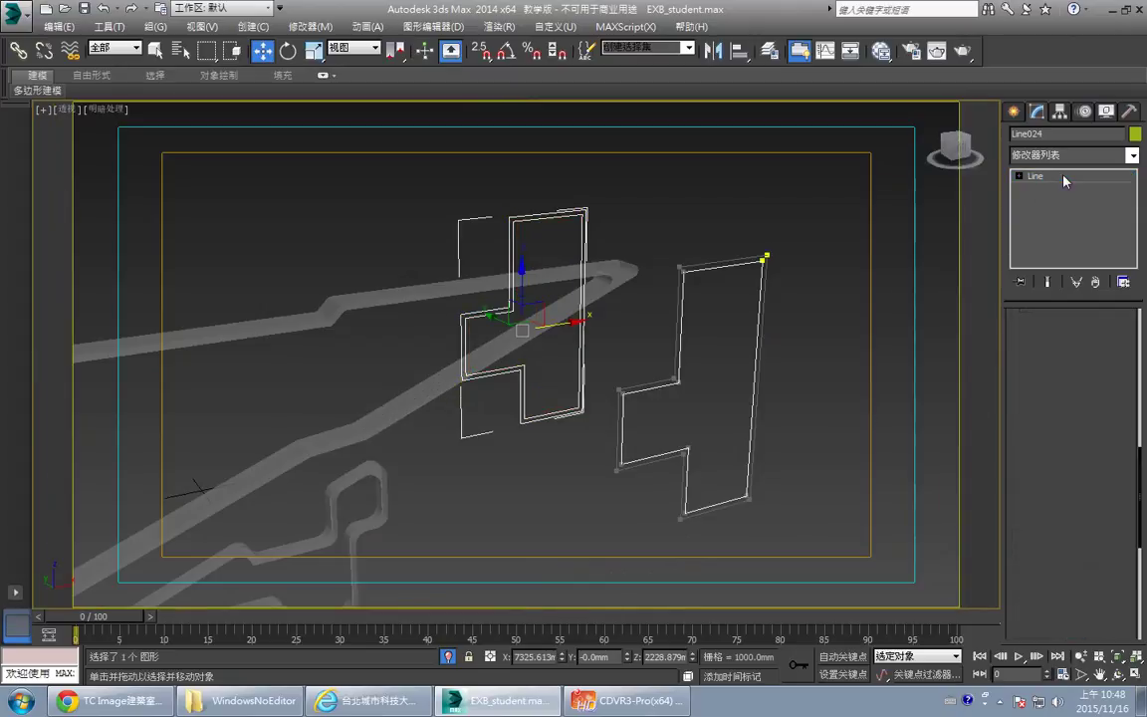
{"action": "left_click", "coordinate": [1133, 157]}
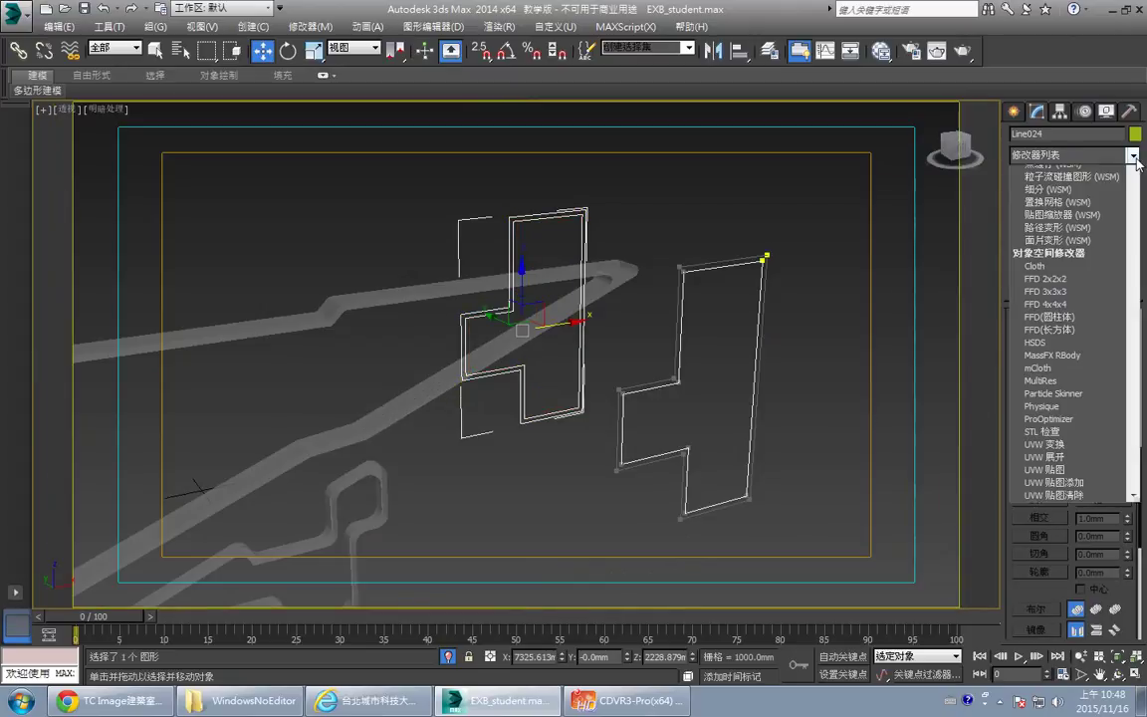
{"action": "left_click_drag", "start_coordinate": [1133, 179], "coordinate": [1136, 387]}
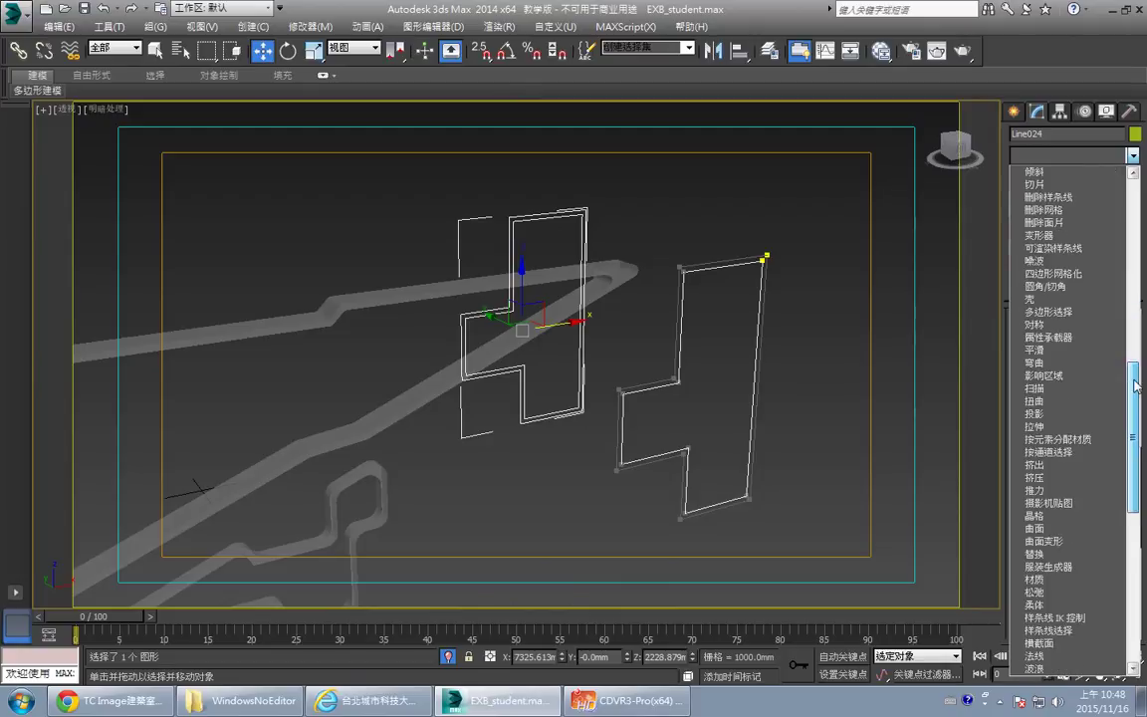
{"action": "left_click_drag", "start_coordinate": [1136, 386], "coordinate": [1137, 534]}
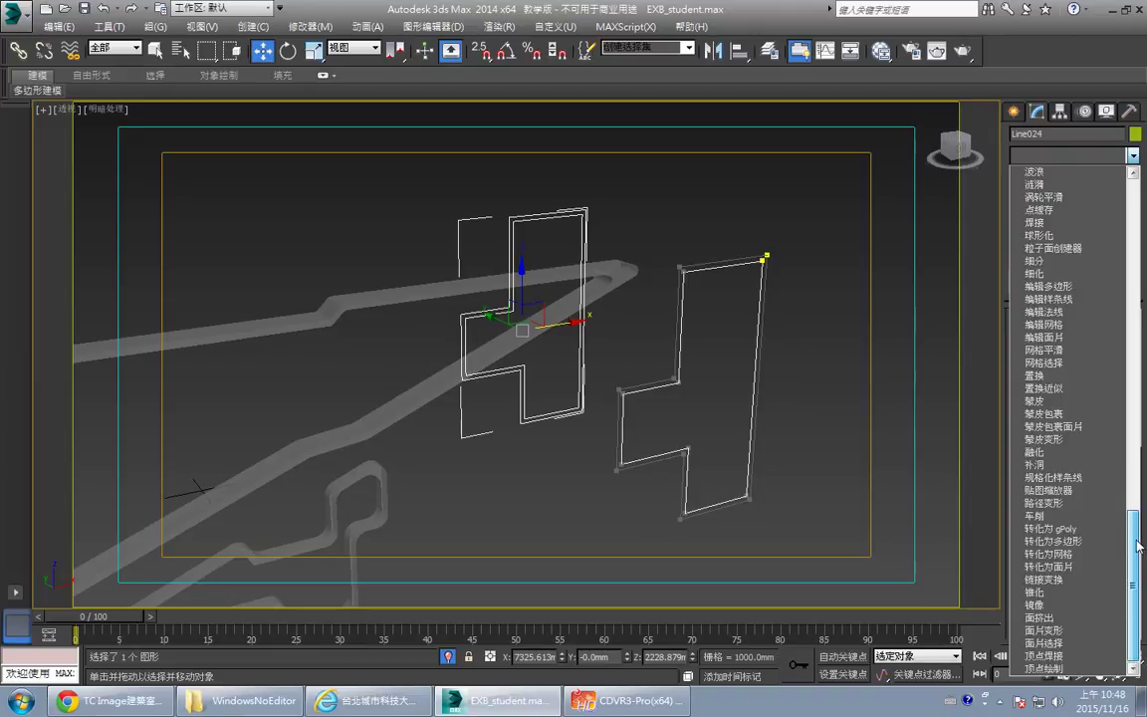
{"action": "left_click_drag", "start_coordinate": [1138, 545], "coordinate": [1132, 327]}
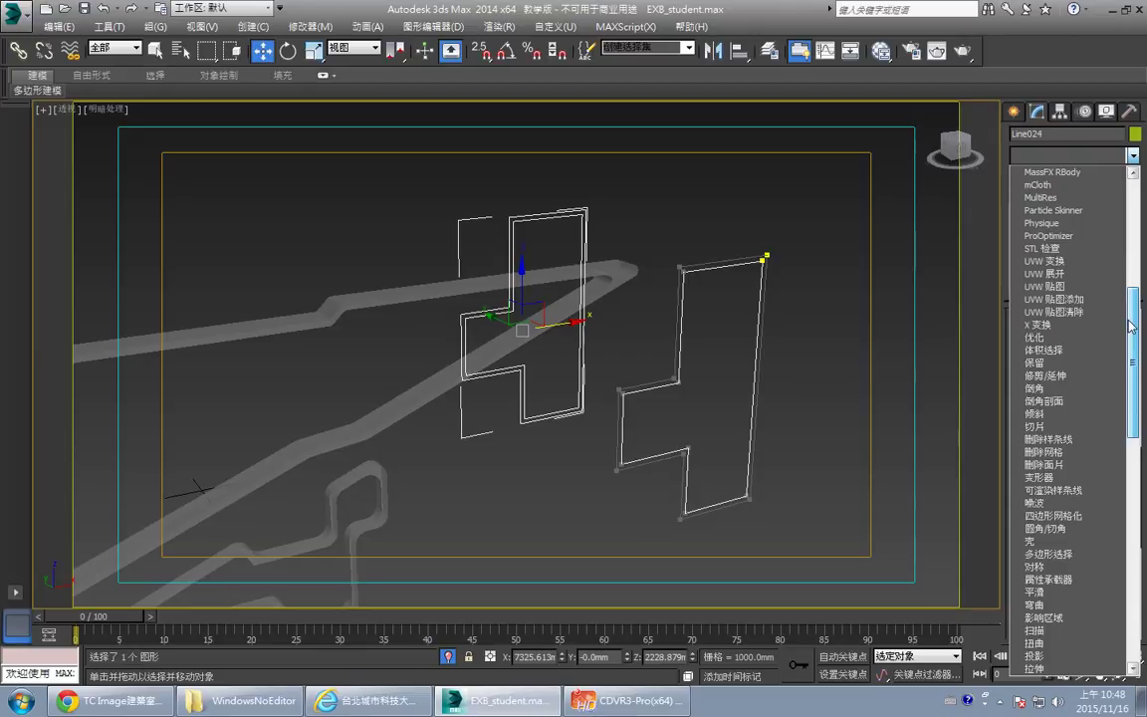
{"action": "left_click_drag", "start_coordinate": [1132, 327], "coordinate": [1132, 346]}
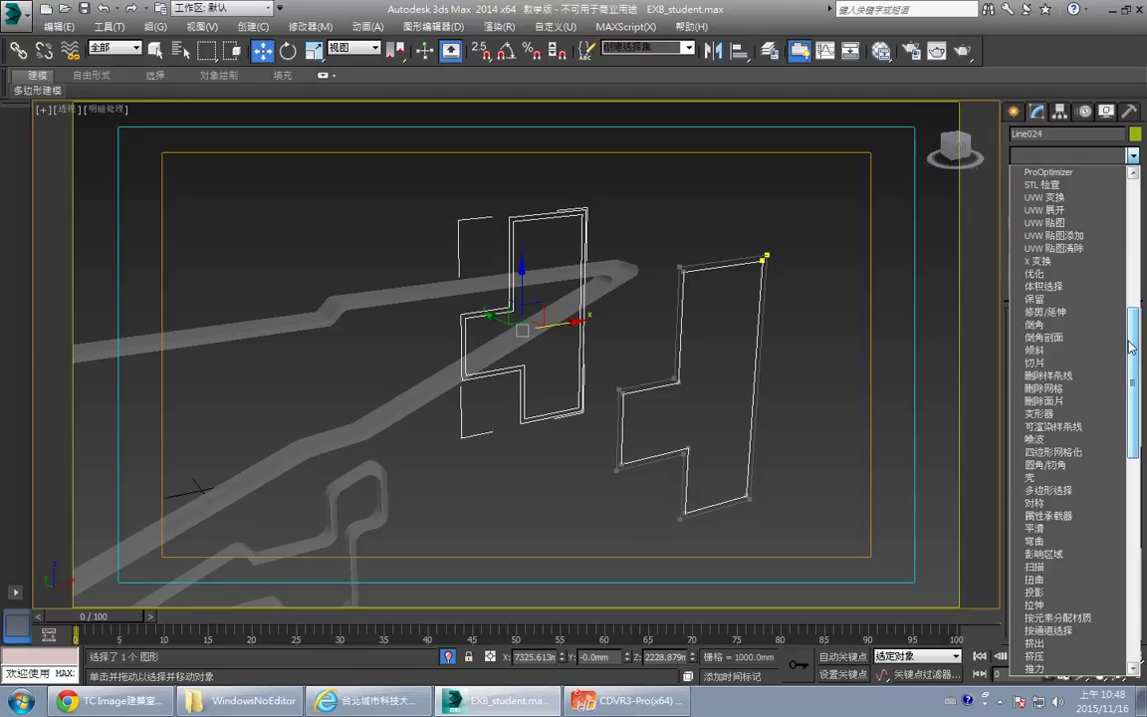
{"action": "left_click", "coordinate": [767, 318]}
- Copy the Fillet/Chamfer modifier from the original frame and paste it onto the traced outlined line
{"action": "left_click", "coordinate": [747, 261]}
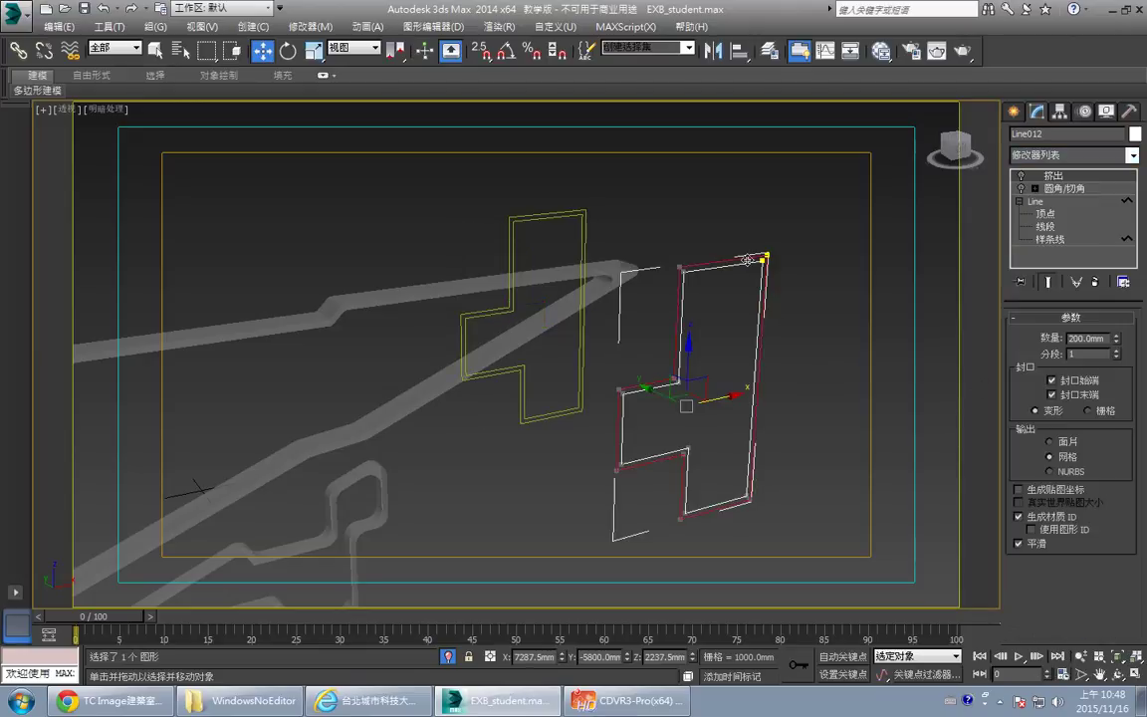
{"action": "right_click", "coordinate": [1067, 187]}
{"action": "left_click", "coordinate": [1031, 254]}
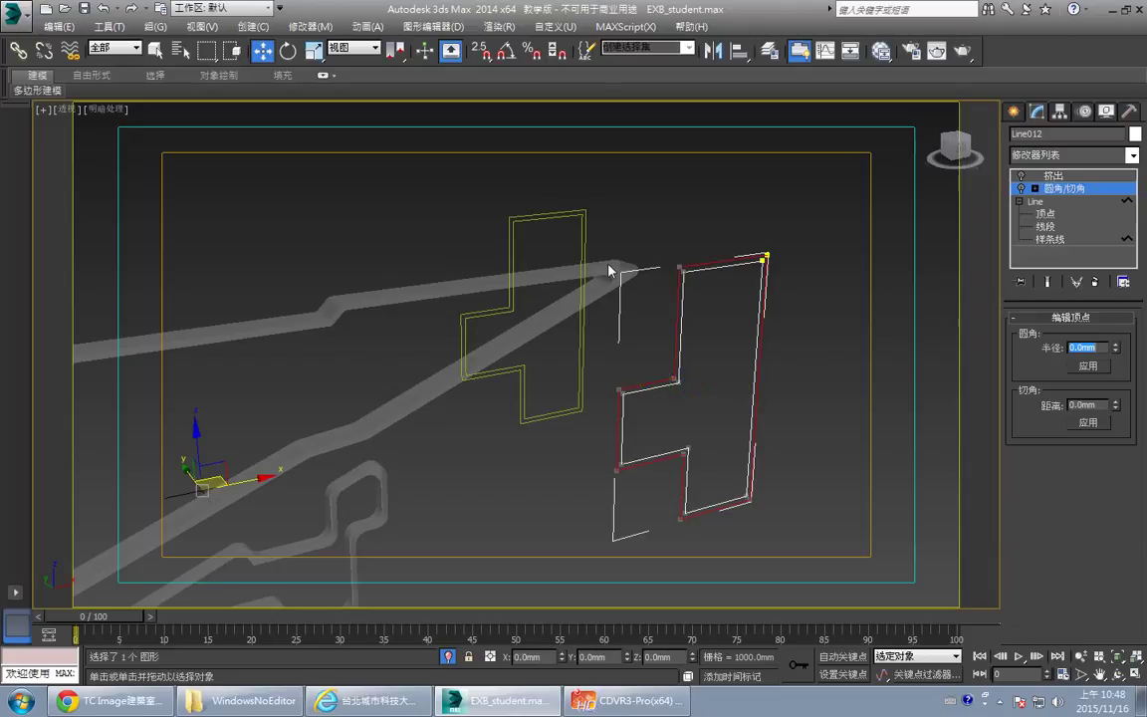
{"action": "left_click", "coordinate": [1059, 198]}
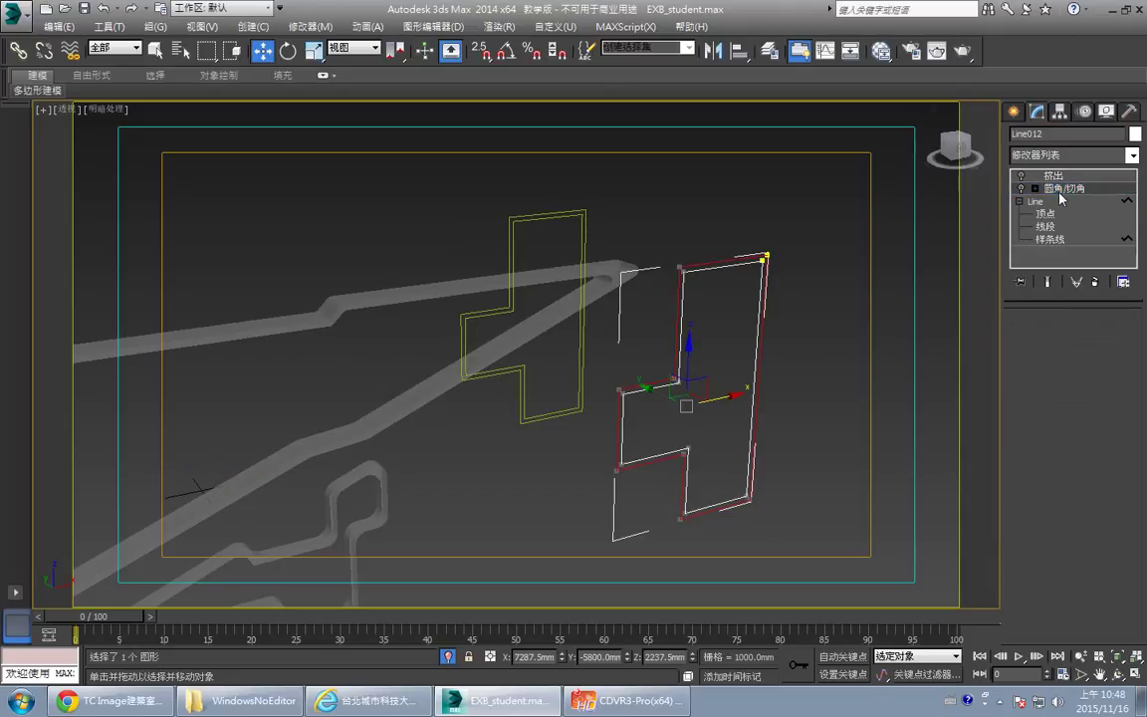
{"action": "left_click", "coordinate": [584, 217]}
{"action": "right_click", "coordinate": [1053, 175]}
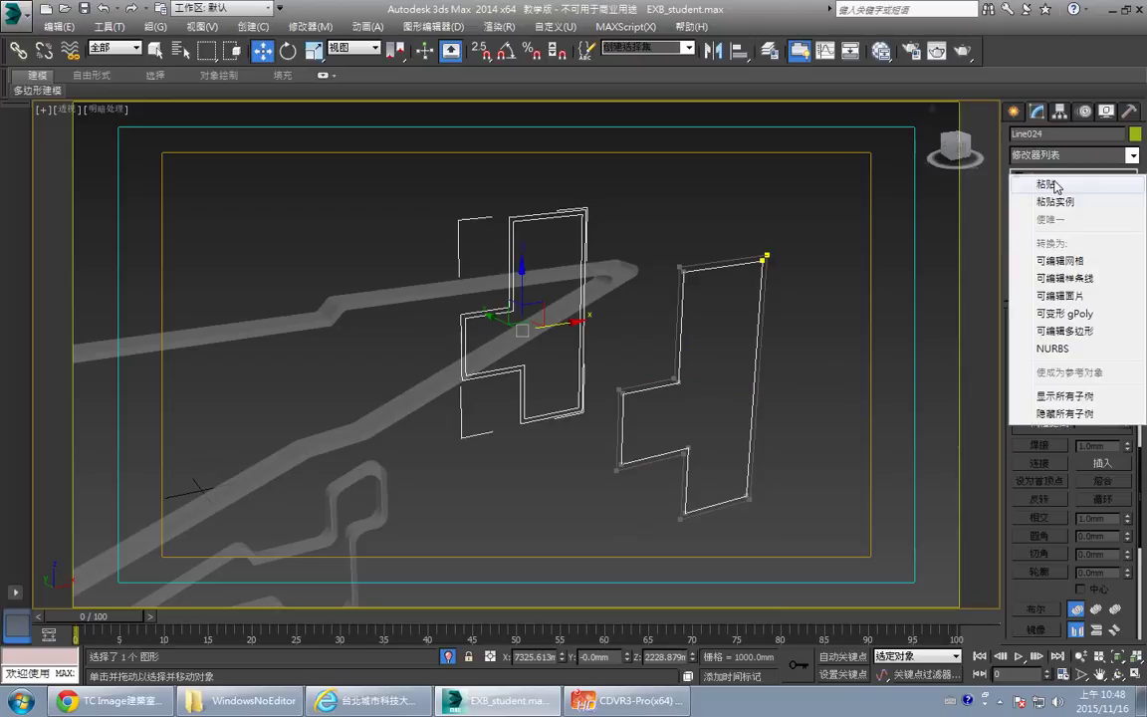
{"action": "left_click", "coordinate": [1056, 185]}
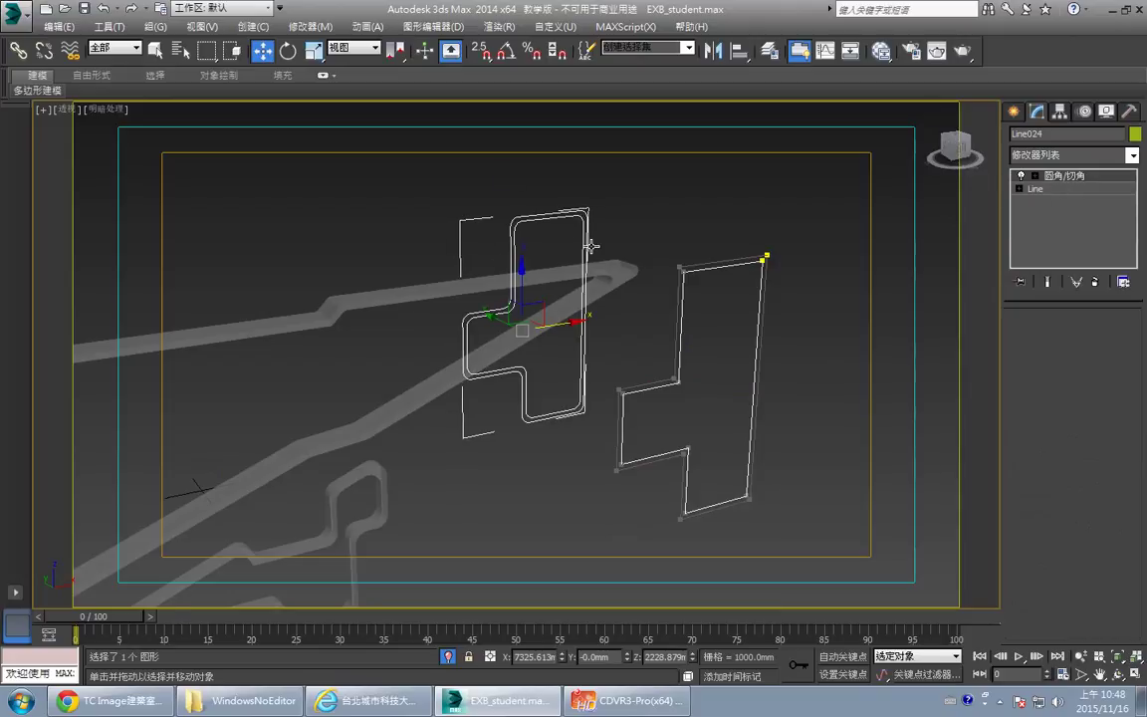
- Check the vertices of the pasted Fillet/Chamfer modifier, return to the base line, and discard the pasted modifier
{"action": "left_click", "coordinate": [1036, 176]}
{"action": "left_click", "coordinate": [1056, 188]}
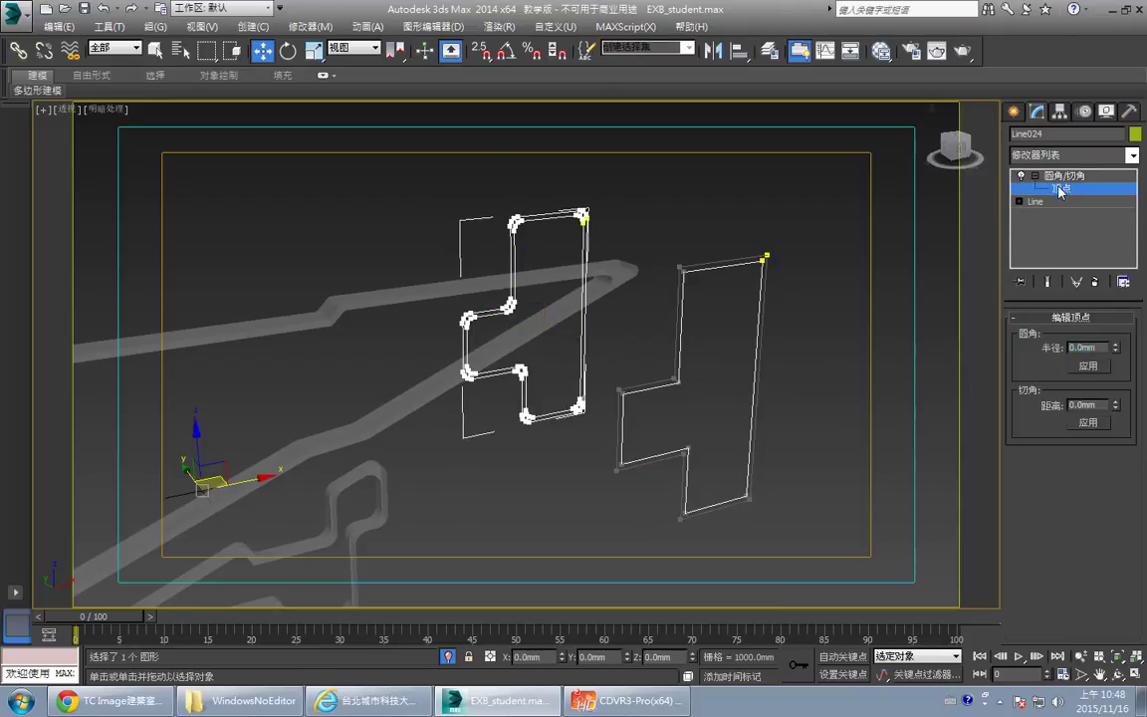
{"action": "left_click", "coordinate": [1061, 188]}
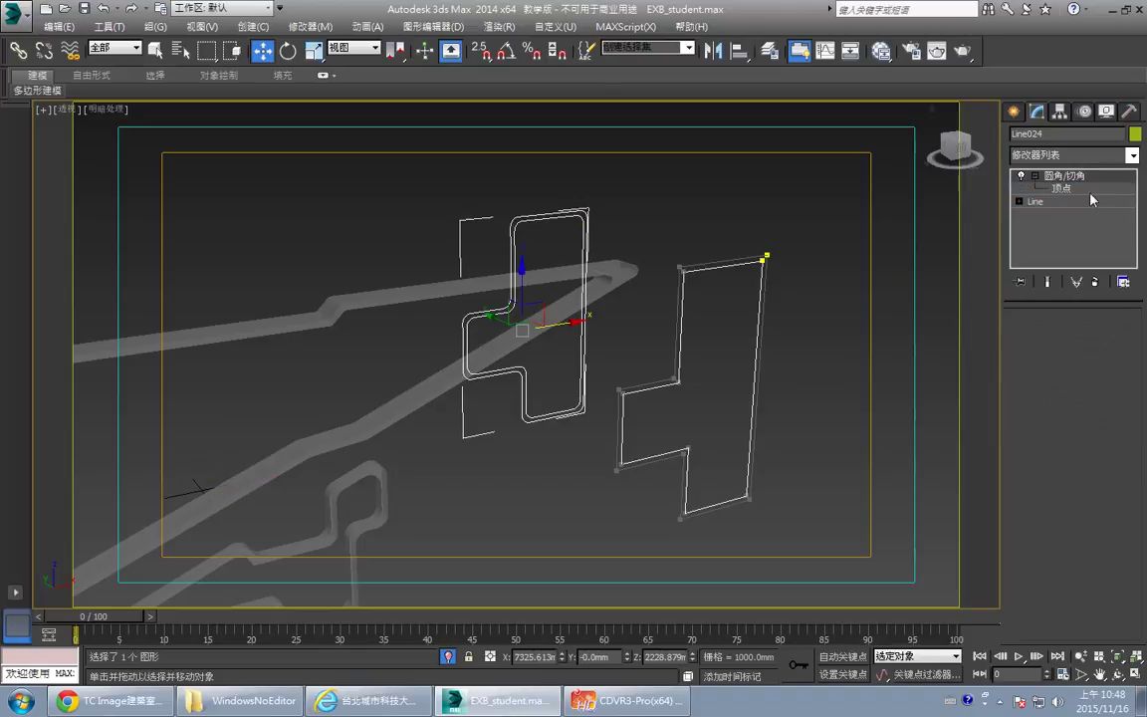
{"action": "left_click", "coordinate": [1132, 157]}
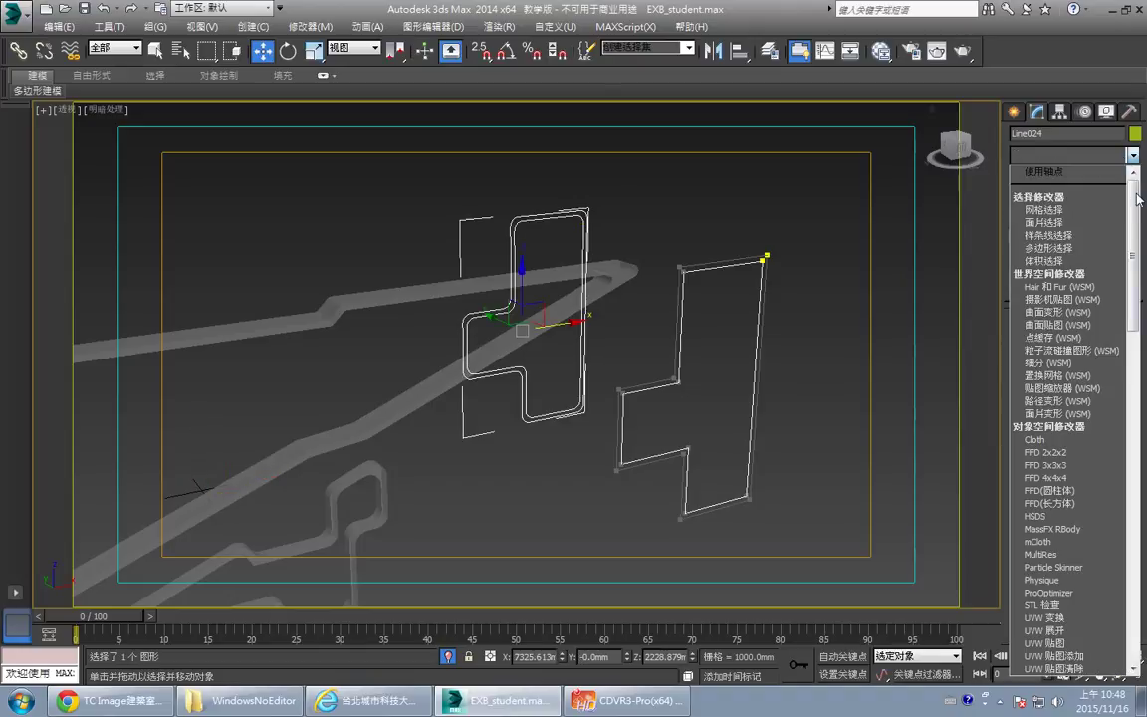
{"action": "left_click", "coordinate": [1135, 155]}
{"action": "left_click", "coordinate": [1099, 203]}
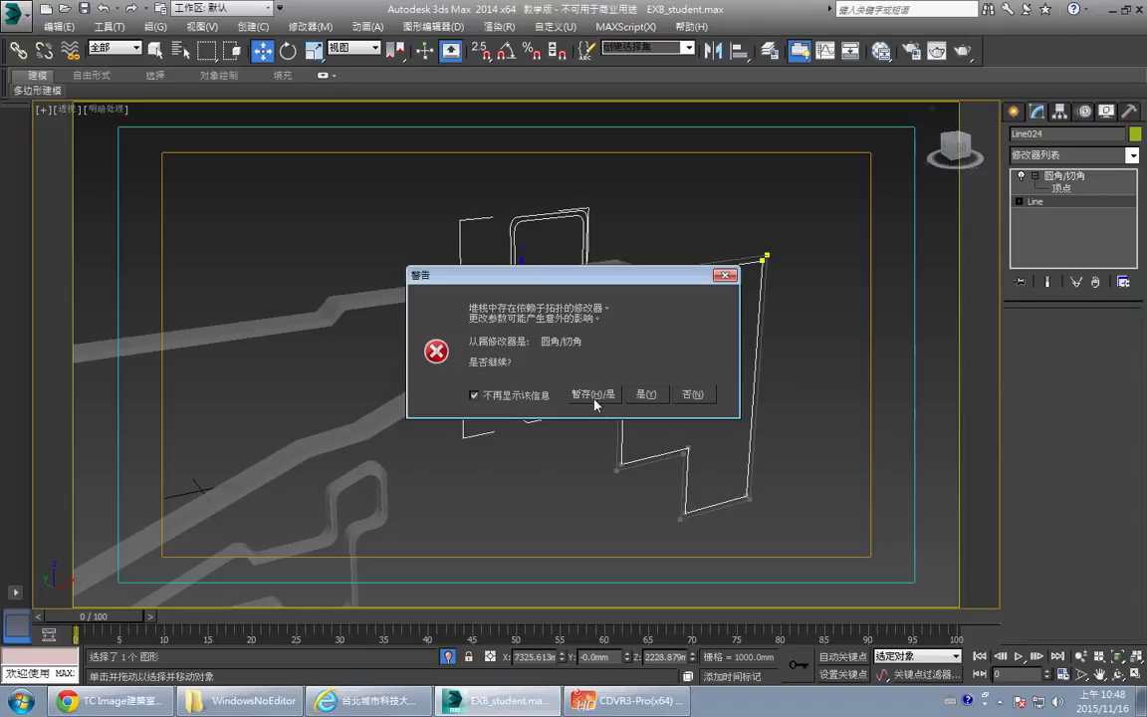
{"action": "left_click", "coordinate": [659, 397]}
{"action": "left_click", "coordinate": [1130, 158]}
{"action": "left_click_drag", "start_coordinate": [1129, 206], "coordinate": [1133, 363]}
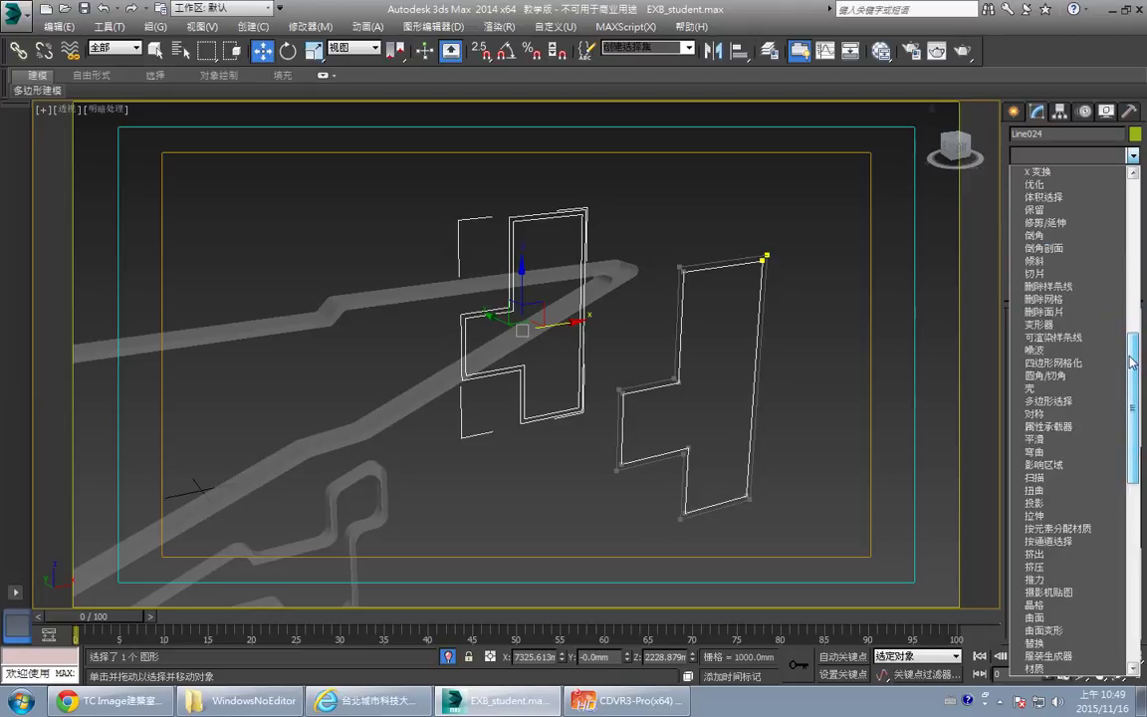
{"action": "left_click", "coordinate": [1053, 386]}
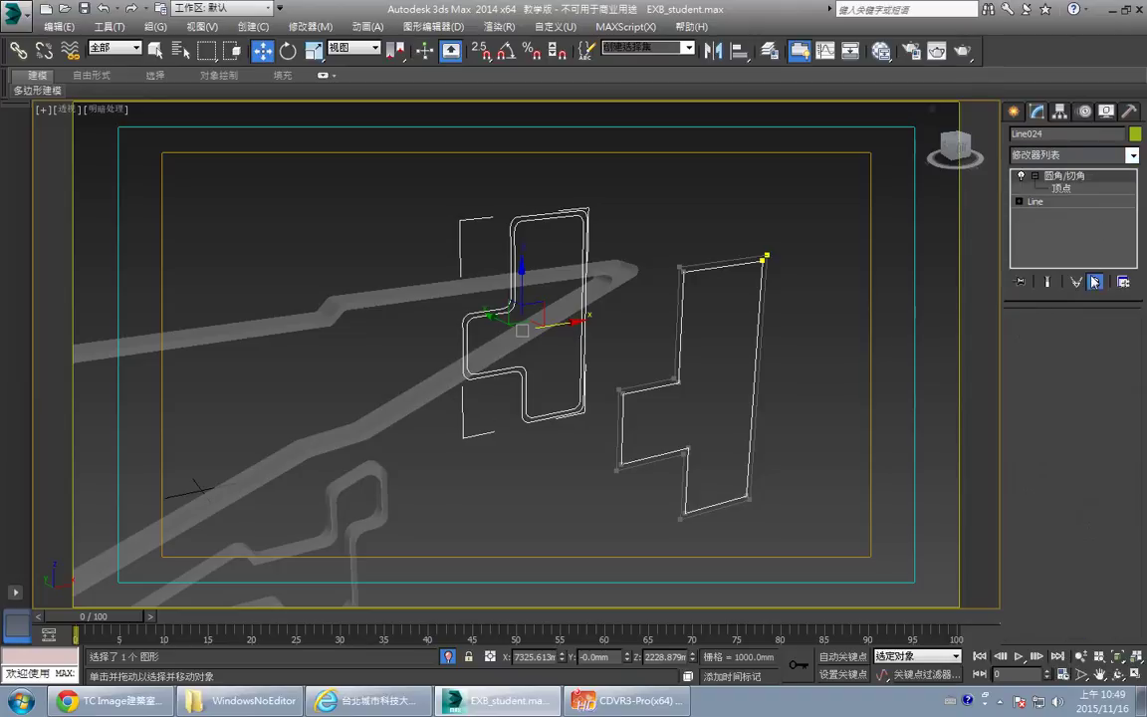
- Add a Fillet/Chamfer modifier to the traced line and try a fillet radius of about 28 mm
{"action": "left_click", "coordinate": [1132, 156]}
{"action": "left_click_drag", "start_coordinate": [1136, 207], "coordinate": [1133, 300]}
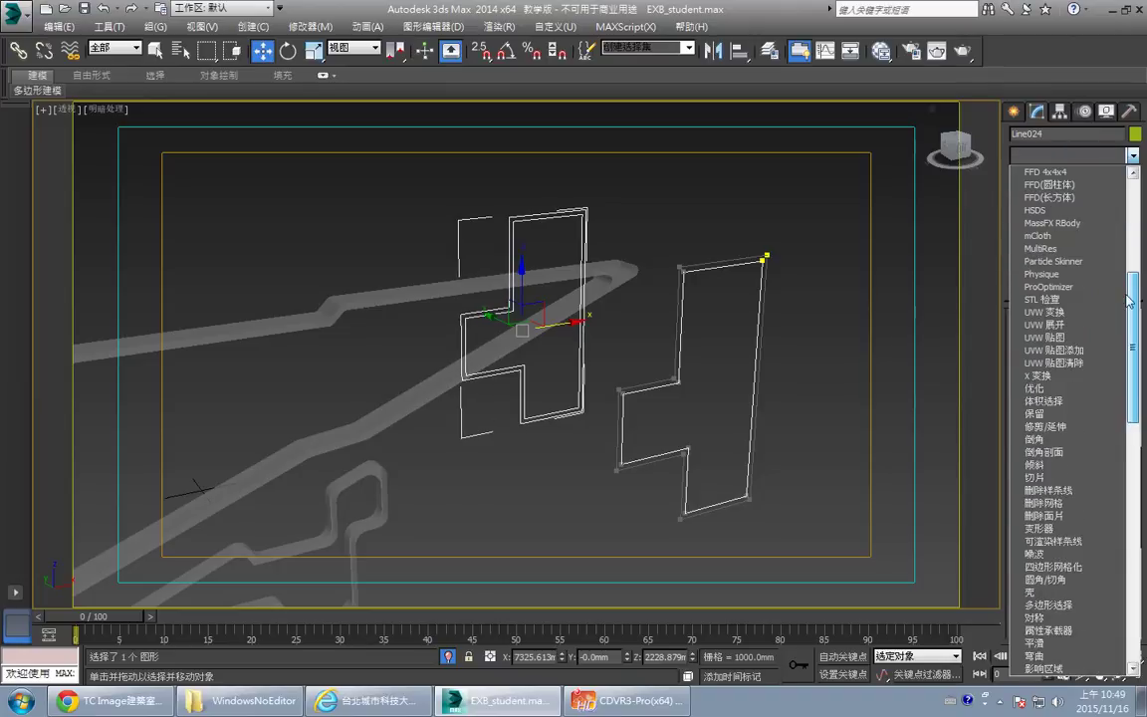
{"action": "left_click", "coordinate": [1053, 579]}
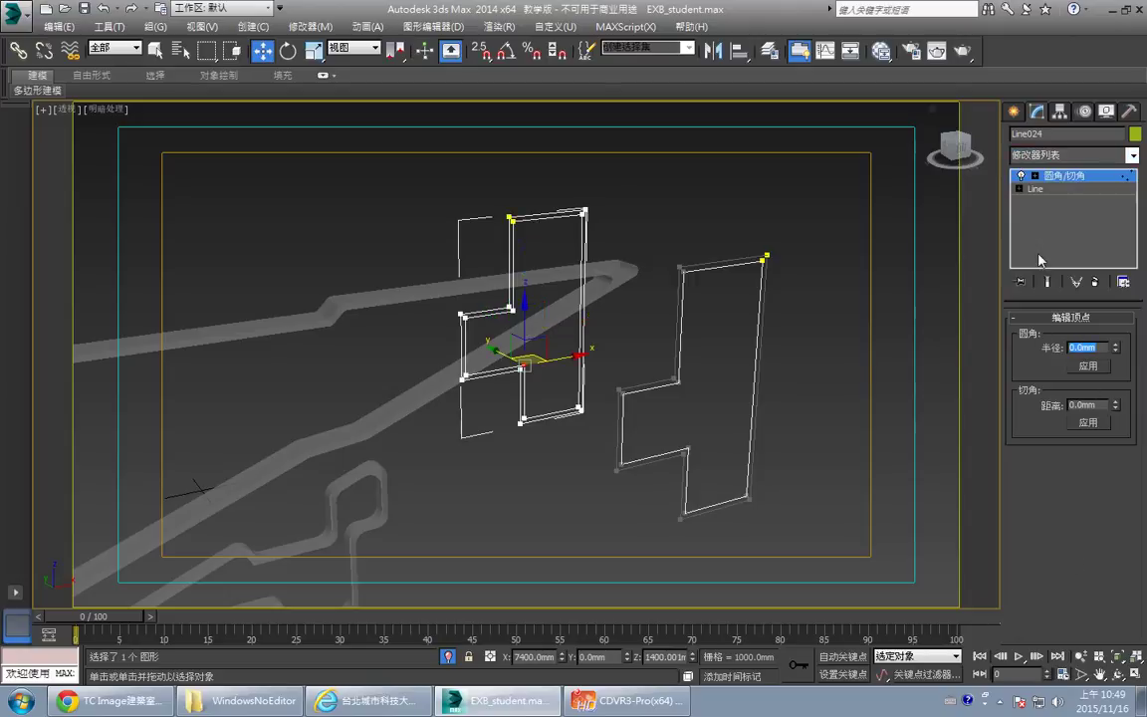
{"action": "left_click_drag", "start_coordinate": [1116, 347], "coordinate": [1114, 238]}
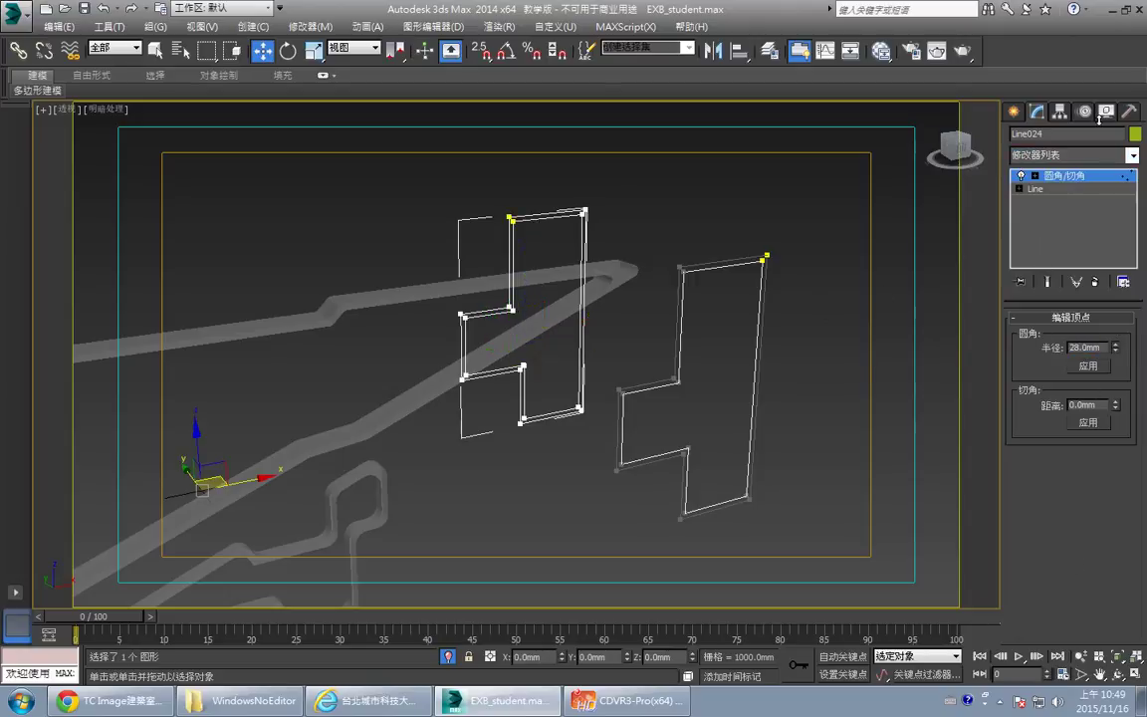
{"action": "left_click", "coordinate": [1105, 111]}
{"action": "left_click", "coordinate": [1036, 110]}
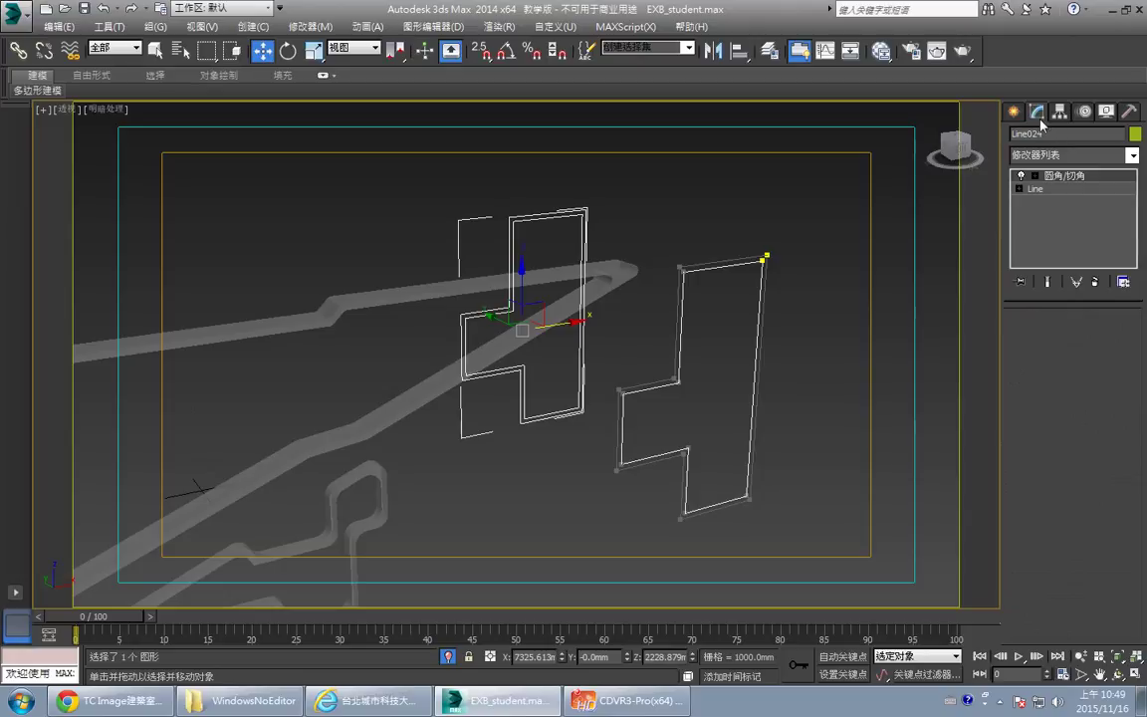
- Return to the vertex level of the traced line's Fillet/Chamfer modifier and try a 100 mm fillet radius
{"action": "left_click", "coordinate": [1076, 186]}
{"action": "left_click", "coordinate": [1076, 177]}
{"action": "left_click", "coordinate": [1035, 175]}
{"action": "left_click", "coordinate": [1060, 188]}
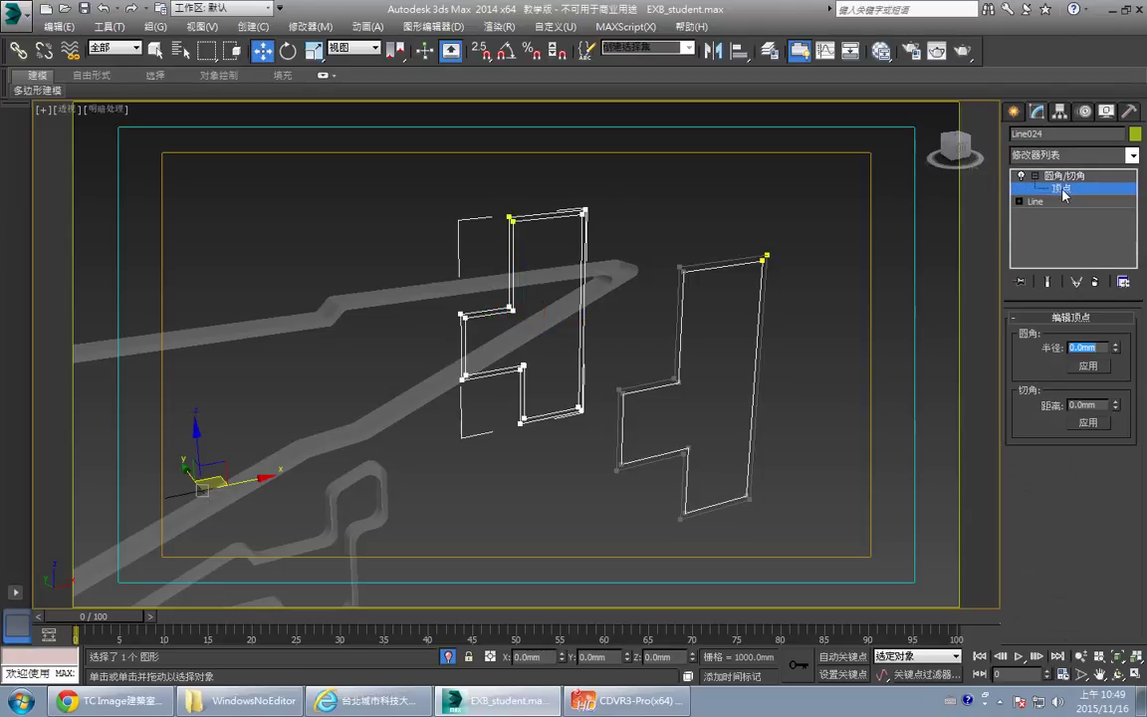
{"action": "scroll", "coordinate": [671, 320], "scroll_direction": "up", "scroll_amount": 5}
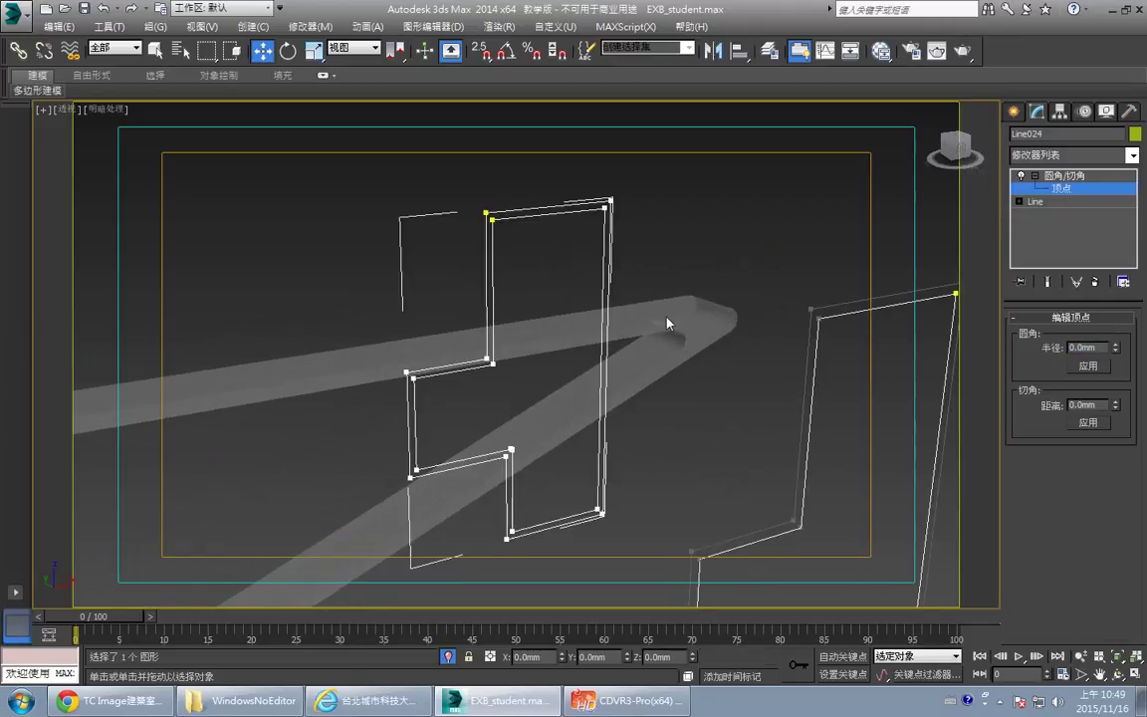
{"action": "left_click", "coordinate": [1077, 178]}
{"action": "left_click", "coordinate": [1076, 188]}
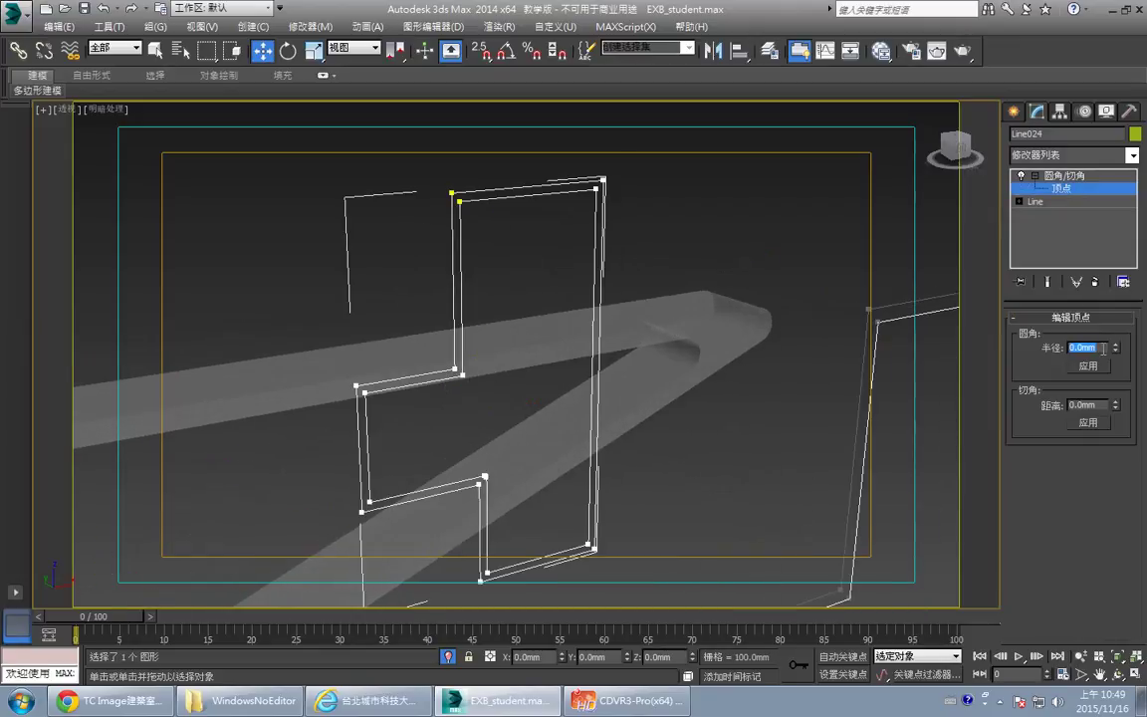
{"action": "type", "text": "100"}
{"action": "key", "text": "Return"}
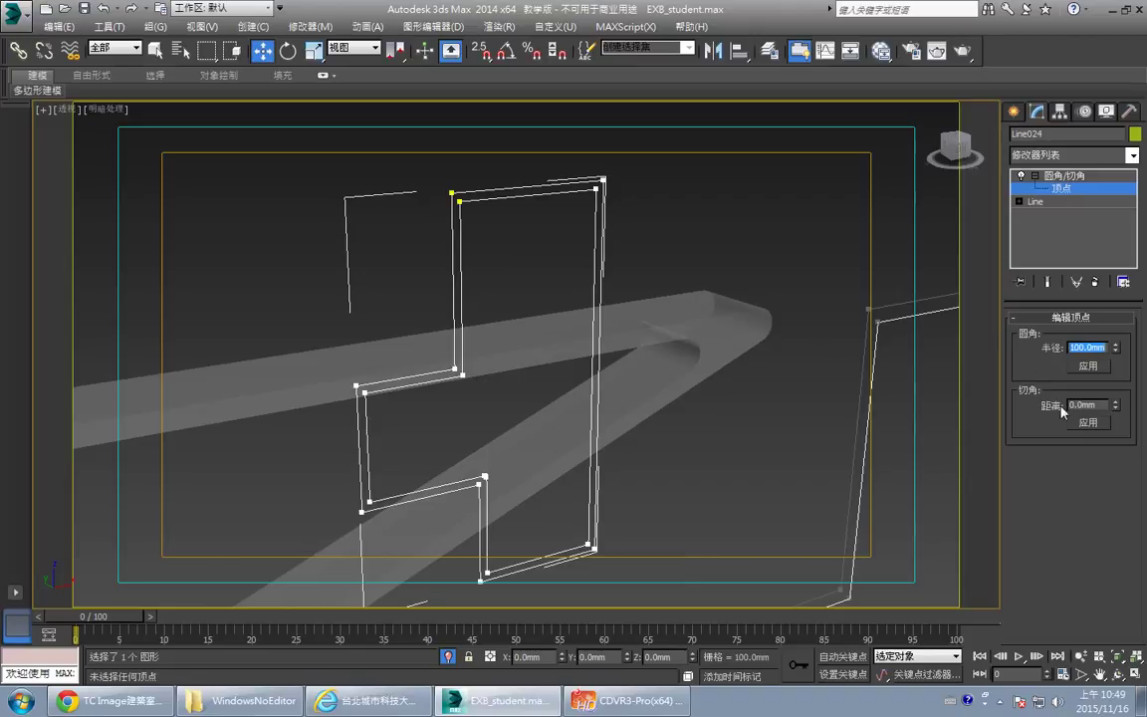
- Try a chamfer distance of 100 mm on the traced line and leave the modifier's vertex level
{"action": "left_click_drag", "start_coordinate": [1102, 406], "coordinate": [1043, 406]}
{"action": "type", "text": "100"}
{"action": "key", "text": "Return"}
{"action": "left_click", "coordinate": [1078, 177]}
- Enable the original frame's Fillet/Chamfer modifier and inspect its vertex-level settings and the modifiers around it
{"action": "left_click", "coordinate": [945, 297]}
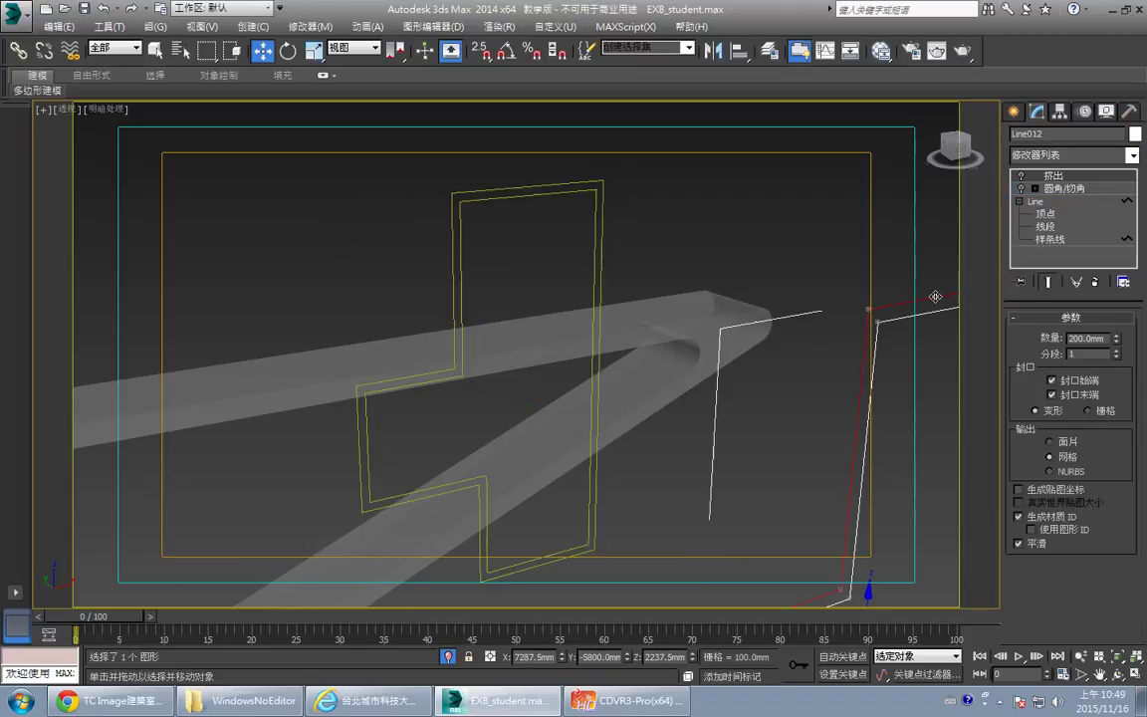
{"action": "left_click", "coordinate": [1076, 188]}
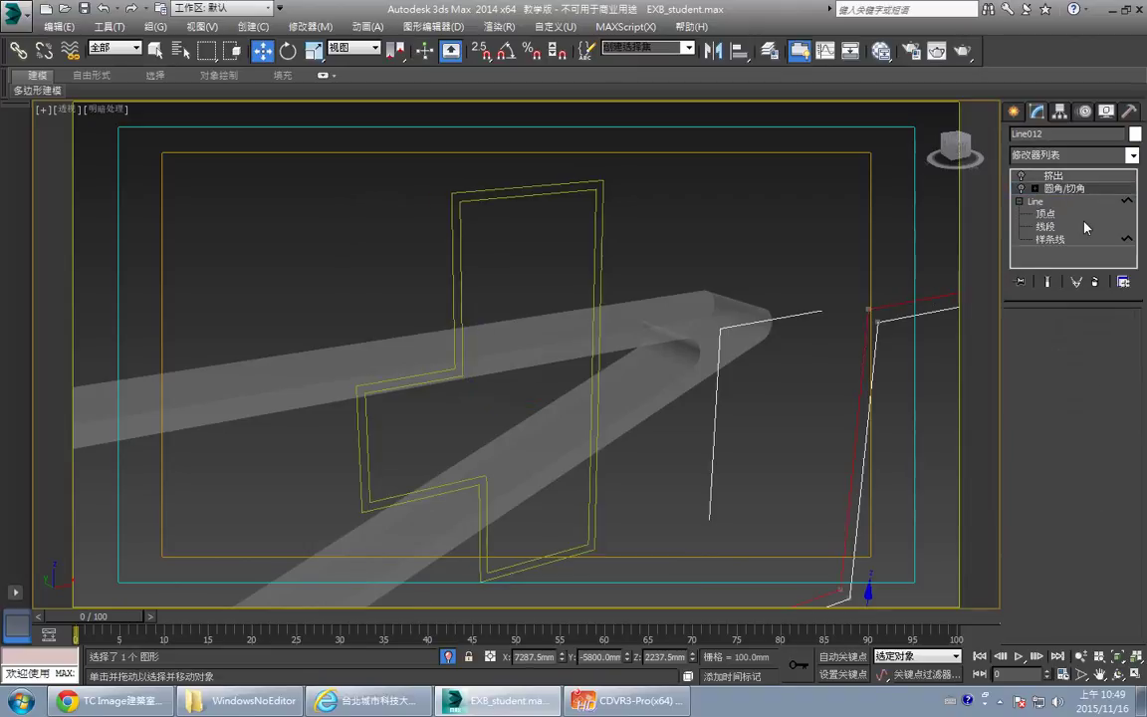
{"action": "left_click", "coordinate": [1021, 188]}
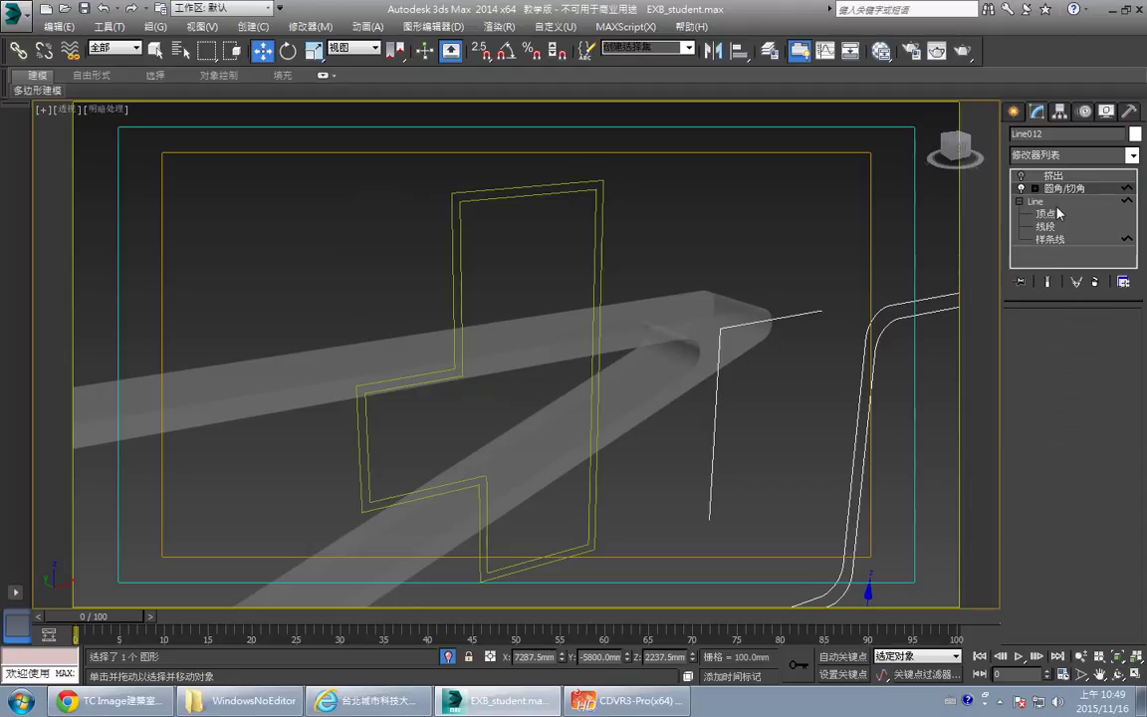
{"action": "left_click", "coordinate": [1035, 188]}
{"action": "left_click", "coordinate": [1068, 214]}
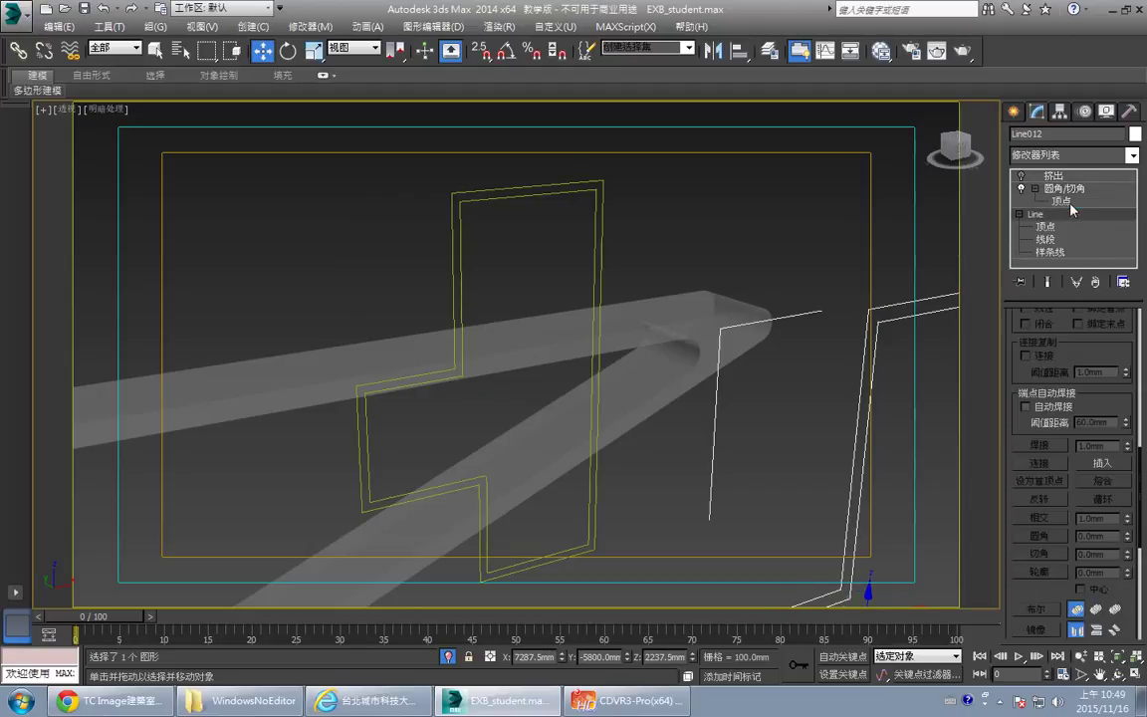
{"action": "left_click", "coordinate": [1071, 189]}
{"action": "left_click", "coordinate": [1071, 201]}
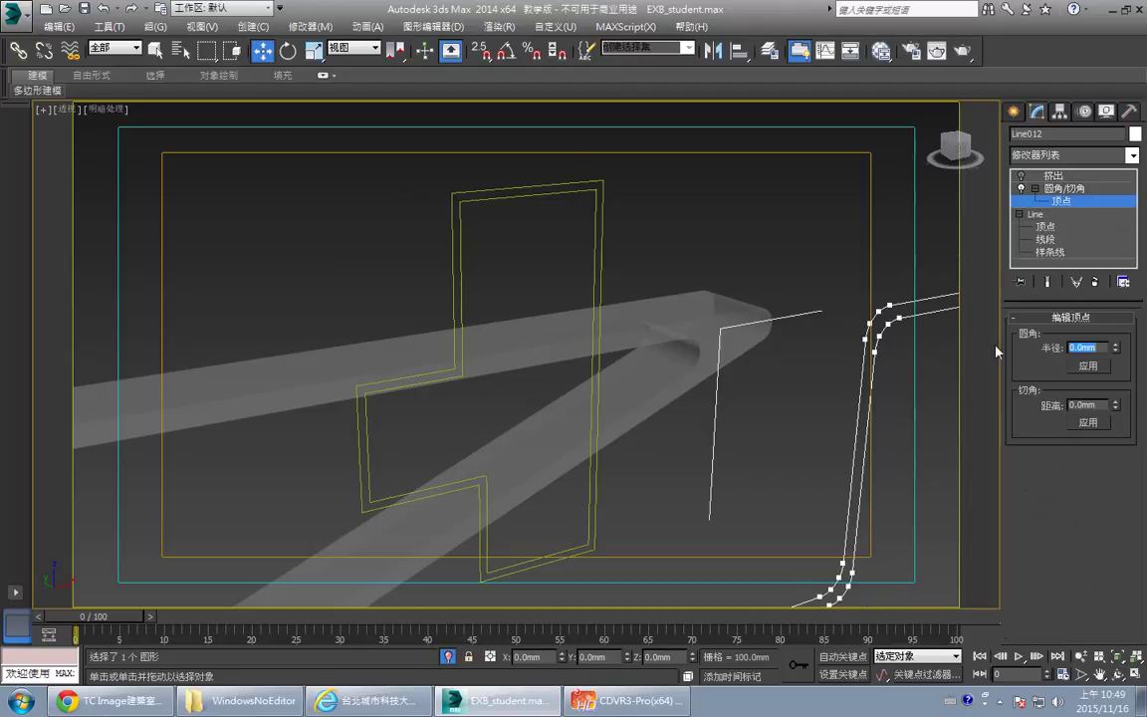
{"action": "left_click", "coordinate": [1034, 212]}
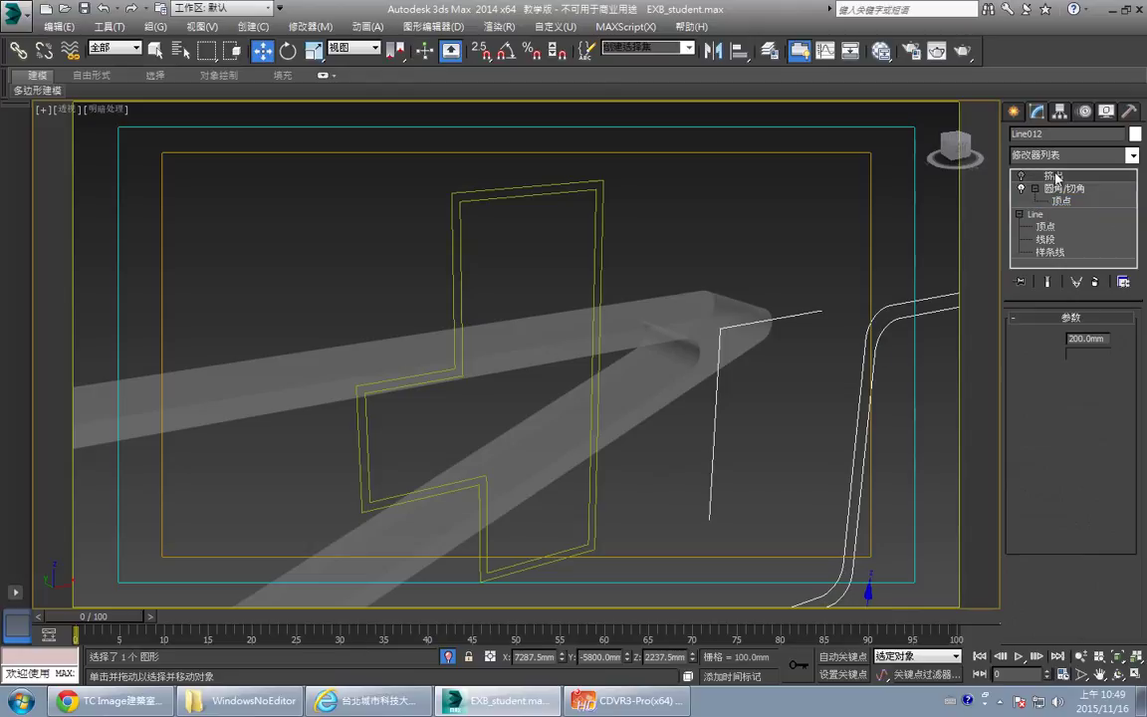
- Try a 200 mm fillet radius on the traced line, and remove its Fillet/Chamfer modifier
{"action": "left_click", "coordinate": [596, 190]}
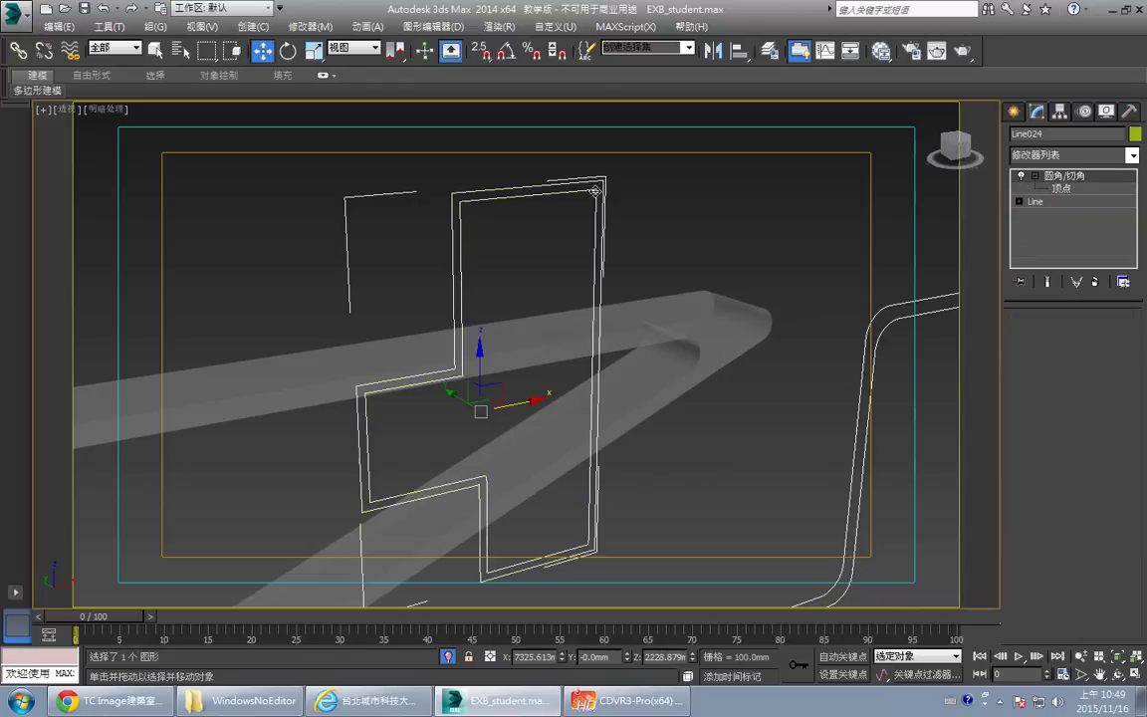
{"action": "left_click", "coordinate": [1065, 189]}
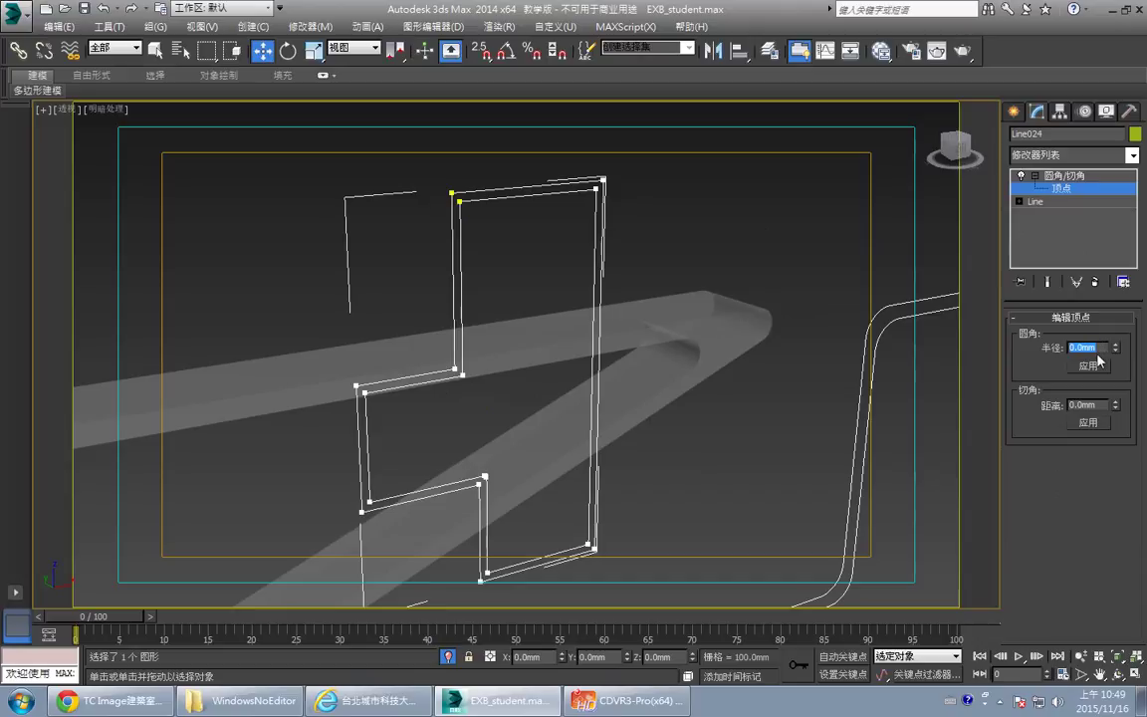
{"action": "type", "text": "200"}
{"action": "key", "text": "Return"}
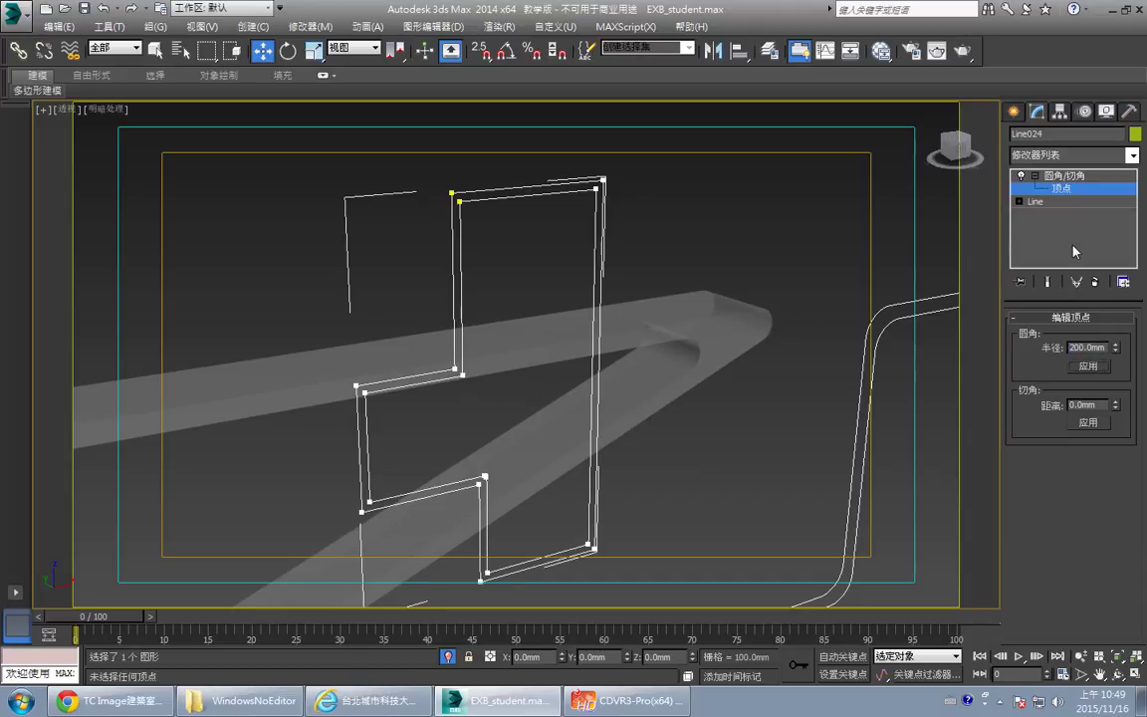
{"action": "left_click", "coordinate": [1062, 189]}
{"action": "left_click", "coordinate": [1096, 282]}
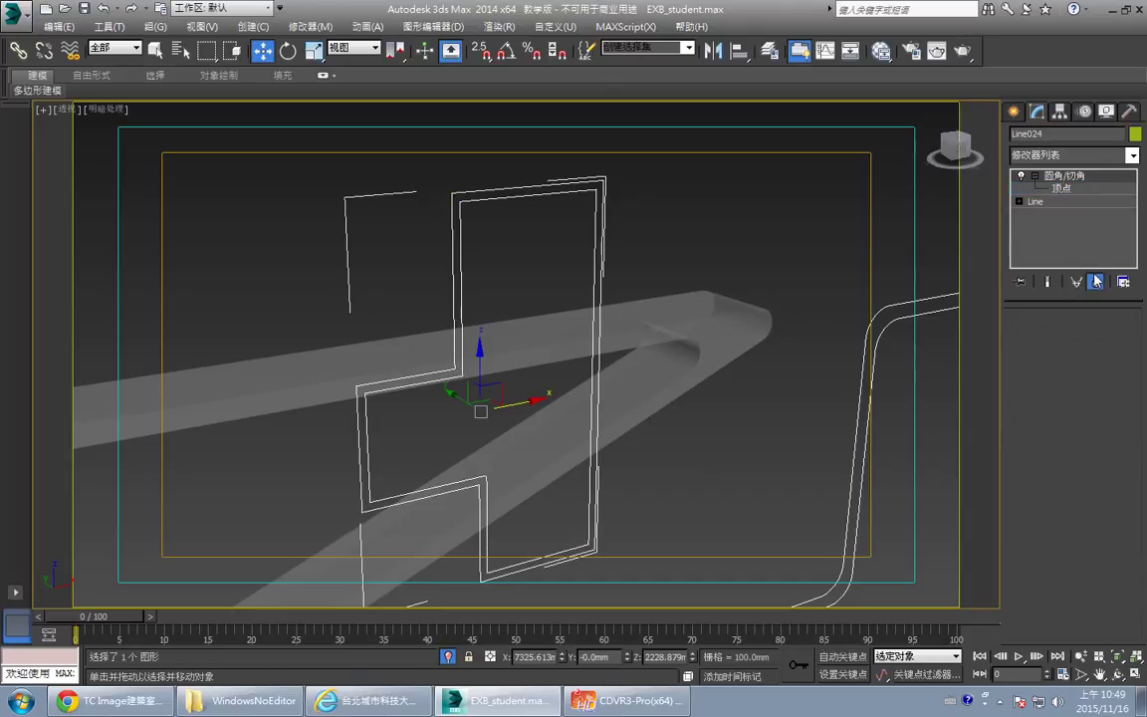
{"action": "left_click", "coordinate": [1095, 281]}
- Add a fresh Fillet/Chamfer modifier to the traced line, select all its vertices, and apply a 300 mm fillet radius
{"action": "left_click", "coordinate": [1132, 156]}
{"action": "scroll", "coordinate": [1132, 314], "scroll_direction": "down", "scroll_amount": 5}
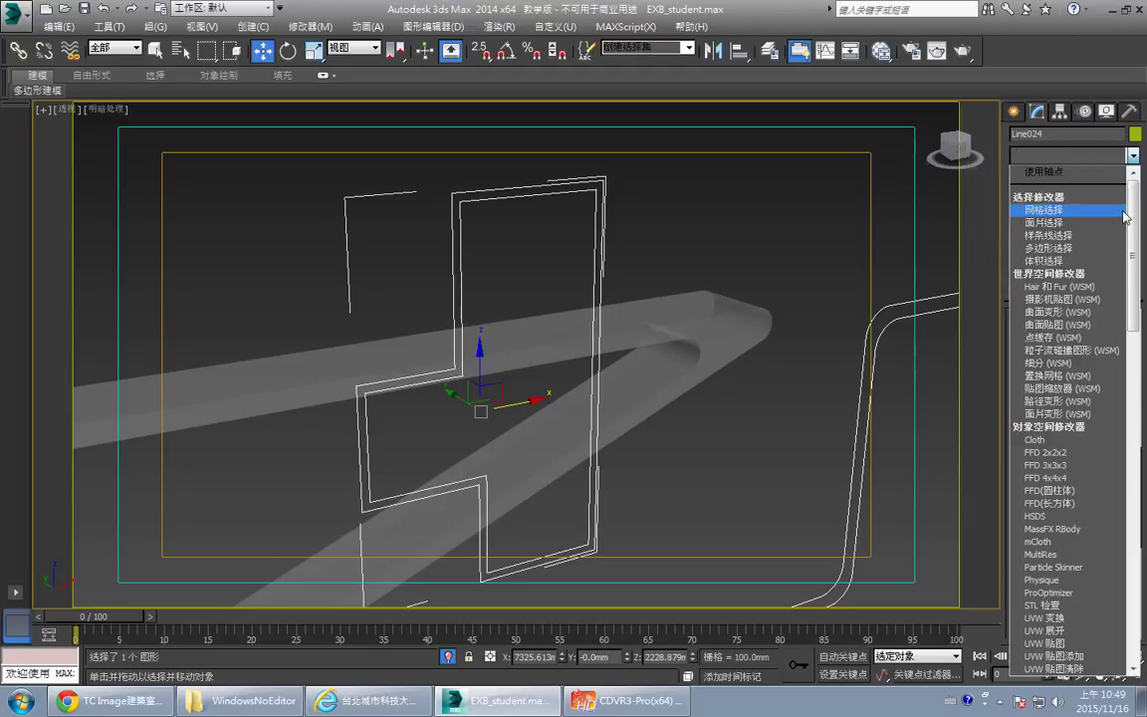
{"action": "left_click_drag", "start_coordinate": [1132, 315], "coordinate": [1136, 388]}
{"action": "left_click", "coordinate": [1090, 338]}
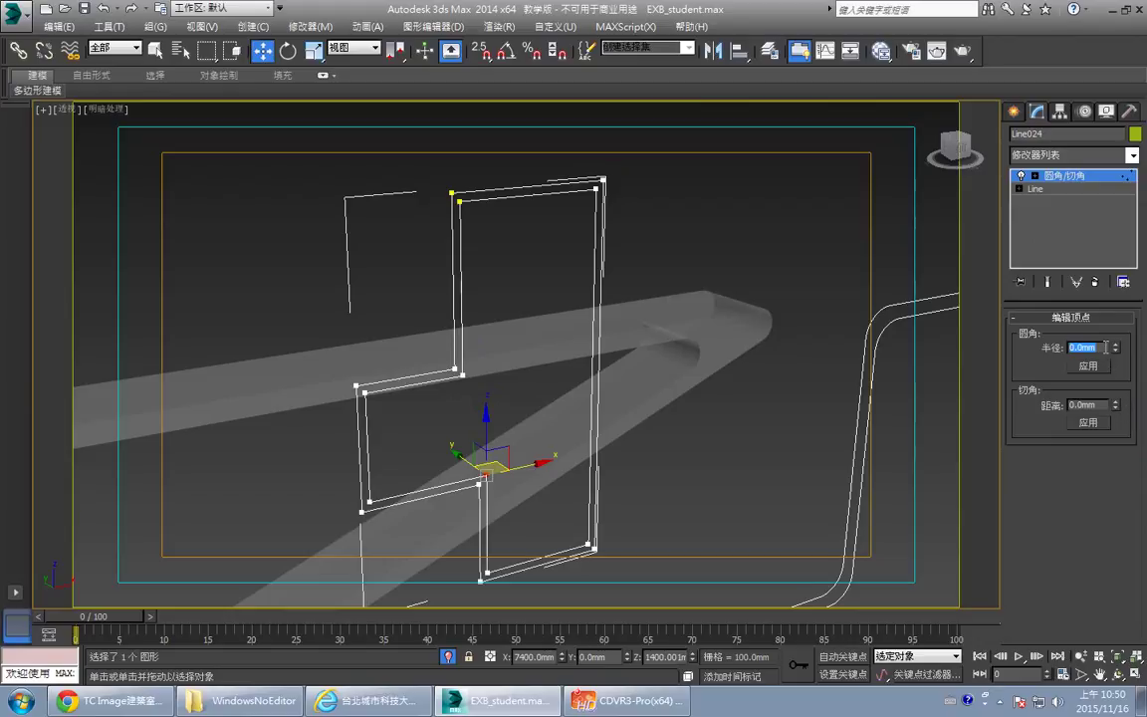
{"action": "type", "text": "300"}
{"action": "left_click", "coordinate": [1035, 176]}
{"action": "left_click_drag", "start_coordinate": [747, 160], "coordinate": [185, 701]}
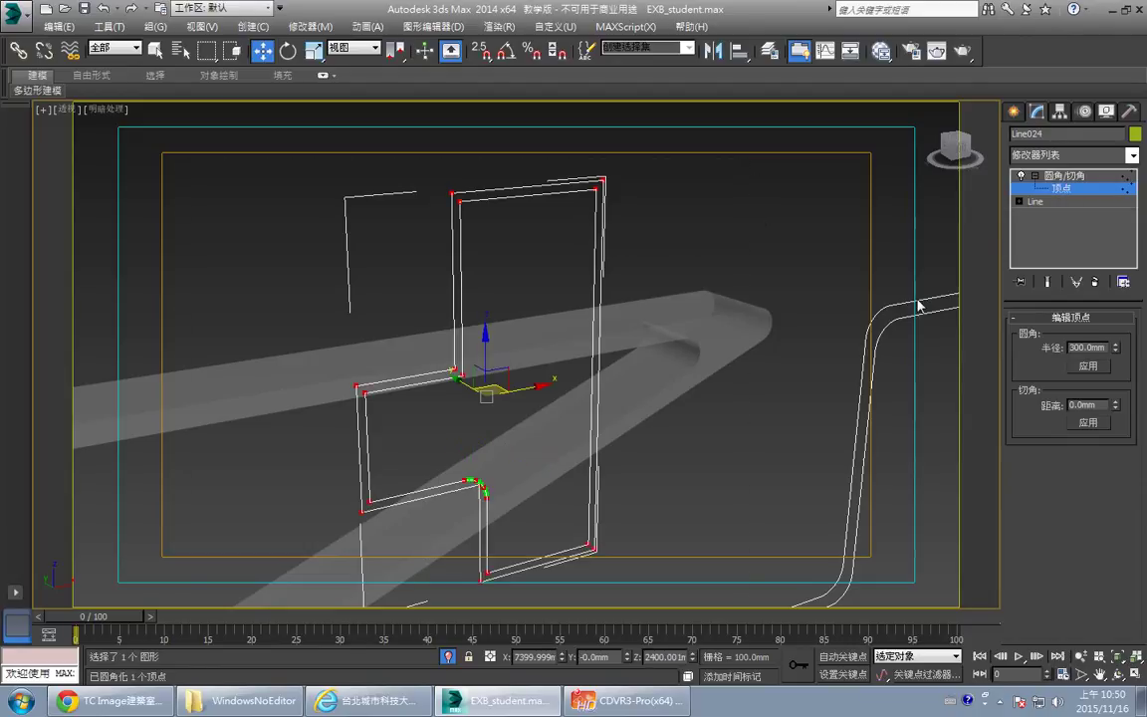
{"action": "left_click", "coordinate": [1095, 369]}
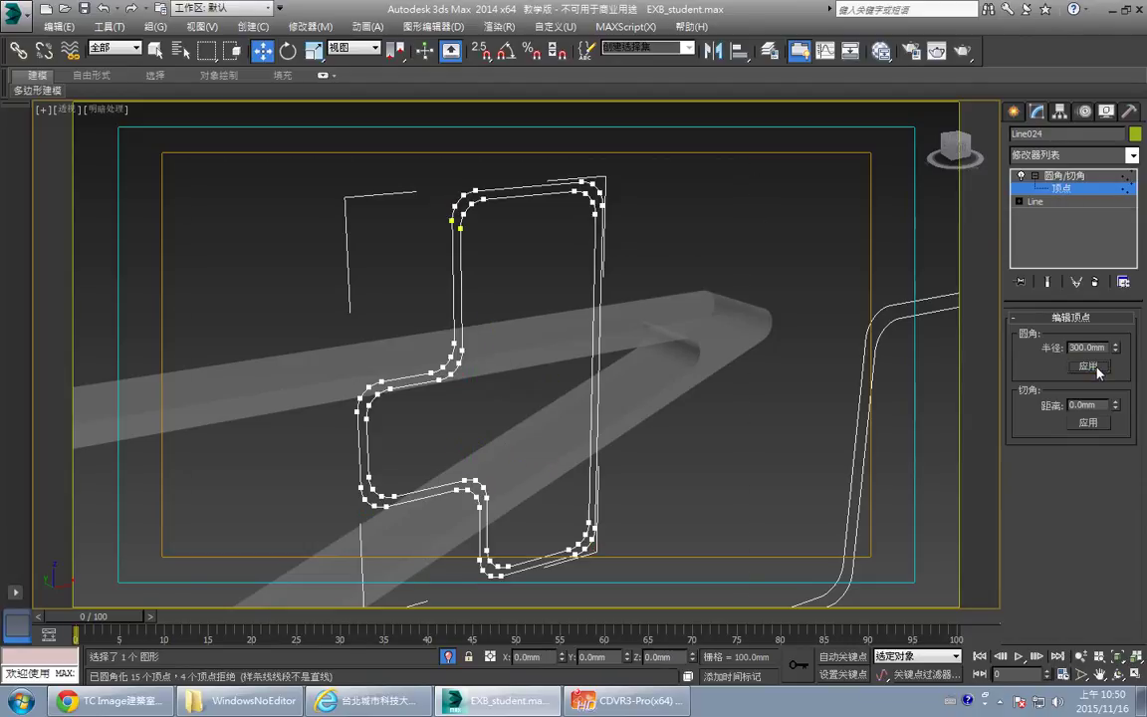
- Leave the vertex level and remove the Fillet/Chamfer modifier with the 300 mm radius from the traced line
{"action": "left_click", "coordinate": [1065, 177]}
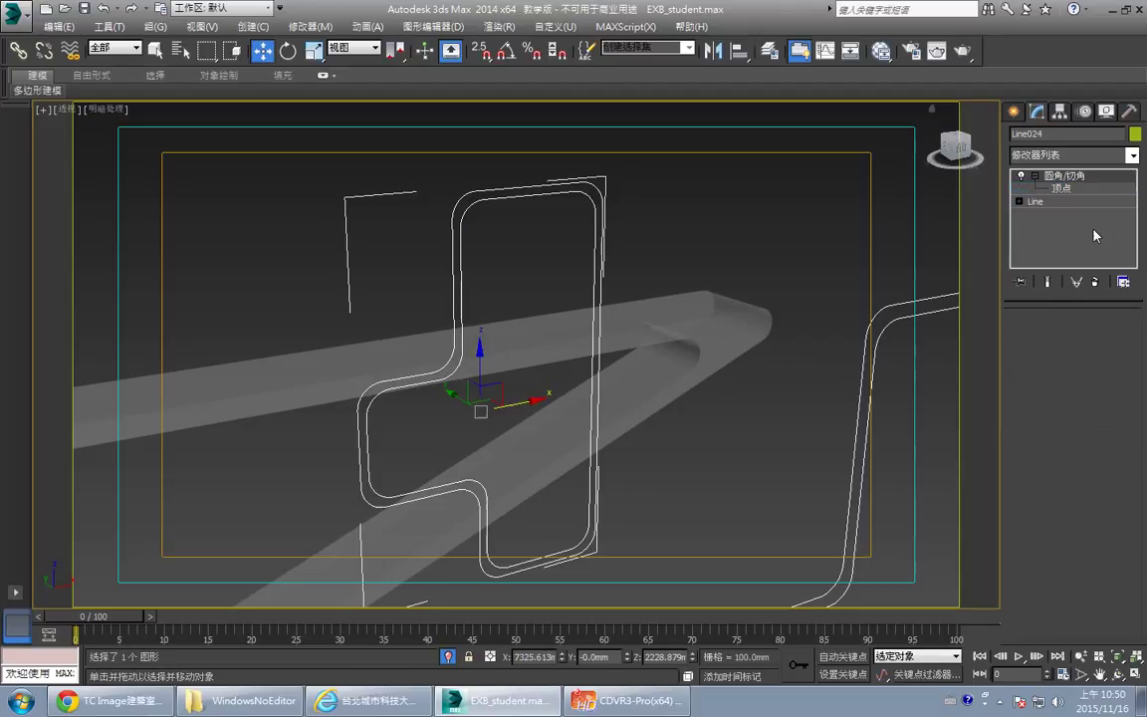
{"action": "left_click", "coordinate": [1095, 282]}
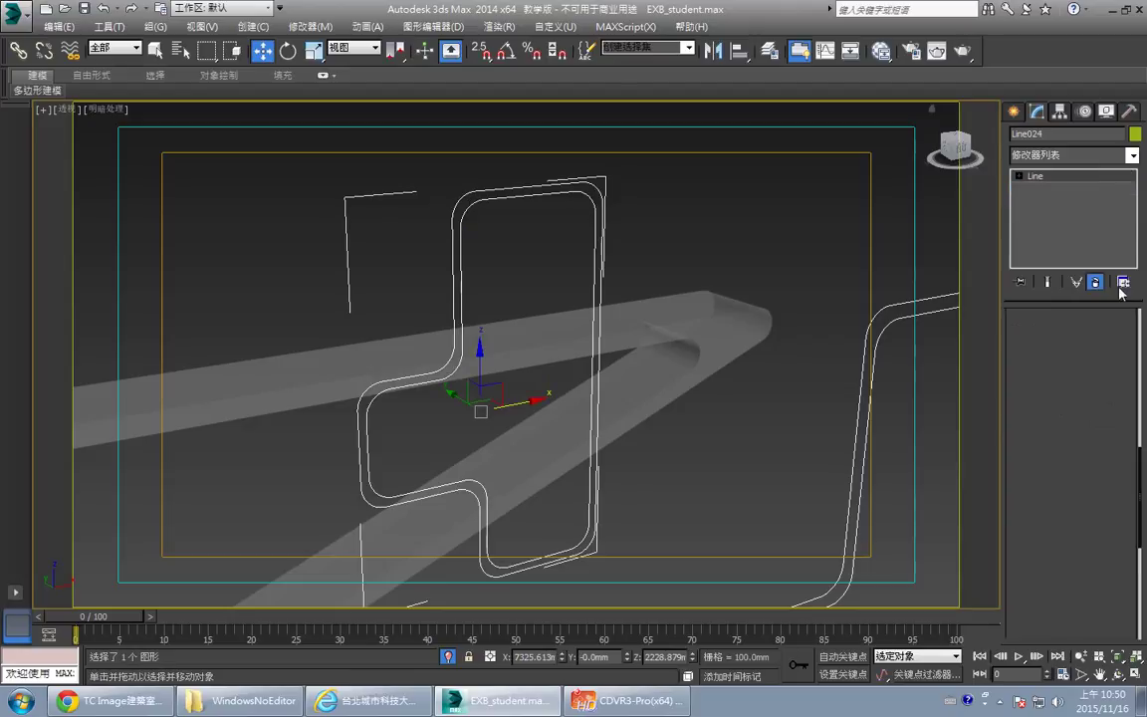
- Add a Fillet/Chamfer modifier to the traced line and try a 100 mm fillet radius on all its vertices
{"action": "left_click", "coordinate": [1131, 157]}
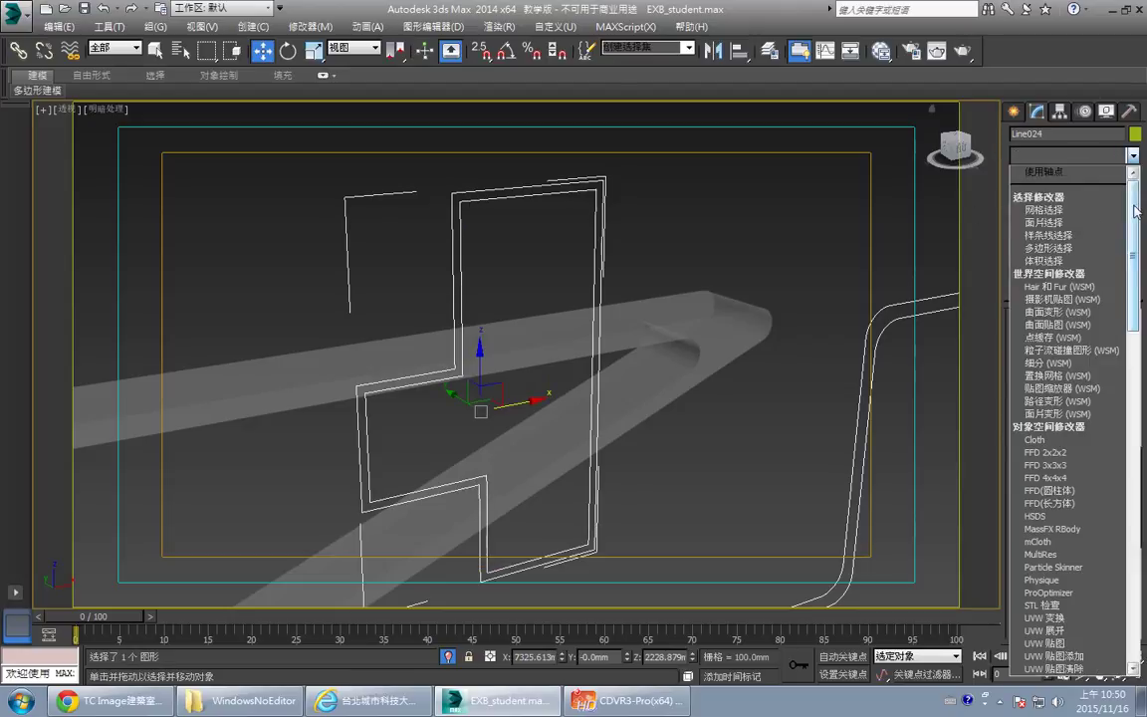
{"action": "left_click_drag", "start_coordinate": [1135, 211], "coordinate": [1138, 361]}
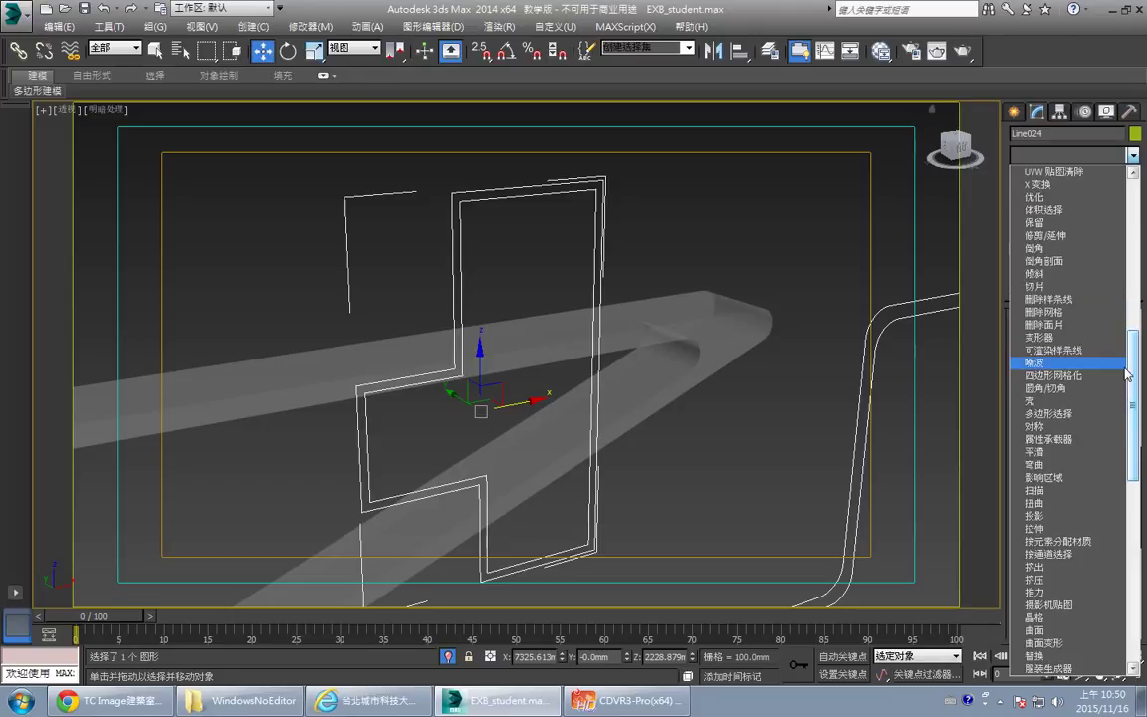
{"action": "left_click", "coordinate": [1045, 372]}
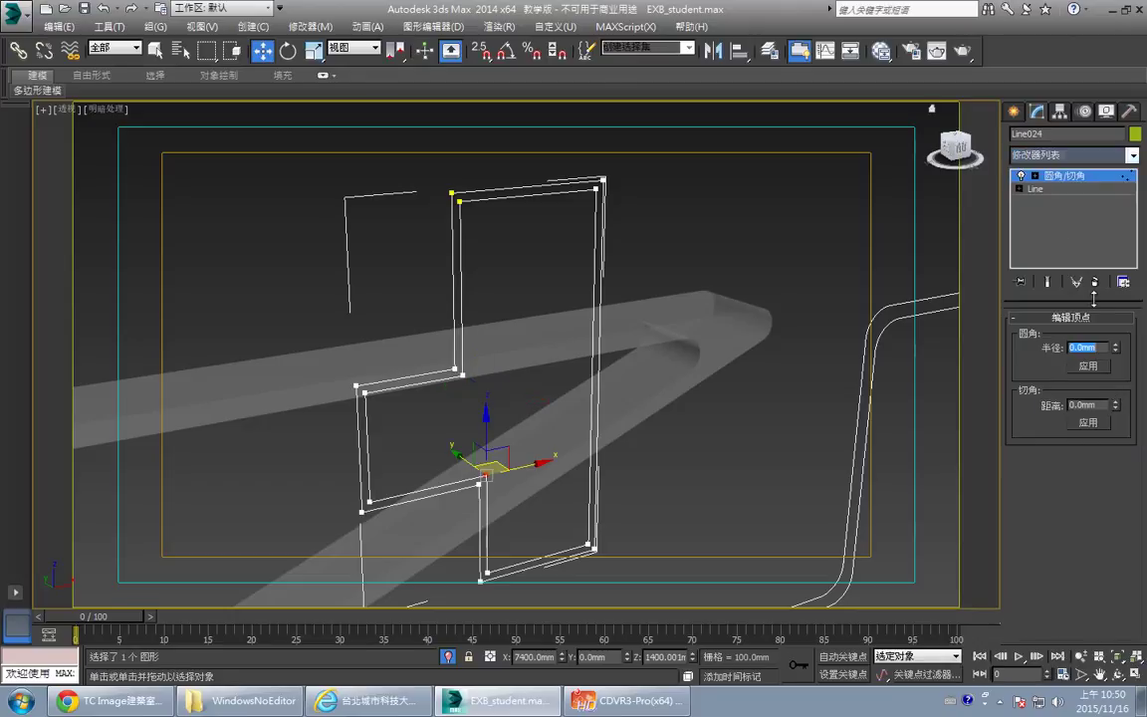
{"action": "left_click", "coordinate": [1036, 176]}
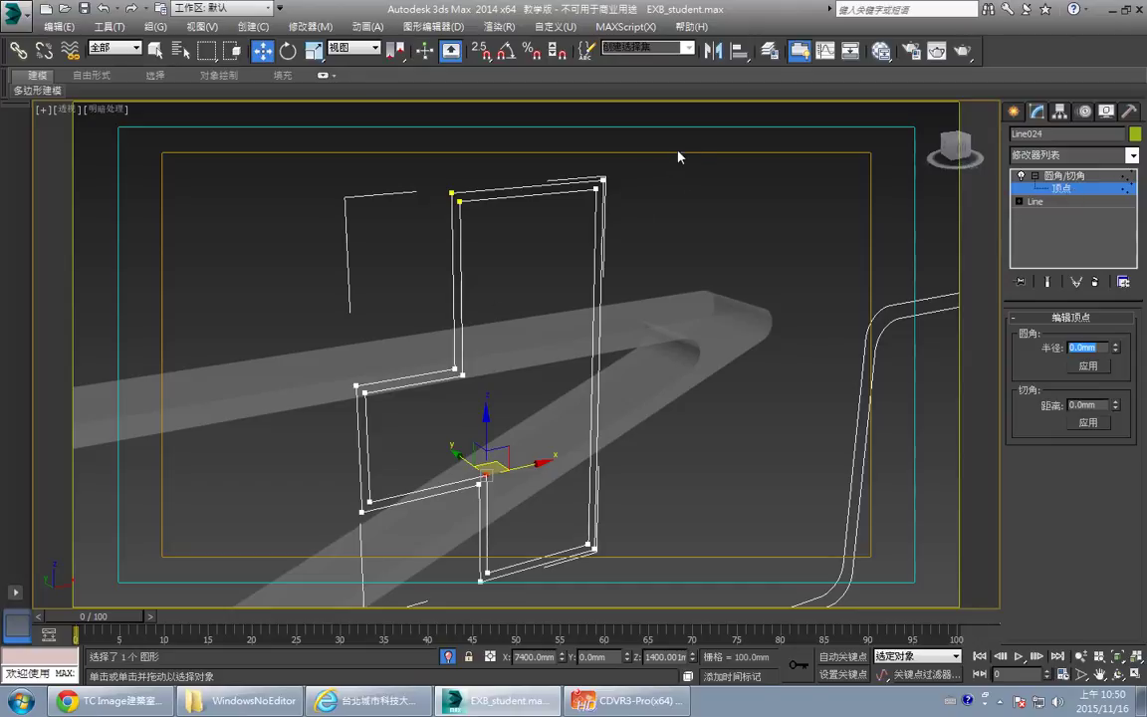
{"action": "key", "text": "ctrl+a"}
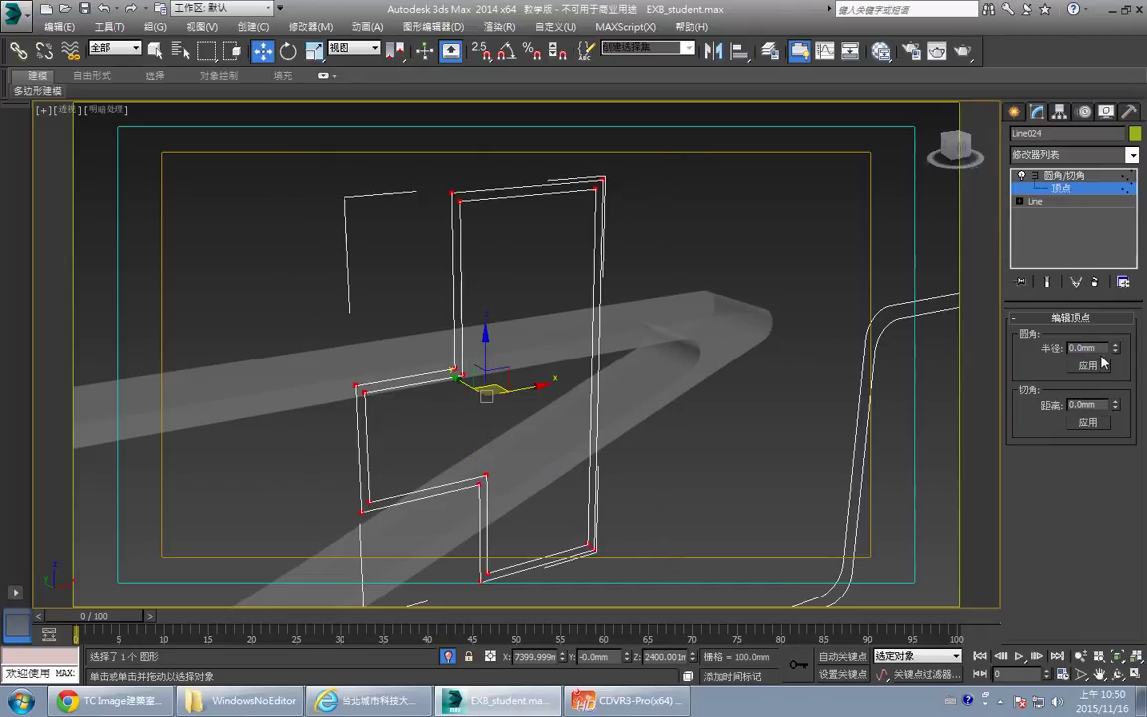
{"action": "left_click_drag", "start_coordinate": [1099, 349], "coordinate": [1044, 348]}
{"action": "type", "text": "100"}
{"action": "left_click", "coordinate": [1087, 365]}
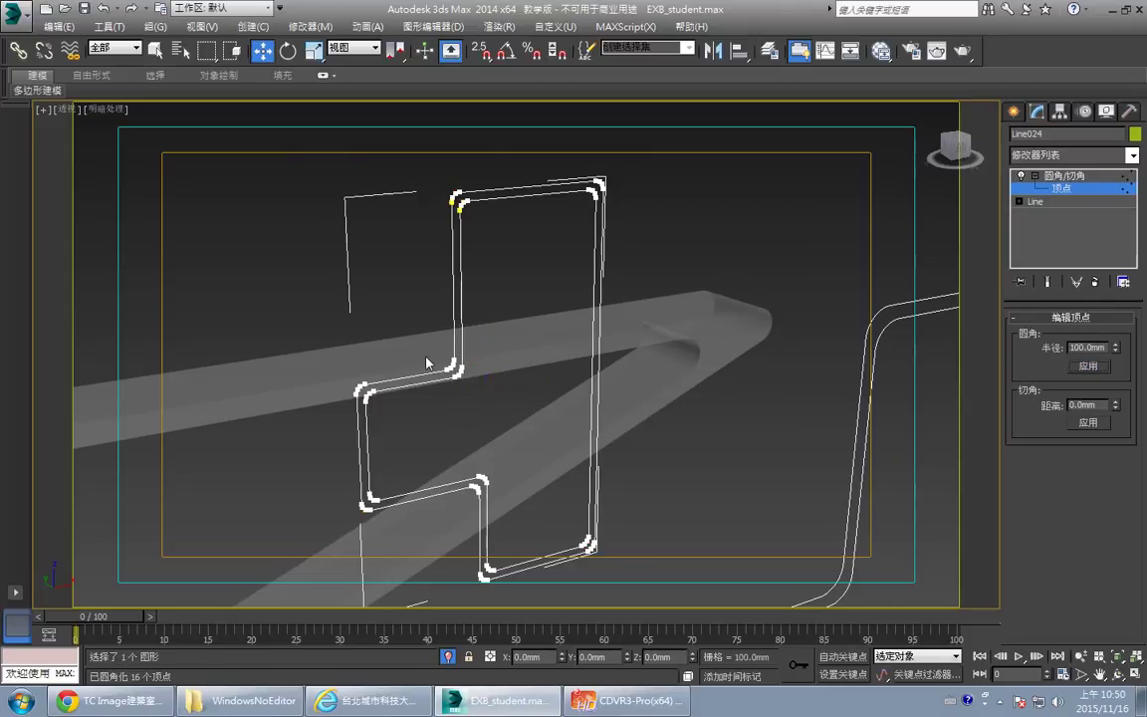
{"action": "middle_click_drag", "start_coordinate": [382, 320], "coordinate": [740, 241], "text": "alt"}
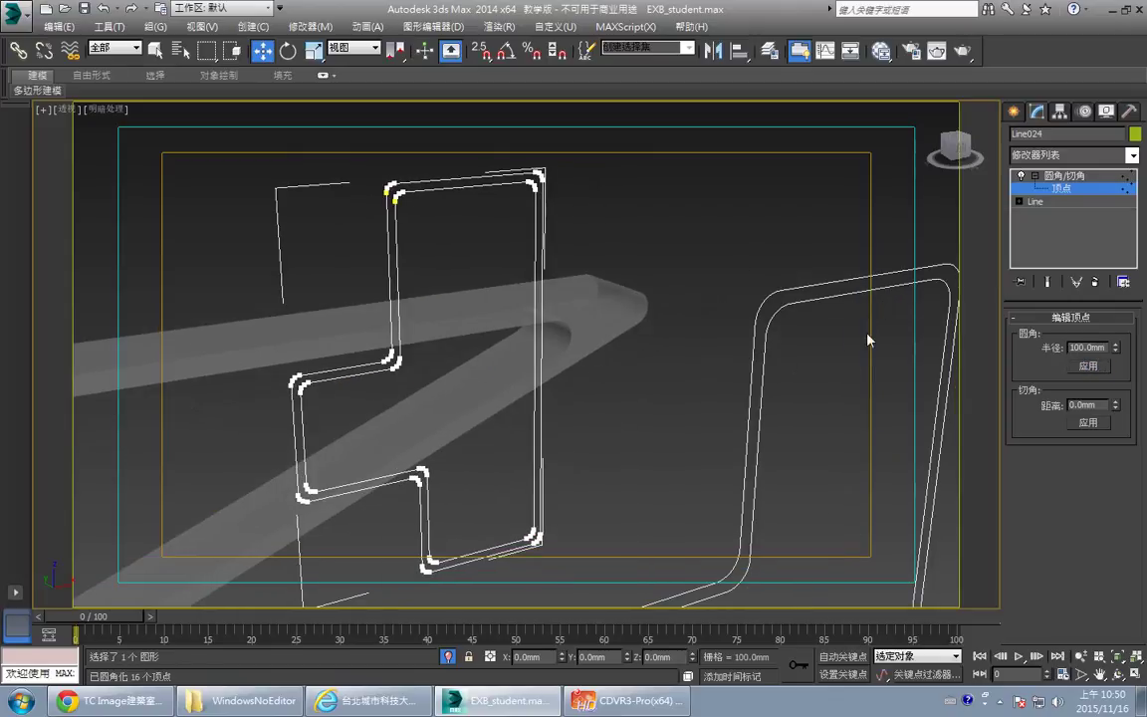
{"action": "left_click", "coordinate": [1098, 176]}
{"action": "middle_click_drag", "start_coordinate": [728, 394], "coordinate": [676, 355]}
{"action": "scroll", "coordinate": [676, 356], "scroll_direction": "down", "scroll_amount": 3}
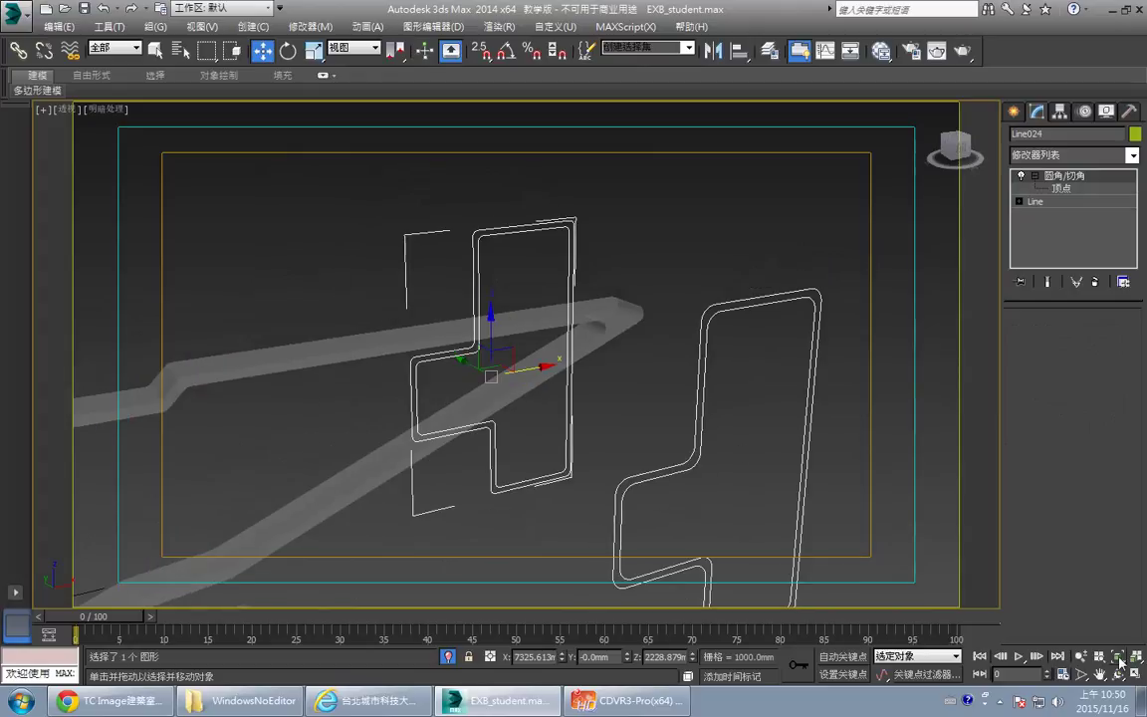
- Remove the Fillet/Chamfer modifier with the 100 mm radius from the traced line and add a fresh one
{"action": "key", "text": "alt+w"}
{"action": "scroll", "coordinate": [671, 210], "scroll_direction": "up", "scroll_amount": 5}
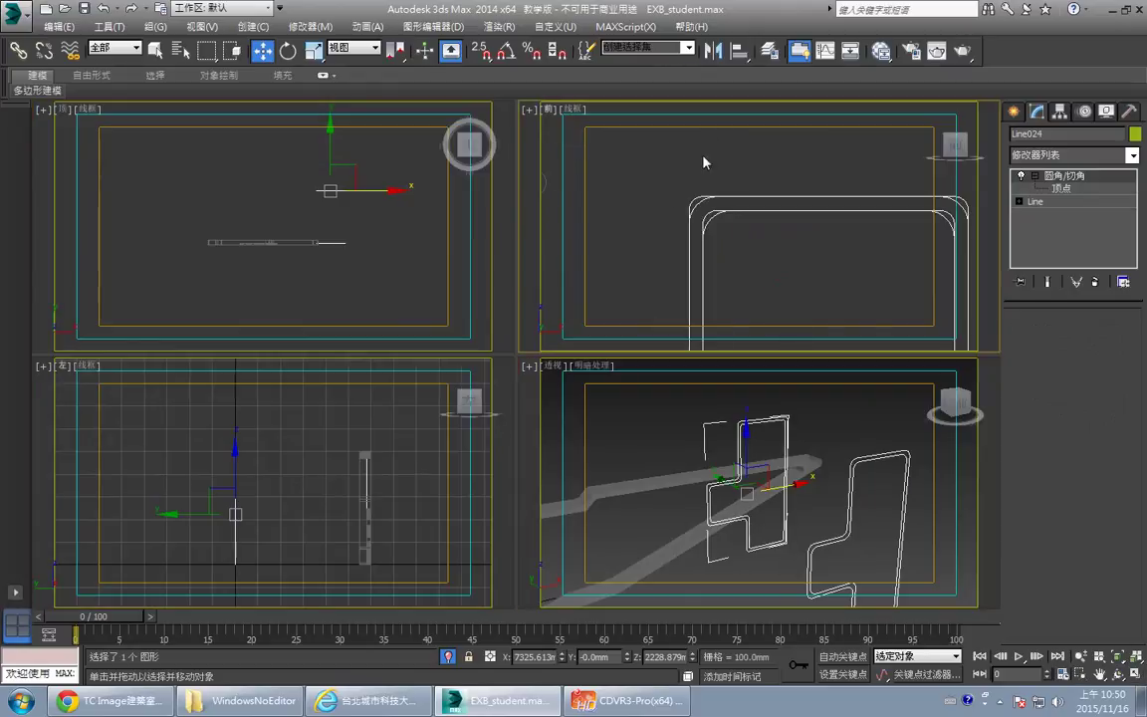
{"action": "left_click", "coordinate": [1024, 177]}
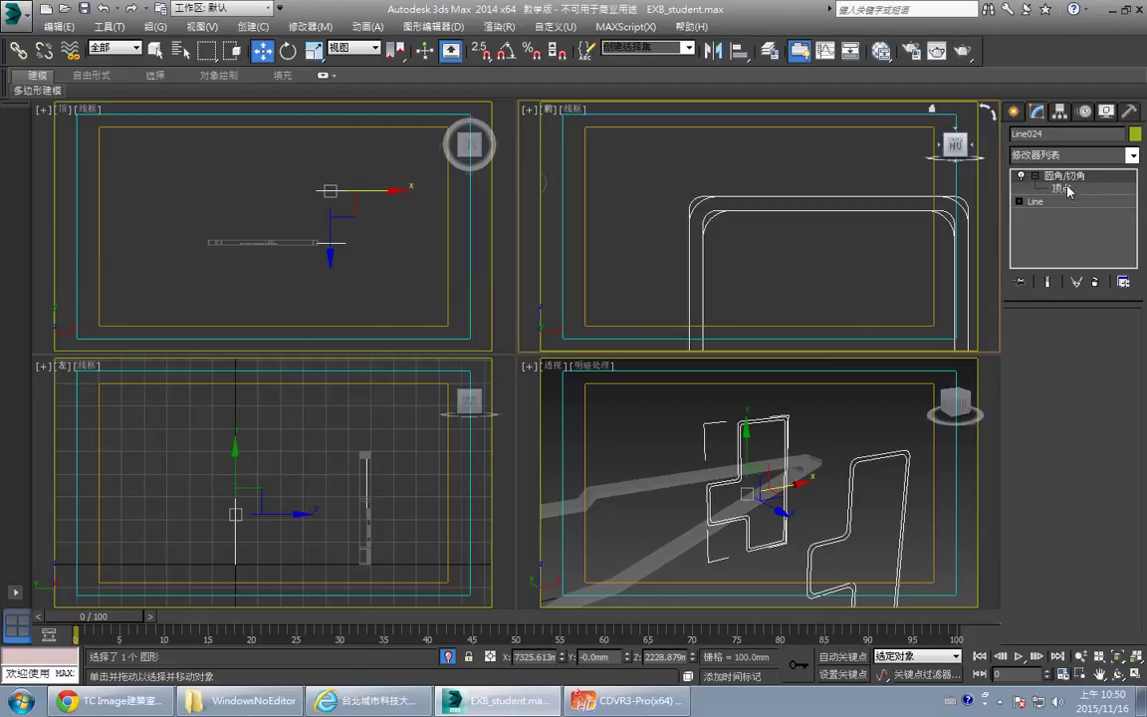
{"action": "left_click", "coordinate": [1131, 155]}
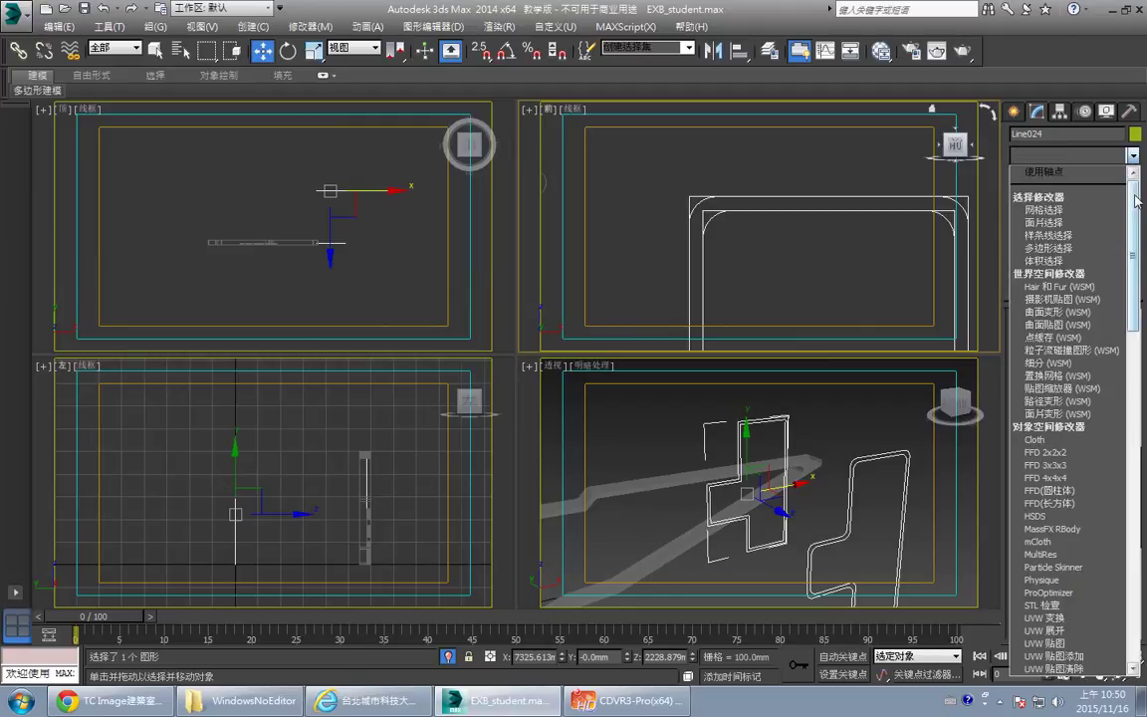
{"action": "left_click_drag", "start_coordinate": [1134, 189], "coordinate": [1135, 389]}
{"action": "left_click", "coordinate": [1053, 273]}
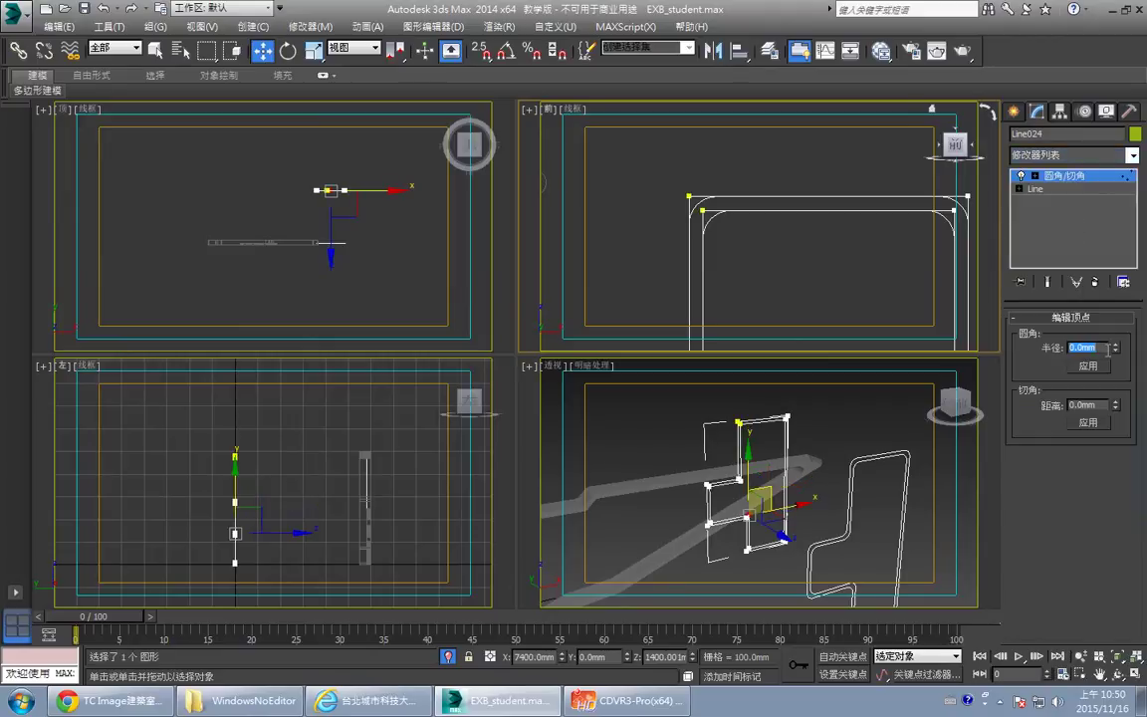
- Select all vertices of the traced outline and round them with a 200 mm fillet radius
{"action": "type", "text": "200"}
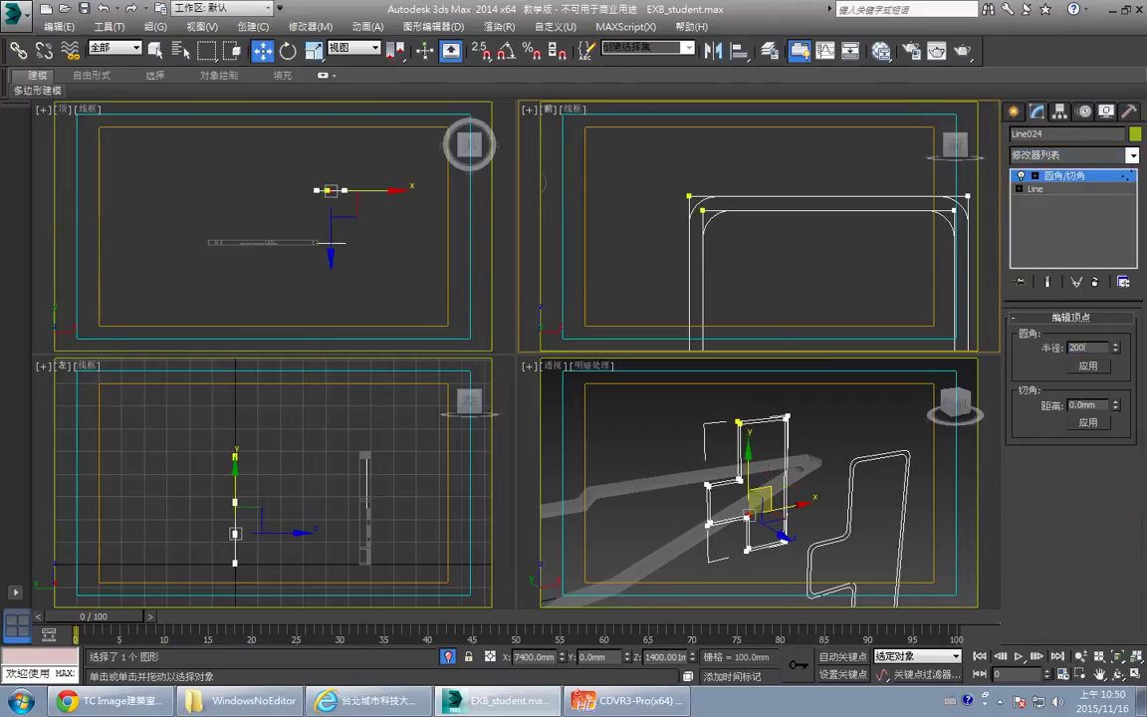
{"action": "left_click", "coordinate": [1078, 366]}
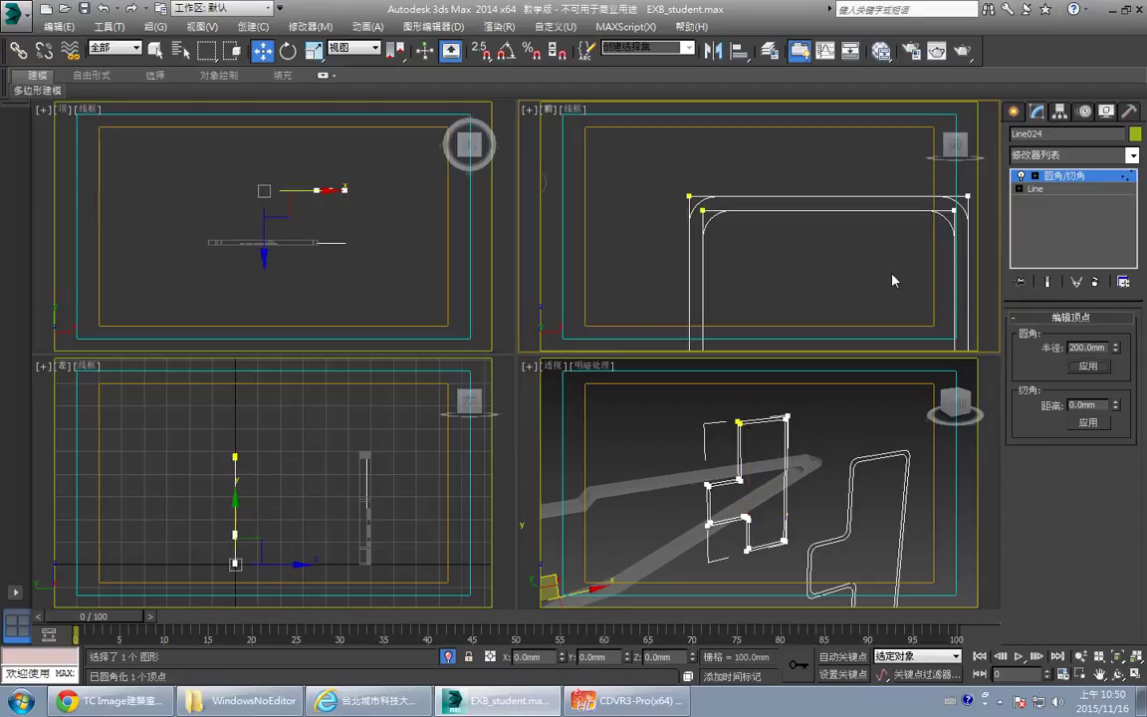
{"action": "scroll", "coordinate": [891, 281], "scroll_direction": "down", "scroll_amount": 3}
{"action": "middle_click_drag", "start_coordinate": [892, 280], "coordinate": [848, 158]}
{"action": "scroll", "coordinate": [810, 125], "scroll_direction": "down", "scroll_amount": 2}
{"action": "left_click_drag", "start_coordinate": [852, 118], "coordinate": [726, 254]}
{"action": "scroll", "coordinate": [771, 304], "scroll_direction": "up", "scroll_amount": 3}
{"action": "middle_click_drag", "start_coordinate": [795, 265], "coordinate": [785, 395]}
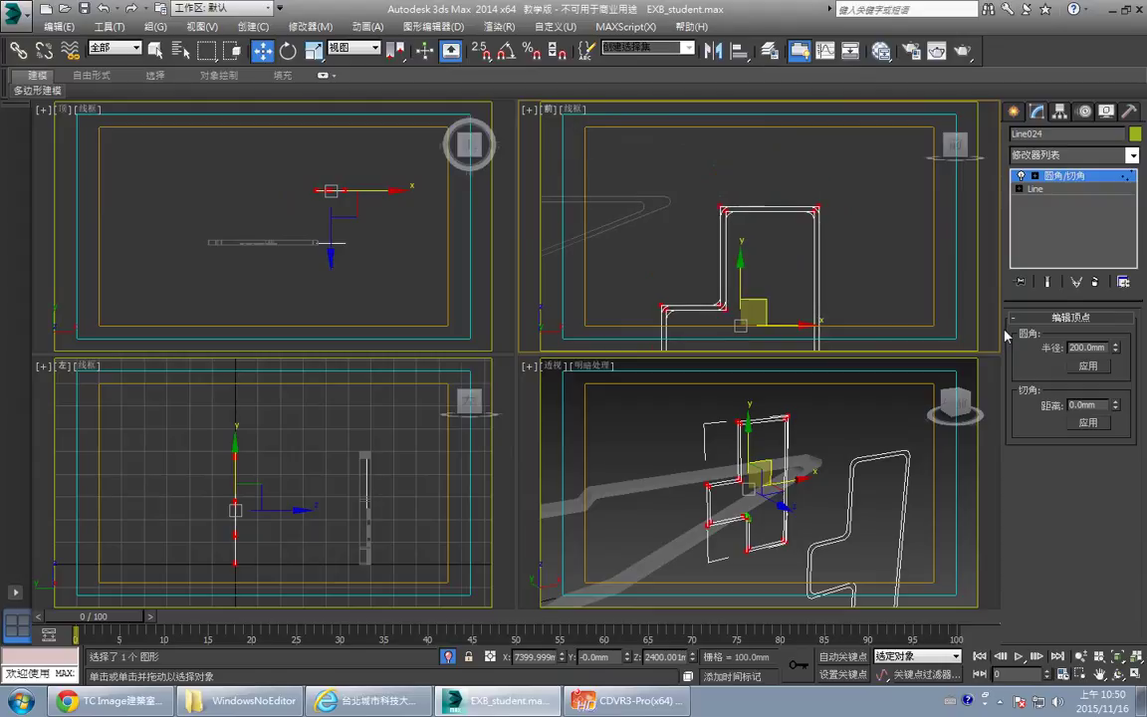
{"action": "left_click", "coordinate": [1094, 368]}
{"action": "middle_click_drag", "start_coordinate": [714, 234], "coordinate": [712, 248]}
{"action": "scroll", "coordinate": [712, 248], "scroll_direction": "up", "scroll_amount": 4}
{"action": "scroll", "coordinate": [757, 191], "scroll_direction": "up", "scroll_amount": 2}
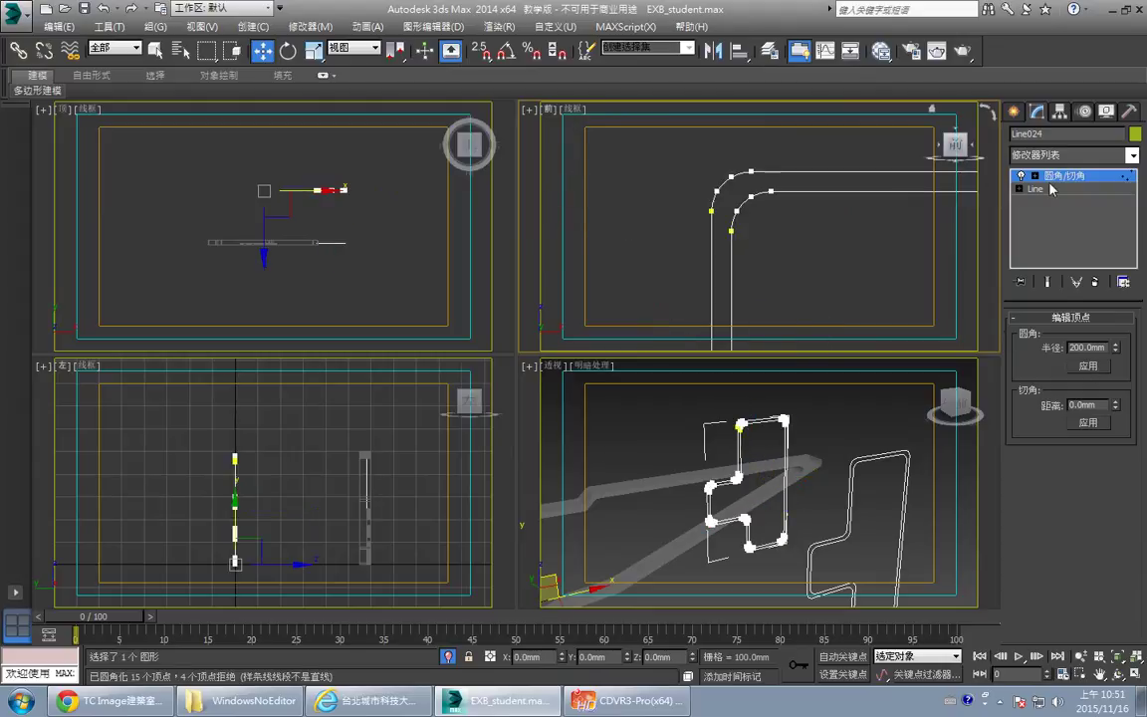
- Leave the vertex level and add an Extrude modifier with an amount of 200 mm to the rounded outline
{"action": "left_click", "coordinate": [1062, 178]}
{"action": "left_click", "coordinate": [1132, 157]}
{"action": "left_click", "coordinate": [1141, 189]}
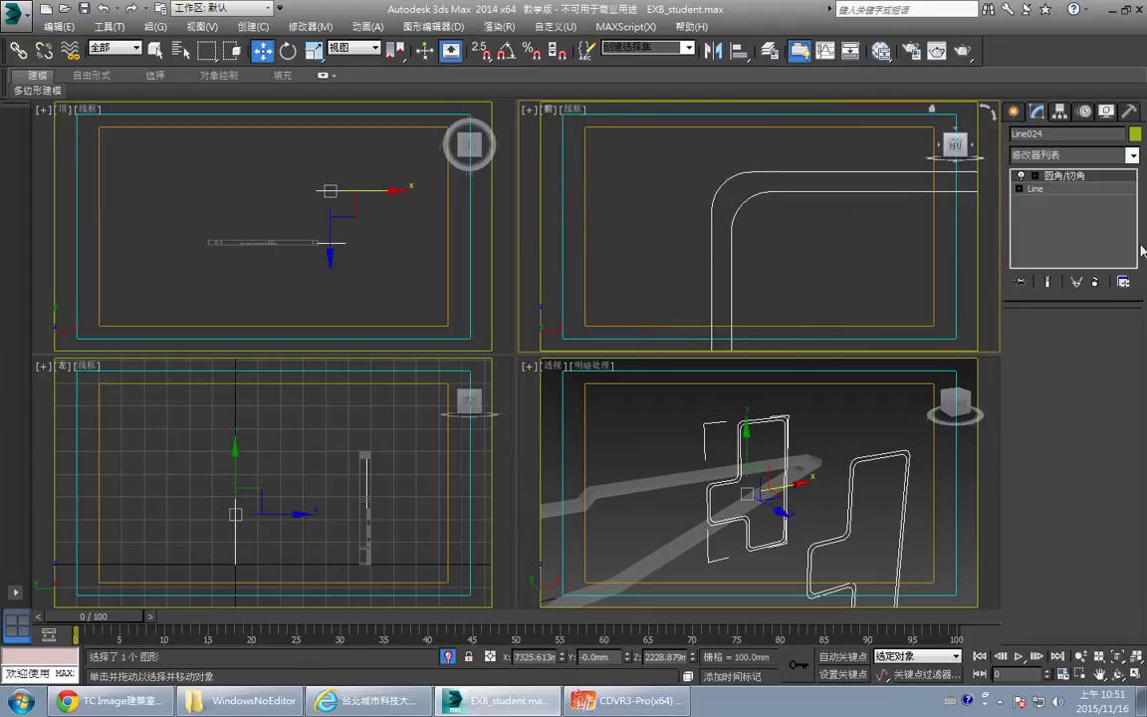
{"action": "left_click", "coordinate": [1133, 157]}
{"action": "left_click_drag", "start_coordinate": [1139, 206], "coordinate": [1142, 305]}
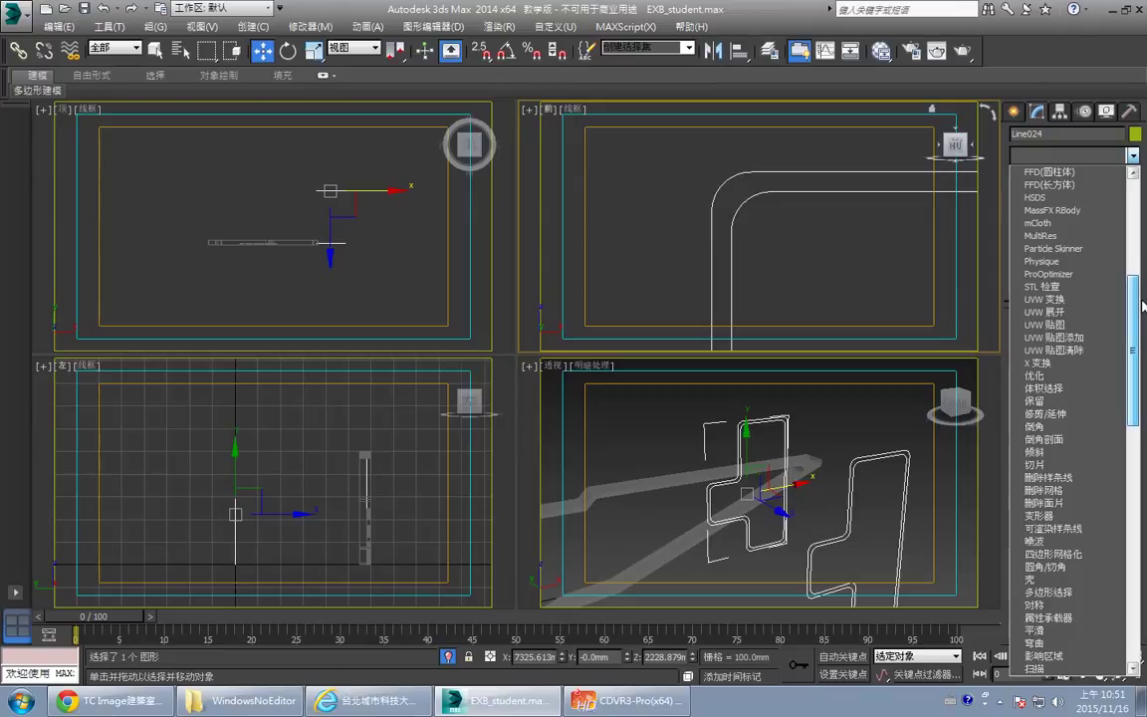
{"action": "scroll", "coordinate": [1143, 306], "scroll_direction": "down", "scroll_amount": 6}
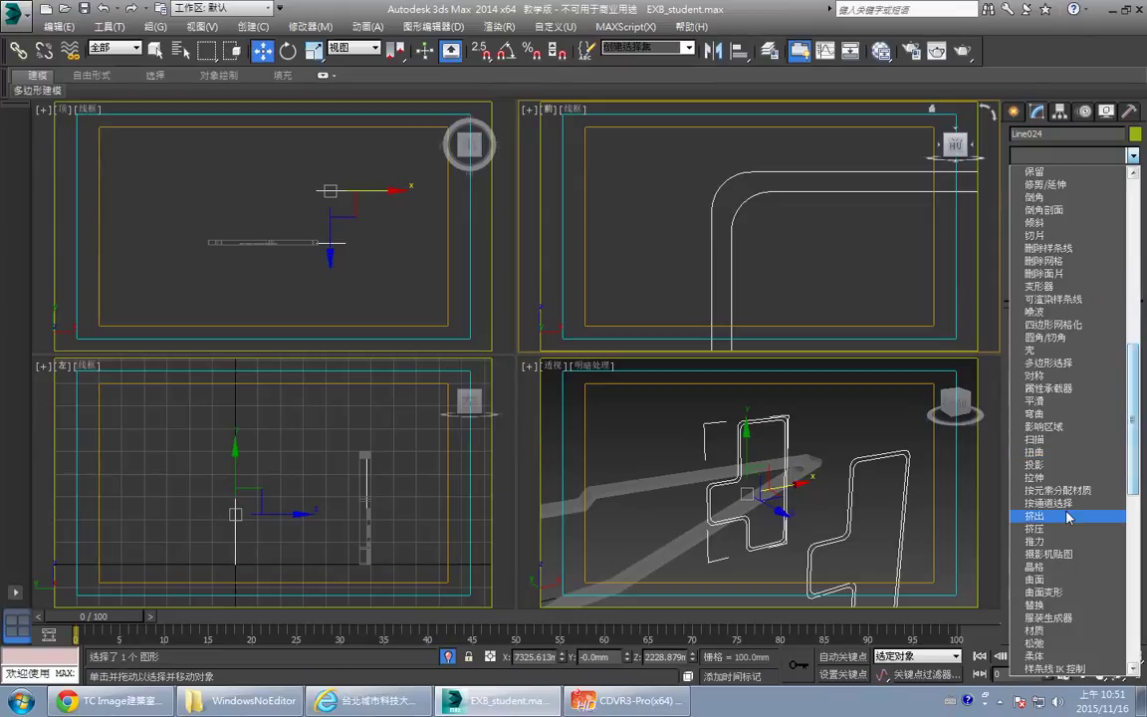
{"action": "left_click", "coordinate": [1069, 517]}
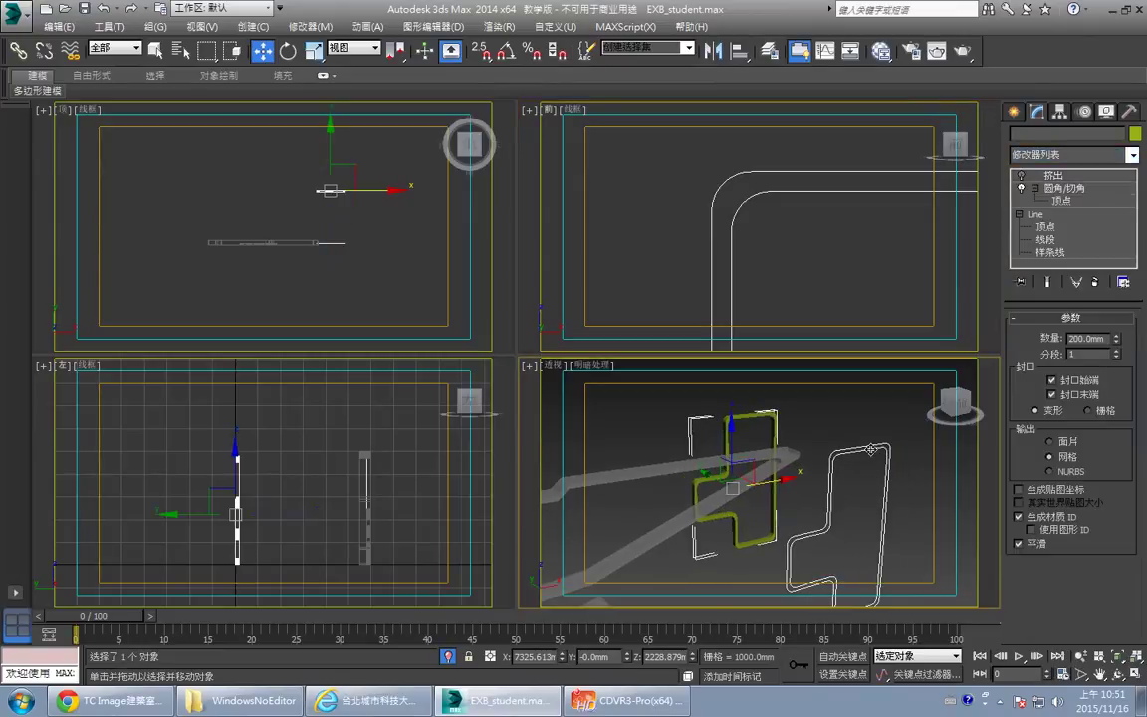
- Compare the original frame's Extrude settings with those of the new frame, and examine the new frame in the enlarged front view
{"action": "left_click", "coordinate": [871, 450]}
{"action": "middle_click_drag", "start_coordinate": [724, 445], "coordinate": [745, 451], "text": "alt"}
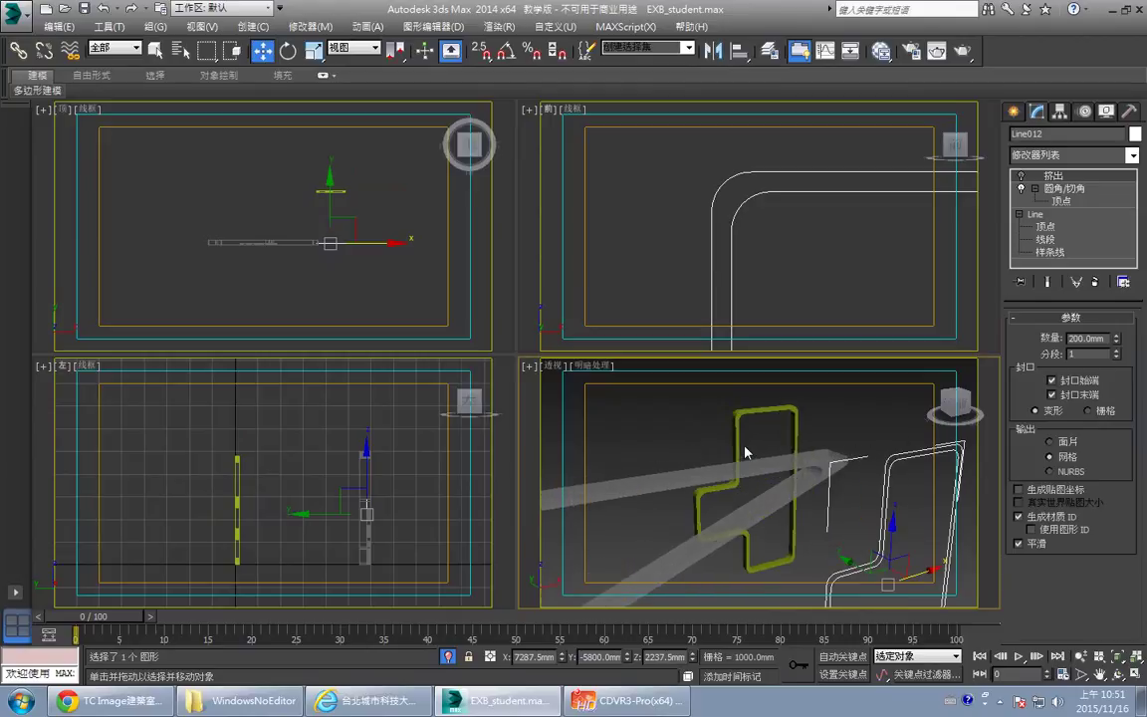
{"action": "left_click", "coordinate": [772, 421]}
{"action": "left_click", "coordinate": [769, 410]}
{"action": "scroll", "coordinate": [770, 410], "scroll_direction": "down", "scroll_amount": 4}
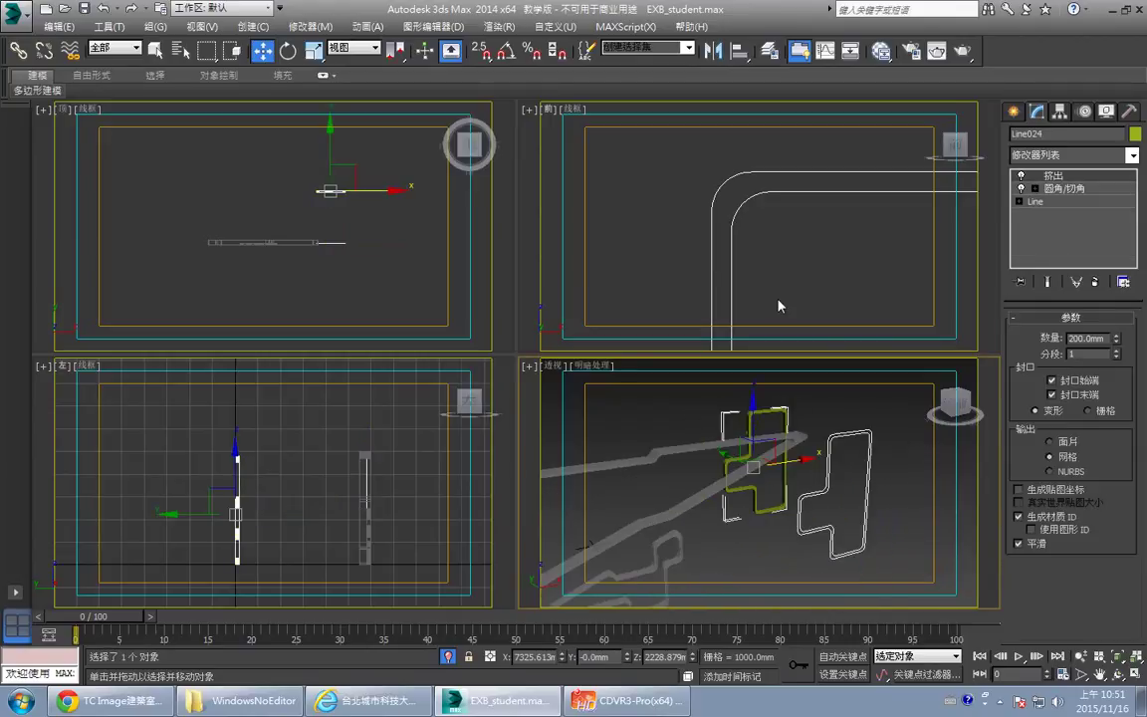
{"action": "middle_click_drag", "start_coordinate": [785, 274], "coordinate": [794, 241]}
{"action": "scroll", "coordinate": [816, 254], "scroll_direction": "down", "scroll_amount": 8}
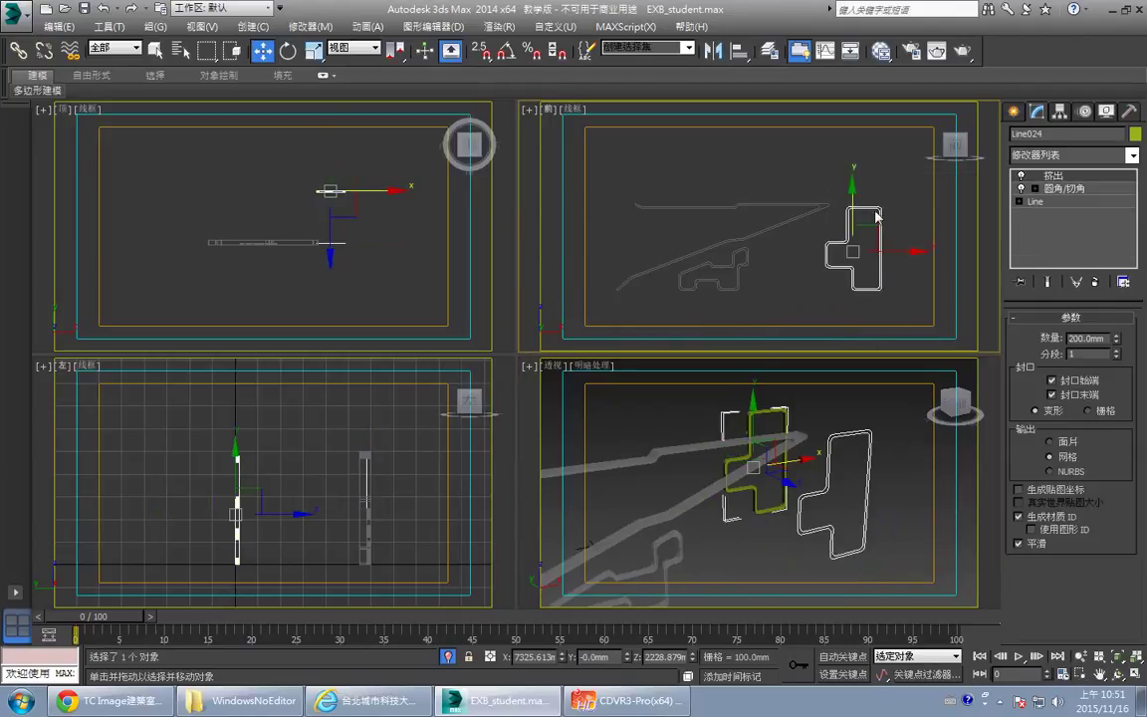
{"action": "scroll", "coordinate": [875, 278], "scroll_direction": "up", "scroll_amount": 3}
{"action": "middle_click_drag", "start_coordinate": [870, 285], "coordinate": [817, 270]}
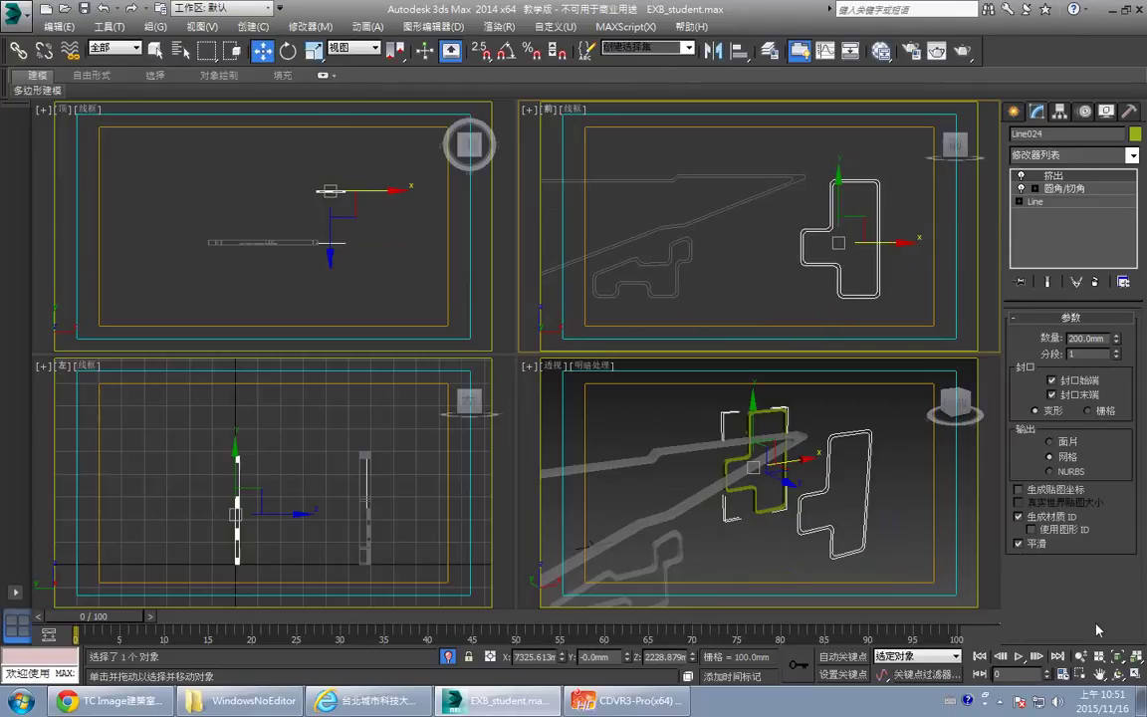
{"action": "key", "text": "alt+w"}
{"action": "middle_click_drag", "start_coordinate": [601, 355], "coordinate": [669, 360]}
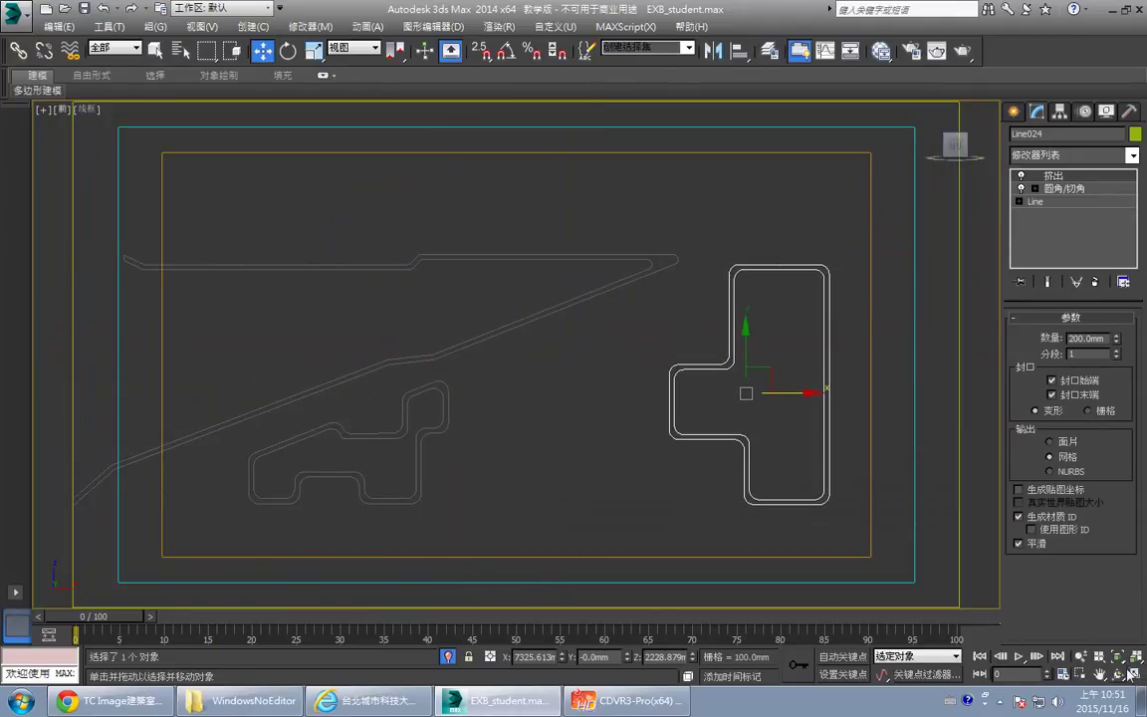
{"action": "key", "text": "alt+w"}
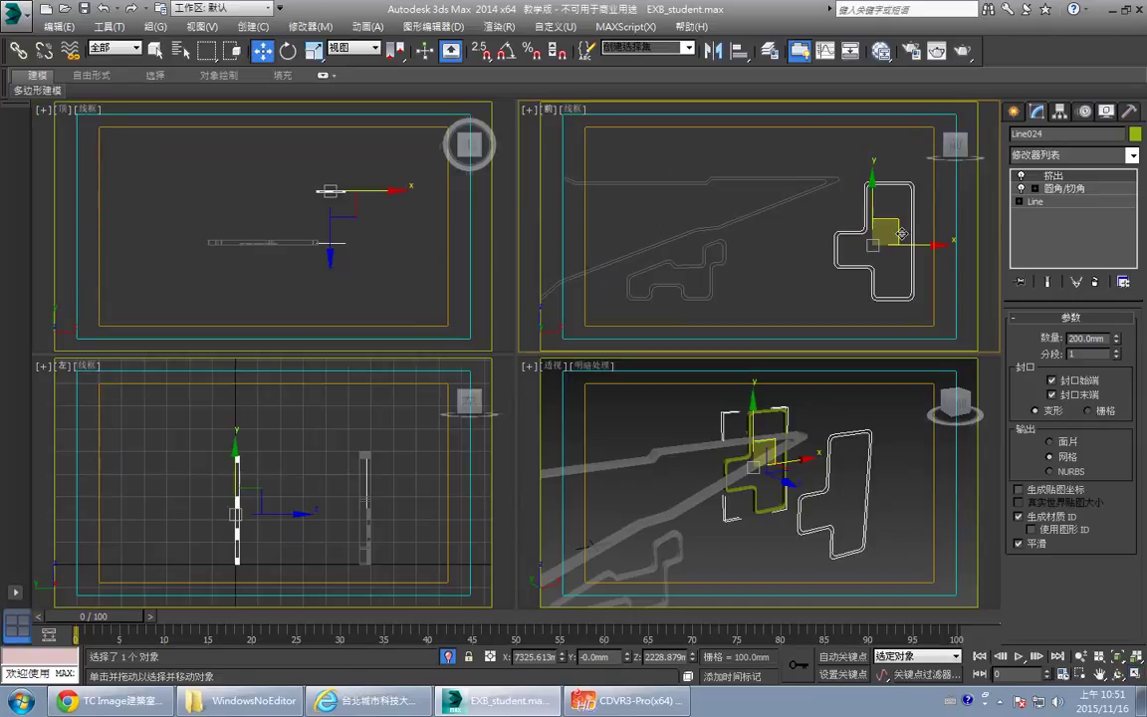
{"action": "left_click", "coordinate": [1136, 676]}
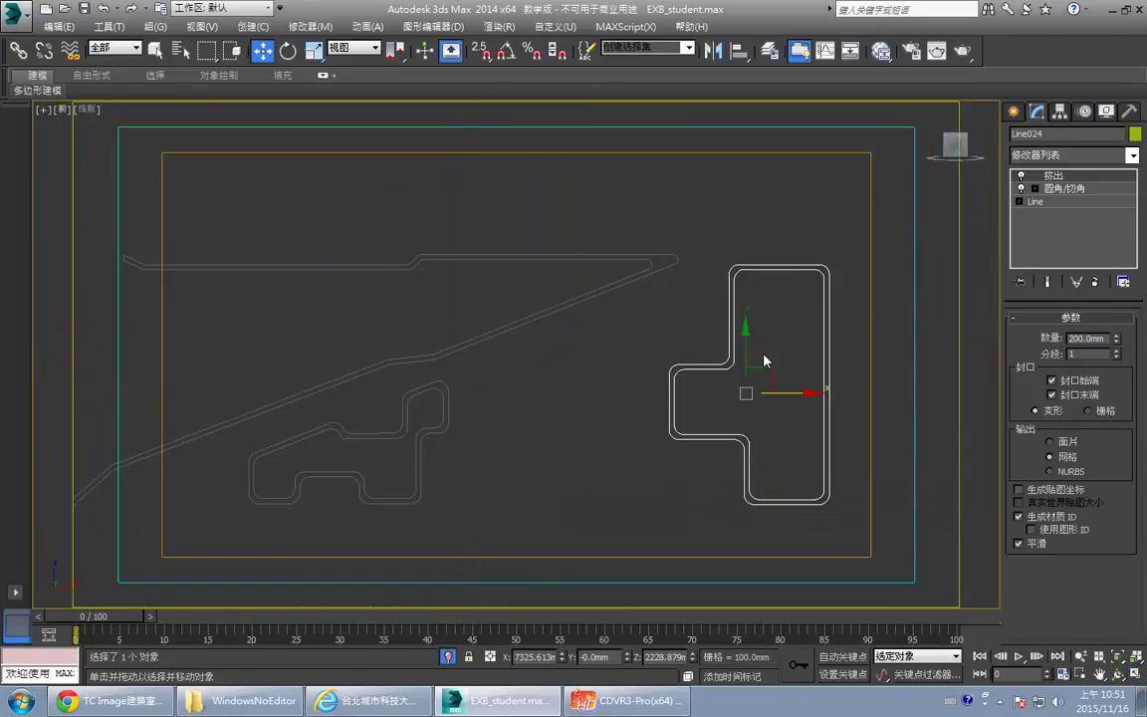
{"action": "middle_click_drag", "start_coordinate": [762, 361], "coordinate": [782, 345]}
- Copy the base line's double outline at spline level, rotate the copy 90 degrees clockwise with angle snap, and place it beside the original
{"action": "left_click", "coordinate": [1027, 203]}
{"action": "left_click", "coordinate": [1017, 201]}
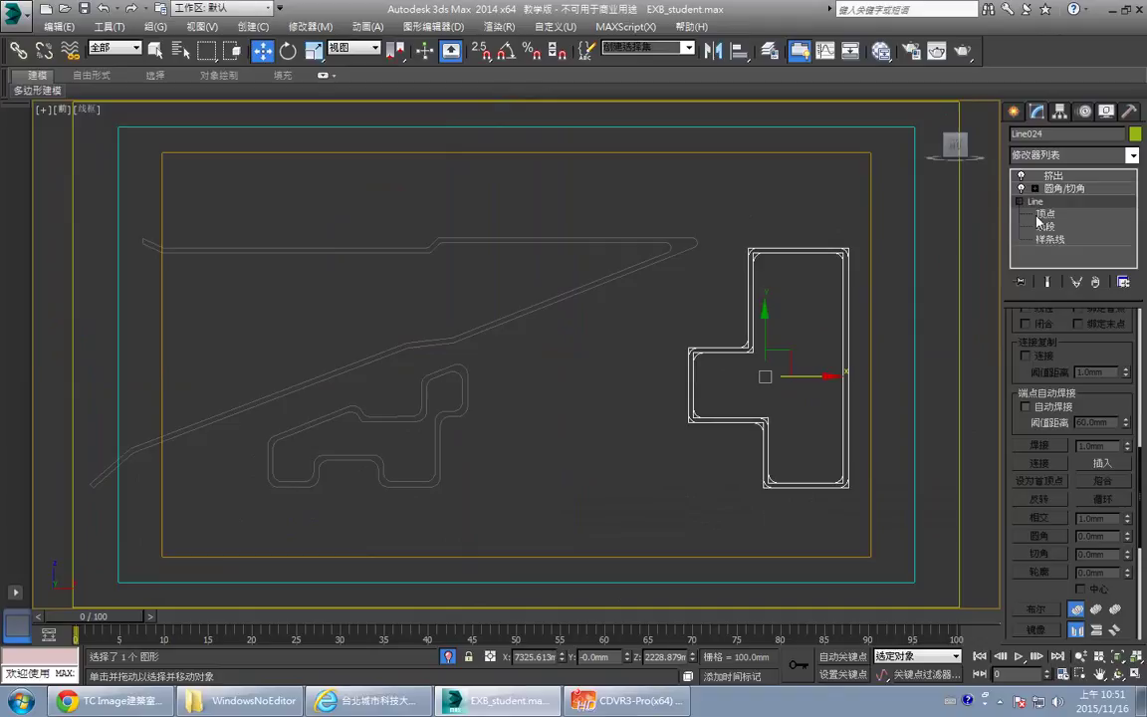
{"action": "left_click", "coordinate": [1050, 239]}
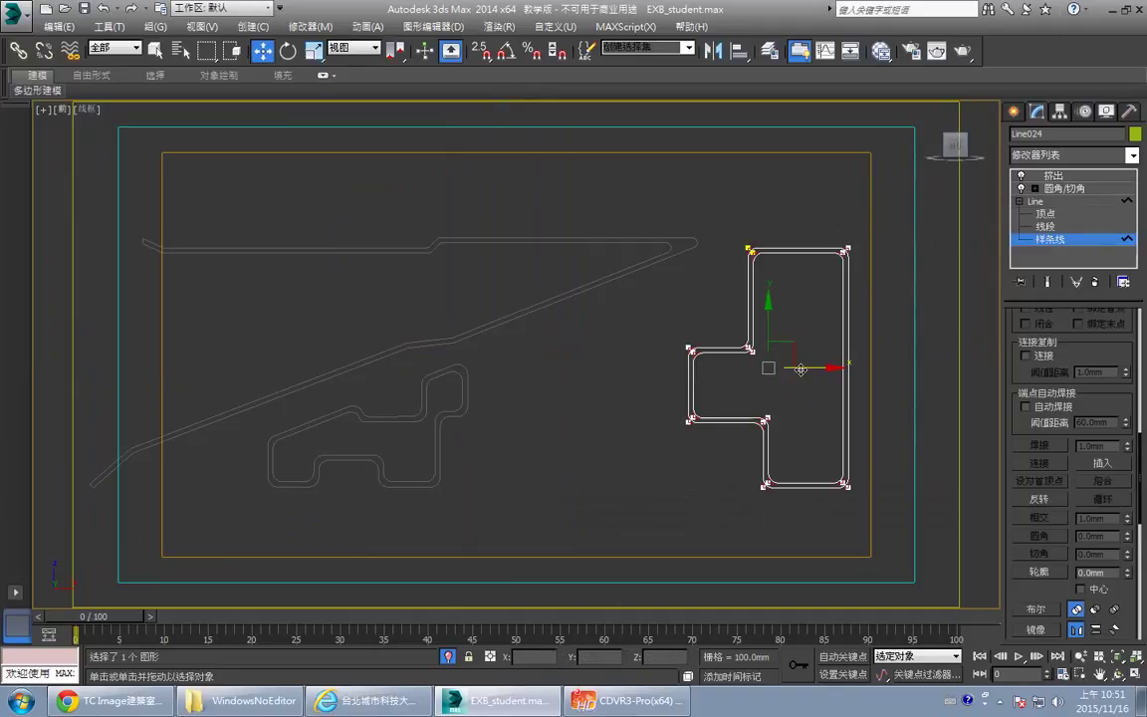
{"action": "left_click_drag", "start_coordinate": [783, 370], "coordinate": [709, 482], "text": "shift"}
{"action": "key", "text": "e"}
{"action": "key", "text": "ctrl+z"}
{"action": "key", "text": "a"}
{"action": "left_click_drag", "start_coordinate": [645, 341], "coordinate": [670, 407]}
{"action": "key", "text": "w"}
{"action": "left_click_drag", "start_coordinate": [620, 348], "coordinate": [508, 324]}
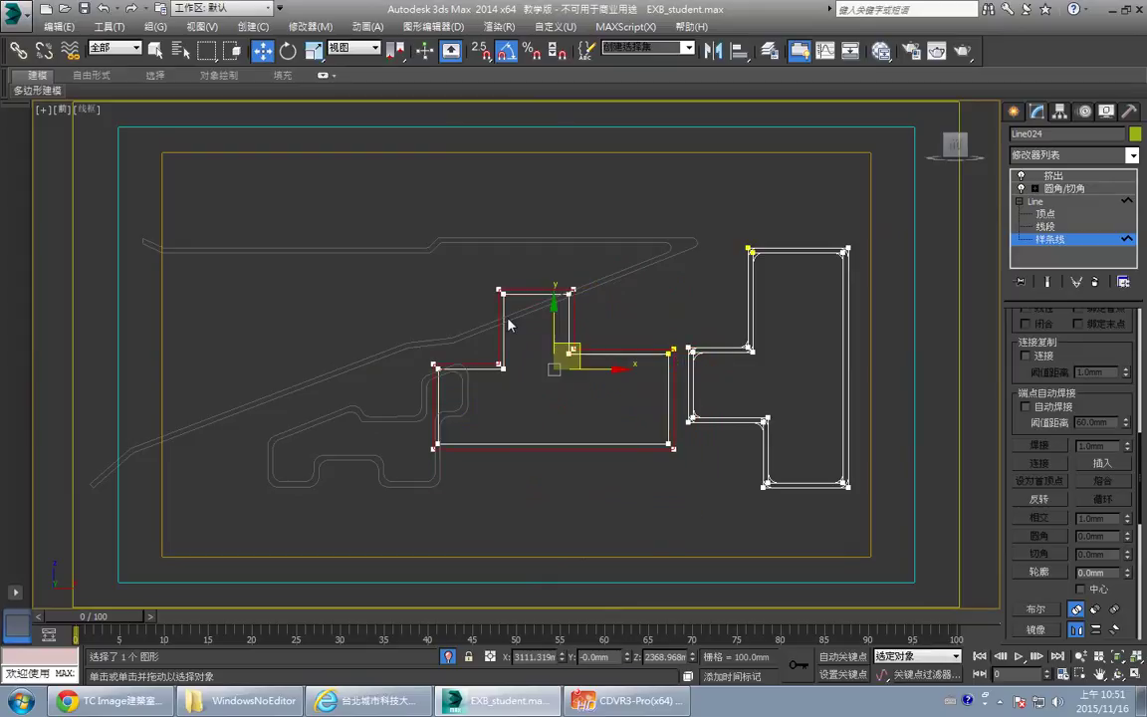
- Shorten the copied outline by moving its left and stepped vertices toward its right edge, and lower its top step's vertices
{"action": "key", "text": "1"}
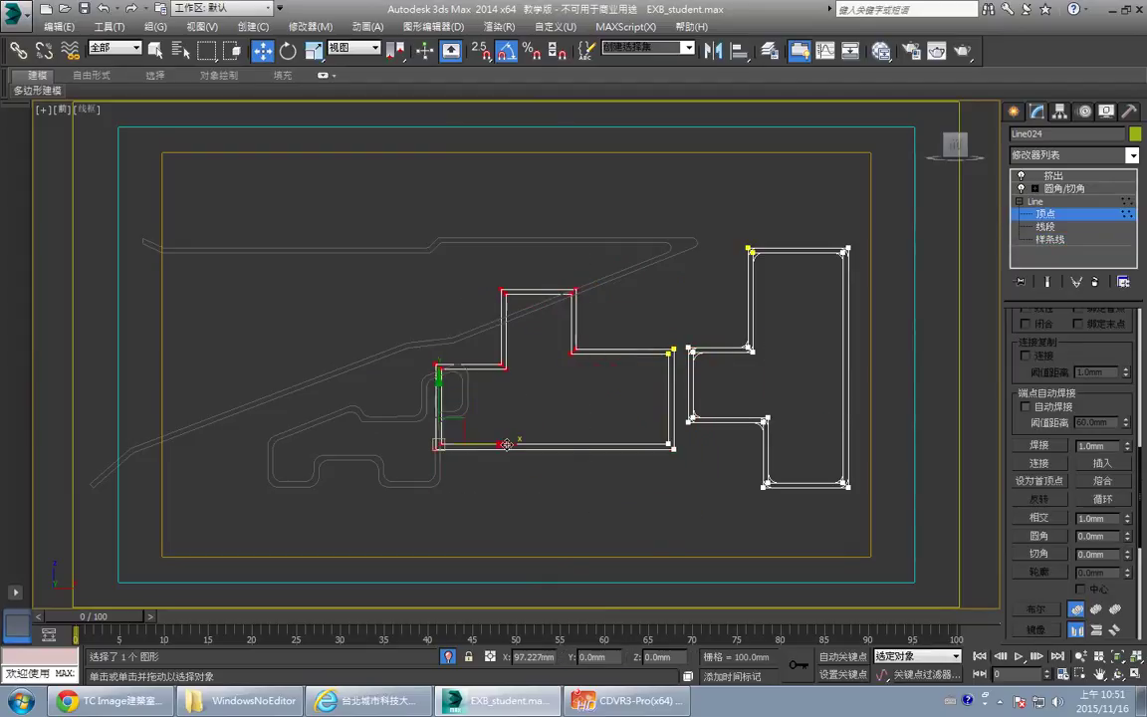
{"action": "left_click_drag", "start_coordinate": [507, 445], "coordinate": [546, 445]}
{"action": "left_click_drag", "start_coordinate": [512, 279], "coordinate": [645, 311]}
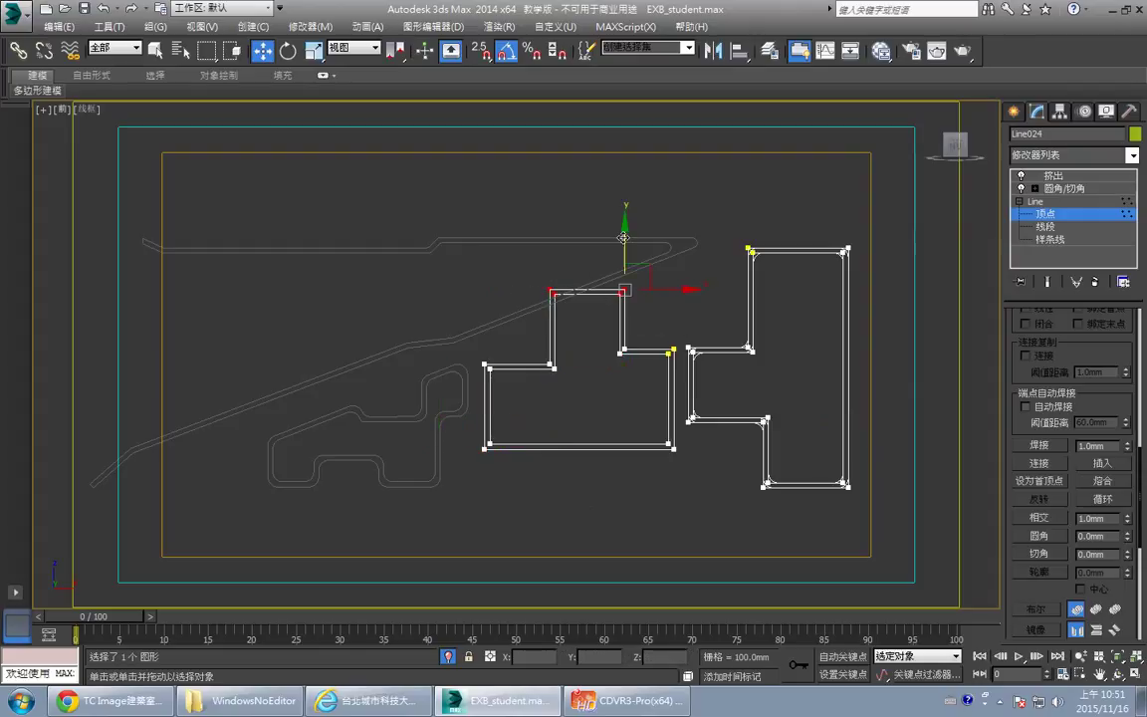
{"action": "left_click_drag", "start_coordinate": [623, 237], "coordinate": [620, 268]}
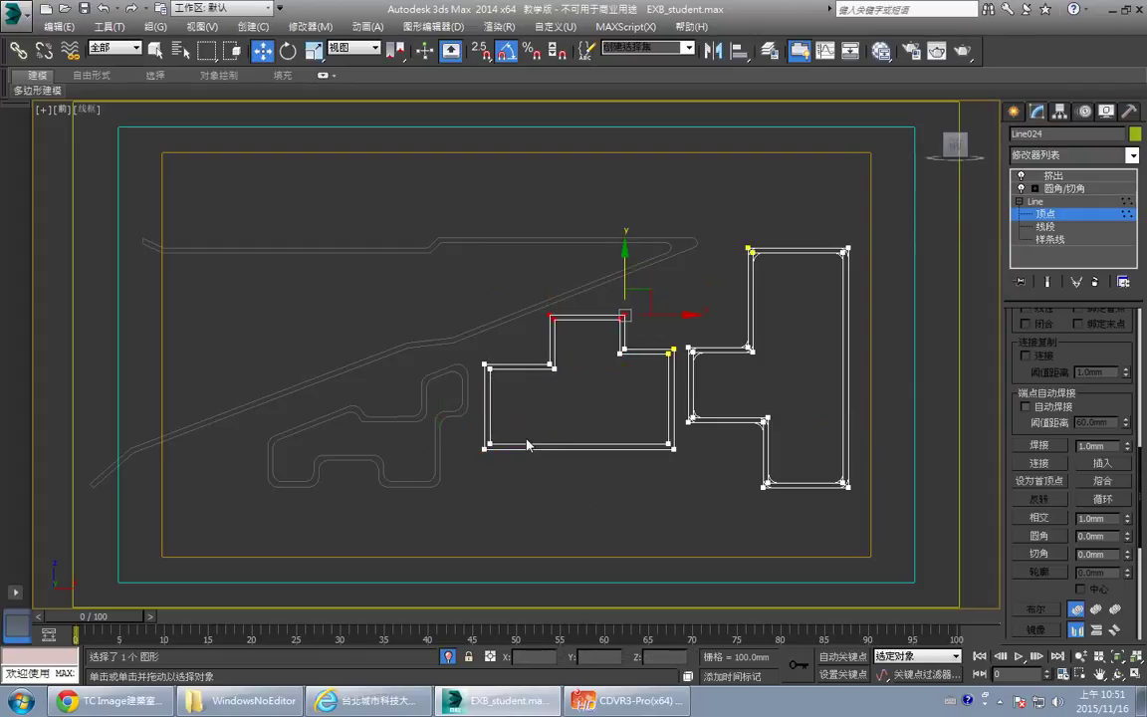
- Move the vertices of the copied outline's left edge slightly inward to shorten the left step
{"action": "left_click_drag", "start_coordinate": [460, 445], "coordinate": [657, 460]}
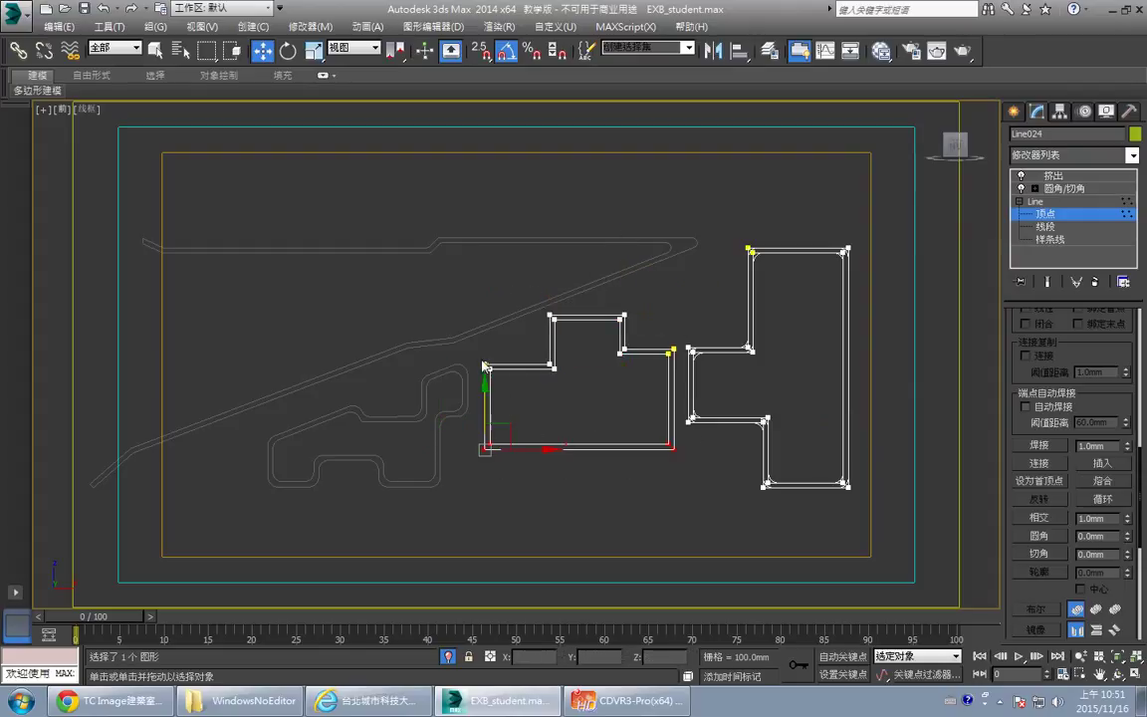
{"action": "left_click_drag", "start_coordinate": [525, 517], "coordinate": [526, 518]}
{"action": "left_click_drag", "start_coordinate": [537, 362], "coordinate": [549, 362]}
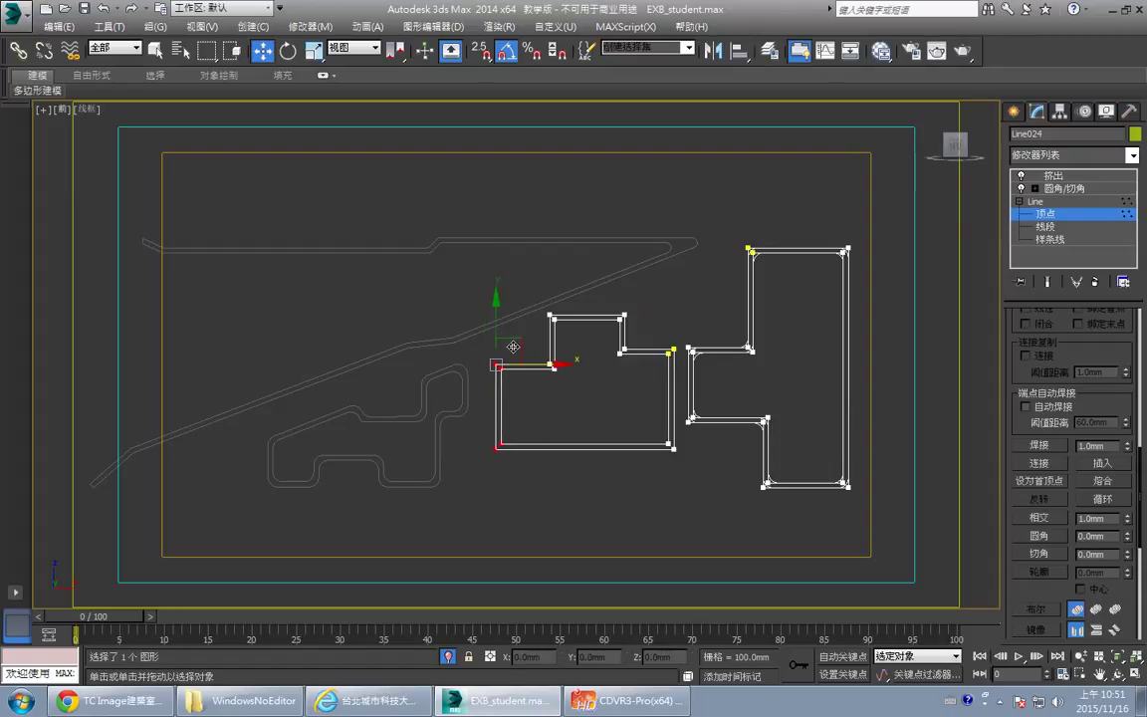
- Lower the bottom-edge vertices of the copied outline by about 825 mm to make the shape taller
{"action": "left_click_drag", "start_coordinate": [448, 397], "coordinate": [676, 486]}
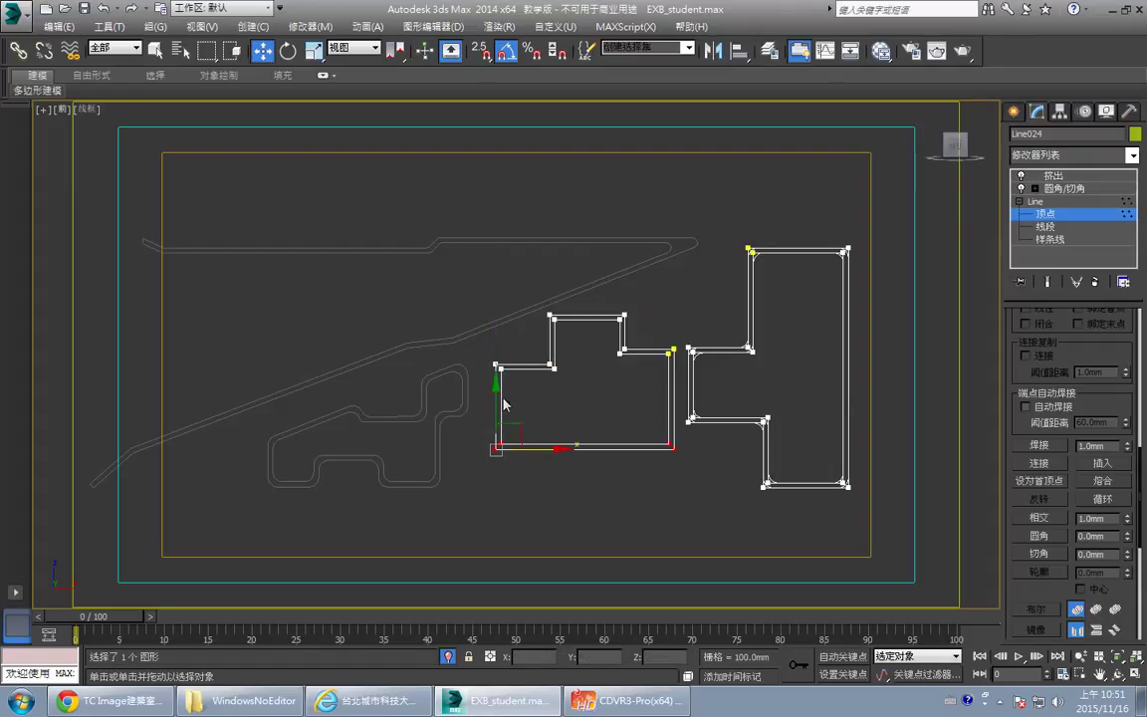
{"action": "left_click_drag", "start_coordinate": [493, 399], "coordinate": [494, 438]}
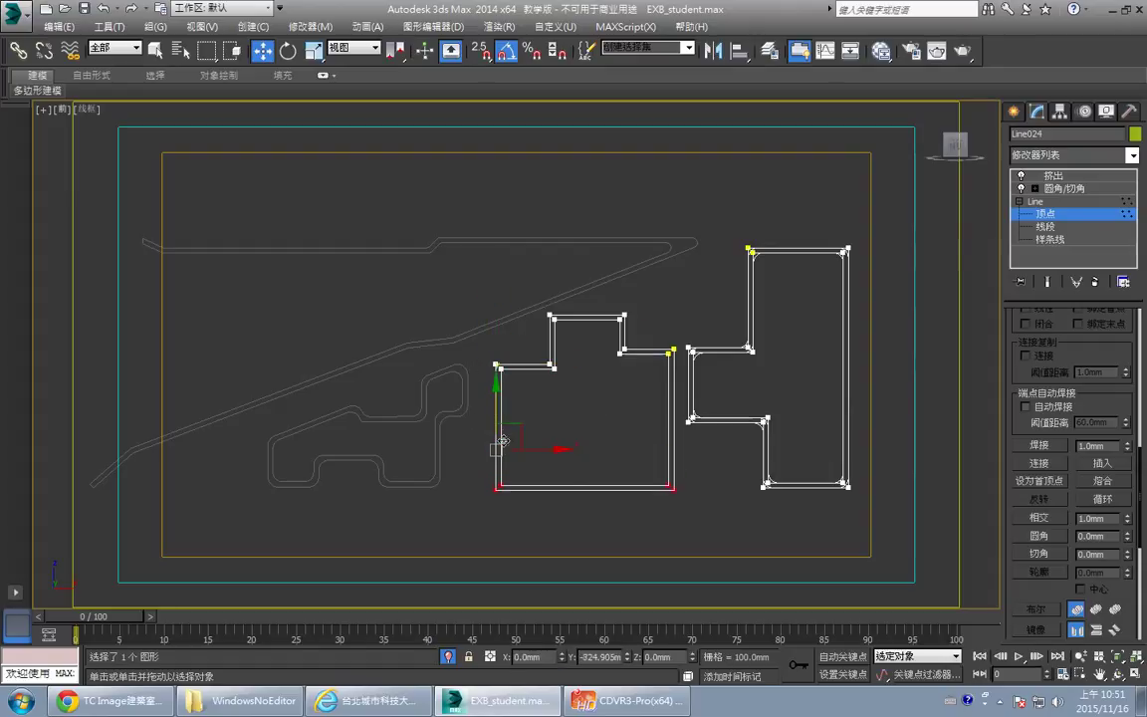
{"action": "left_click", "coordinate": [1073, 190]}
{"action": "left_click", "coordinate": [1073, 176]}
- Round all corners of the reshaped copy with a 200 mm fillet at the Fillet/Chamfer modifier's vertex level
{"action": "left_click", "coordinate": [1082, 188]}
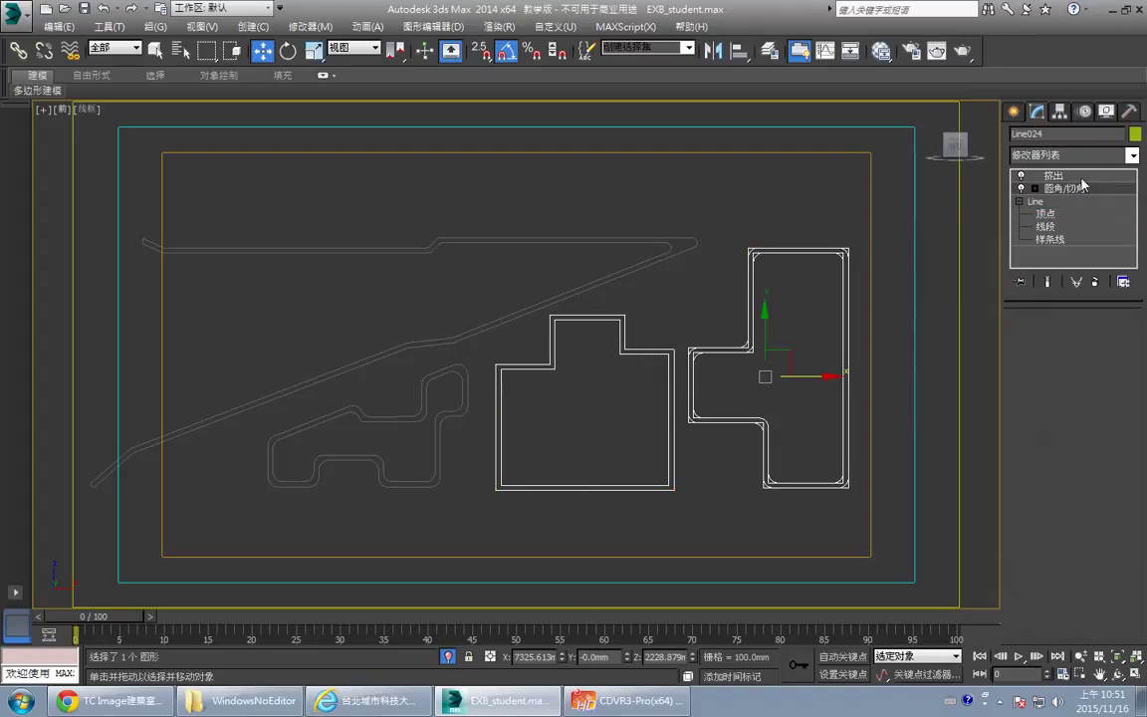
{"action": "left_click", "coordinate": [1035, 188]}
{"action": "left_click", "coordinate": [1061, 200]}
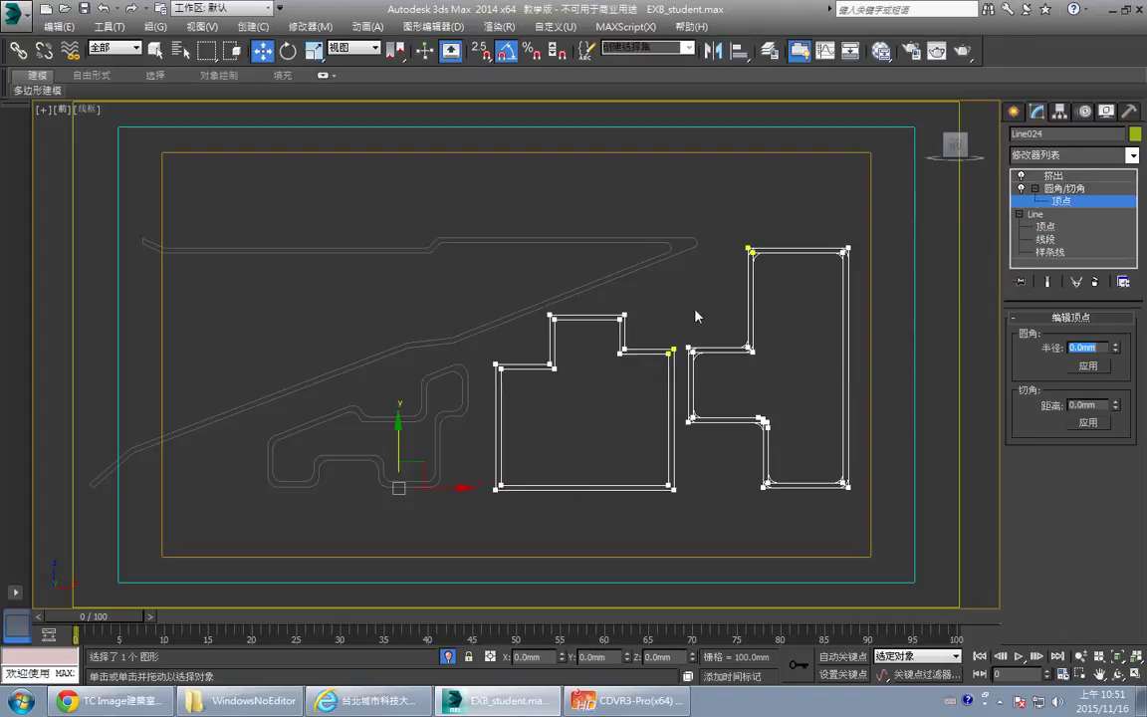
{"action": "left_click_drag", "start_coordinate": [464, 279], "coordinate": [682, 518]}
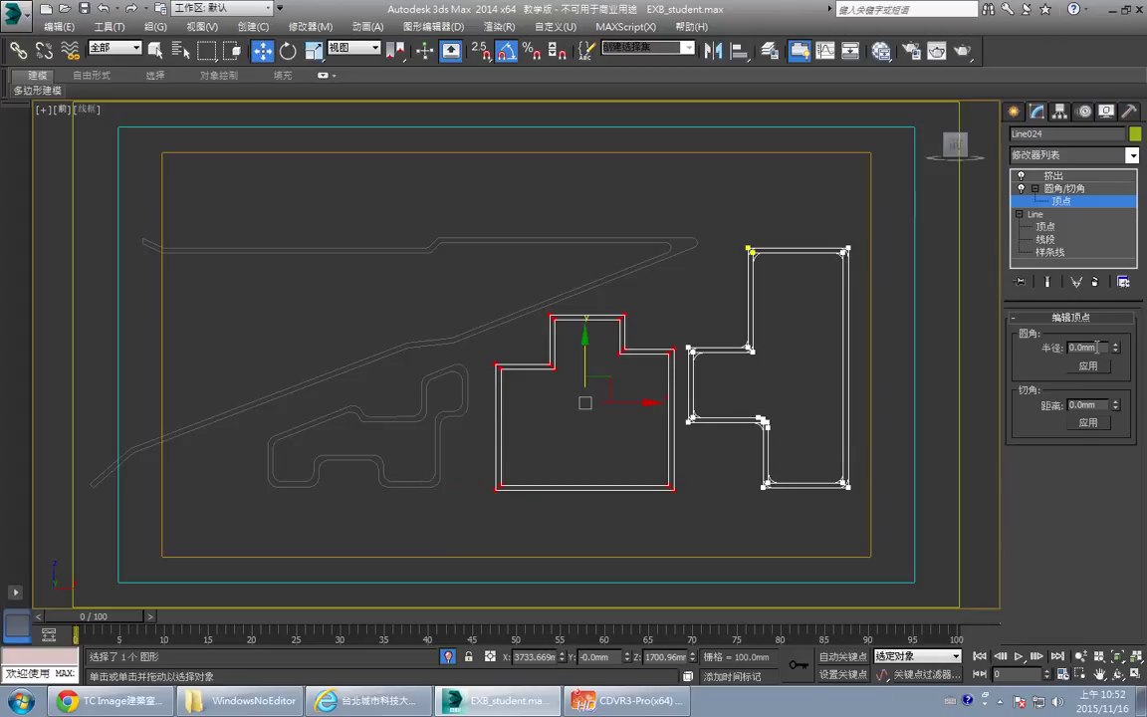
{"action": "double_click", "coordinate": [1095, 347]}
{"action": "type", "text": "200"}
{"action": "left_click", "coordinate": [1095, 367]}
{"action": "left_click", "coordinate": [1080, 198]}
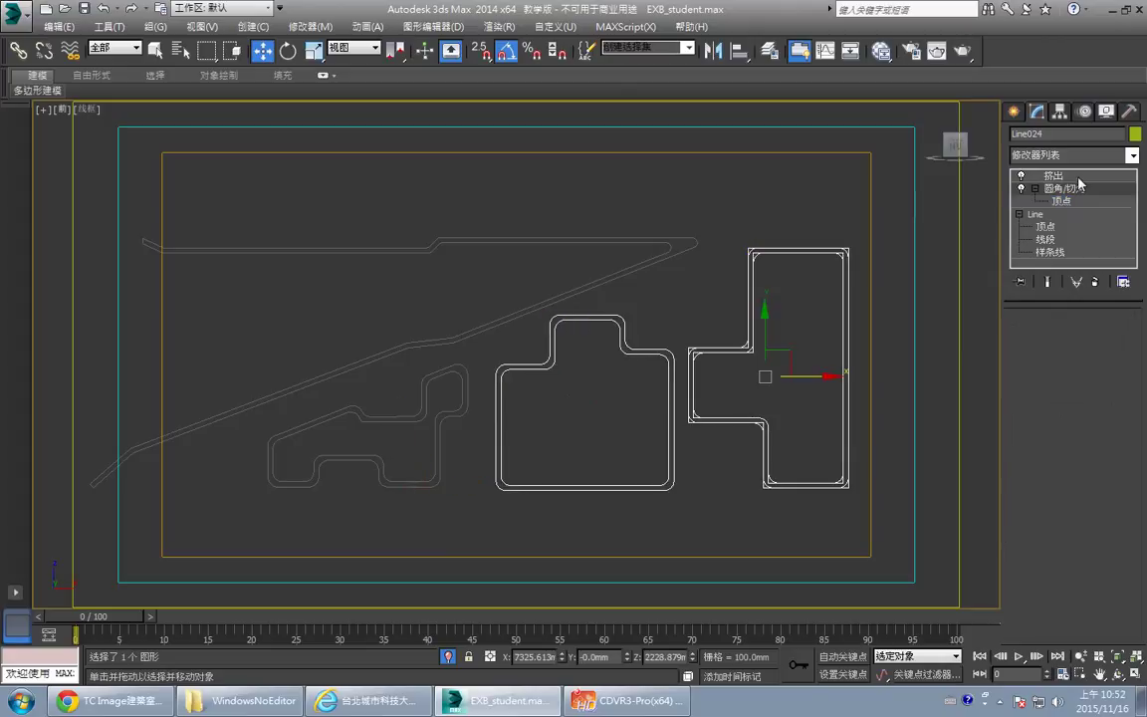
- Return to the Extrude level and examine the two new frames beside the original frame in the enlarged perspective view
{"action": "left_click", "coordinate": [1077, 178]}
{"action": "key", "text": "alt+w"}
{"action": "right_click", "coordinate": [842, 459]}
{"action": "key", "text": "alt+w"}
{"action": "middle_click_drag", "start_coordinate": [757, 413], "coordinate": [771, 417]}
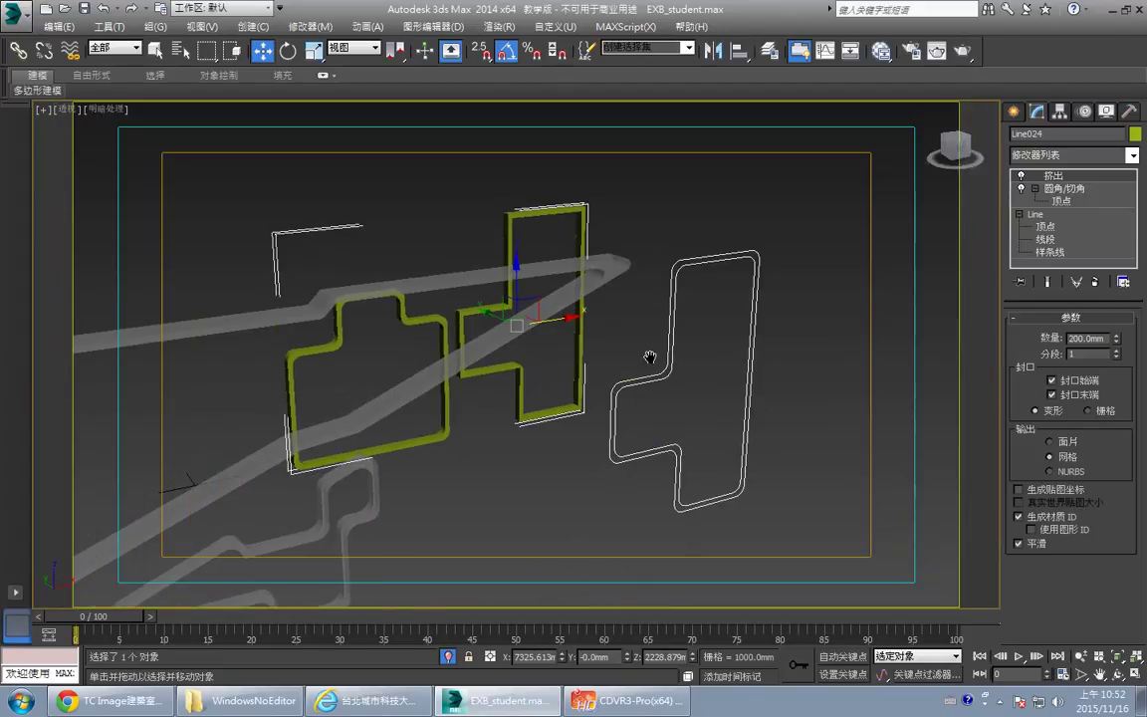
{"action": "middle_click_drag", "start_coordinate": [589, 359], "coordinate": [666, 316]}
{"action": "left_click", "coordinate": [792, 318]}
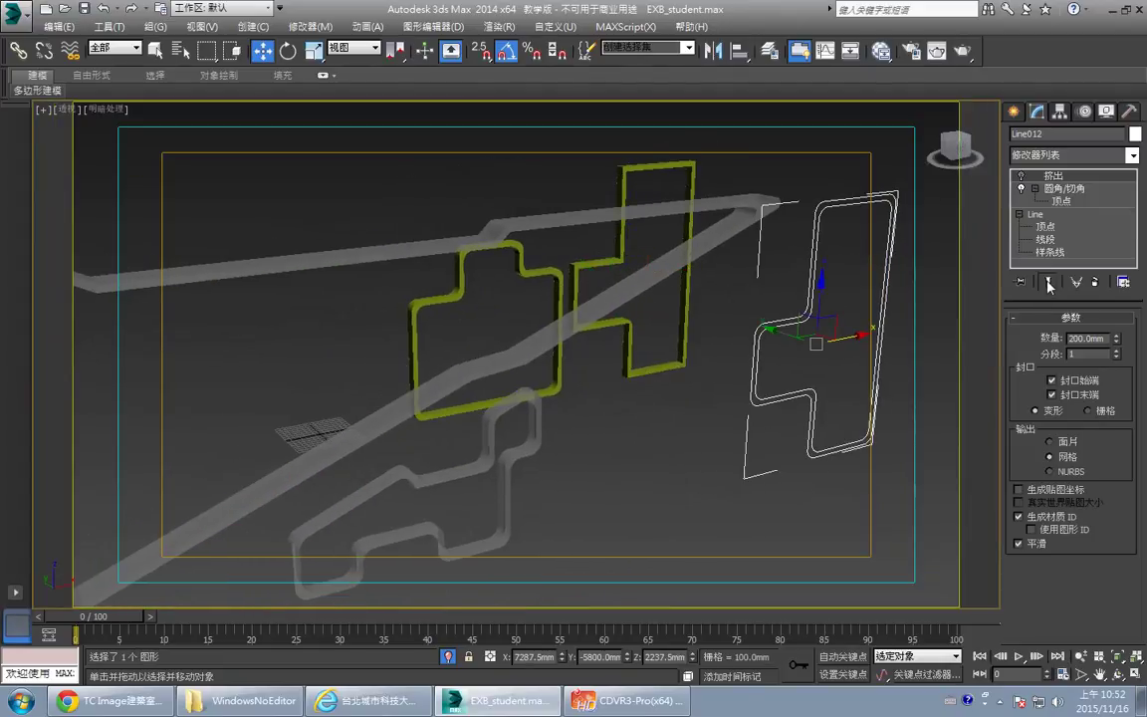
{"action": "left_click", "coordinate": [789, 234]}
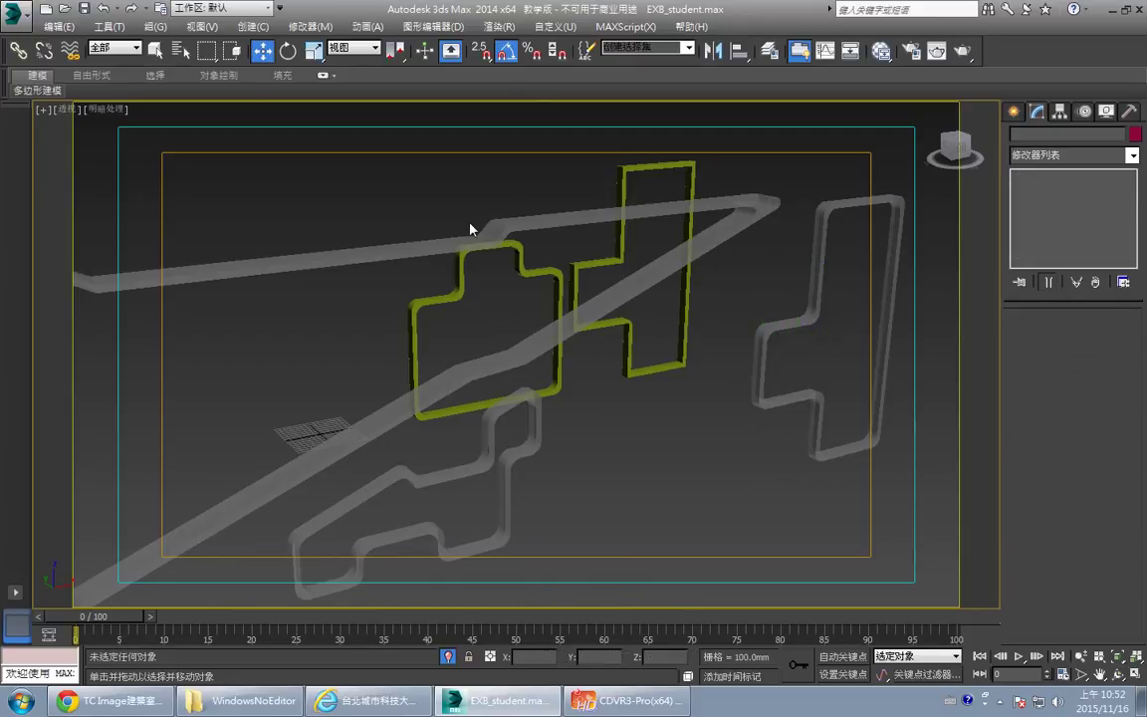
- Round all corners of the tall stepped outline in the new double frame with a 200 mm fillet radius
{"action": "left_click", "coordinate": [609, 282]}
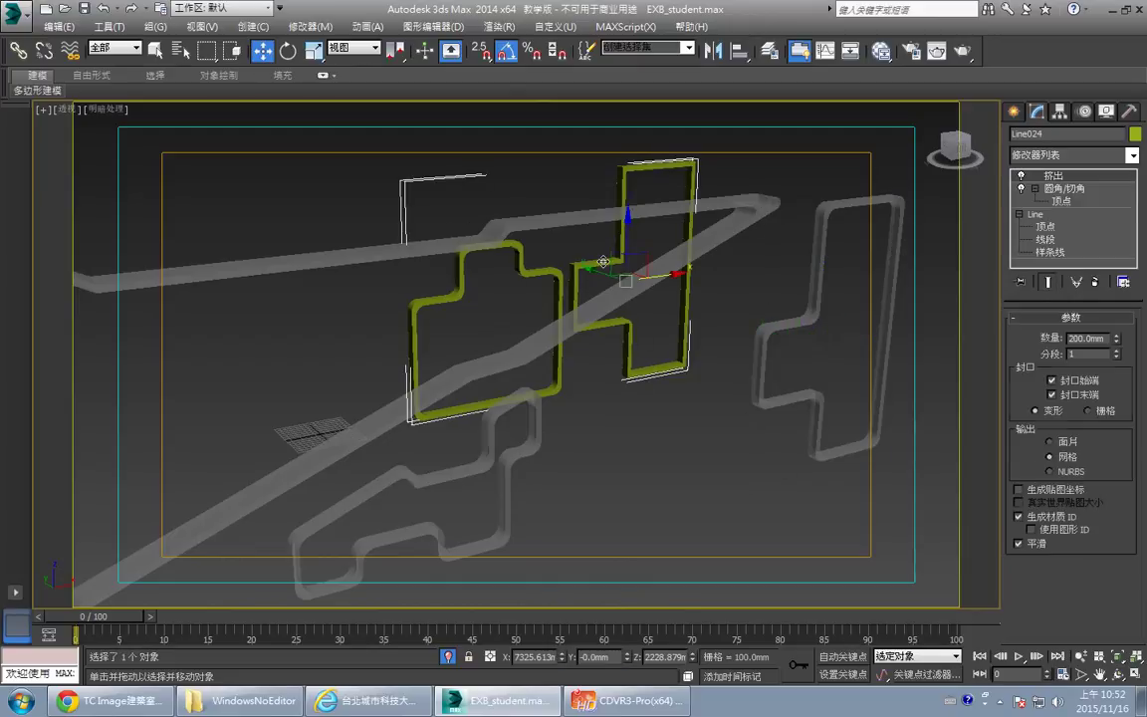
{"action": "left_click", "coordinate": [1061, 201]}
{"action": "left_click_drag", "start_coordinate": [762, 123], "coordinate": [563, 463]}
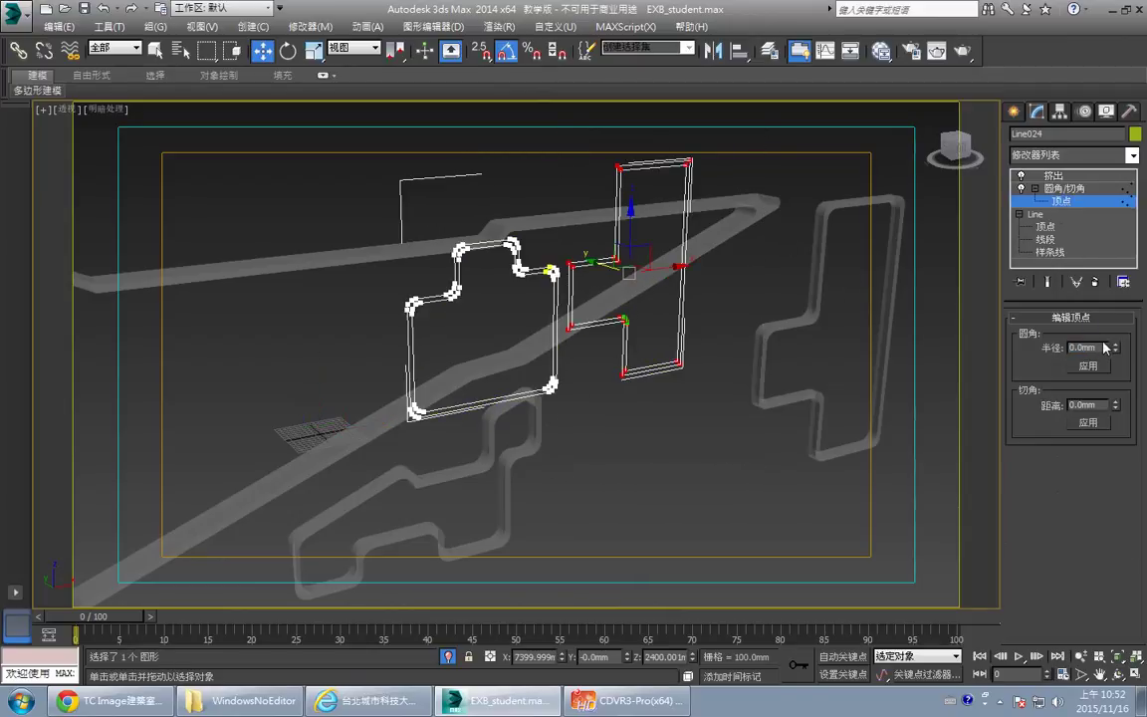
{"action": "left_click", "coordinate": [1069, 348]}
{"action": "type", "text": "200"}
{"action": "left_click", "coordinate": [1086, 367]}
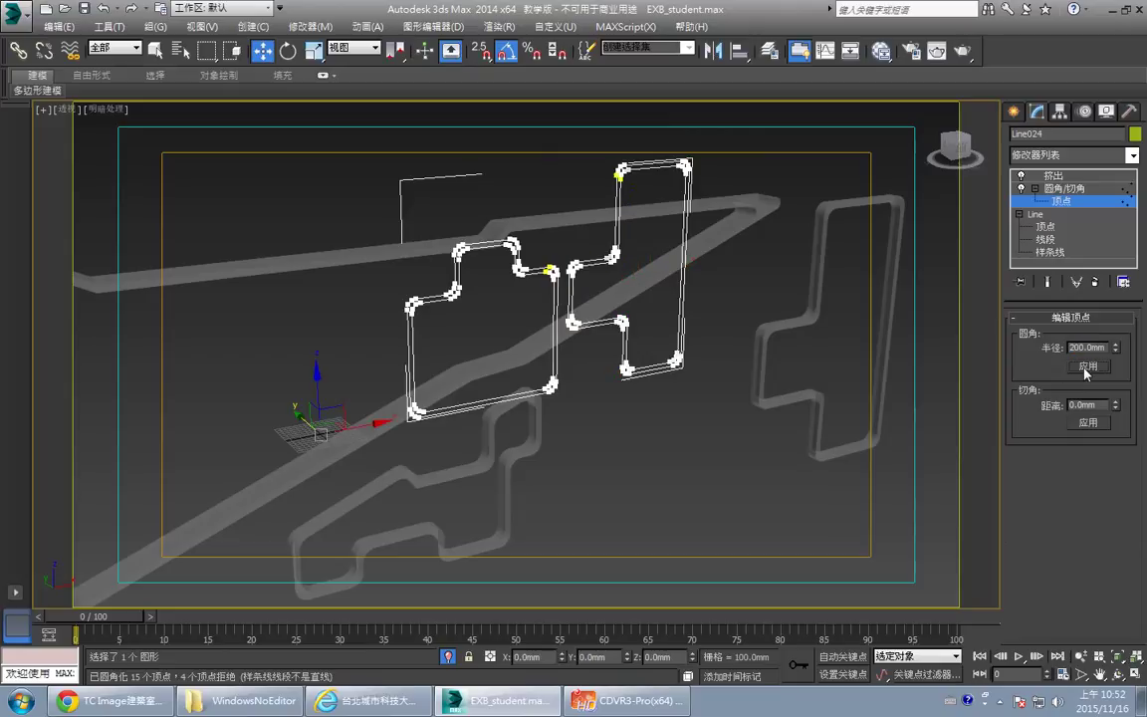
- Return to the Extrude level and examine the rounded corners of both extruded frames up close
{"action": "middle_click_drag", "start_coordinate": [662, 205], "coordinate": [629, 305]}
{"action": "scroll", "coordinate": [629, 305], "scroll_direction": "up", "scroll_amount": 4}
{"action": "left_click", "coordinate": [1048, 190]}
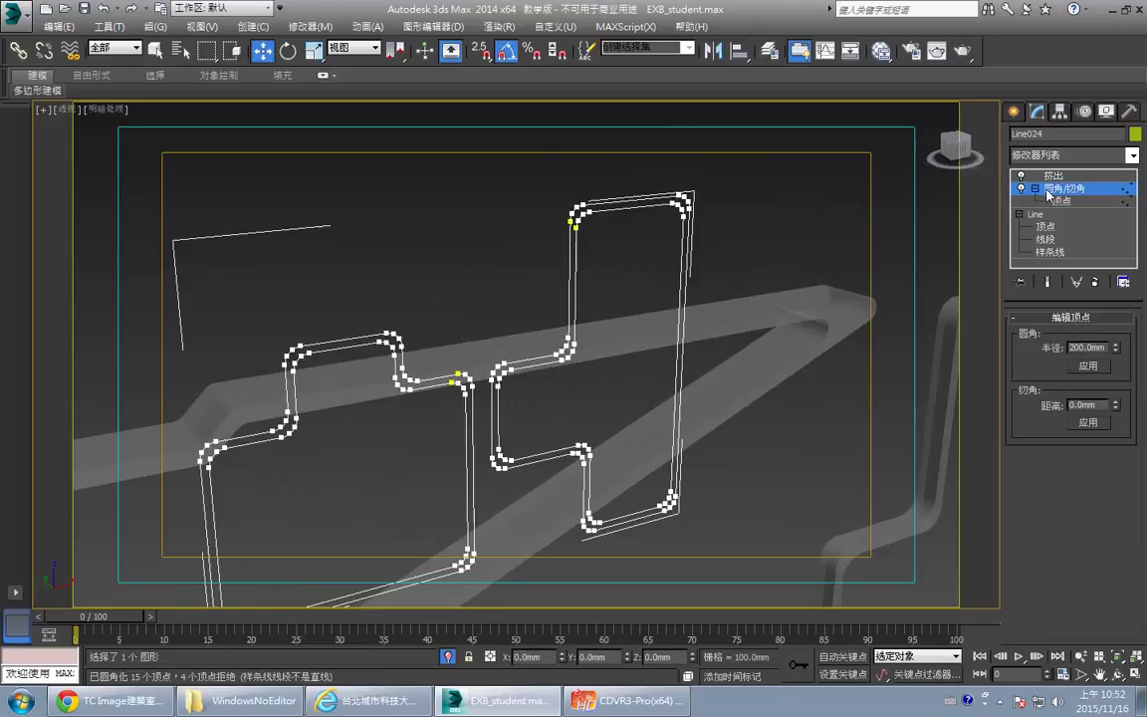
{"action": "left_click", "coordinate": [1067, 178]}
{"action": "left_click", "coordinate": [1055, 176]}
{"action": "scroll", "coordinate": [779, 225], "scroll_direction": "up", "scroll_amount": 3}
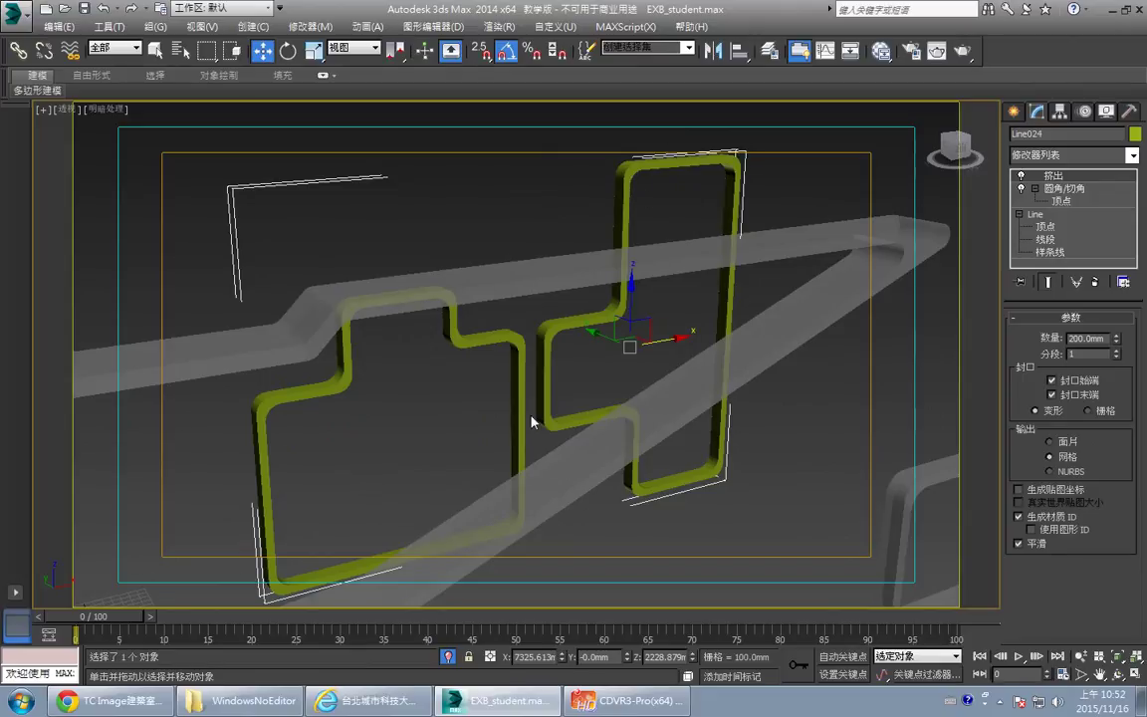
{"action": "left_click", "coordinate": [614, 702]}
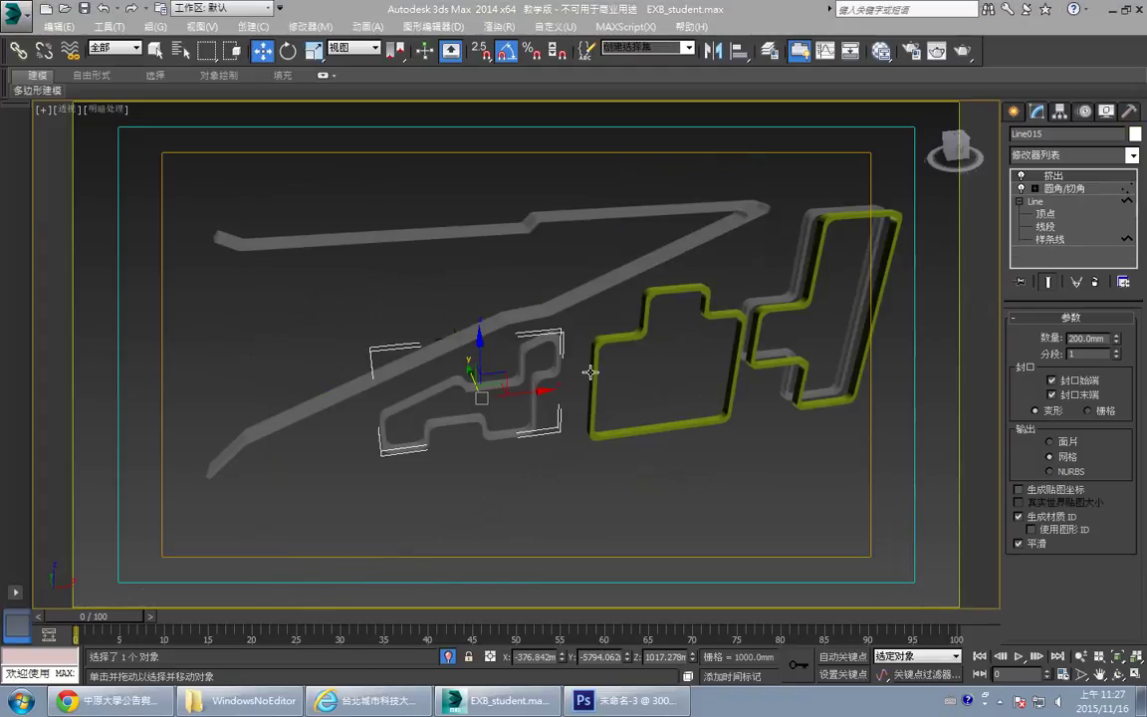
- Move the new double frame along Y in the top view, snapping it level with the original frame
{"action": "left_click", "coordinate": [669, 292]}
{"action": "middle_click_drag", "start_coordinate": [716, 312], "coordinate": [525, 381], "text": "alt"}
{"action": "key", "text": "alt+w"}
{"action": "right_click", "coordinate": [318, 222]}
{"action": "key", "text": "alt+w"}
{"action": "middle_click_drag", "start_coordinate": [492, 266], "coordinate": [390, 333]}
{"action": "scroll", "coordinate": [389, 377], "scroll_direction": "up", "scroll_amount": 5}
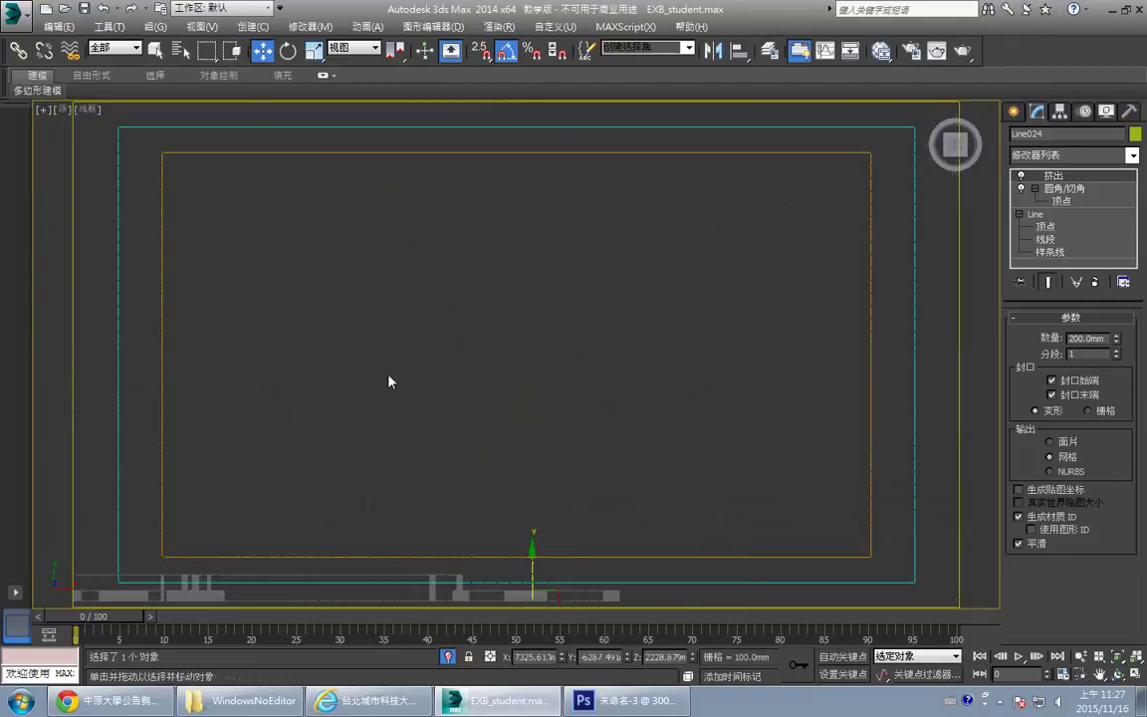
{"action": "middle_click_drag", "start_coordinate": [512, 481], "coordinate": [499, 274]}
{"action": "scroll", "coordinate": [485, 339], "scroll_direction": "up", "scroll_amount": 3}
{"action": "middle_click_drag", "start_coordinate": [483, 344], "coordinate": [507, 333]}
{"action": "scroll", "coordinate": [507, 333], "scroll_direction": "up", "scroll_amount": 2}
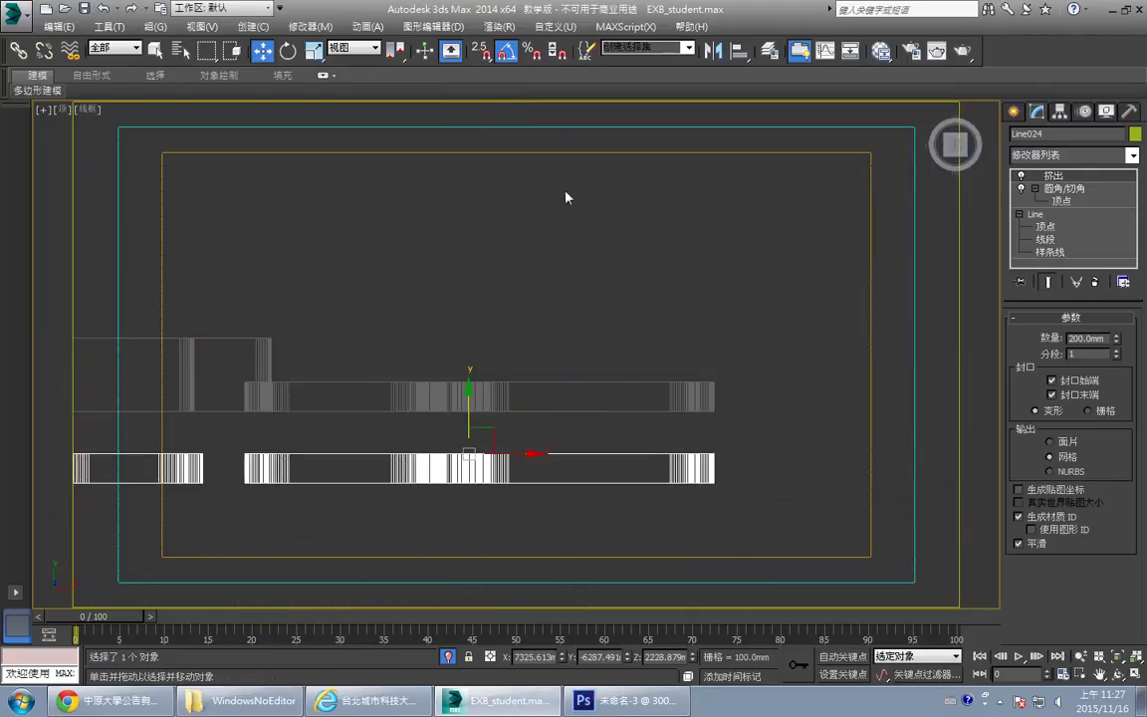
{"action": "left_click", "coordinate": [480, 50]}
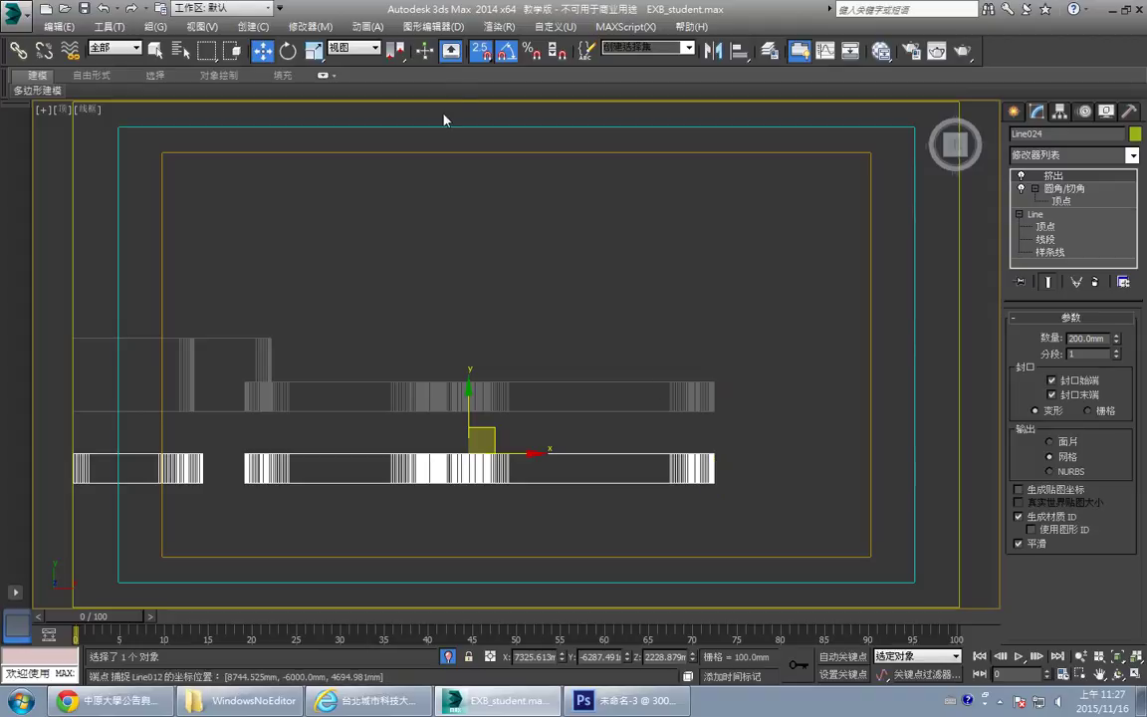
{"action": "left_click_drag", "start_coordinate": [670, 456], "coordinate": [665, 390]}
- Turn off the selection lock and snapping, and check how the new frame lines up with the original in perspective
{"action": "key", "text": "alt+w"}
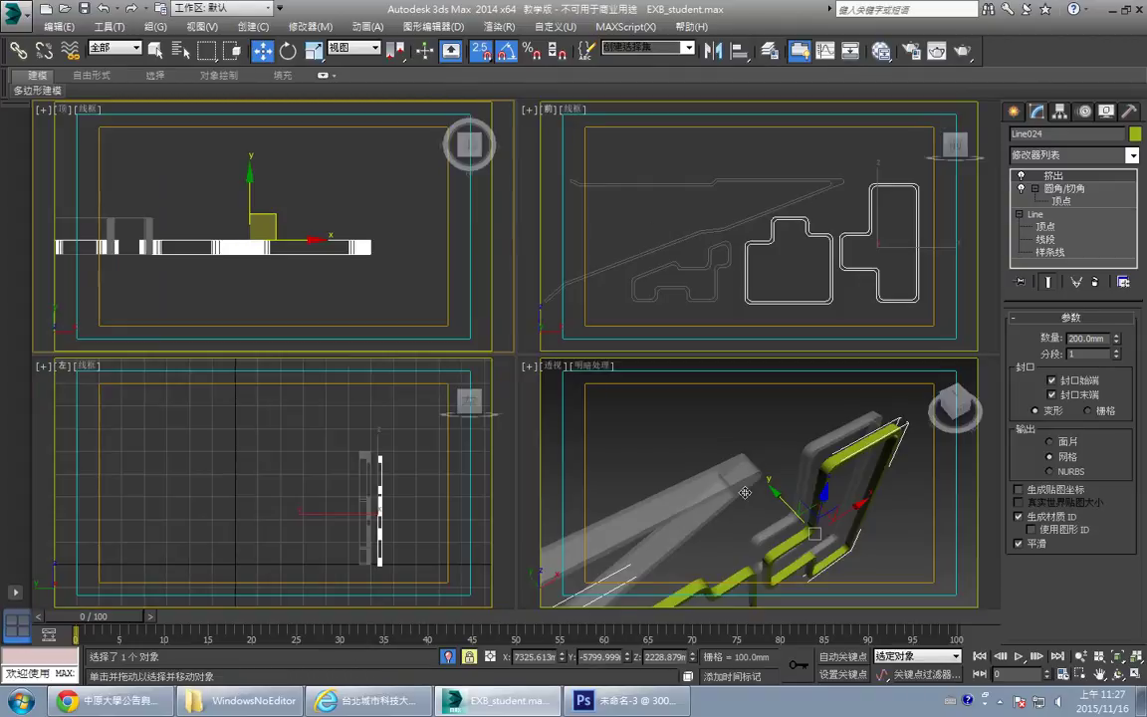
{"action": "right_click", "coordinate": [745, 493]}
{"action": "key", "text": "alt+w"}
{"action": "middle_click_drag", "start_coordinate": [669, 453], "coordinate": [742, 336]}
{"action": "key", "text": "space"}
{"action": "key", "text": "s"}
{"action": "middle_click_drag", "start_coordinate": [655, 389], "coordinate": [534, 354]}
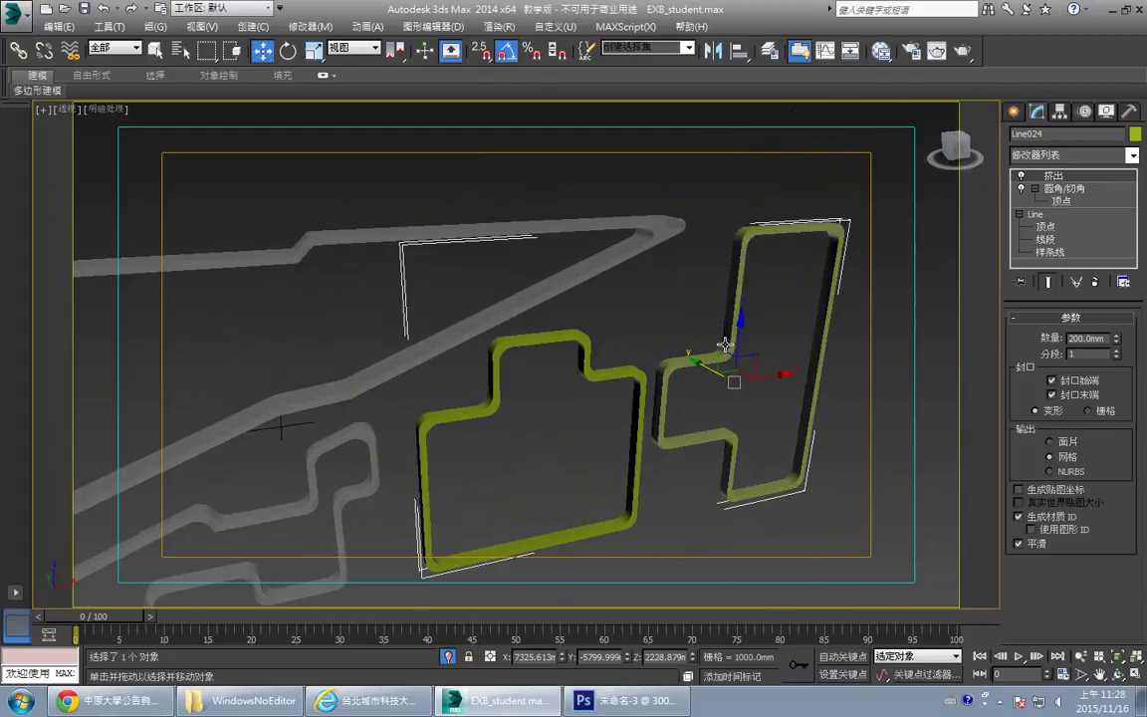
{"action": "mouse_move", "coordinate": [784, 381]}
{"action": "left_mouse_down"}
{"action": "mouse_move", "coordinate": [691, 393]}
{"action": "mouse_move", "coordinate": [766, 384]}
{"action": "left_mouse_up"}
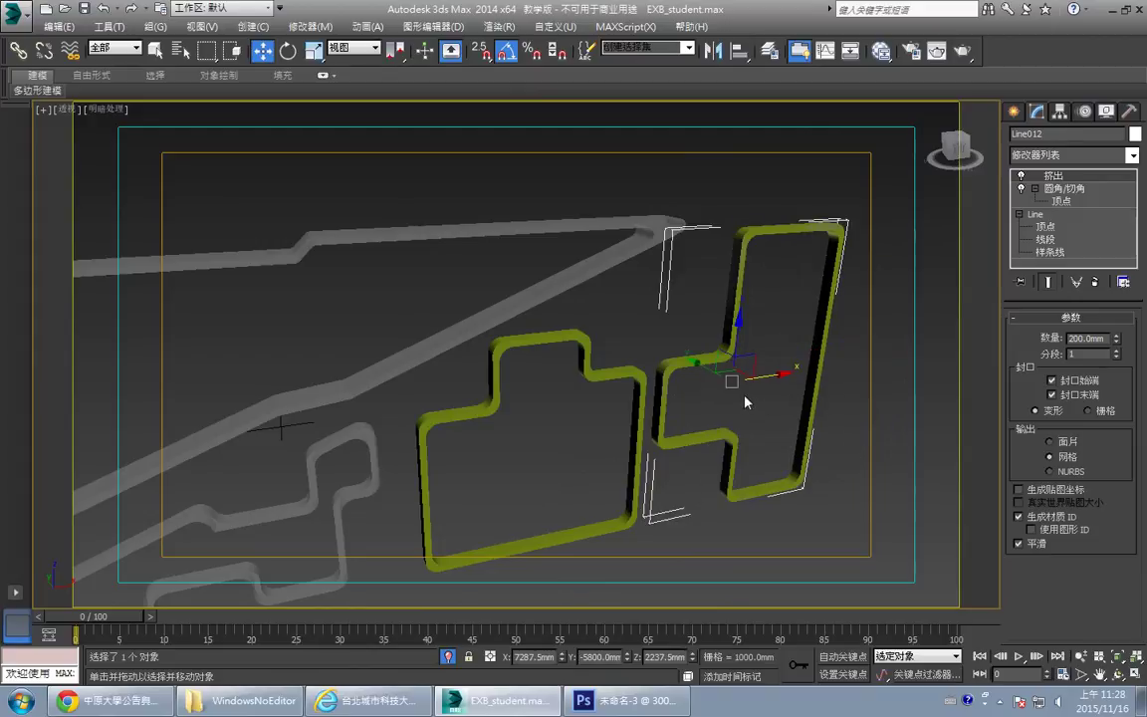
{"action": "left_click", "coordinate": [787, 348]}
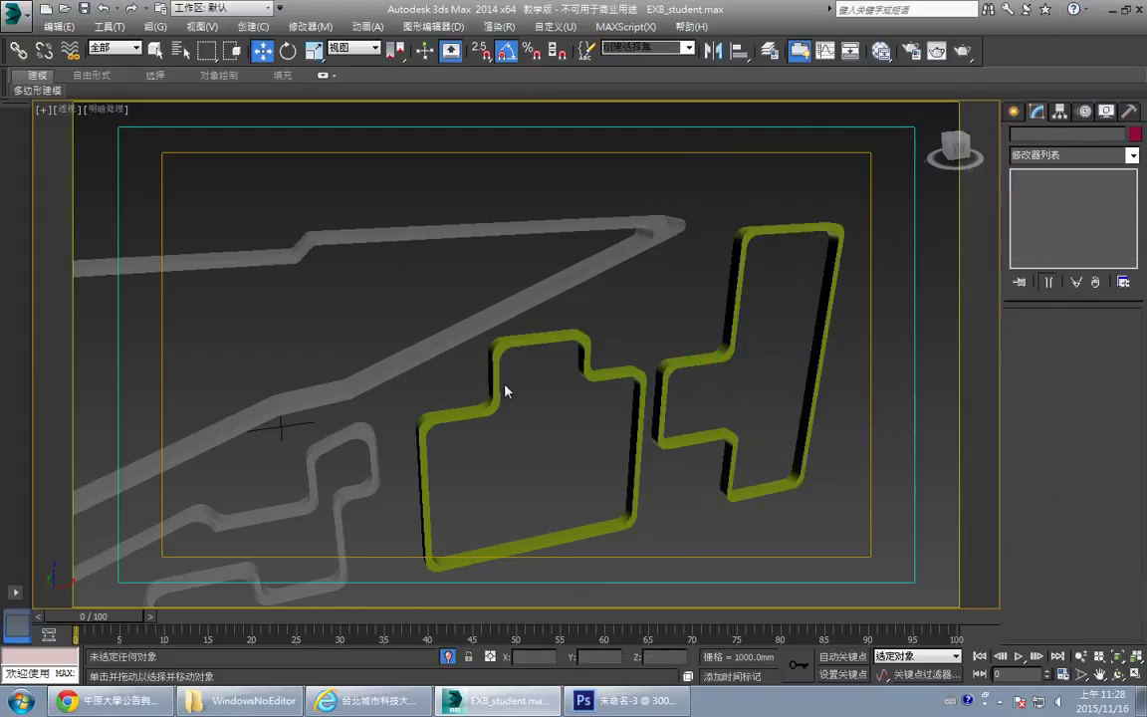
- Select the small slanted frame below the long diagonal one and examine its double outline in the enlarged front view
{"action": "middle_click_drag", "start_coordinate": [505, 390], "coordinate": [658, 355]}
{"action": "left_click", "coordinate": [660, 295]}
{"action": "scroll", "coordinate": [660, 298], "scroll_direction": "down", "scroll_amount": 4}
{"action": "scroll", "coordinate": [657, 356], "scroll_direction": "up", "scroll_amount": 3}
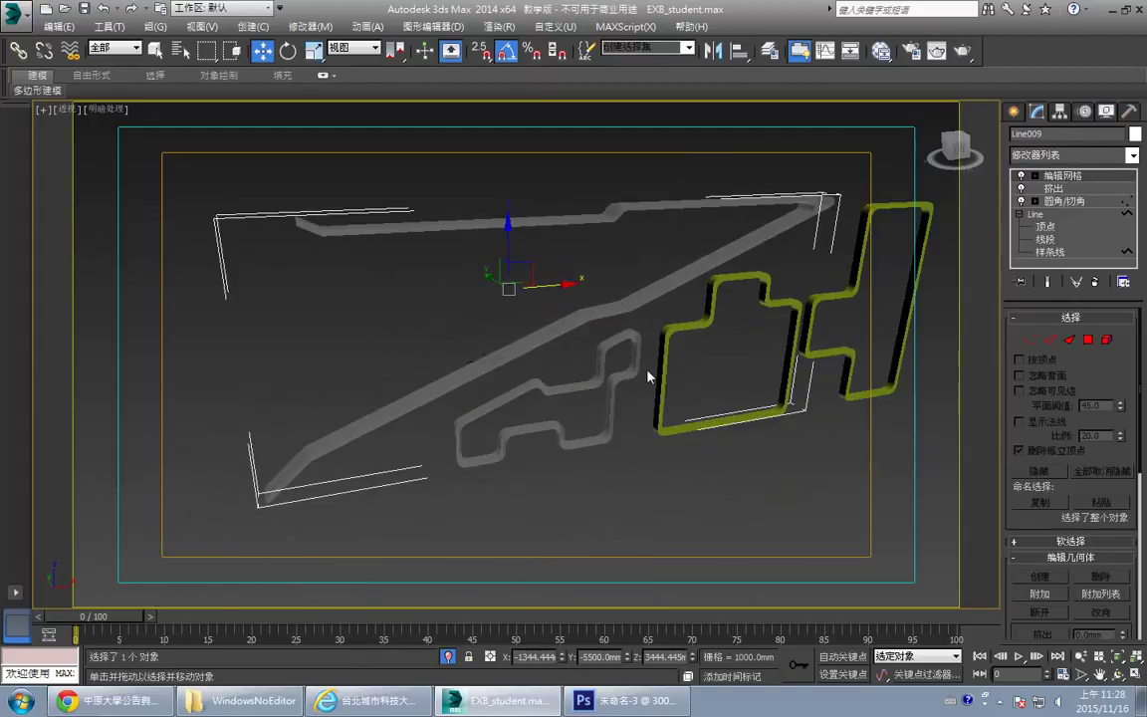
{"action": "left_click", "coordinate": [601, 398]}
{"action": "key", "text": "z"}
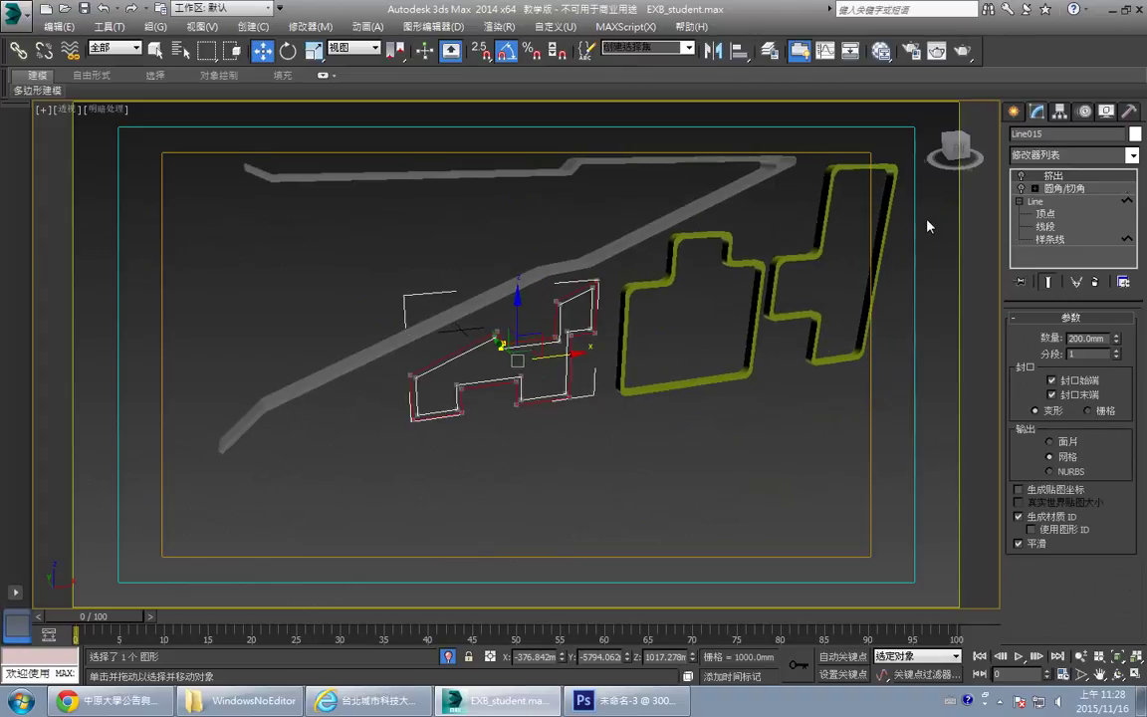
{"action": "middle_click_drag", "start_coordinate": [926, 227], "coordinate": [727, 287], "text": "alt"}
{"action": "key", "text": "alt+w"}
{"action": "middle_click", "coordinate": [754, 212]}
{"action": "key", "text": "alt+w"}
{"action": "middle_click_drag", "start_coordinate": [647, 333], "coordinate": [769, 321]}
{"action": "scroll", "coordinate": [769, 321], "scroll_direction": "up", "scroll_amount": 4}
{"action": "middle_click_drag", "start_coordinate": [635, 391], "coordinate": [859, 221]}
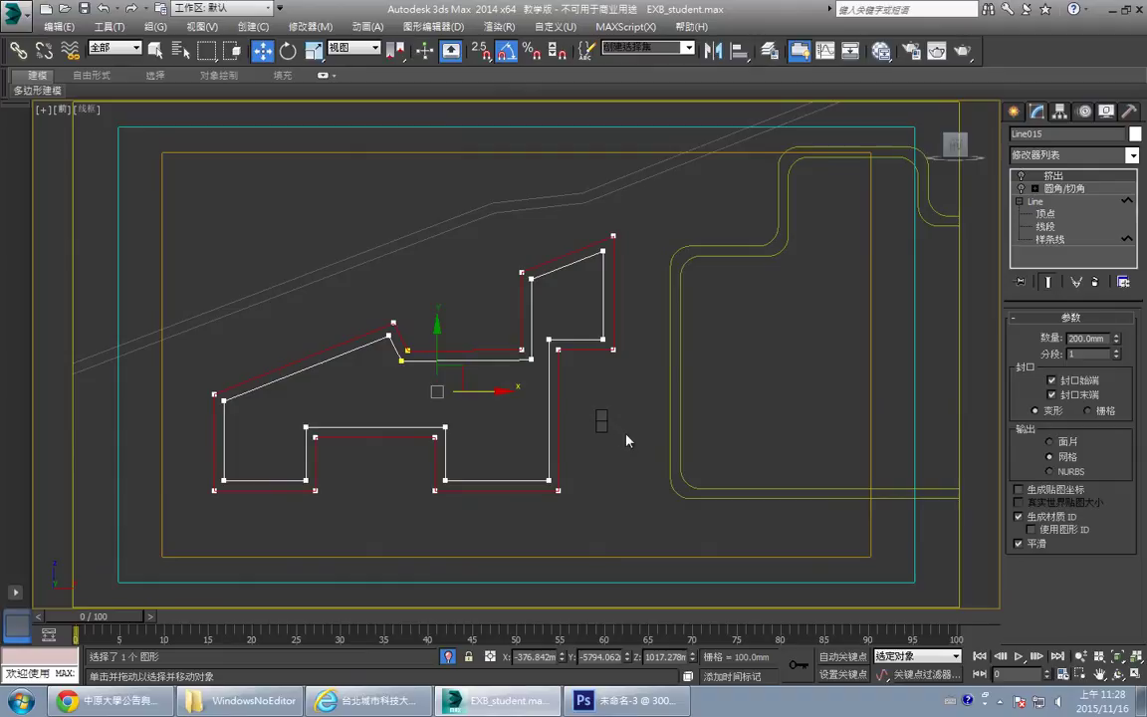
- Trace the inner outline of the small slanted frame with a closed straight-cornered line, snapping to each of its vertices
{"action": "key", "text": "l"}
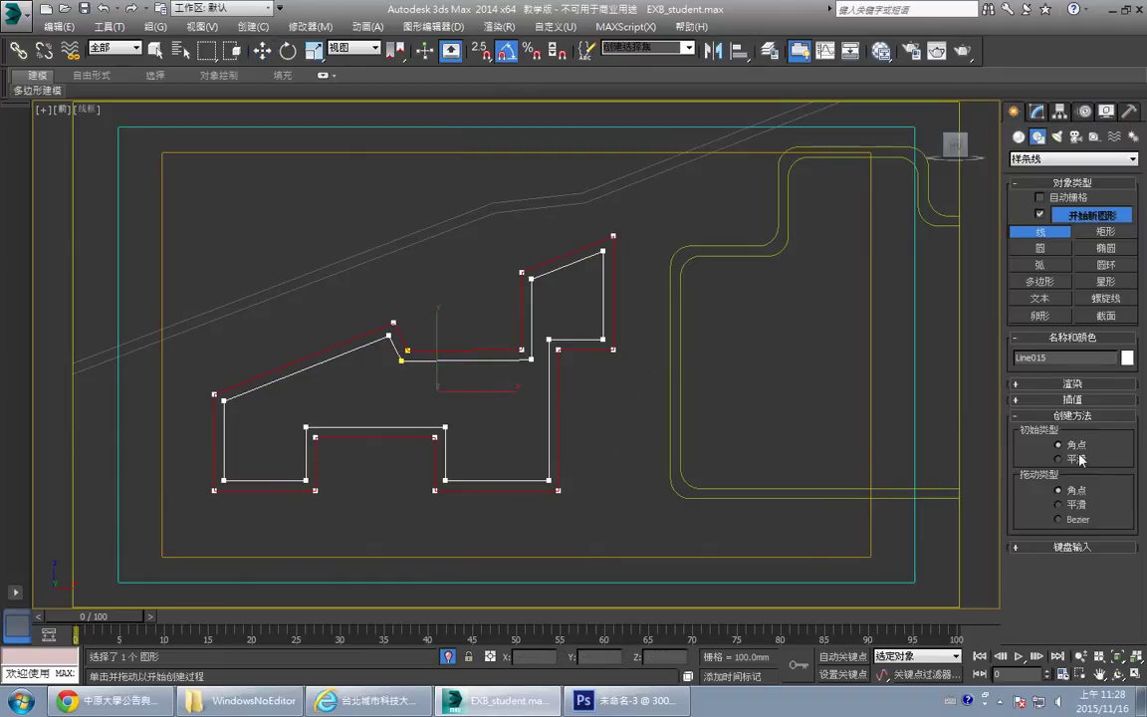
{"action": "scroll", "coordinate": [534, 269], "scroll_direction": "up", "scroll_amount": 2}
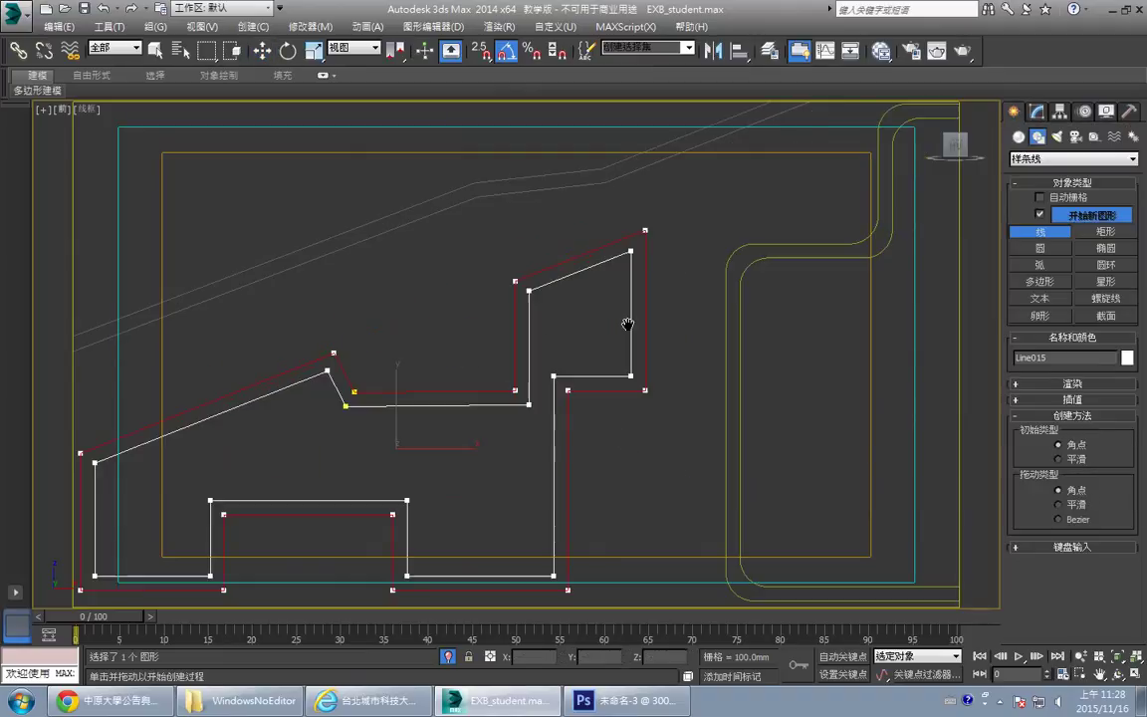
{"action": "key", "text": "s"}
{"action": "left_click", "coordinate": [529, 290]}
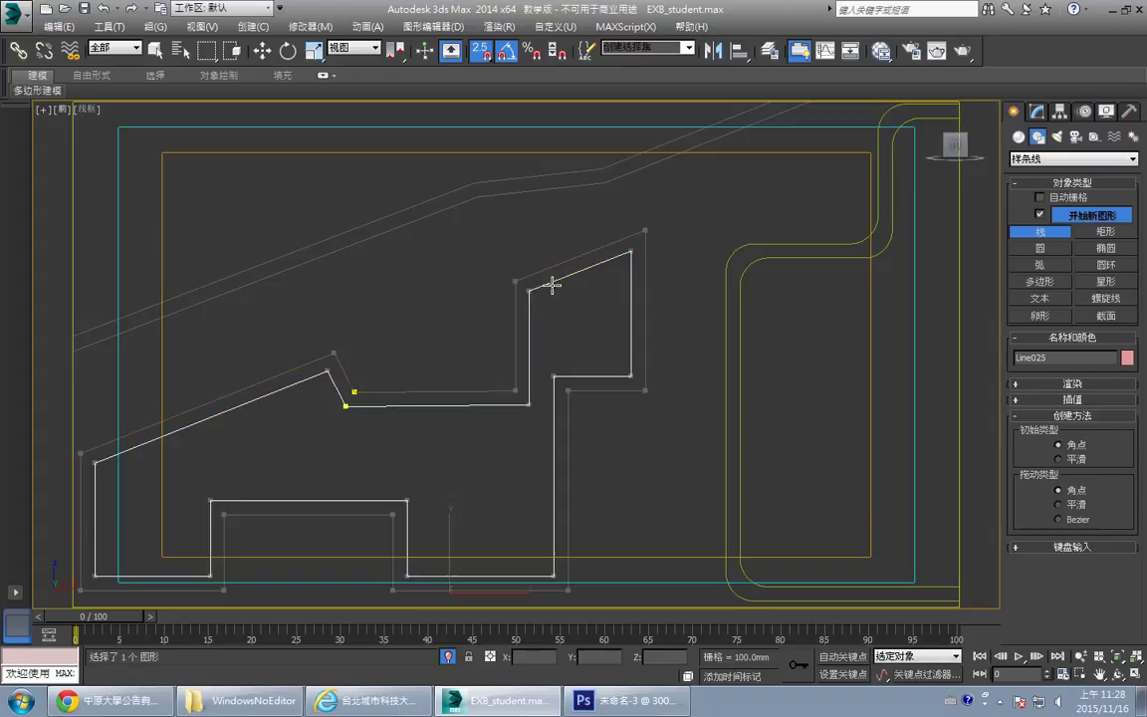
{"action": "left_click", "coordinate": [631, 252]}
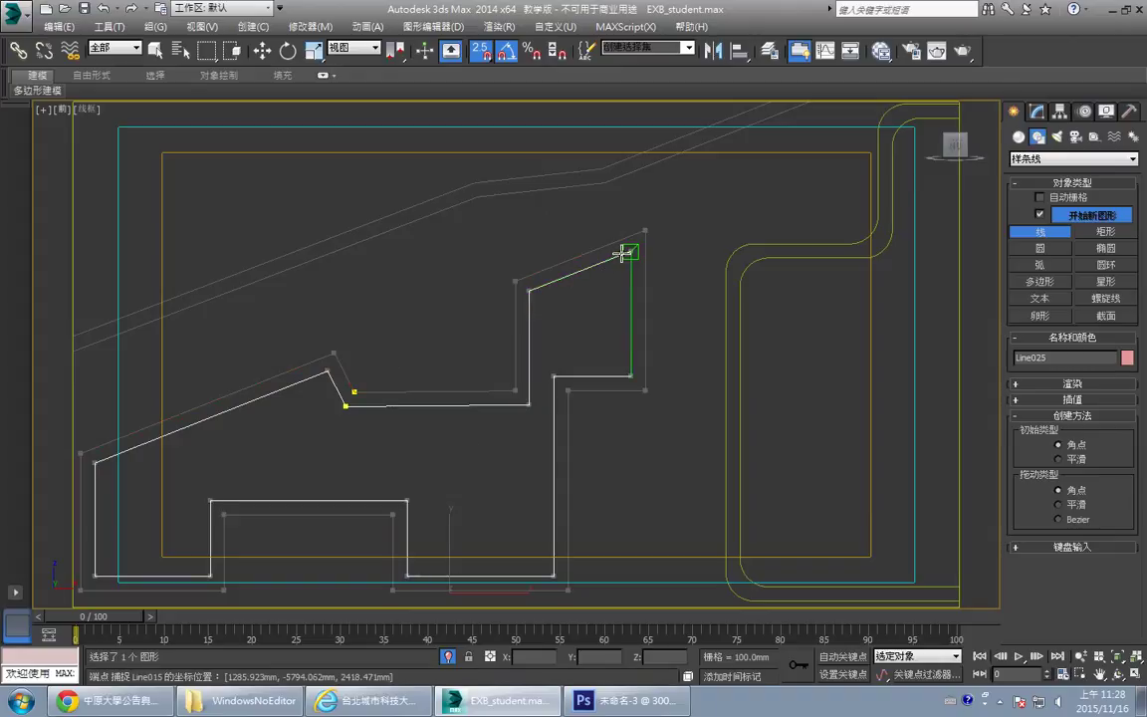
{"action": "left_click", "coordinate": [630, 377]}
{"action": "left_click", "coordinate": [554, 376]}
{"action": "left_click", "coordinate": [554, 575]}
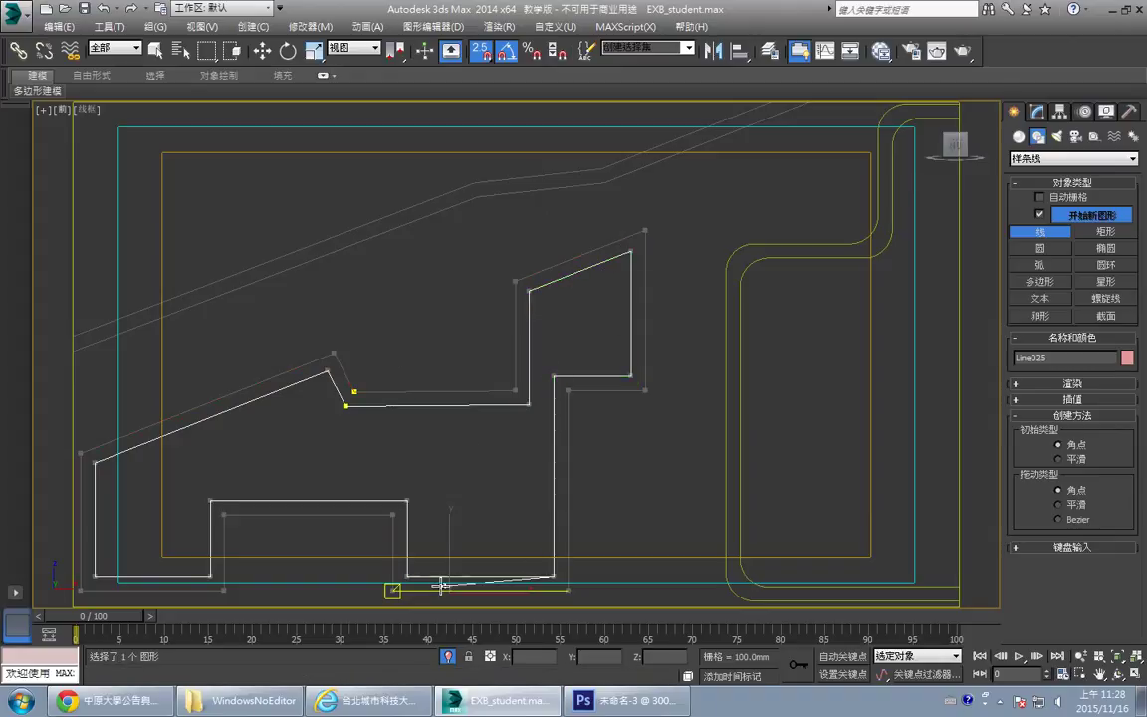
{"action": "left_click", "coordinate": [407, 575]}
{"action": "left_click", "coordinate": [407, 500]}
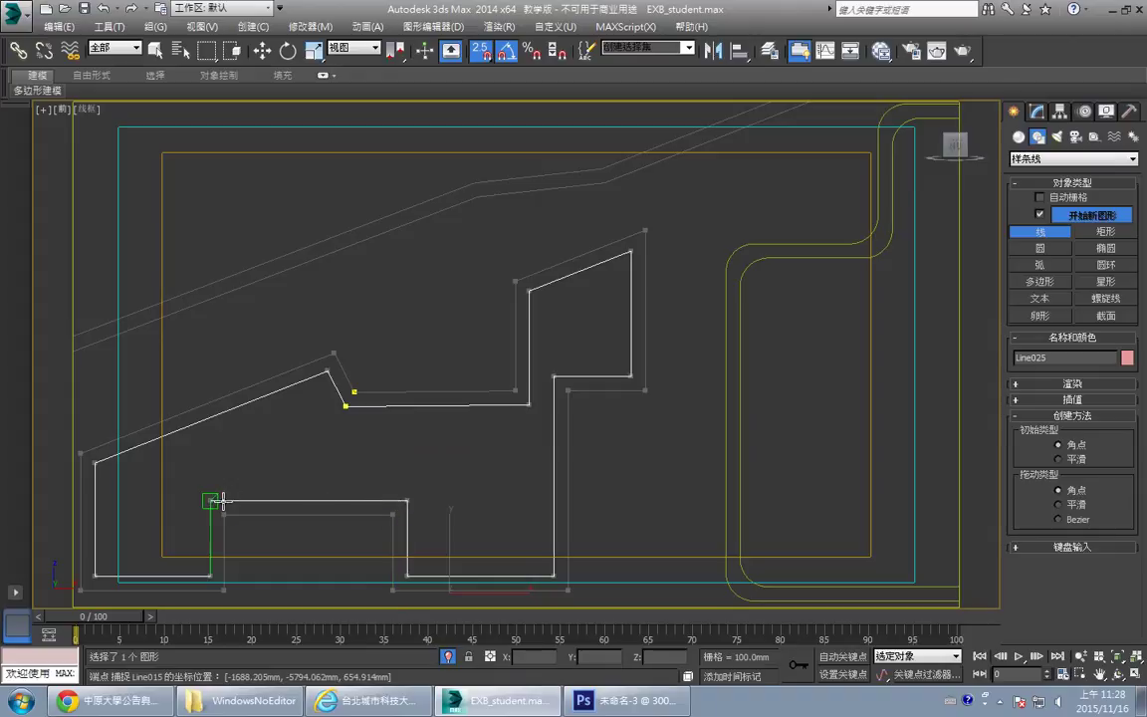
{"action": "left_click", "coordinate": [210, 500]}
{"action": "left_click", "coordinate": [210, 576]}
{"action": "left_click", "coordinate": [94, 572]}
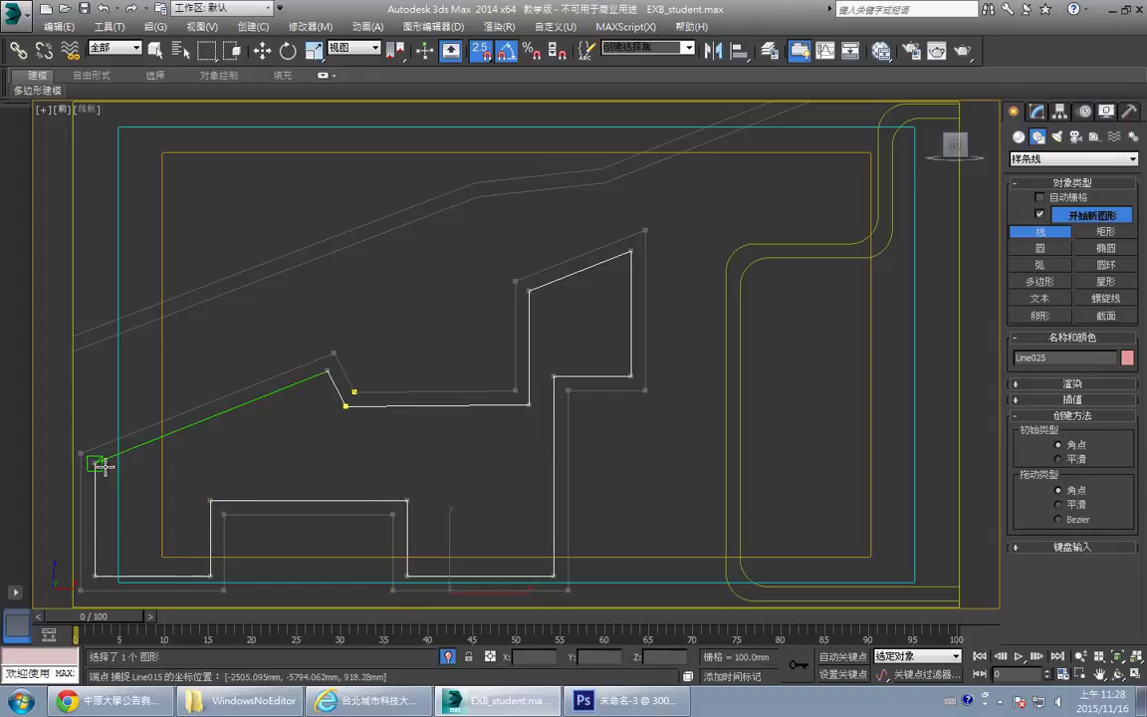
{"action": "left_click", "coordinate": [98, 464]}
{"action": "left_click", "coordinate": [326, 373]}
{"action": "left_click", "coordinate": [346, 404]}
{"action": "left_click", "coordinate": [513, 407]}
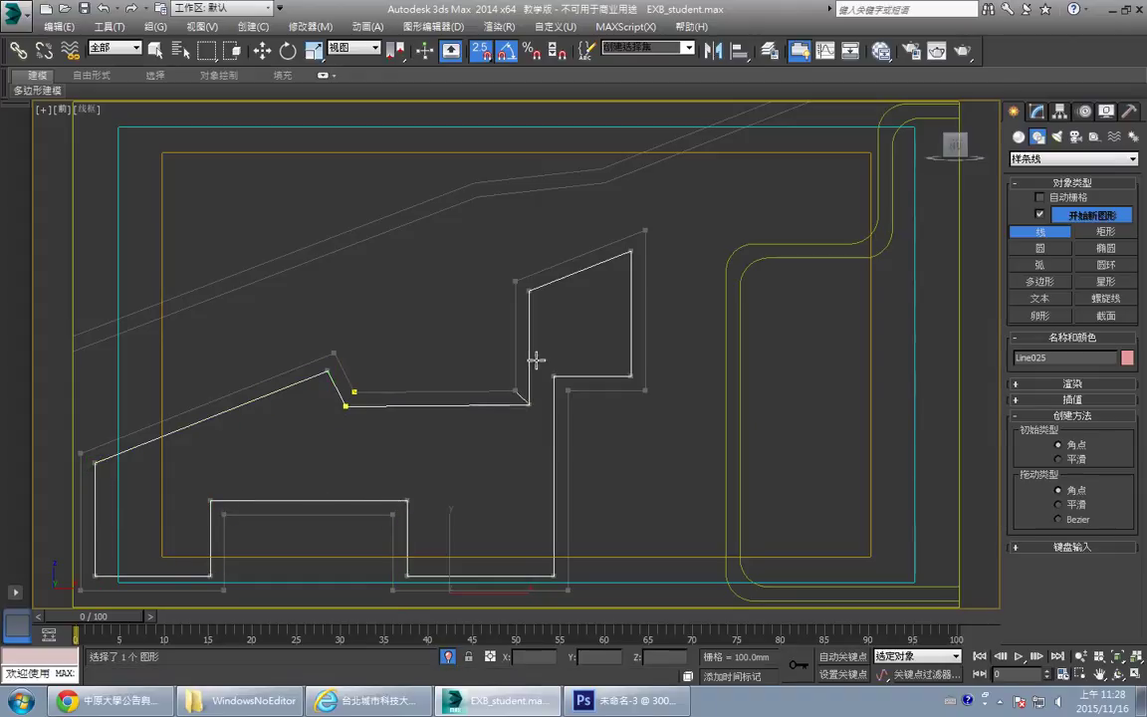
{"action": "left_click", "coordinate": [528, 292]}
{"action": "left_click", "coordinate": [549, 400]}
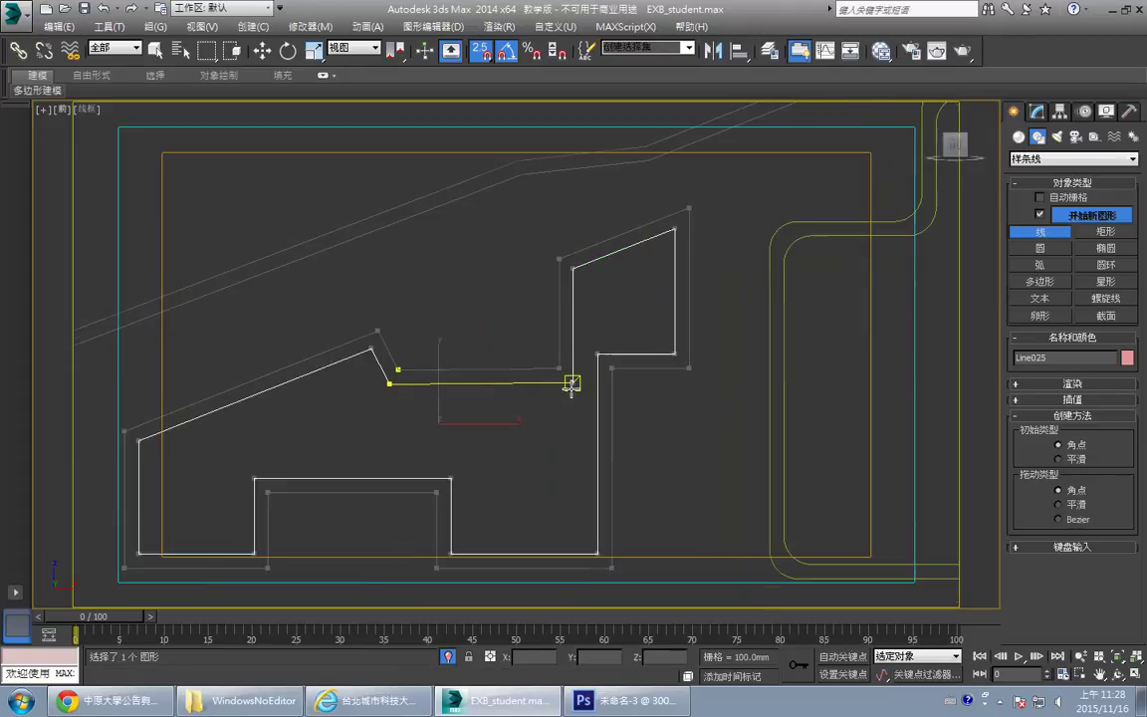
- Select the traced line's spline and offset it with Outline to form a closed double outline
{"action": "left_click", "coordinate": [1036, 111]}
{"action": "left_click", "coordinate": [1017, 175]}
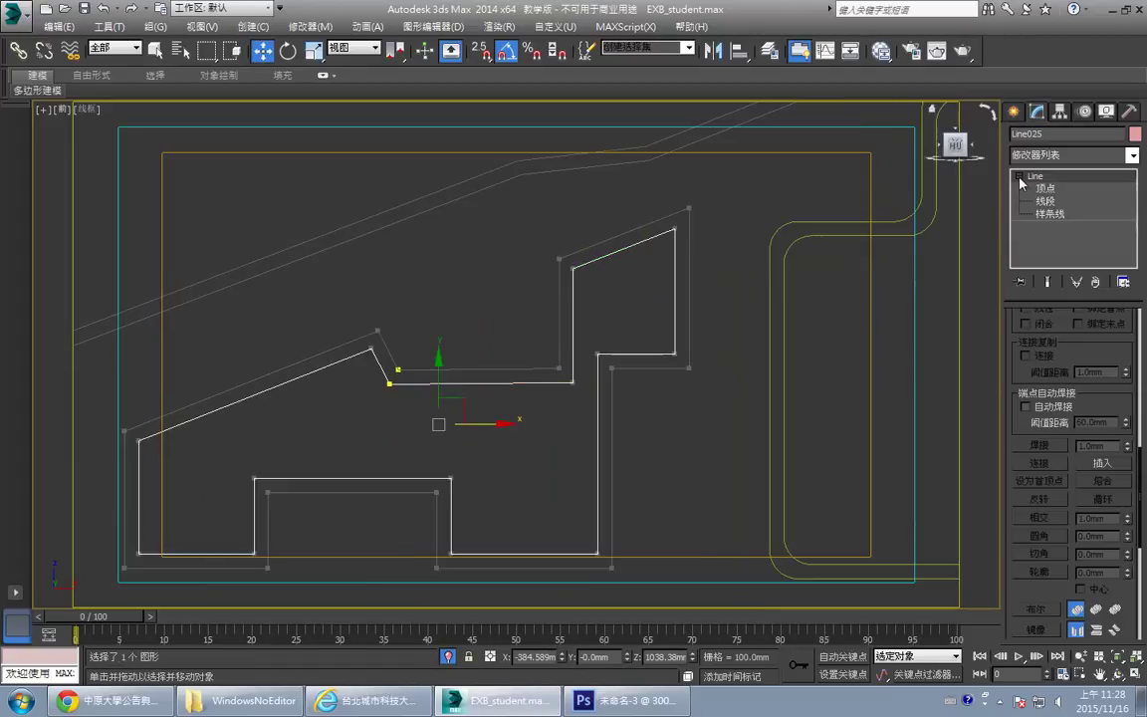
{"action": "left_click", "coordinate": [1049, 213]}
{"action": "scroll", "coordinate": [1116, 348], "scroll_direction": "up", "scroll_amount": 10}
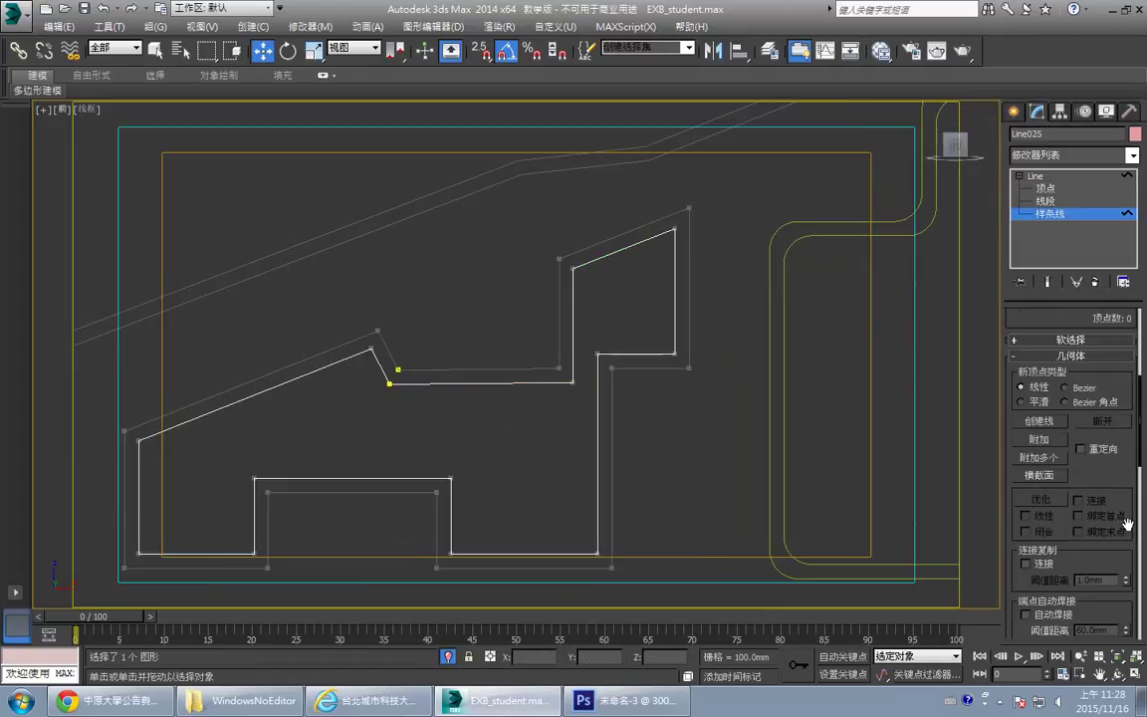
{"action": "left_click", "coordinate": [574, 346]}
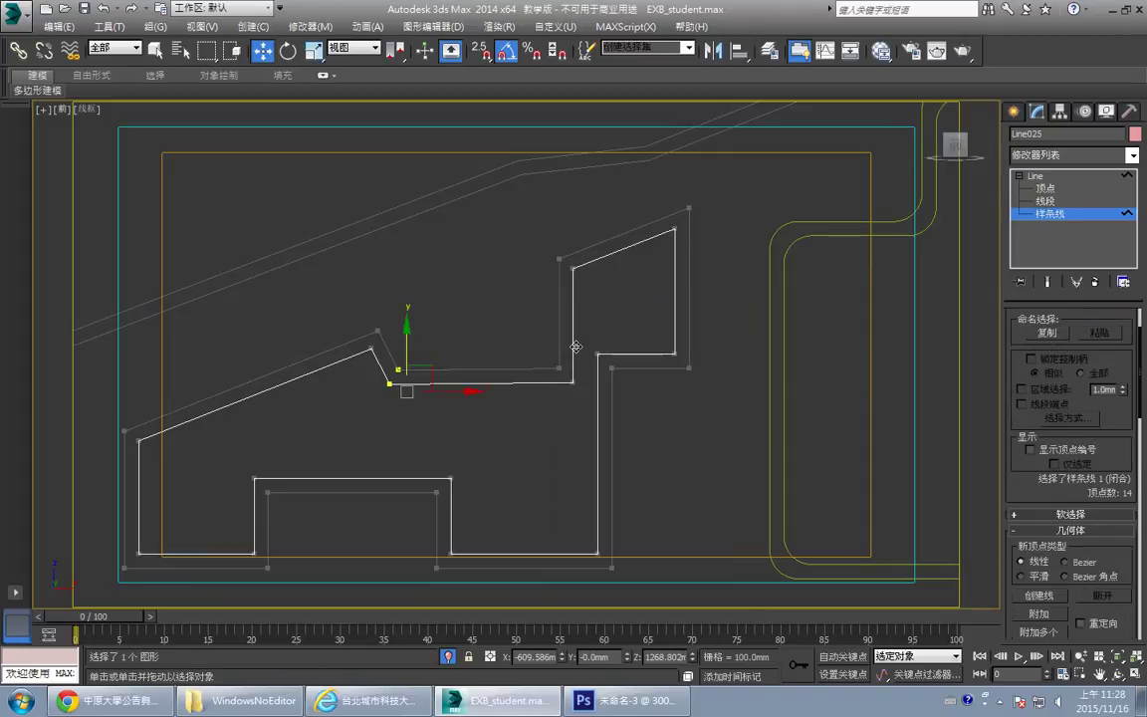
{"action": "scroll", "coordinate": [1107, 409], "scroll_direction": "down", "scroll_amount": 10}
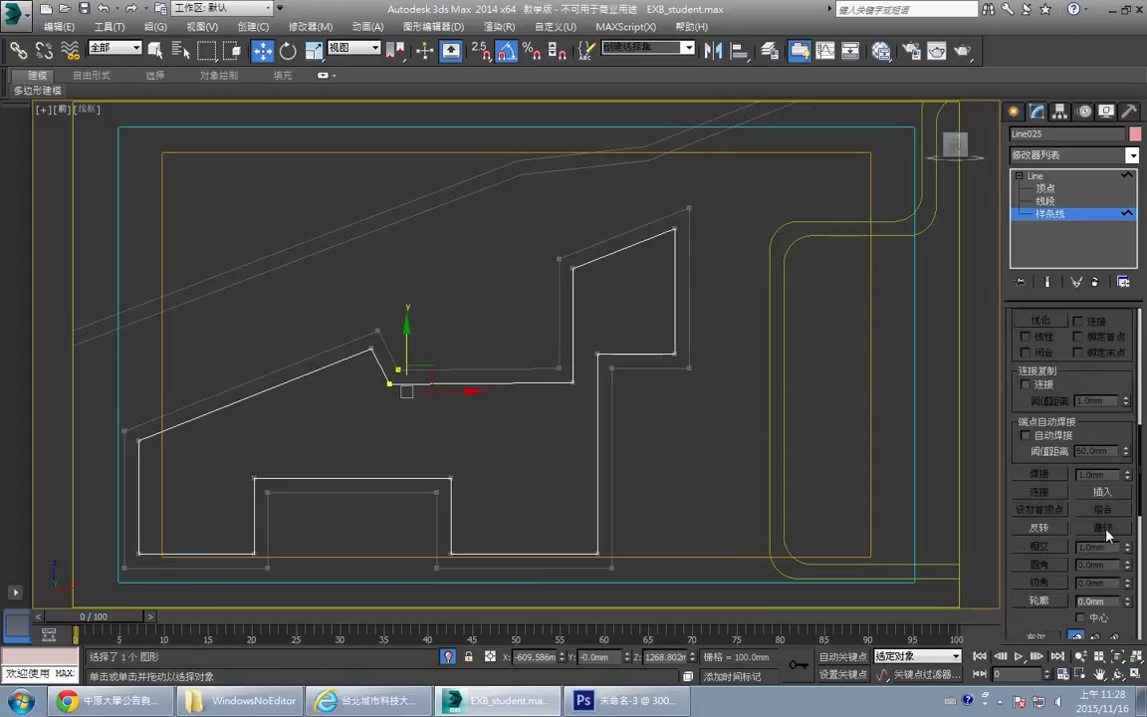
{"action": "left_click", "coordinate": [1116, 482]}
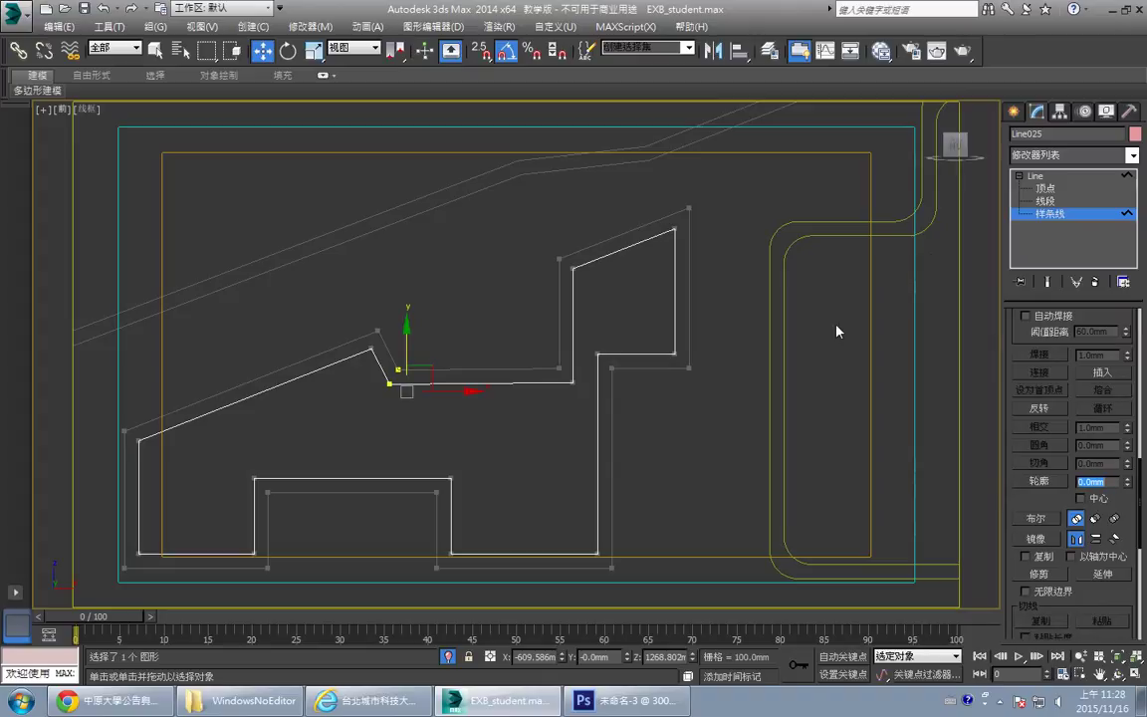
- Leave spline editing on the double outline and add a Fillet/Chamfer modifier to it in the perspective view
{"action": "key", "text": "alt+w"}
{"action": "left_click", "coordinate": [767, 448]}
{"action": "key", "text": "alt+w"}
{"action": "scroll", "coordinate": [761, 448], "scroll_direction": "up", "scroll_amount": 5}
{"action": "middle_click_drag", "start_coordinate": [761, 448], "coordinate": [723, 433]}
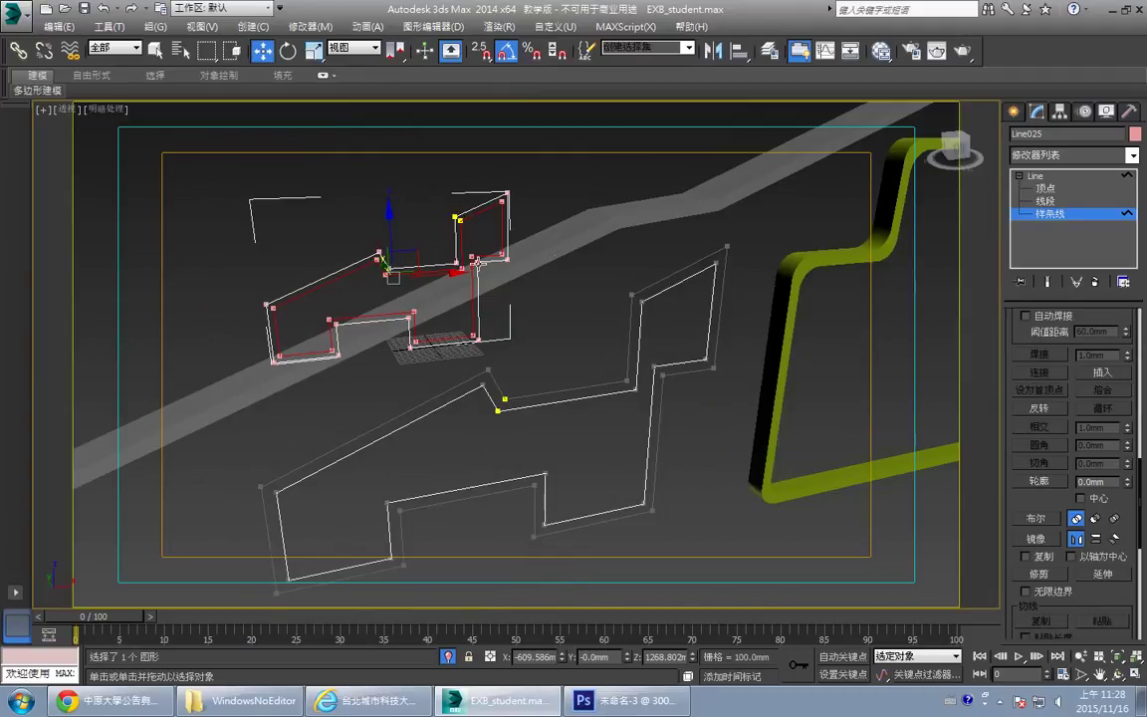
{"action": "middle_click_drag", "start_coordinate": [468, 332], "coordinate": [521, 348]}
{"action": "left_click", "coordinate": [1129, 179]}
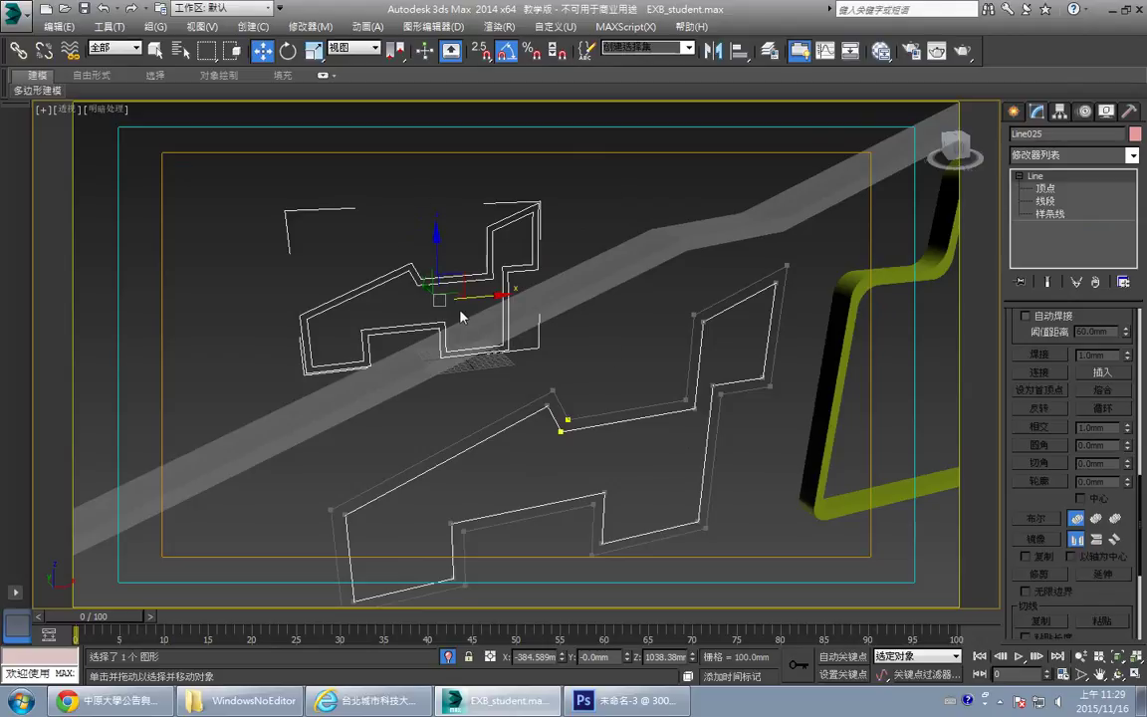
{"action": "left_click", "coordinate": [1125, 157]}
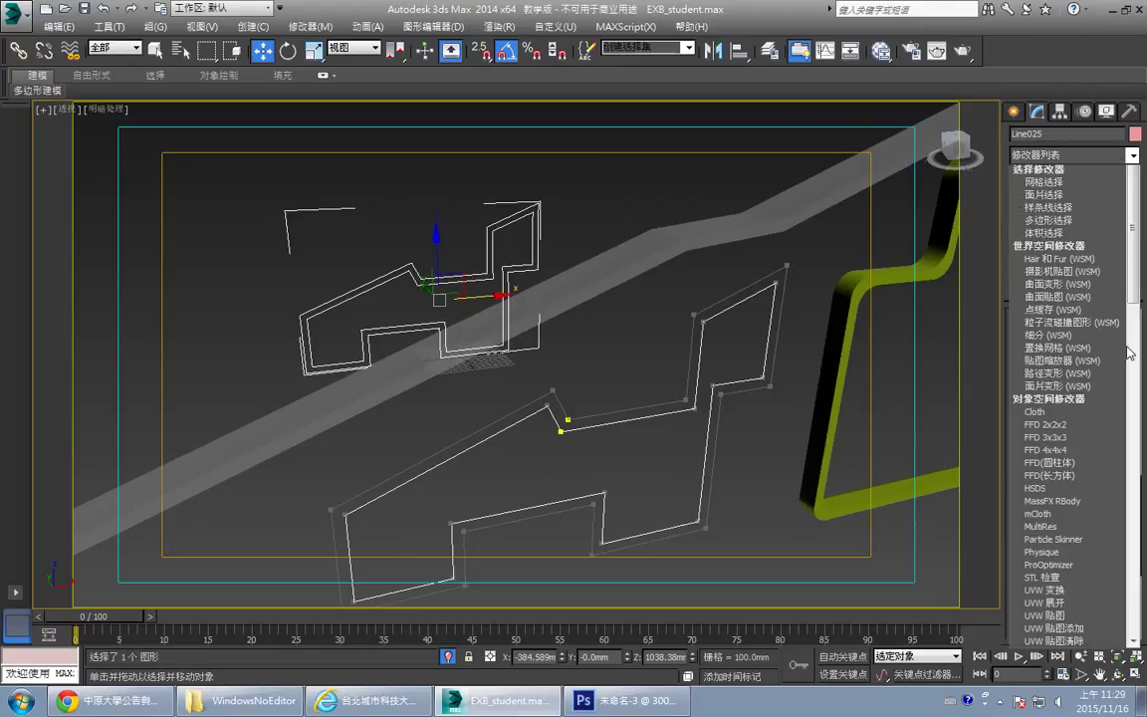
{"action": "left_click_drag", "start_coordinate": [1137, 267], "coordinate": [1143, 436]}
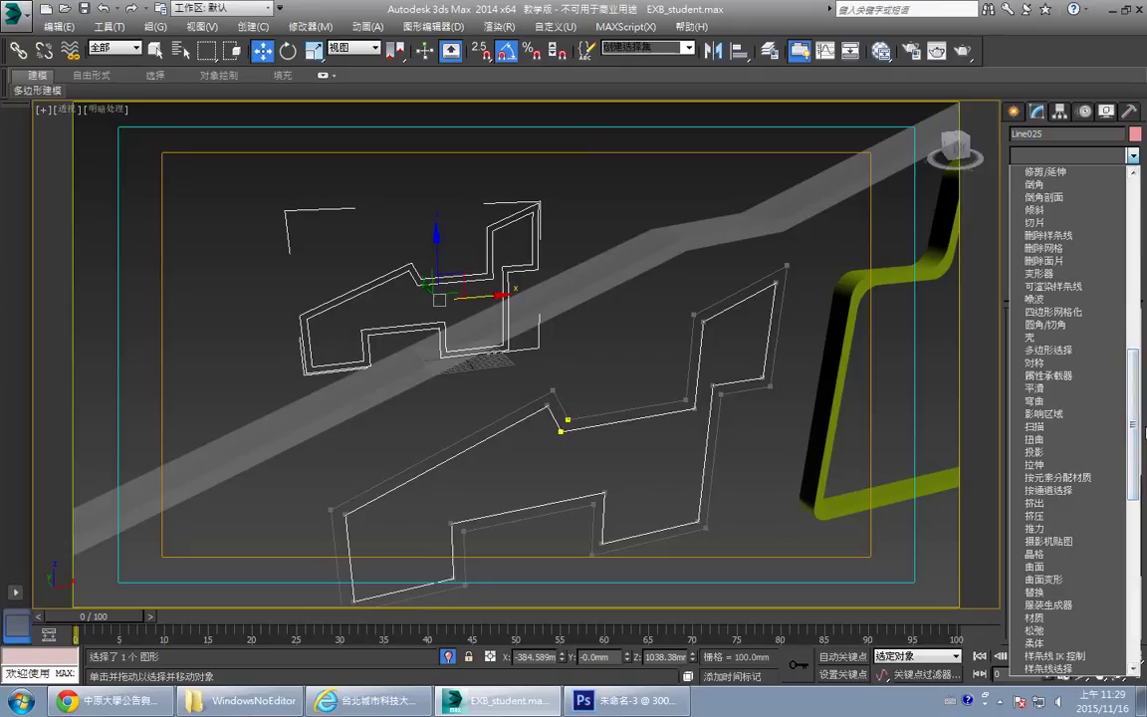
{"action": "scroll", "coordinate": [1136, 430], "scroll_direction": "up", "scroll_amount": 3}
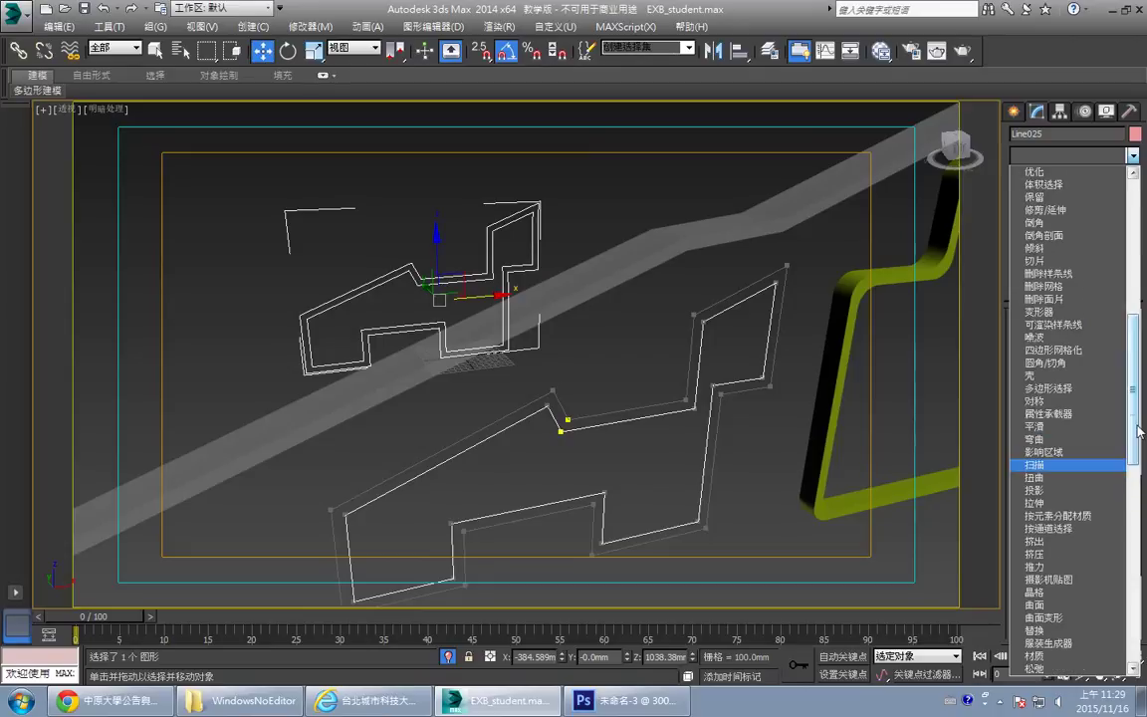
{"action": "left_click", "coordinate": [1053, 438]}
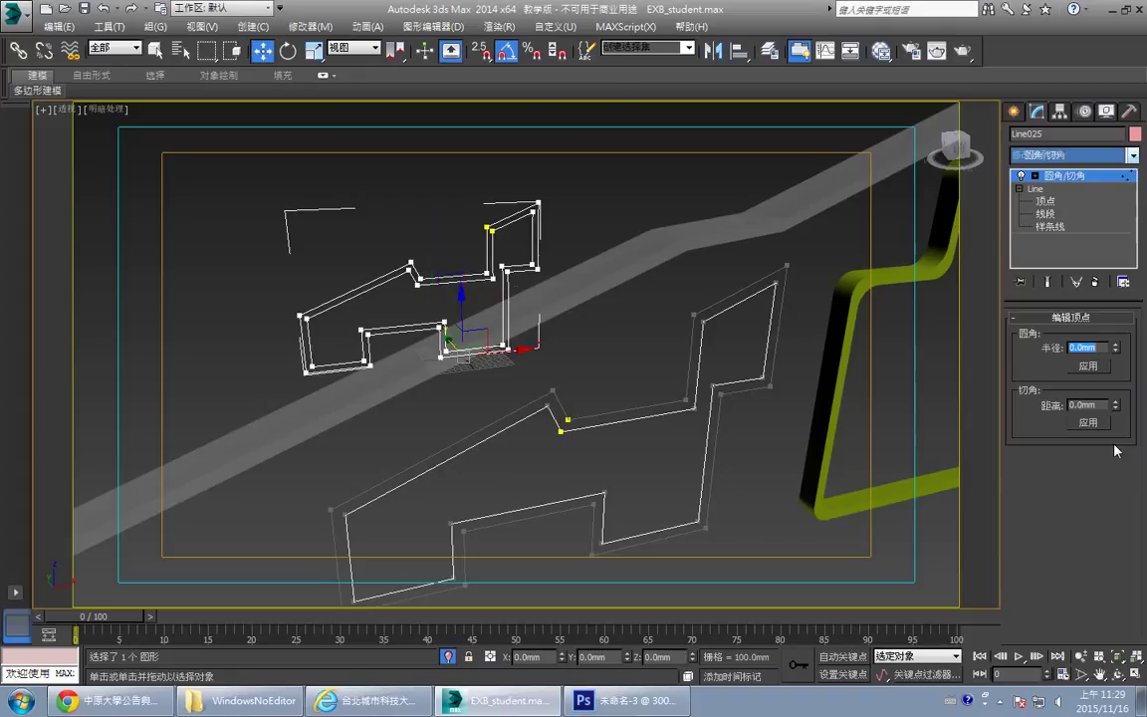
- Fillet all vertices of the double outline with a 100 mm radius and leave vertex editing
{"action": "left_click_drag", "start_coordinate": [158, 434], "coordinate": [153, 438]}
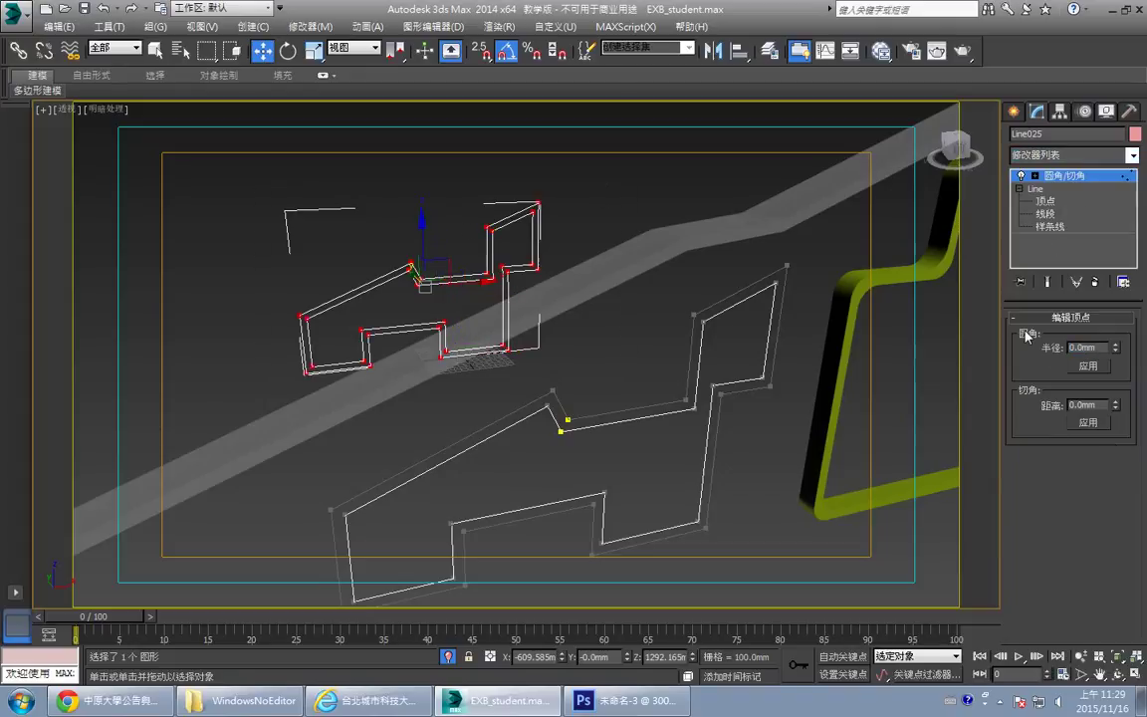
{"action": "double_click", "coordinate": [1075, 347]}
{"action": "type", "text": "100"}
{"action": "left_click", "coordinate": [1072, 367]}
{"action": "middle_click_drag", "start_coordinate": [508, 313], "coordinate": [595, 309]}
{"action": "scroll", "coordinate": [545, 384], "scroll_direction": "up", "scroll_amount": 3}
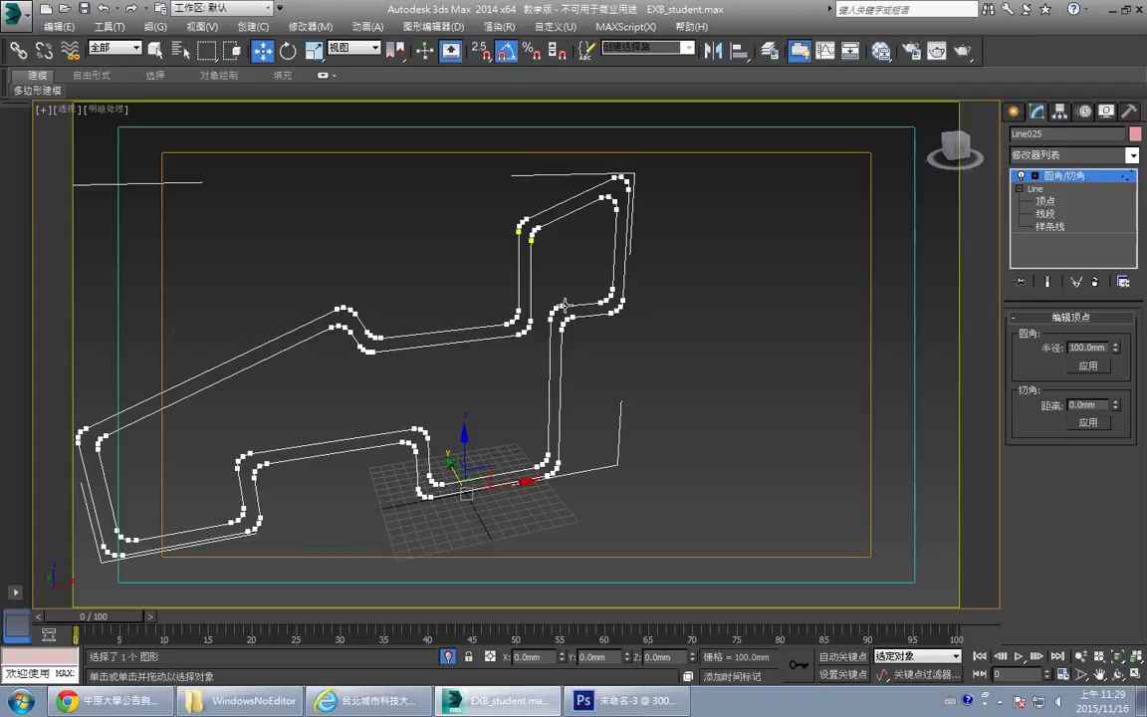
{"action": "left_click", "coordinate": [1079, 177]}
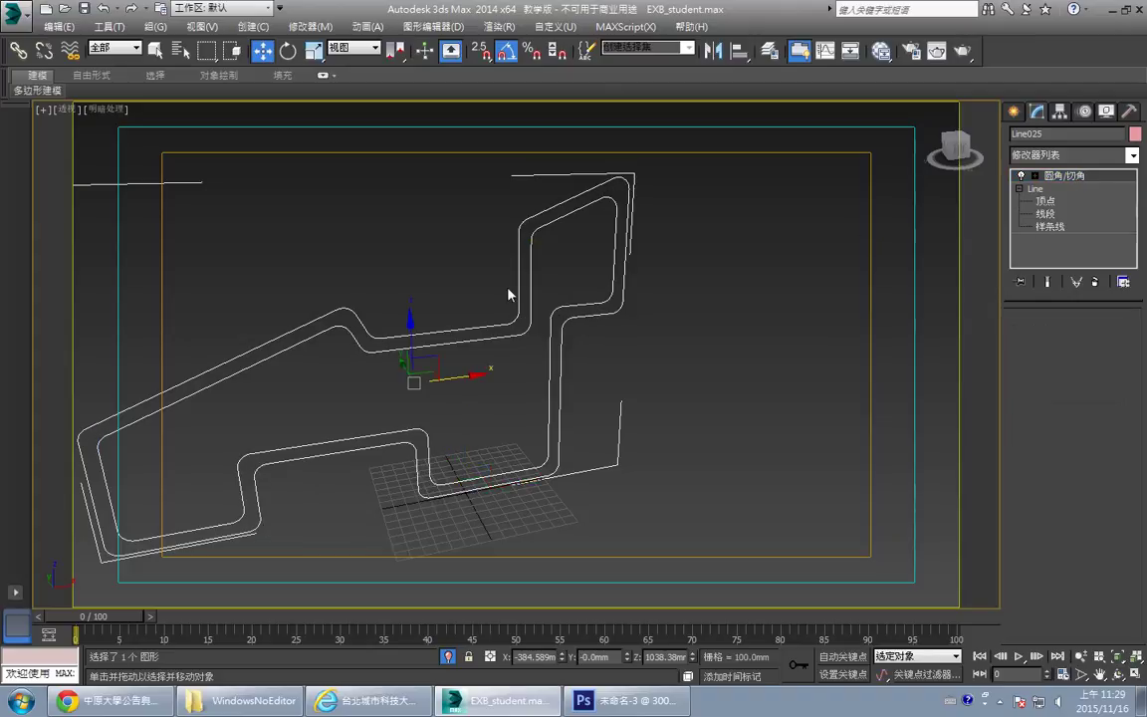
- Extrude the rounded double outline by 200 mm
{"action": "middle_click_drag", "start_coordinate": [513, 312], "coordinate": [523, 318]}
{"action": "scroll", "coordinate": [557, 350], "scroll_direction": "down", "scroll_amount": 6}
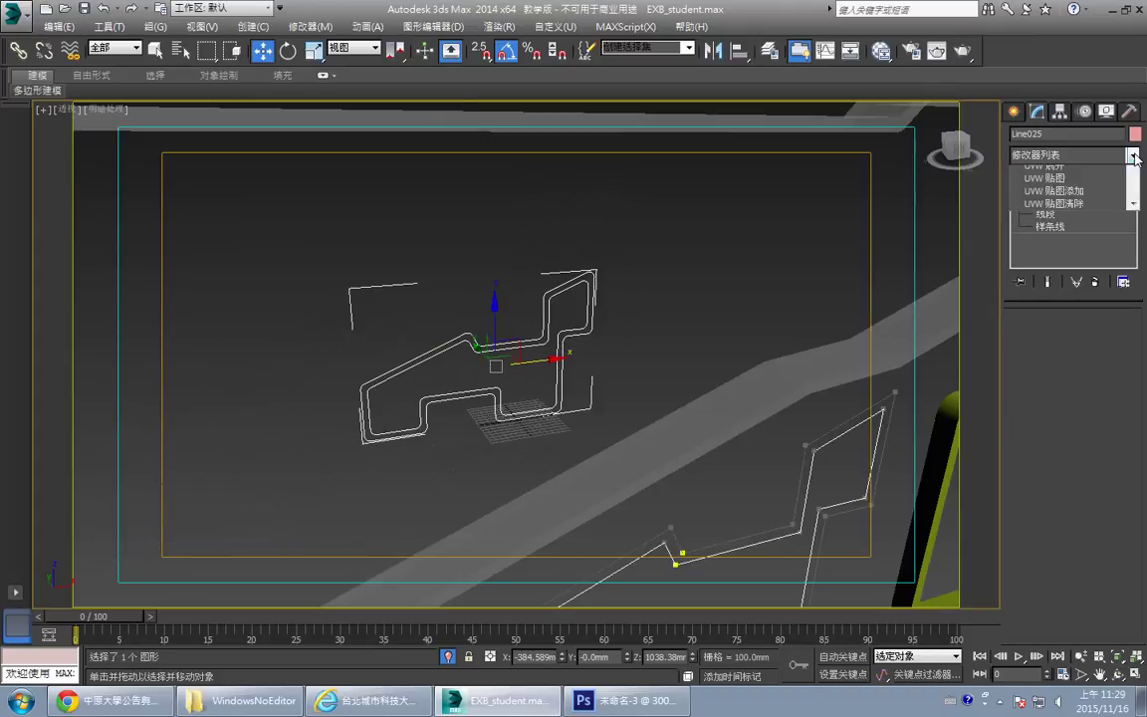
{"action": "left_click", "coordinate": [1131, 156]}
{"action": "scroll", "coordinate": [1065, 398], "scroll_direction": "down", "scroll_amount": 10}
{"action": "scroll", "coordinate": [1071, 418], "scroll_direction": "down", "scroll_amount": 6}
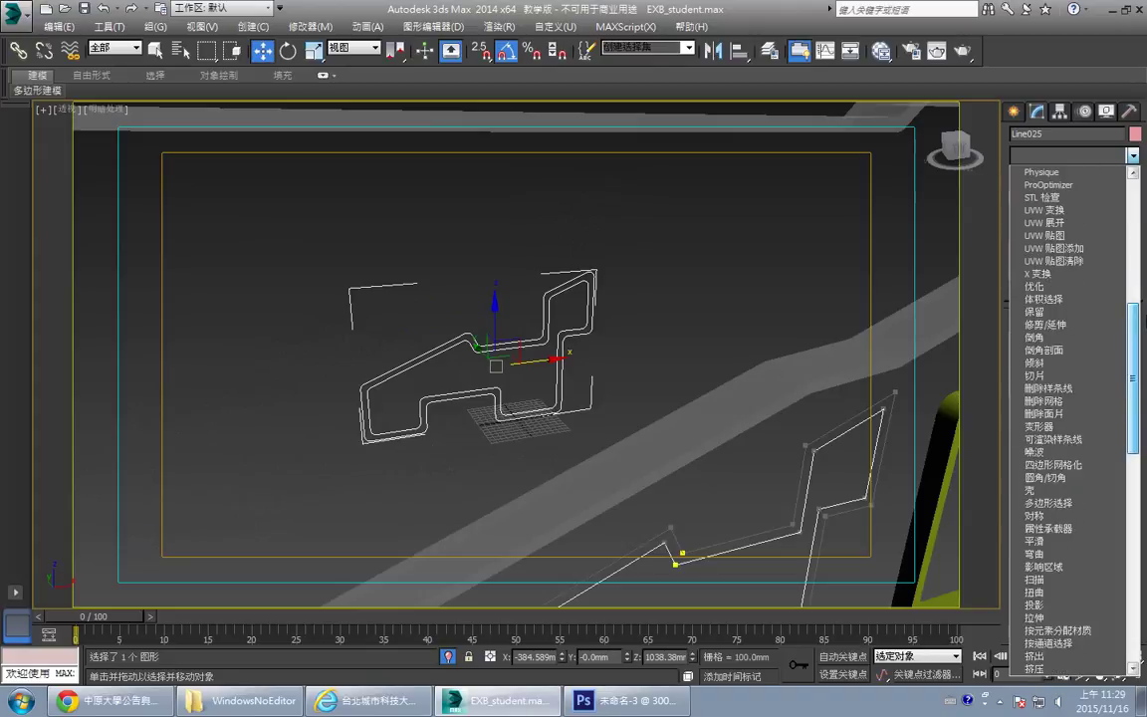
{"action": "scroll", "coordinate": [1070, 418], "scroll_direction": "down", "scroll_amount": 1}
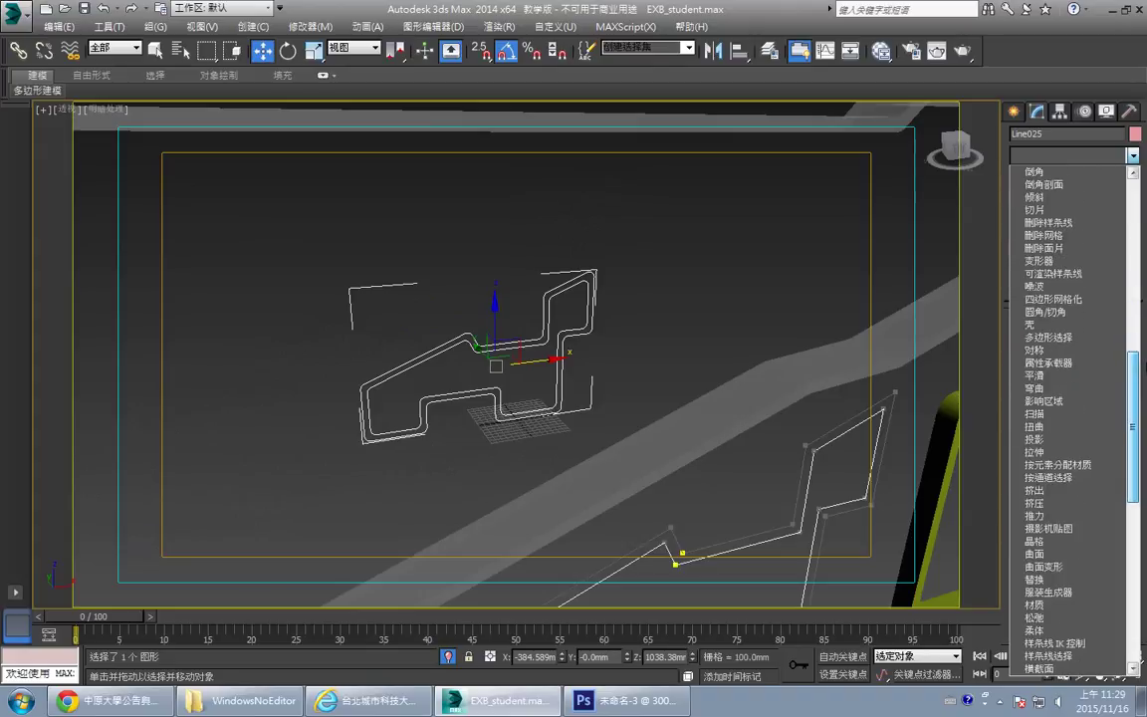
{"action": "scroll", "coordinate": [1108, 426], "scroll_direction": "down", "scroll_amount": 1}
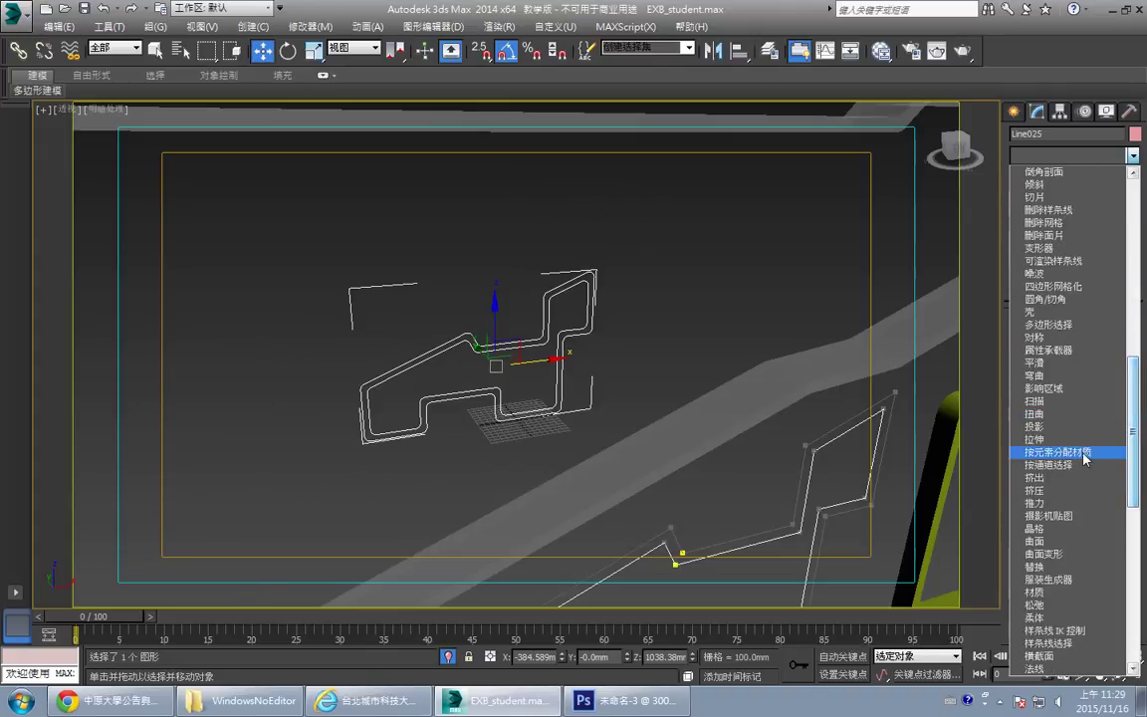
{"action": "left_click", "coordinate": [1080, 481]}
- Move the extruded frame along Y until it sits just in front of the original small slanted frame
{"action": "middle_click_drag", "start_coordinate": [629, 361], "coordinate": [635, 305]}
{"action": "scroll", "coordinate": [624, 311], "scroll_direction": "down", "scroll_amount": 3}
{"action": "scroll", "coordinate": [624, 314], "scroll_direction": "down", "scroll_amount": 4}
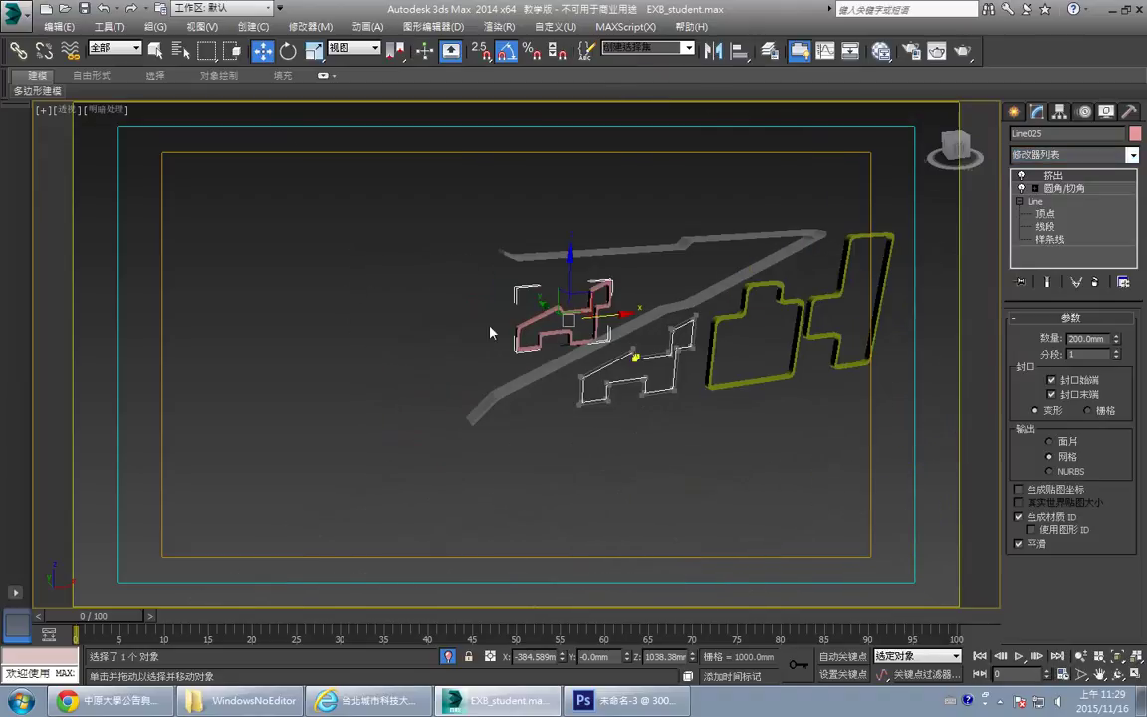
{"action": "left_click_drag", "start_coordinate": [551, 307], "coordinate": [606, 373]}
{"action": "key", "text": "alt+w"}
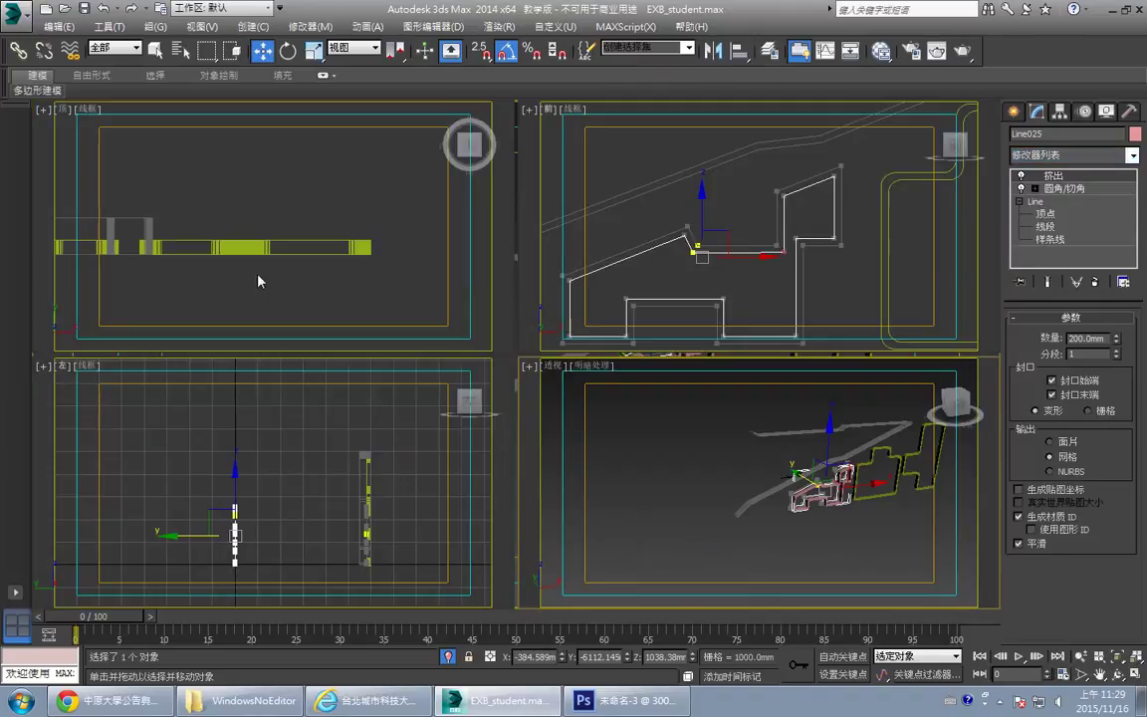
- Select the original small slanted frame in the top view and switch its Extrude modifier back on
{"action": "key", "text": "alt+w"}
{"action": "scroll", "coordinate": [438, 365], "scroll_direction": "up", "scroll_amount": 3}
{"action": "middle_click_drag", "start_coordinate": [311, 359], "coordinate": [717, 397]}
{"action": "scroll", "coordinate": [410, 359], "scroll_direction": "up", "scroll_amount": 3}
{"action": "scroll", "coordinate": [548, 372], "scroll_direction": "down", "scroll_amount": 1}
{"action": "key", "text": "s"}
{"action": "key", "text": "space"}
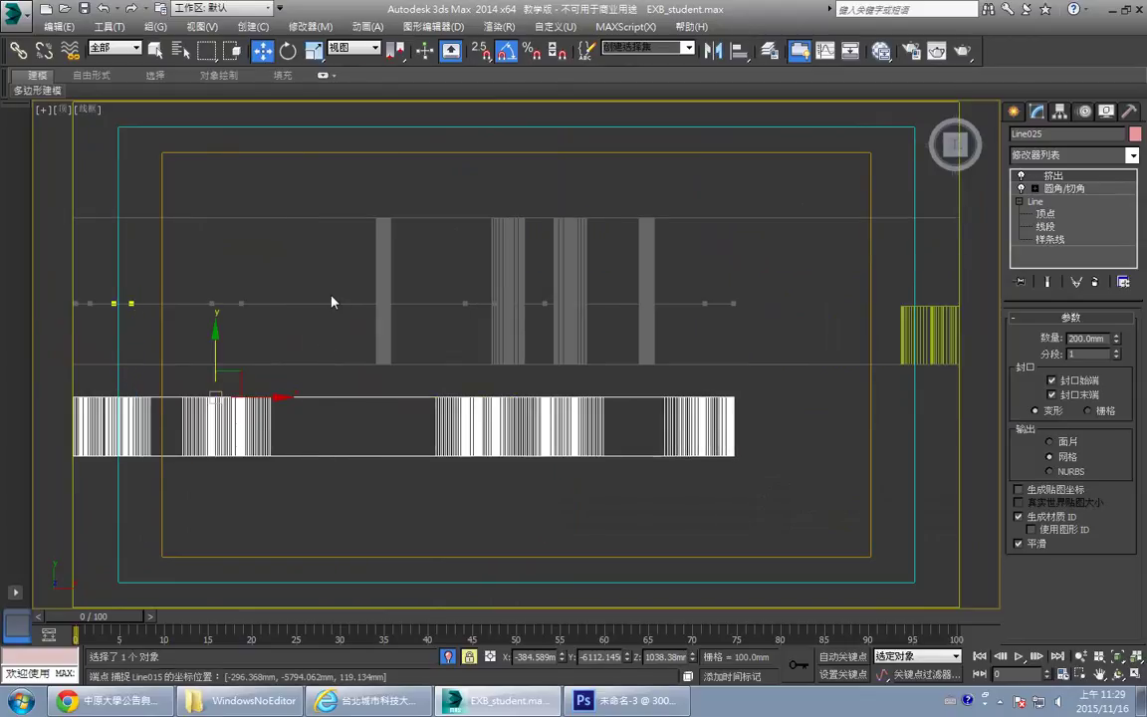
{"action": "left_click", "coordinate": [330, 301]}
{"action": "left_click", "coordinate": [1020, 176]}
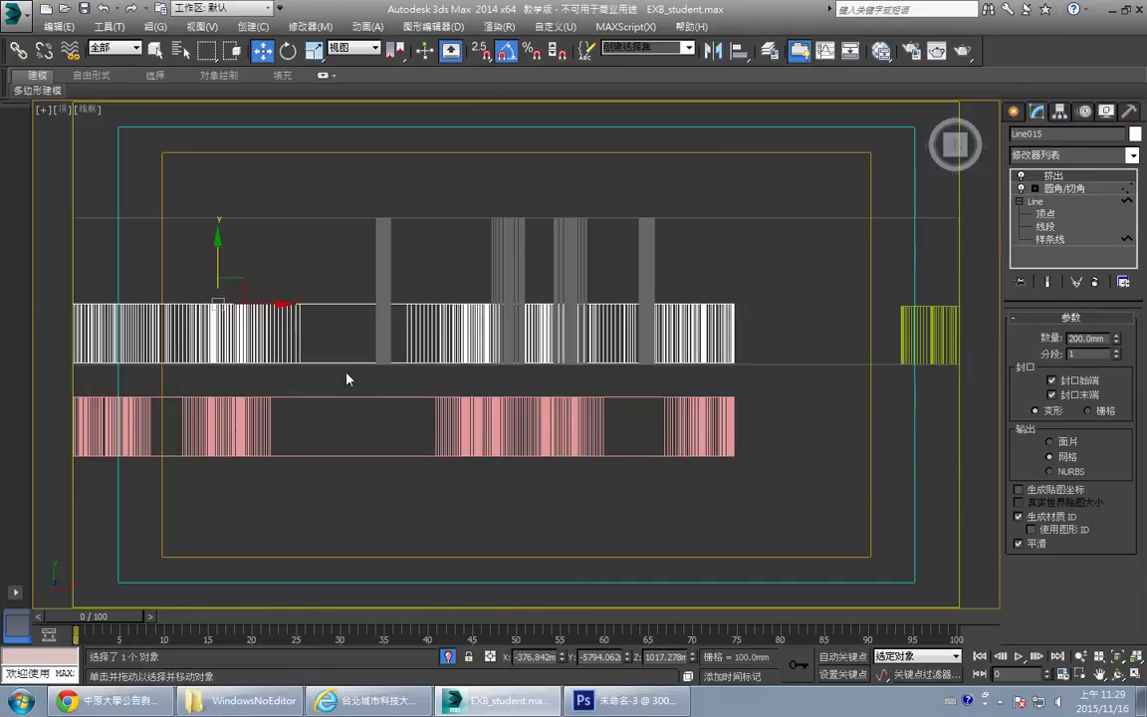
- Select the new small frame and compare its position with the original frame in the enlarged perspective view
{"action": "left_click", "coordinate": [366, 450]}
{"action": "scroll", "coordinate": [368, 444], "scroll_direction": "down", "scroll_amount": 3}
{"action": "middle_click_drag", "start_coordinate": [384, 451], "coordinate": [434, 442]}
{"action": "scroll", "coordinate": [409, 445], "scroll_direction": "up", "scroll_amount": 2}
{"action": "key", "text": "alt+w"}
{"action": "right_click", "coordinate": [736, 436]}
{"action": "key", "text": "alt+w"}
{"action": "key", "text": "z"}
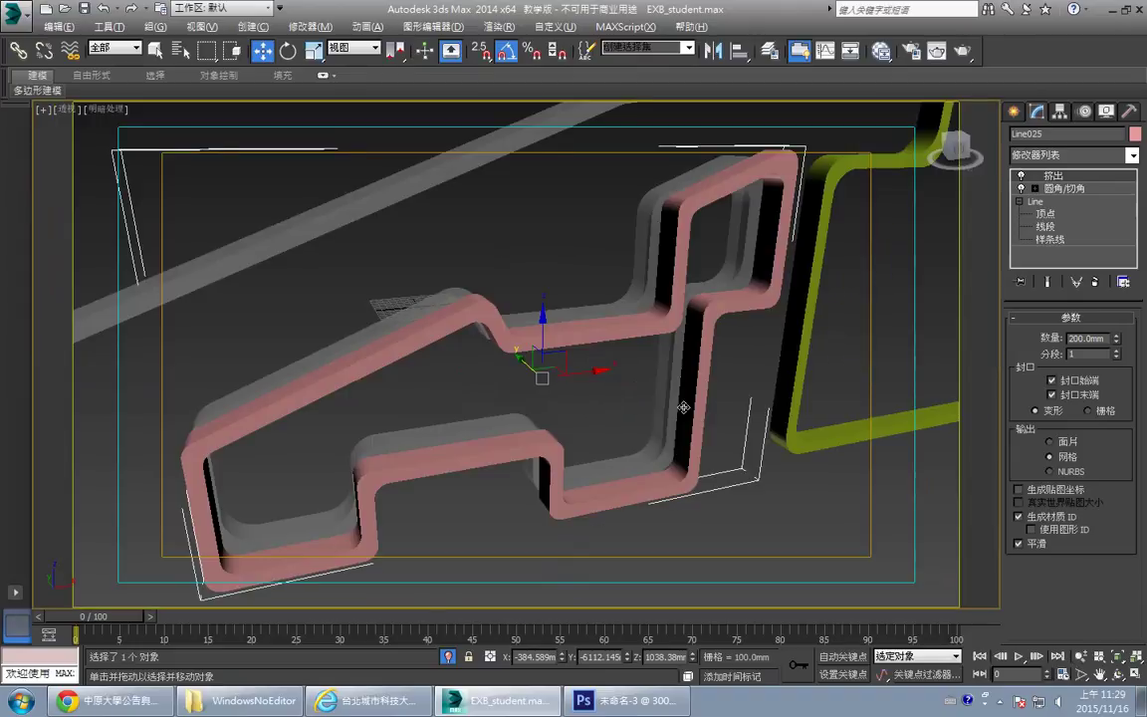
{"action": "middle_click_drag", "start_coordinate": [682, 404], "coordinate": [647, 405]}
{"action": "key", "text": "alt+w"}
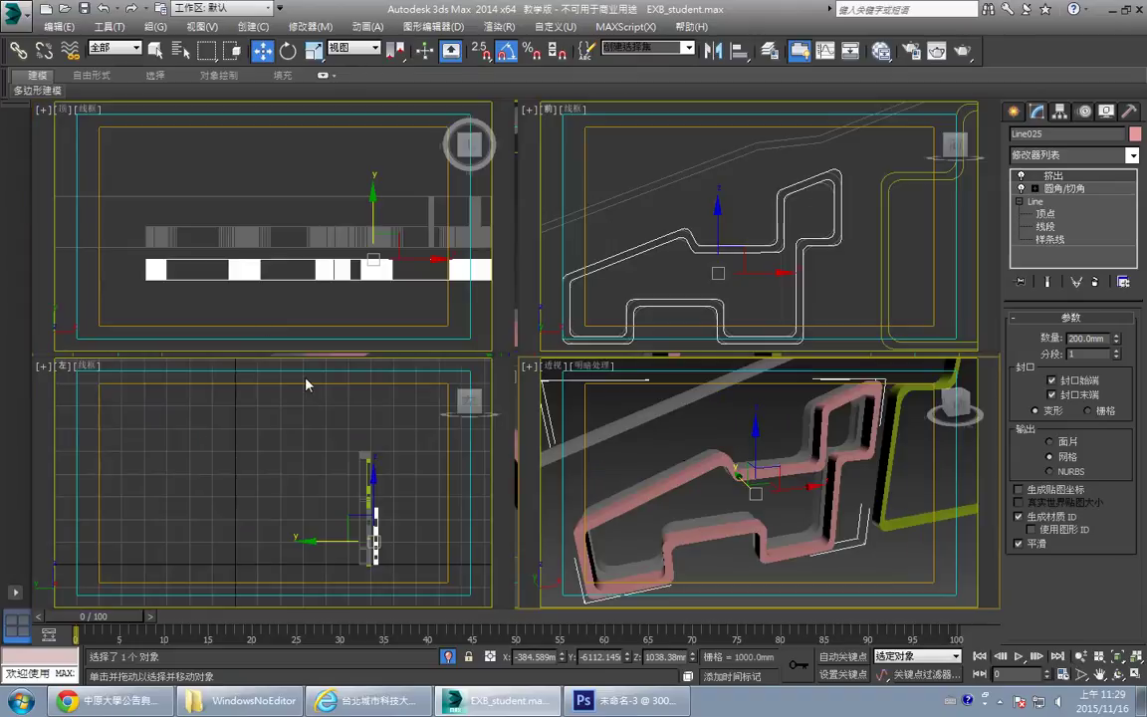
- Lock the selection and snap the new frame by its edge midpoint level with the original in the top view, then release lock and snapping
{"action": "right_click", "coordinate": [283, 324]}
{"action": "key", "text": "alt+w"}
{"action": "middle_click_drag", "start_coordinate": [266, 390], "coordinate": [358, 384]}
{"action": "key", "text": "space"}
{"action": "mouse_move", "coordinate": [345, 455]}
{"action": "left_mouse_down"}
{"action": "mouse_move", "coordinate": [320, 402]}
{"action": "mouse_move", "coordinate": [351, 384]}
{"action": "mouse_move", "coordinate": [360, 463]}
{"action": "left_mouse_up"}
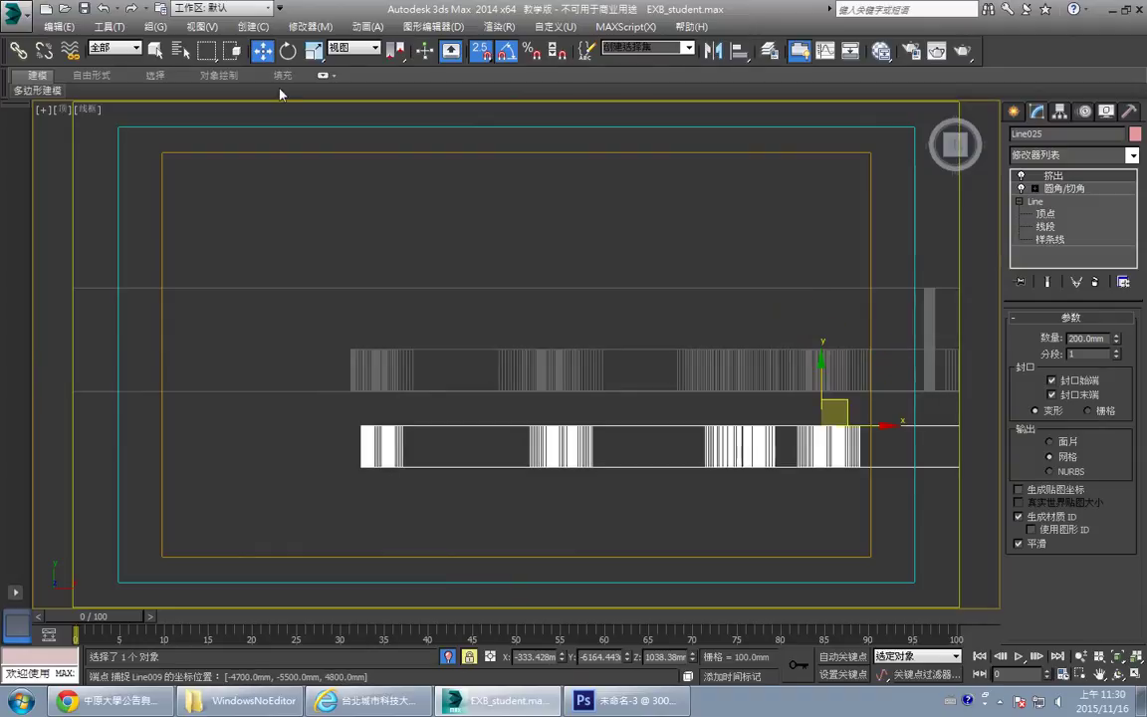
{"action": "right_click", "coordinate": [480, 53]}
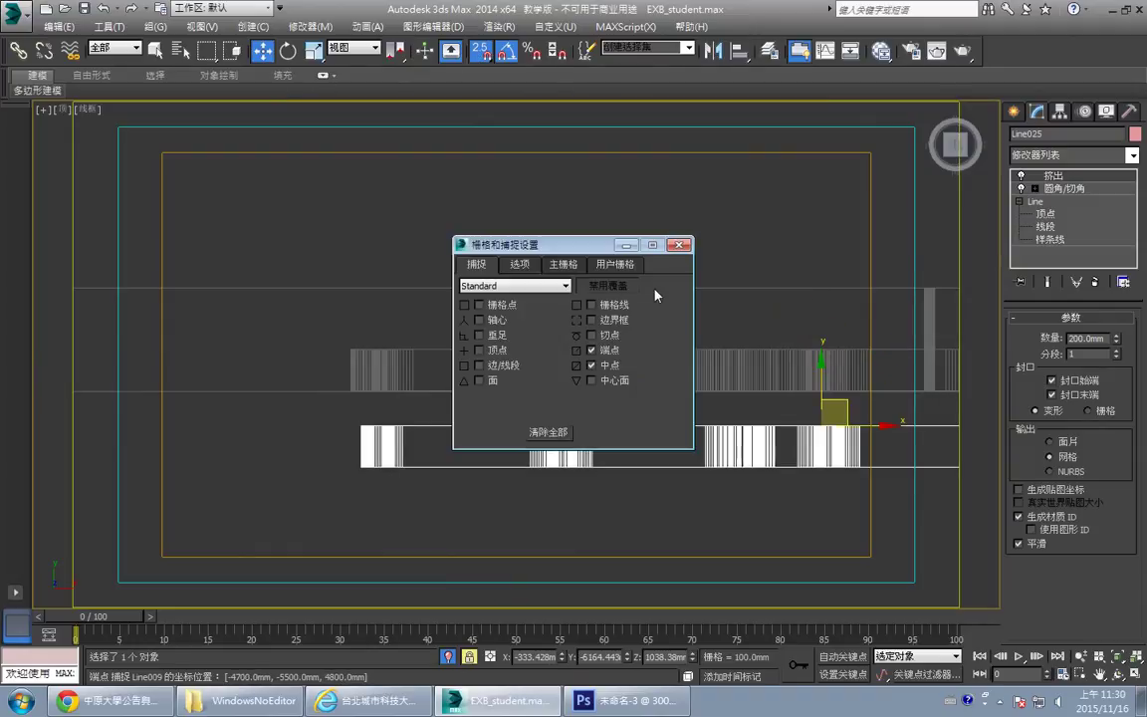
{"action": "left_click", "coordinate": [680, 246]}
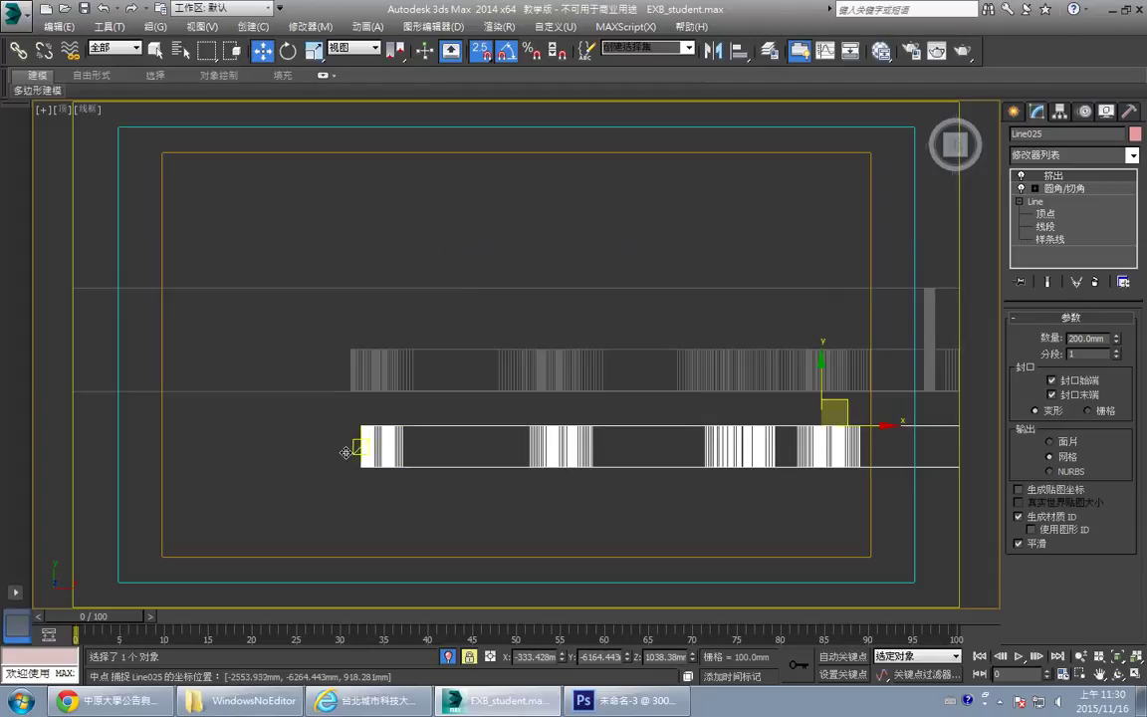
{"action": "left_click_drag", "start_coordinate": [351, 450], "coordinate": [350, 373]}
{"action": "key", "text": "s"}
{"action": "key", "text": "space"}
{"action": "key", "text": "alt+w"}
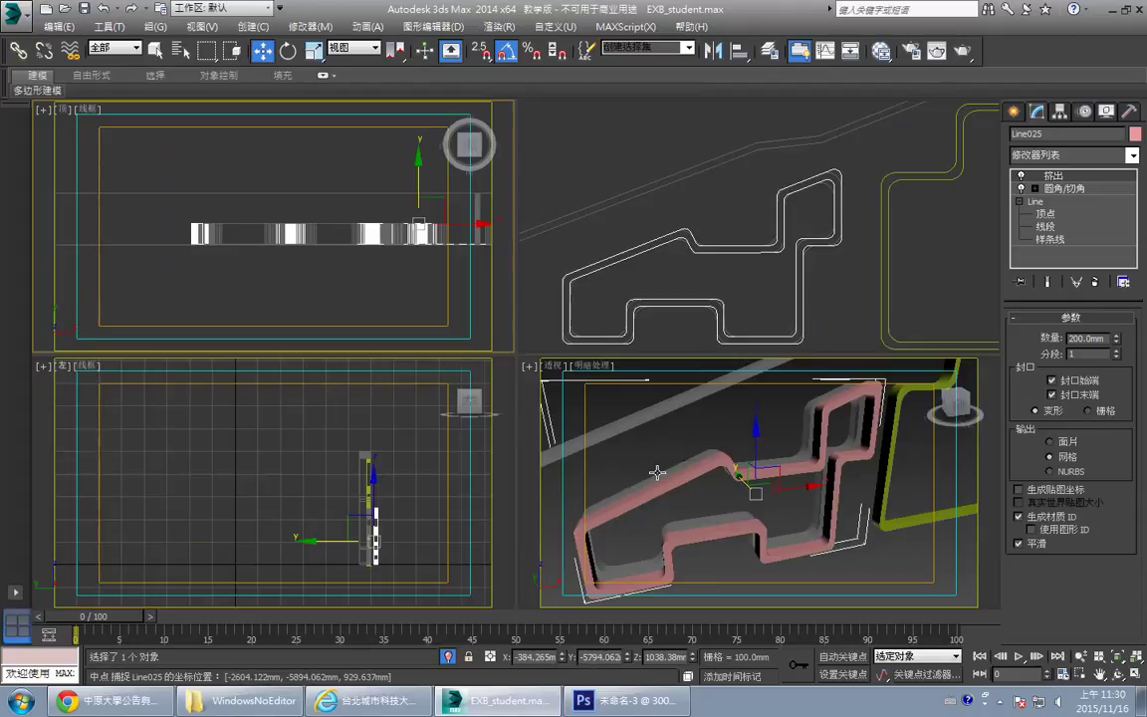
- Select the original small slanted frame in perspective and delete its Fillet/Chamfer modifier
{"action": "left_click", "coordinate": [658, 473]}
{"action": "key", "text": "alt+w"}
{"action": "middle_click_drag", "start_coordinate": [600, 381], "coordinate": [530, 377]}
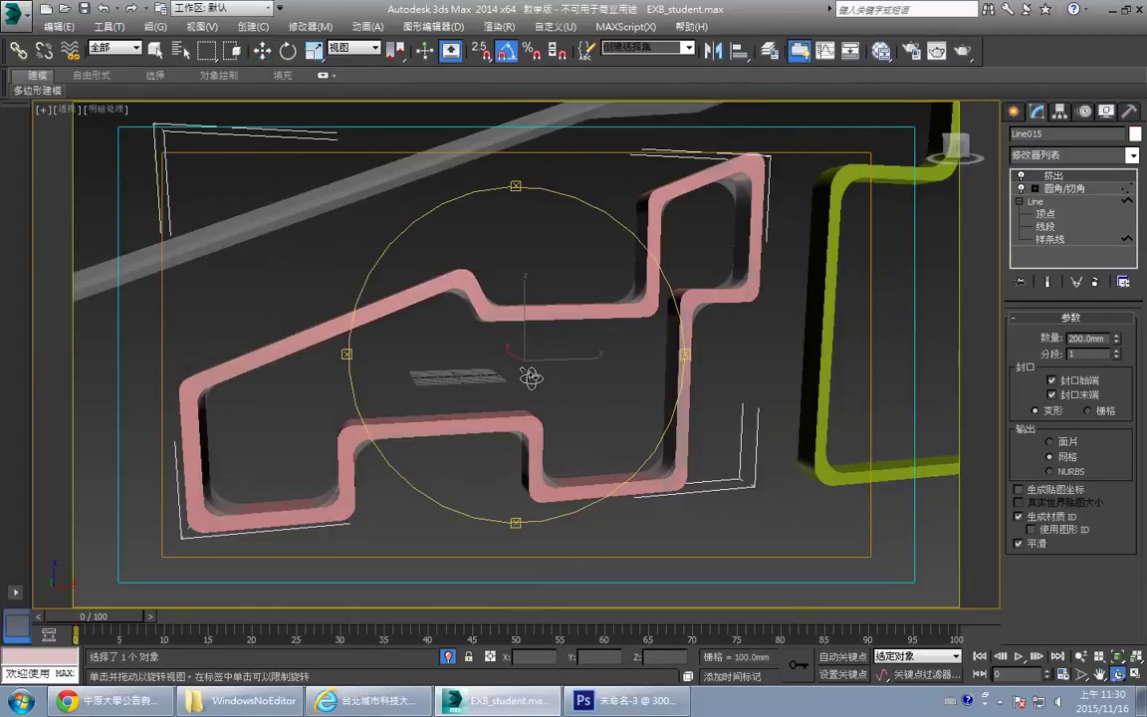
{"action": "left_click", "coordinate": [1054, 190]}
{"action": "left_click", "coordinate": [1094, 285]}
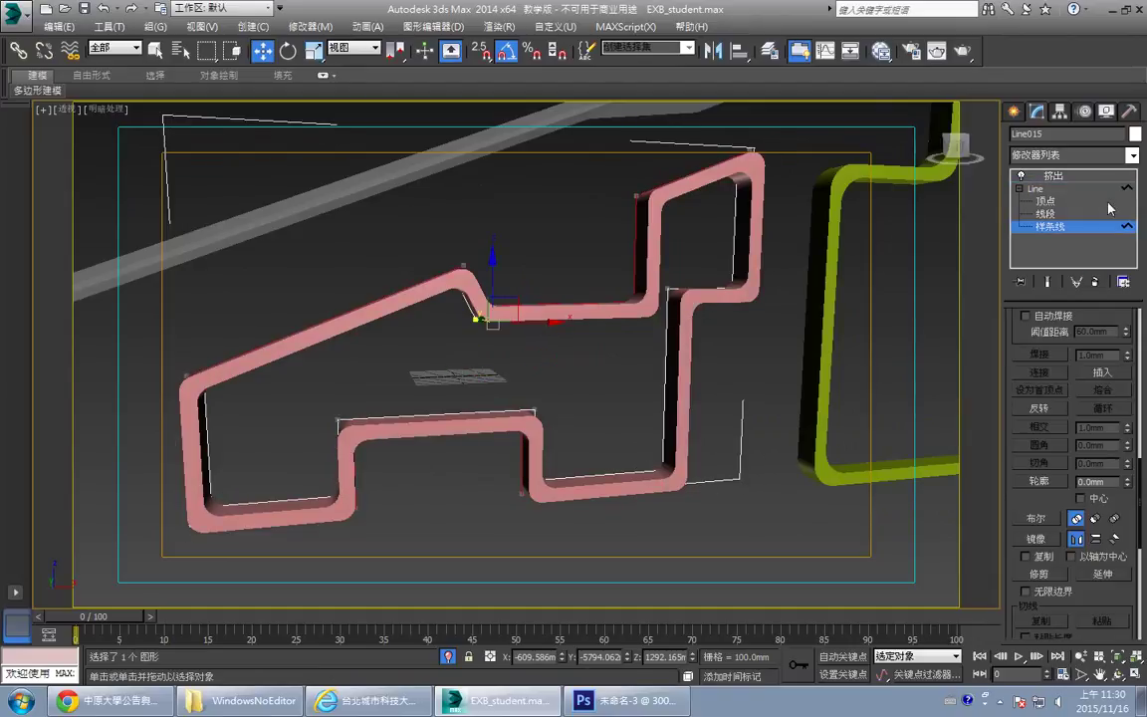
- Add a fresh Fillet/Chamfer modifier between the original frame's Line and Extrude levels
{"action": "left_click", "coordinate": [1082, 190]}
{"action": "left_click", "coordinate": [1133, 156]}
{"action": "left_click_drag", "start_coordinate": [1138, 192], "coordinate": [1135, 332]}
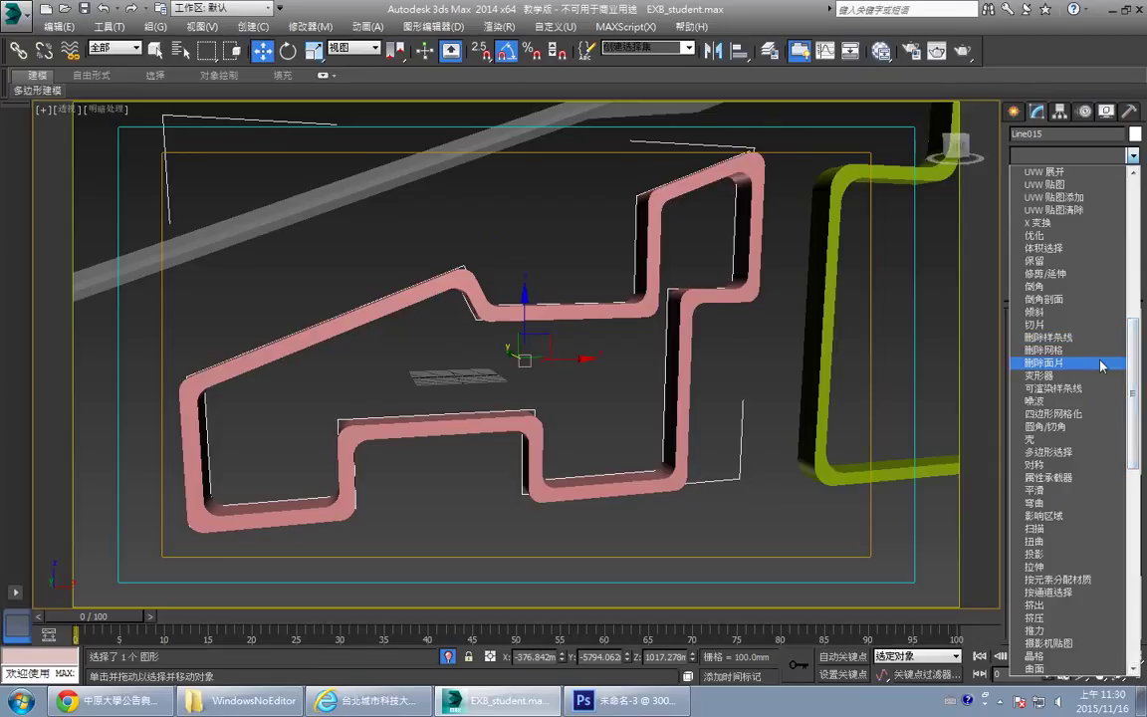
{"action": "scroll", "coordinate": [1106, 378], "scroll_direction": "down", "scroll_amount": 1}
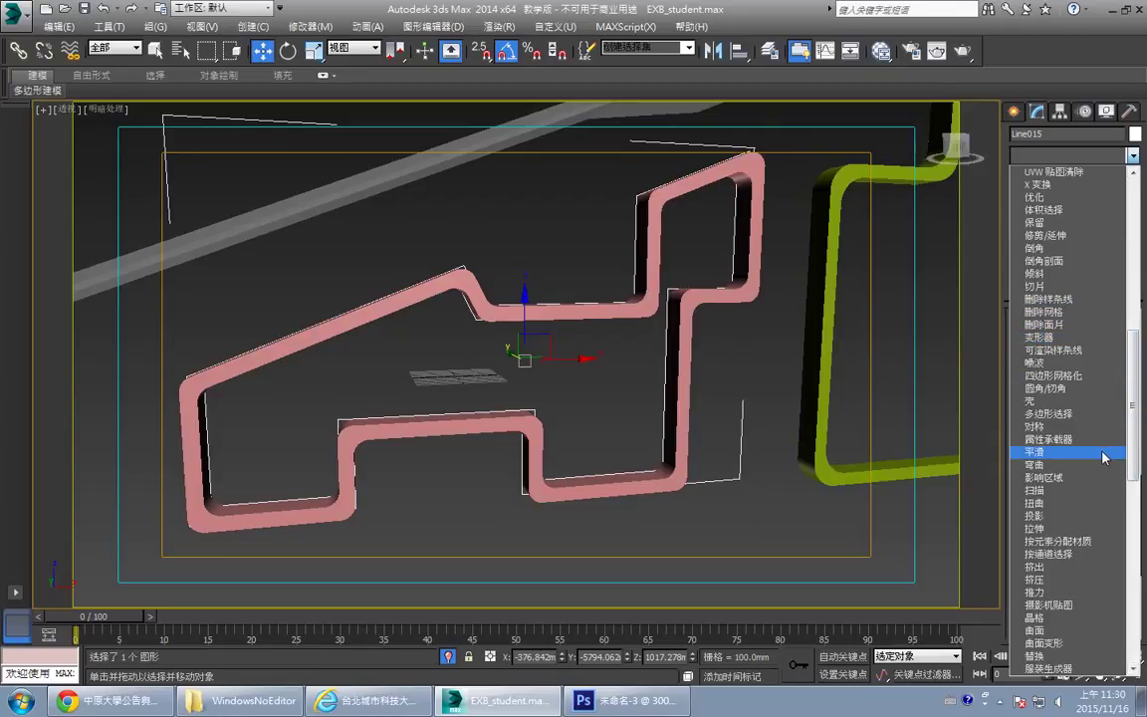
{"action": "scroll", "coordinate": [1105, 457], "scroll_direction": "down", "scroll_amount": 5}
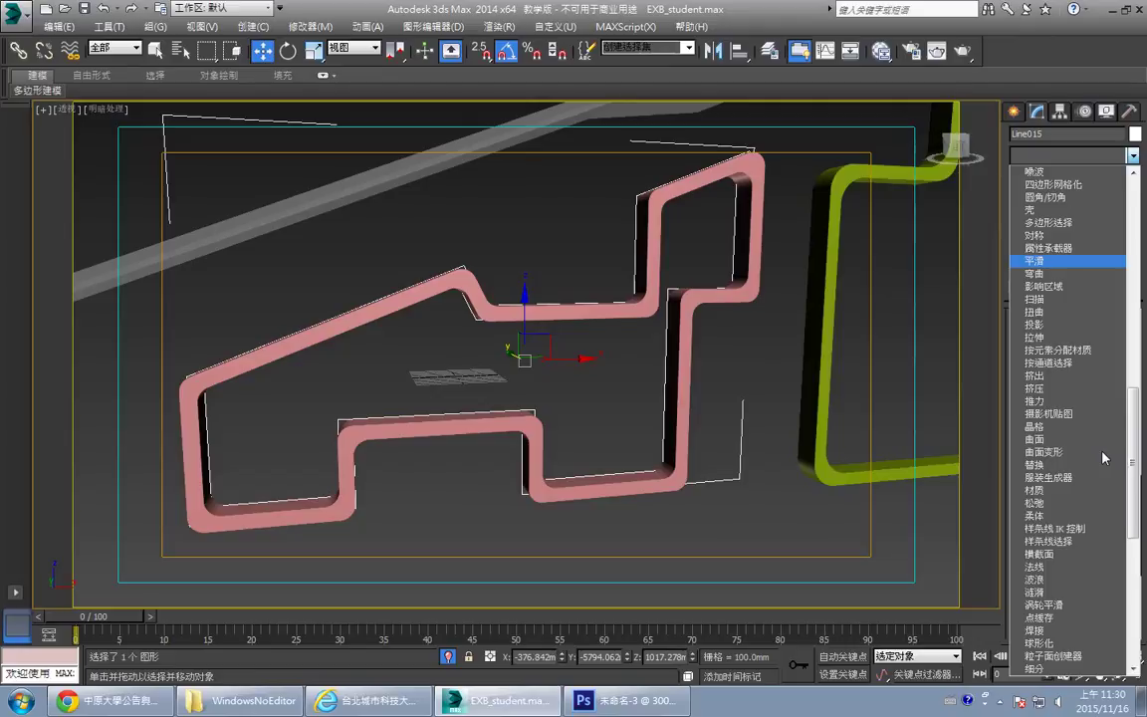
{"action": "scroll", "coordinate": [1065, 299], "scroll_direction": "up", "scroll_amount": 2}
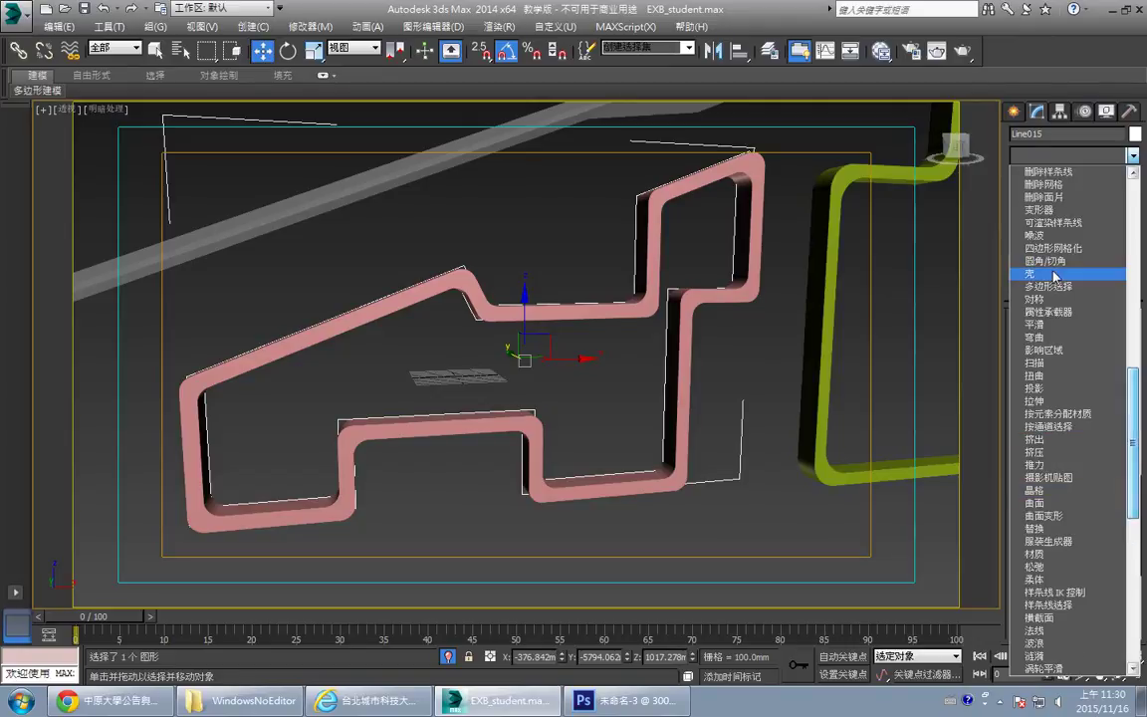
{"action": "left_click", "coordinate": [1056, 262]}
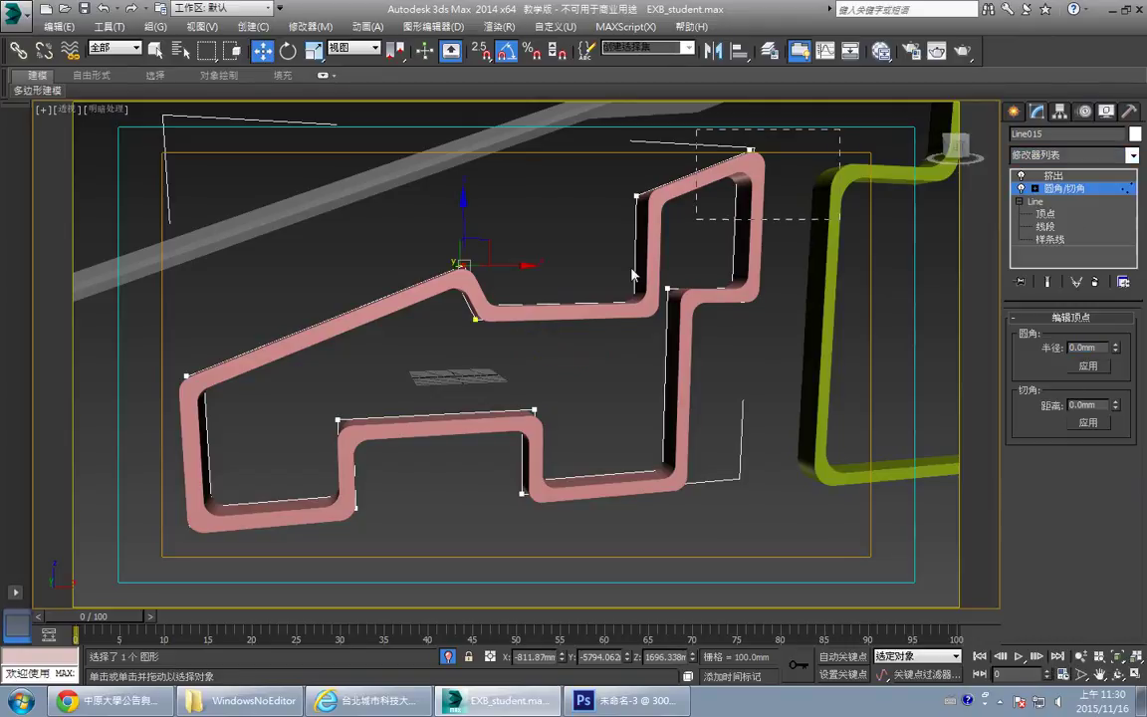
- Try to fillet all vertices of the original slanted frame with a 200 mm radius and check the extruded result
{"action": "key", "text": "ctrl+a"}
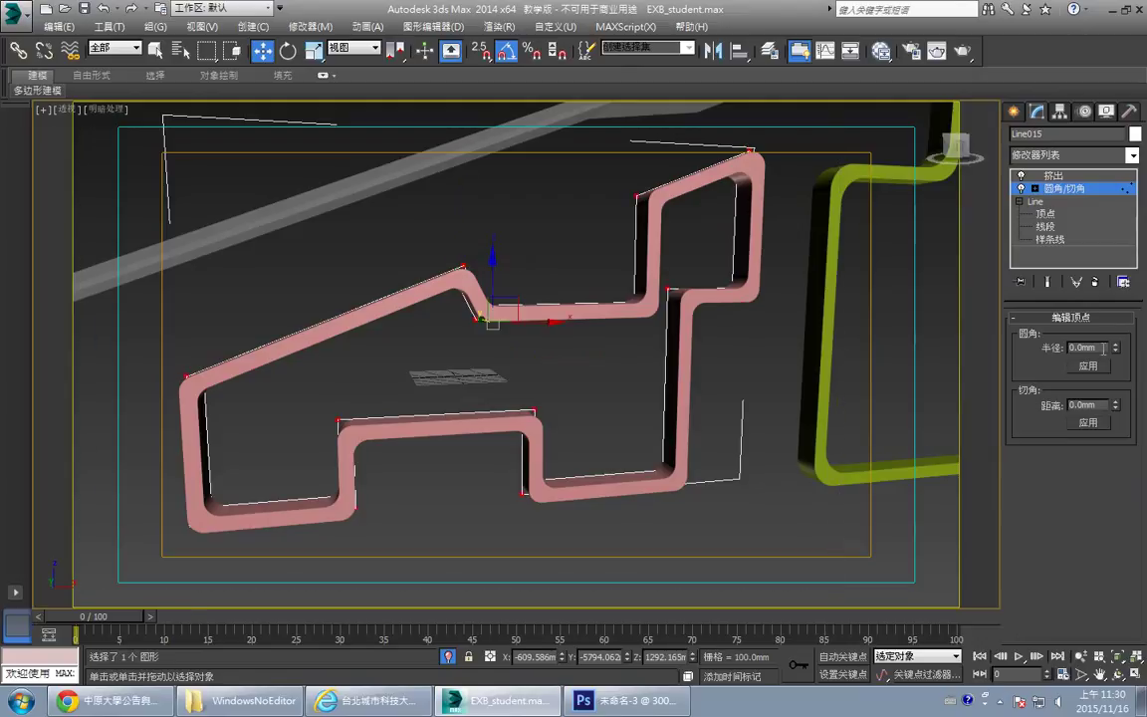
{"action": "left_click_drag", "start_coordinate": [1103, 349], "coordinate": [1063, 350]}
{"action": "type", "text": "200"}
{"action": "left_click", "coordinate": [1089, 368]}
{"action": "middle_click_drag", "start_coordinate": [660, 420], "coordinate": [644, 442]}
{"action": "middle_click_drag", "start_coordinate": [408, 484], "coordinate": [502, 393], "text": "alt"}
{"action": "left_click", "coordinate": [1052, 177]}
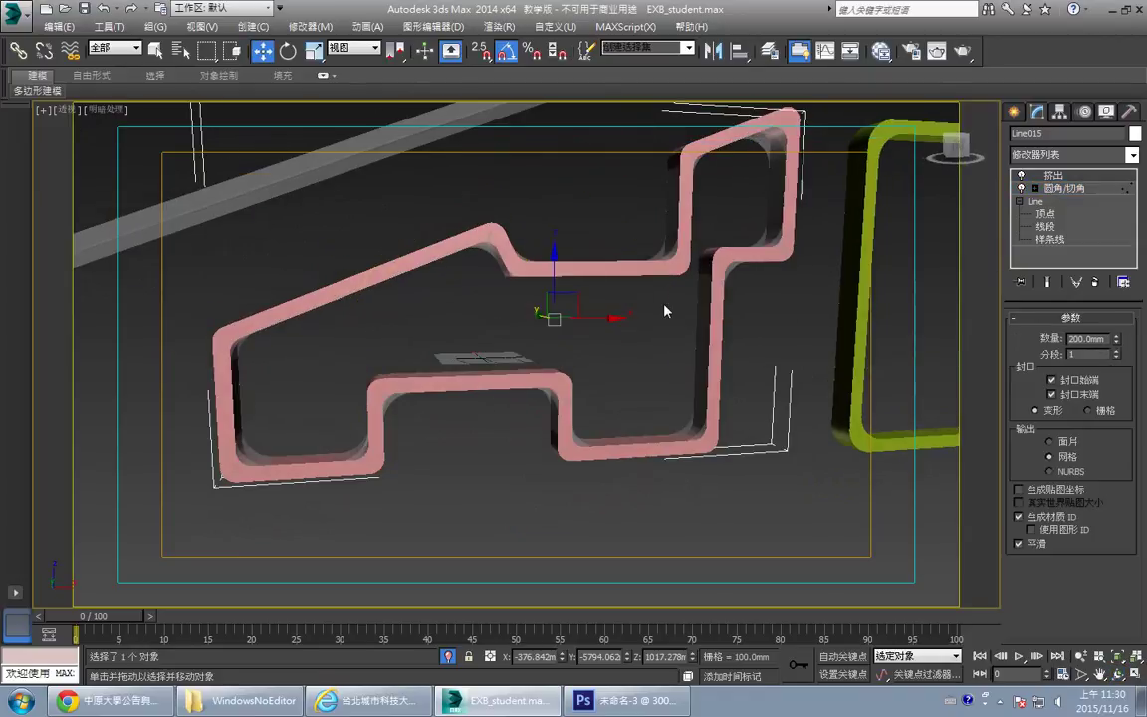
{"action": "middle_click_drag", "start_coordinate": [654, 318], "coordinate": [656, 320]}
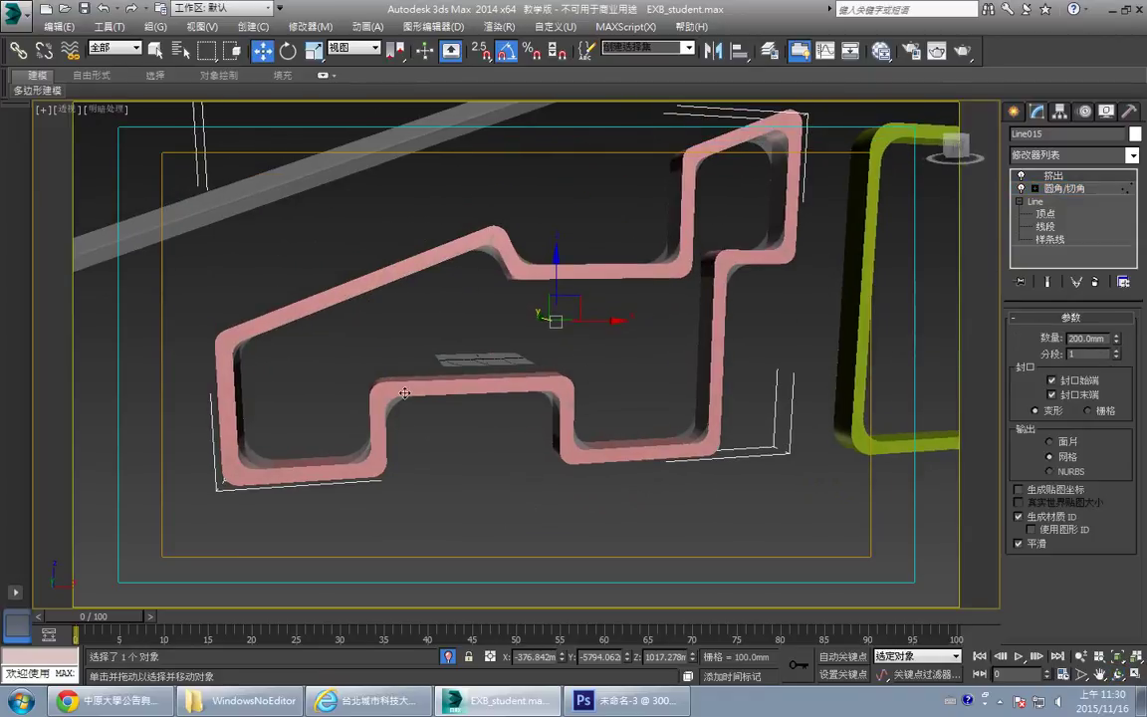
{"action": "middle_click_drag", "start_coordinate": [387, 381], "coordinate": [397, 412]}
{"action": "middle_click_drag", "start_coordinate": [754, 357], "coordinate": [766, 350], "text": "alt"}
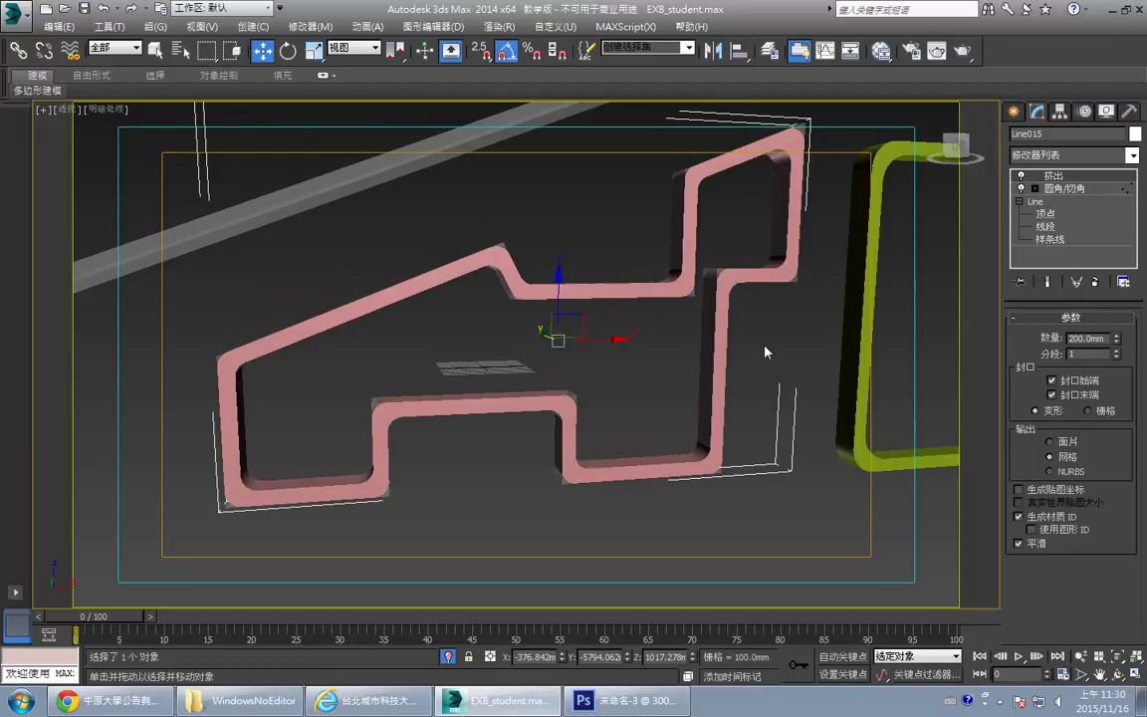
- Try a 50 mm fillet on all the slanted frame's vertices, check the extrusion, and undo the fillet
{"action": "left_click", "coordinate": [1070, 189]}
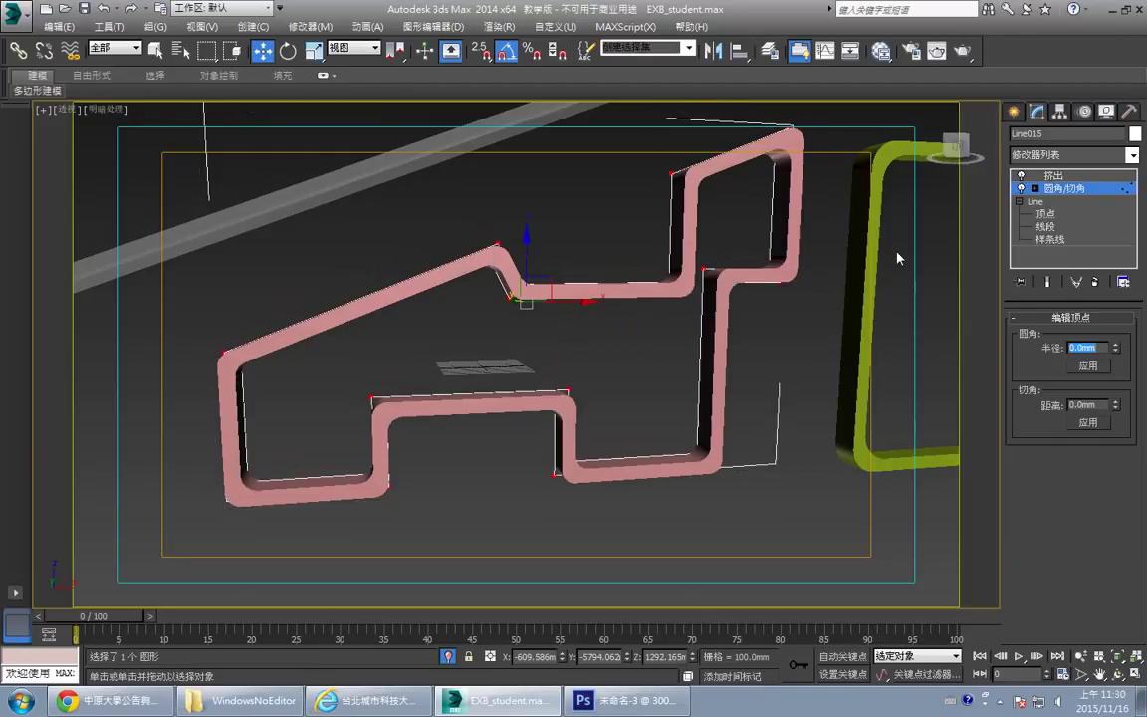
{"action": "type", "text": "50"}
{"action": "left_click", "coordinate": [1092, 369]}
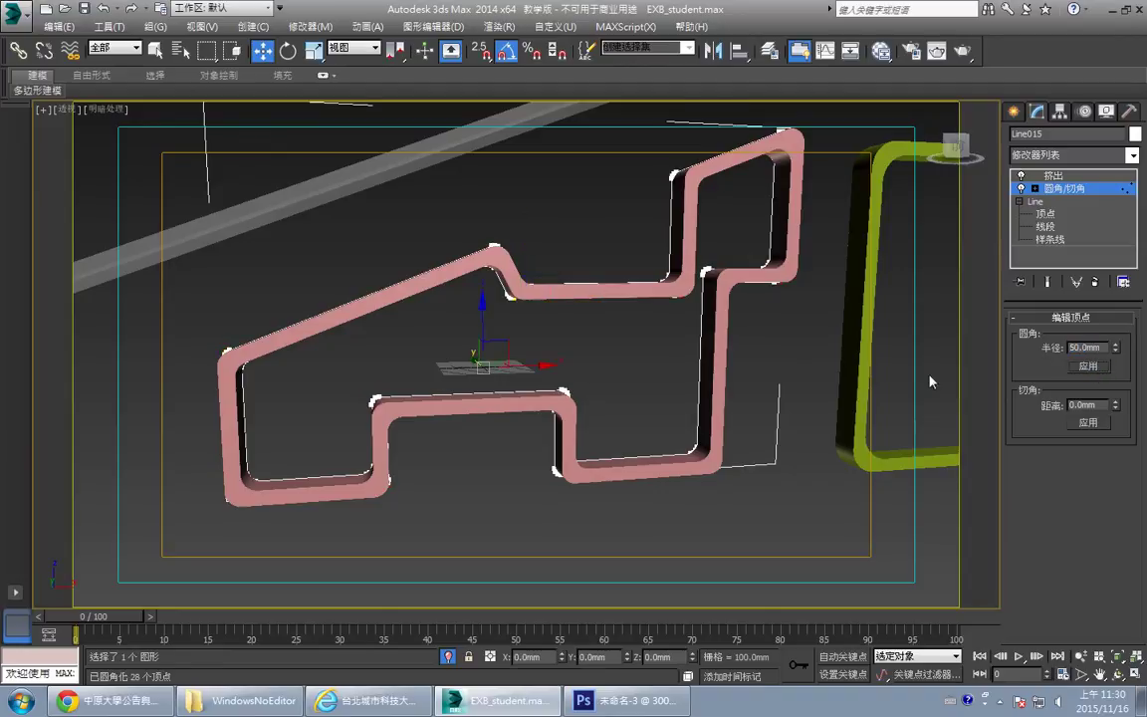
{"action": "middle_click_drag", "start_coordinate": [652, 381], "coordinate": [748, 352]}
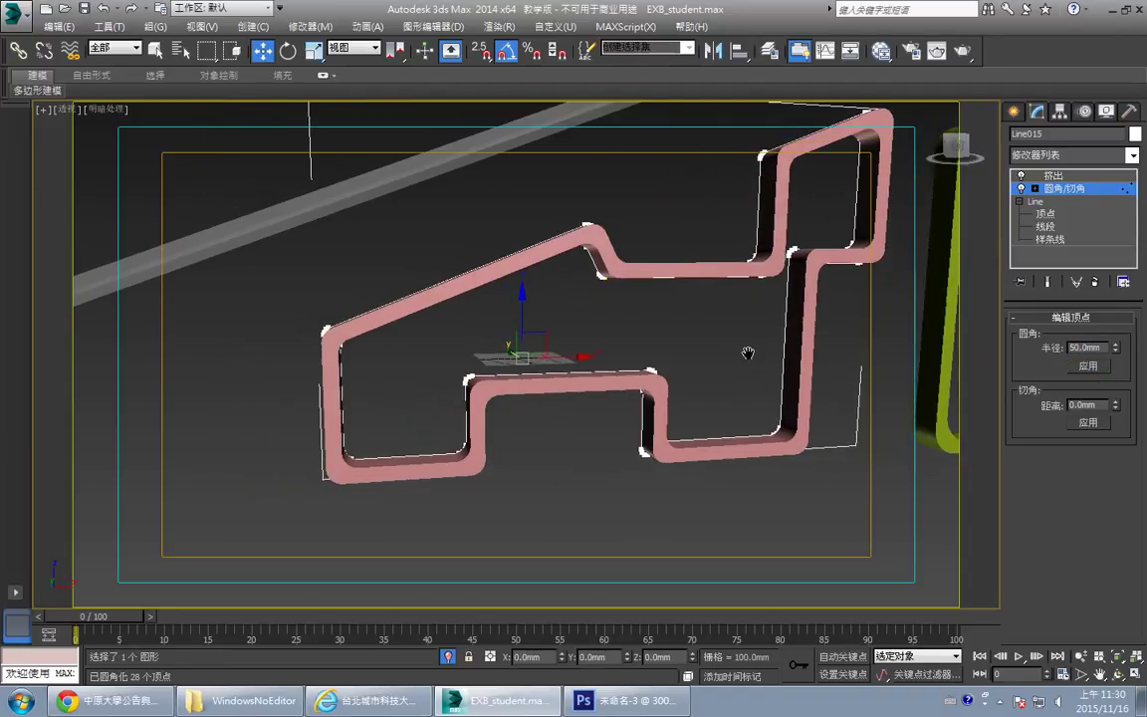
{"action": "left_click", "coordinate": [1063, 177]}
{"action": "middle_click_drag", "start_coordinate": [589, 287], "coordinate": [435, 315]}
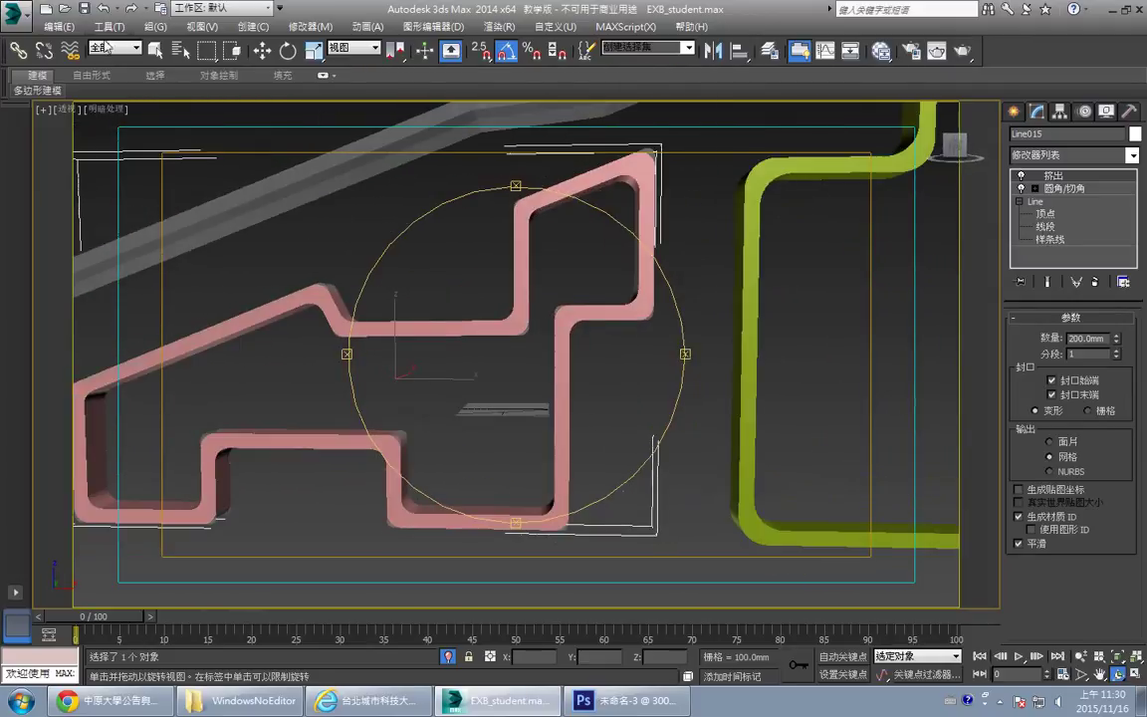
{"action": "left_click", "coordinate": [106, 9]}
- Fillet the vertices at the slanted frame's highest peak with a 100 mm radius in the Fillet/Chamfer modifier
{"action": "left_click", "coordinate": [1064, 188]}
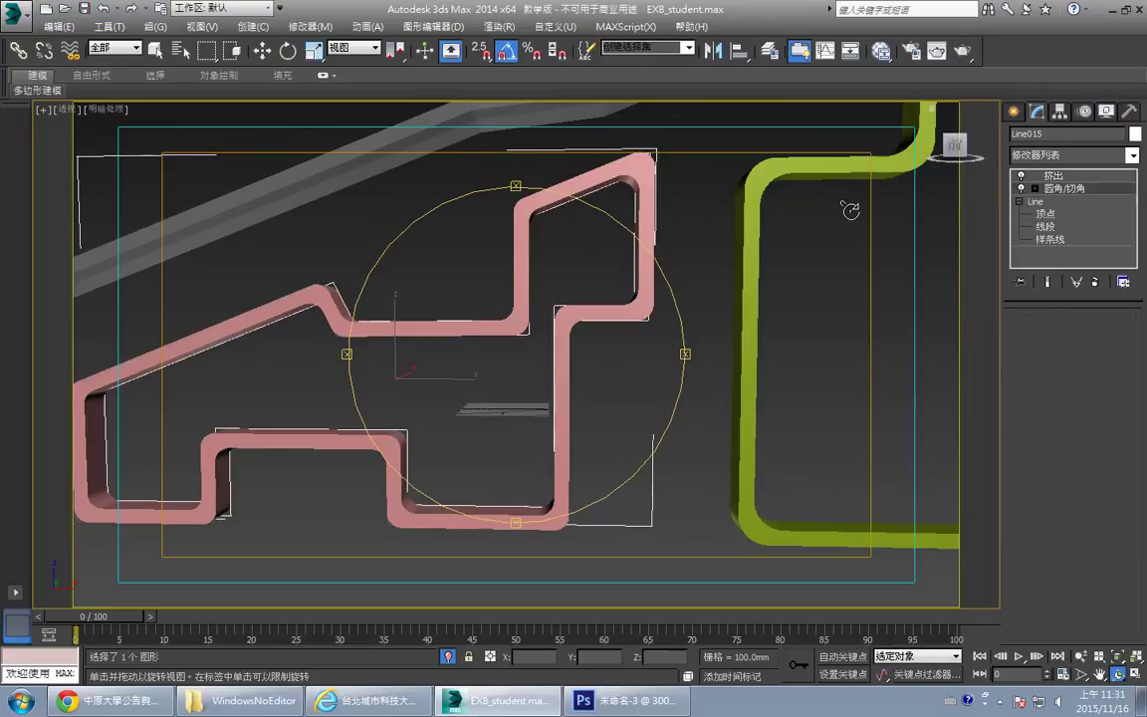
{"action": "left_click_drag", "start_coordinate": [383, 310], "coordinate": [424, 309]}
{"action": "middle_click_drag", "start_coordinate": [417, 307], "coordinate": [483, 288]}
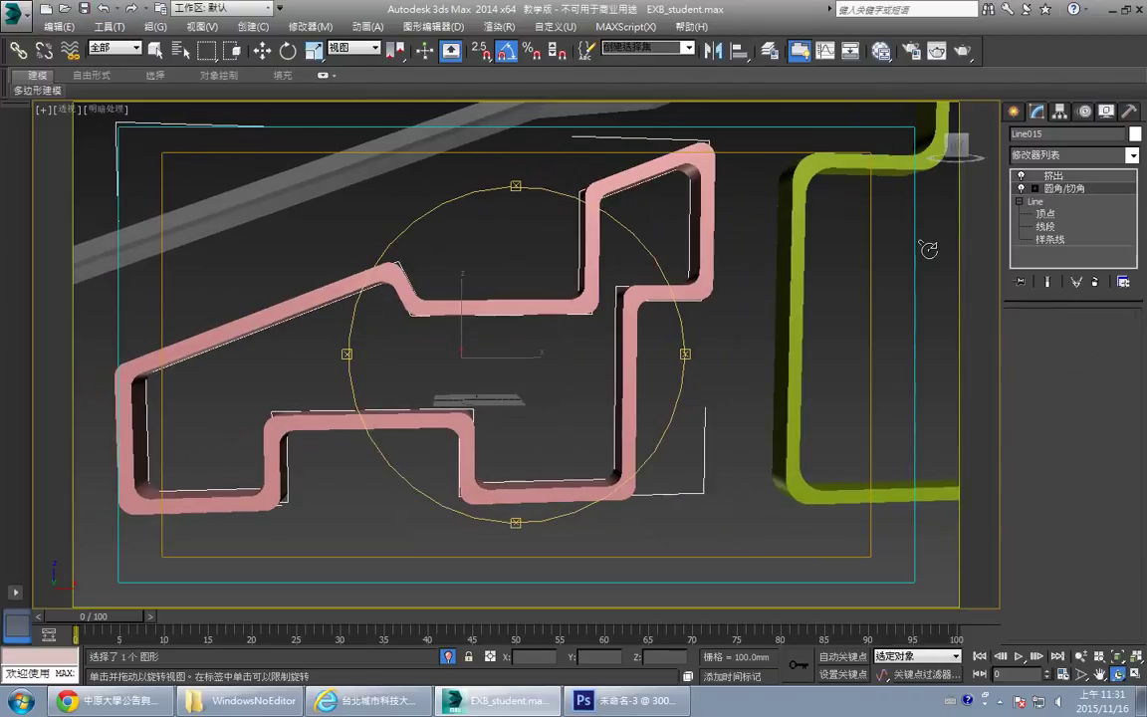
{"action": "left_click", "coordinate": [1034, 188]}
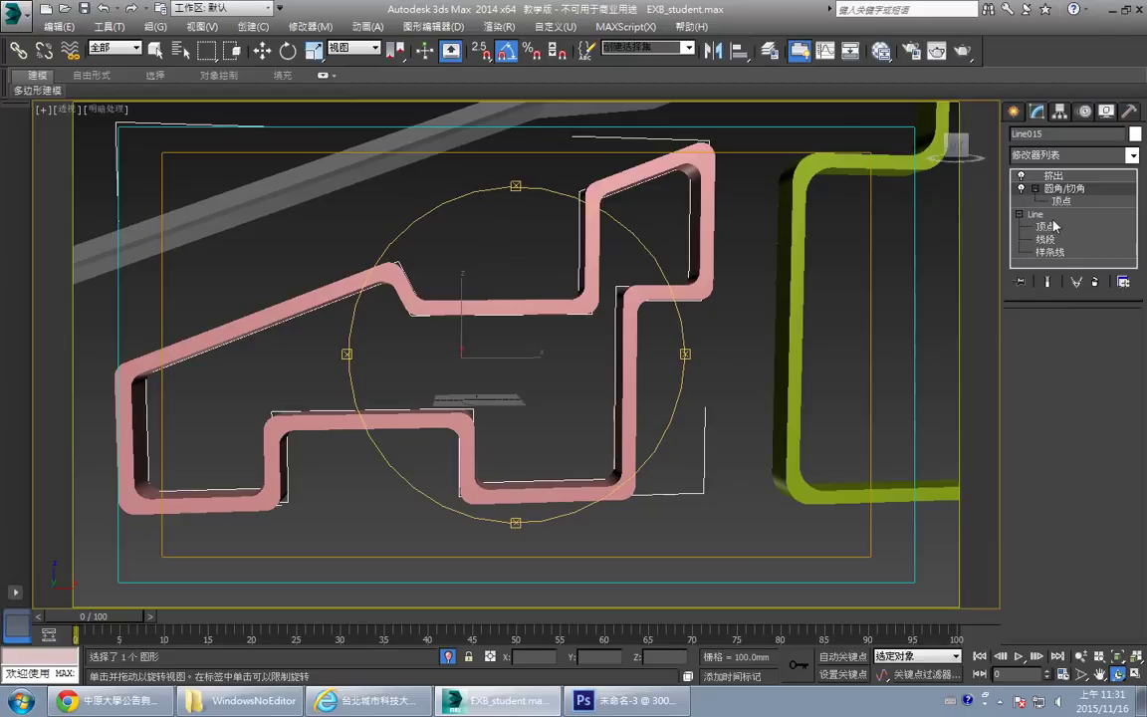
{"action": "left_click", "coordinate": [1061, 200]}
{"action": "key", "text": "w"}
{"action": "middle_click_drag", "start_coordinate": [656, 173], "coordinate": [558, 273], "text": "alt"}
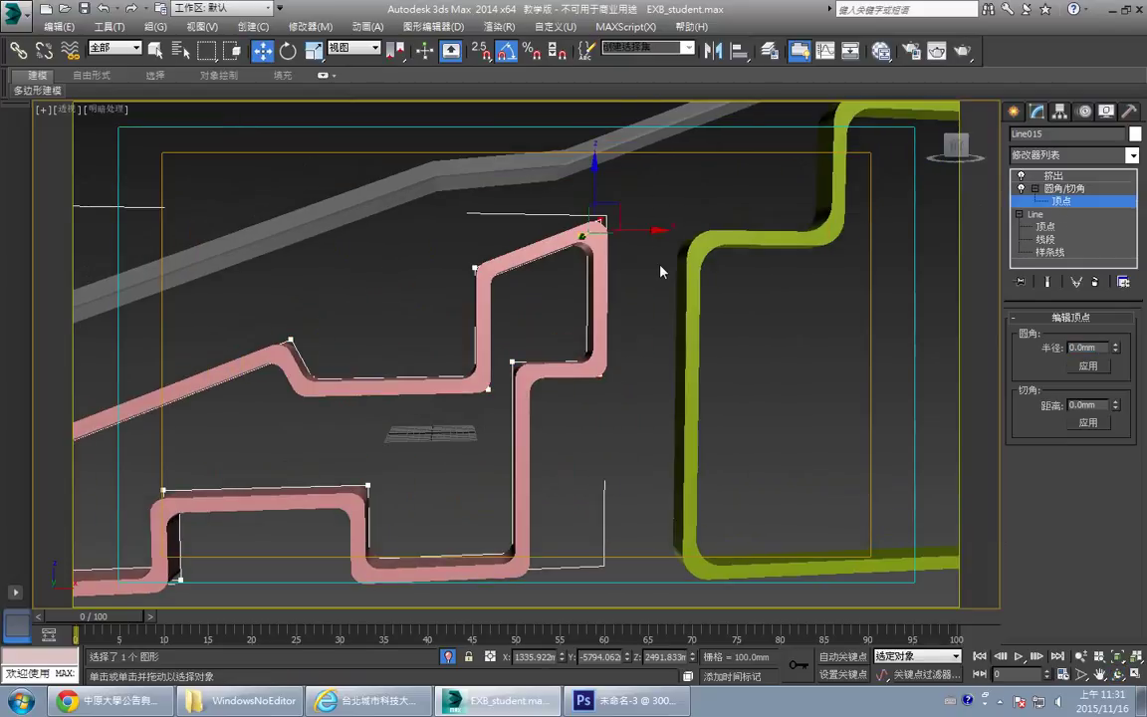
{"action": "middle_click_drag", "start_coordinate": [662, 272], "coordinate": [514, 359]}
{"action": "scroll", "coordinate": [514, 359], "scroll_direction": "up", "scroll_amount": 3}
{"action": "left_click_drag", "start_coordinate": [1106, 348], "coordinate": [1026, 347]}
{"action": "type", "text": "100"}
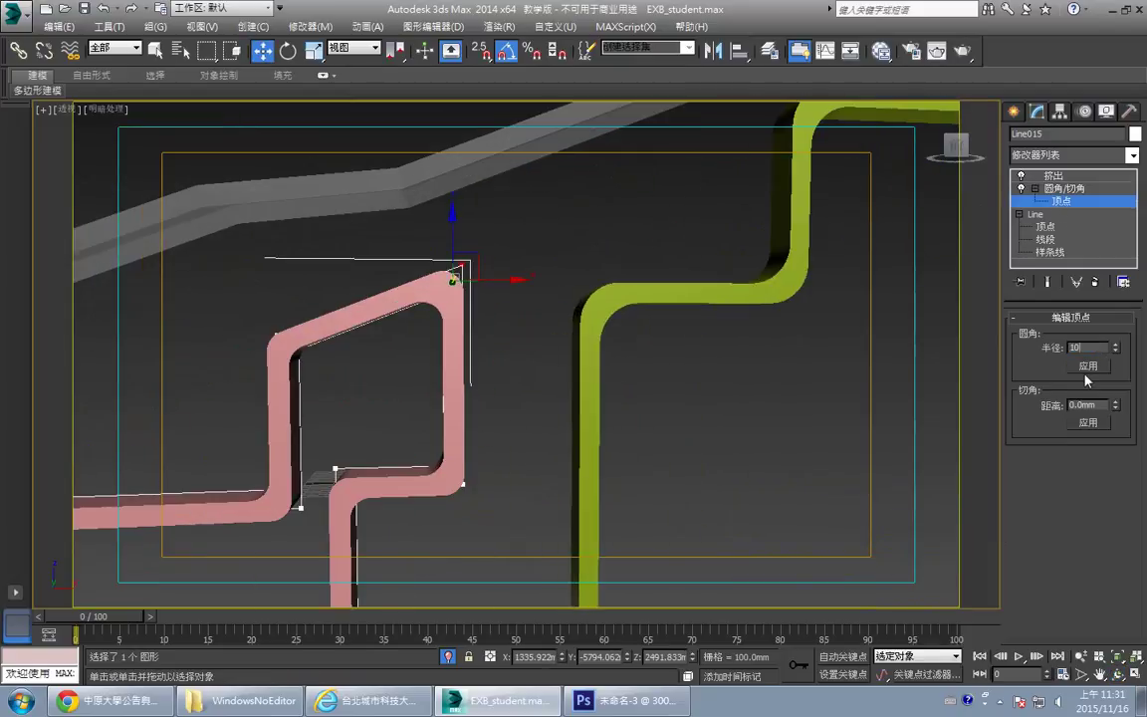
{"action": "left_click", "coordinate": [1092, 367]}
{"action": "middle_click_drag", "start_coordinate": [491, 318], "coordinate": [488, 223]}
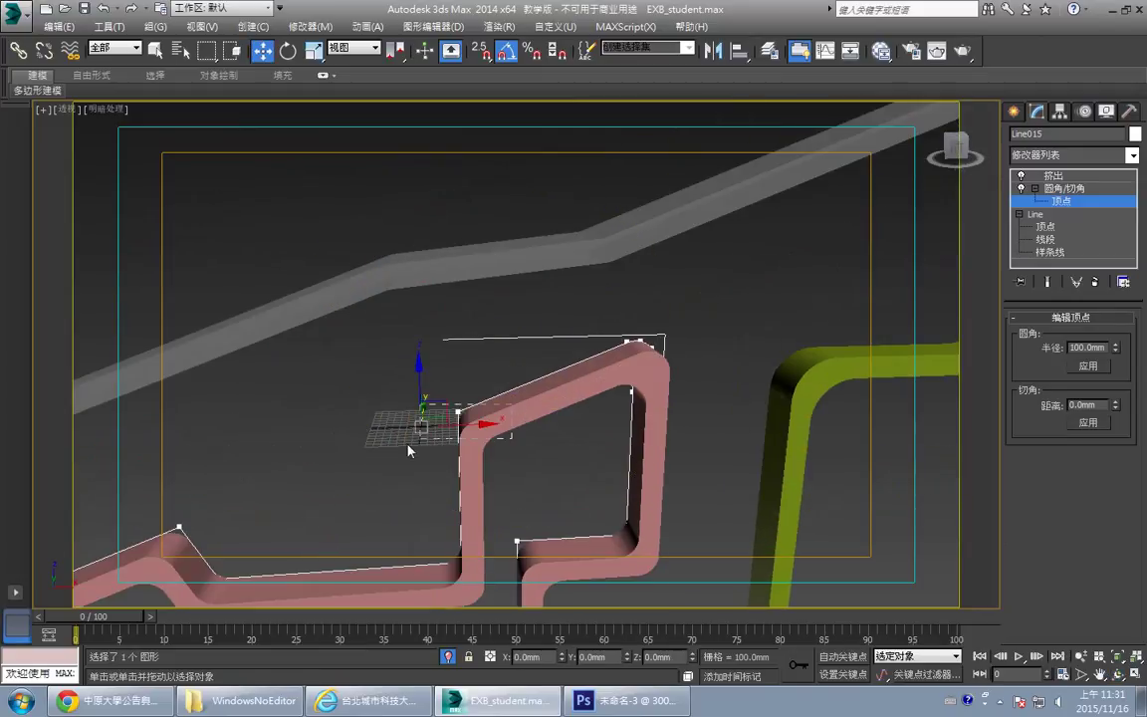
- Fillet the corner at the lower end of the frame's short upper slope with a 50 mm radius
{"action": "left_click", "coordinate": [461, 410]}
{"action": "middle_click_drag", "start_coordinate": [463, 398], "coordinate": [436, 265]}
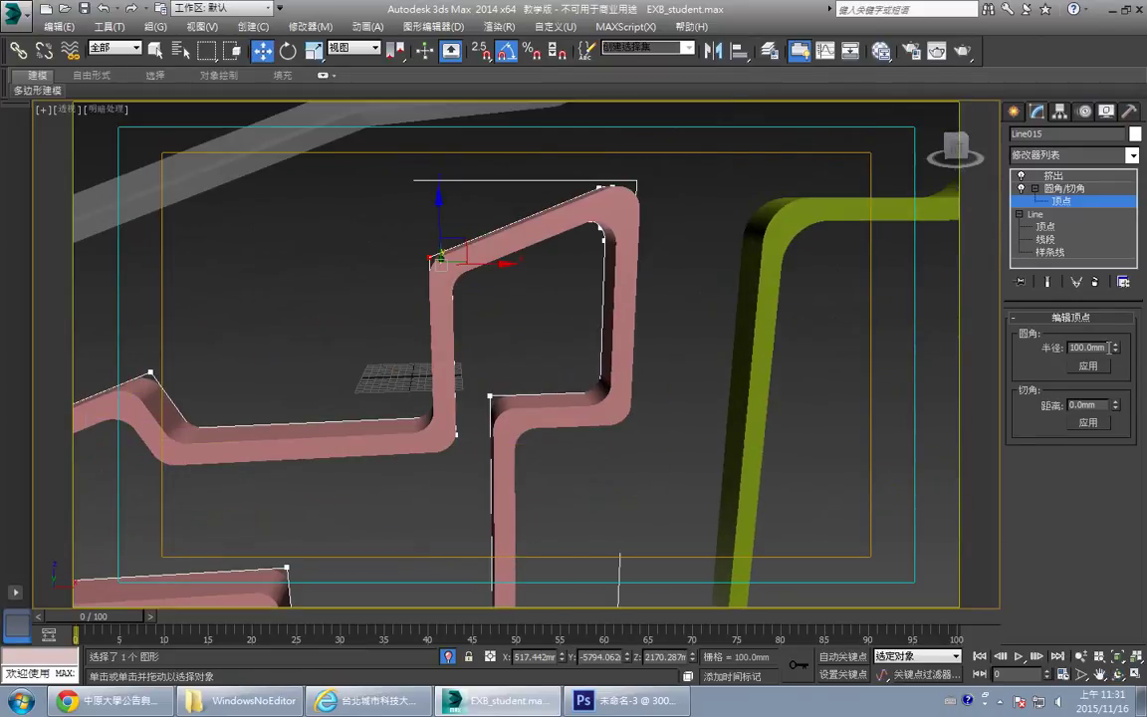
{"action": "left_click_drag", "start_coordinate": [1109, 349], "coordinate": [1030, 364]}
{"action": "type", "text": "50"}
{"action": "left_click", "coordinate": [1089, 366]}
- Try a 50 mm fillet on the frame's inner step corner beside the tall post and undo it
{"action": "middle_click_drag", "start_coordinate": [529, 430], "coordinate": [599, 294]}
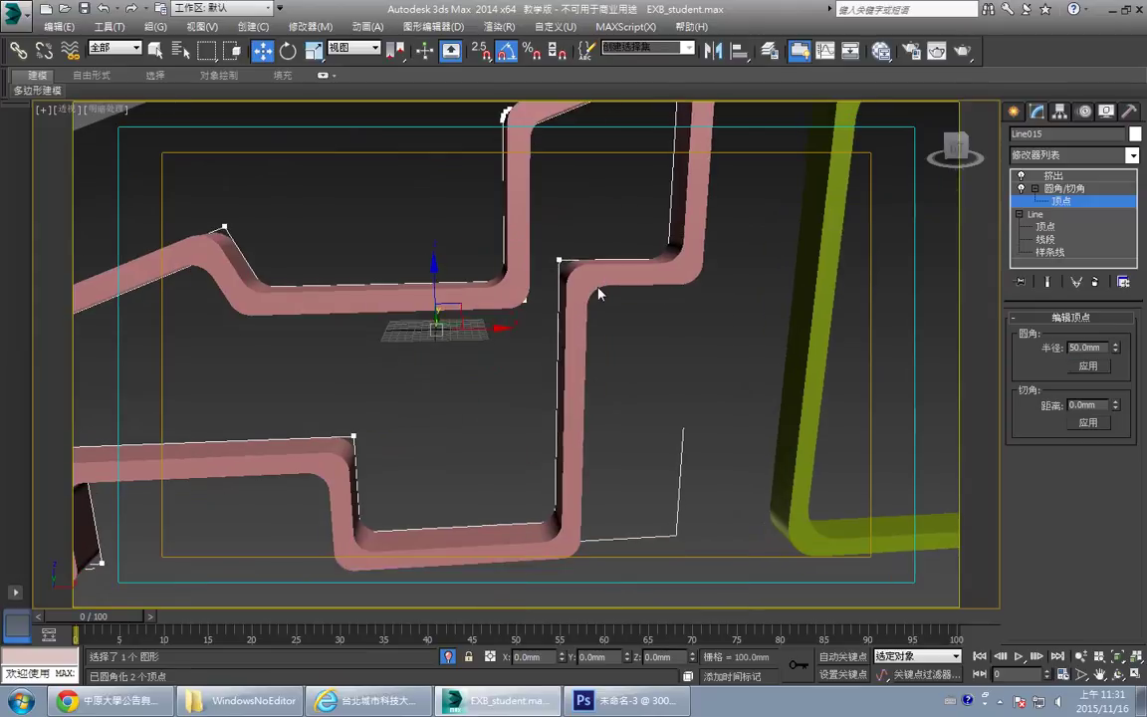
{"action": "left_click_drag", "start_coordinate": [546, 294], "coordinate": [543, 285]}
{"action": "left_click", "coordinate": [1102, 367]}
{"action": "middle_click_drag", "start_coordinate": [638, 398], "coordinate": [501, 306], "text": "alt"}
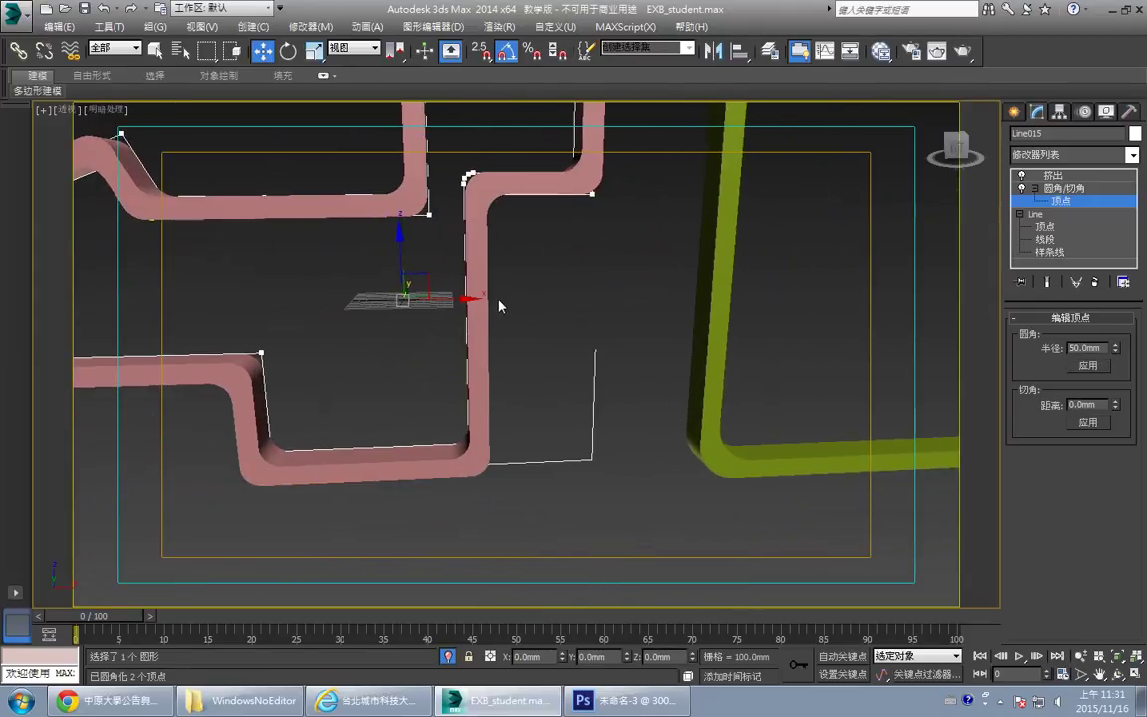
{"action": "key", "text": "ctrl+z"}
- Fillet the inner step corner beside the tall post with a 100 mm radius and return to the Extrude level
{"action": "left_click_drag", "start_coordinate": [439, 225], "coordinate": [421, 229]}
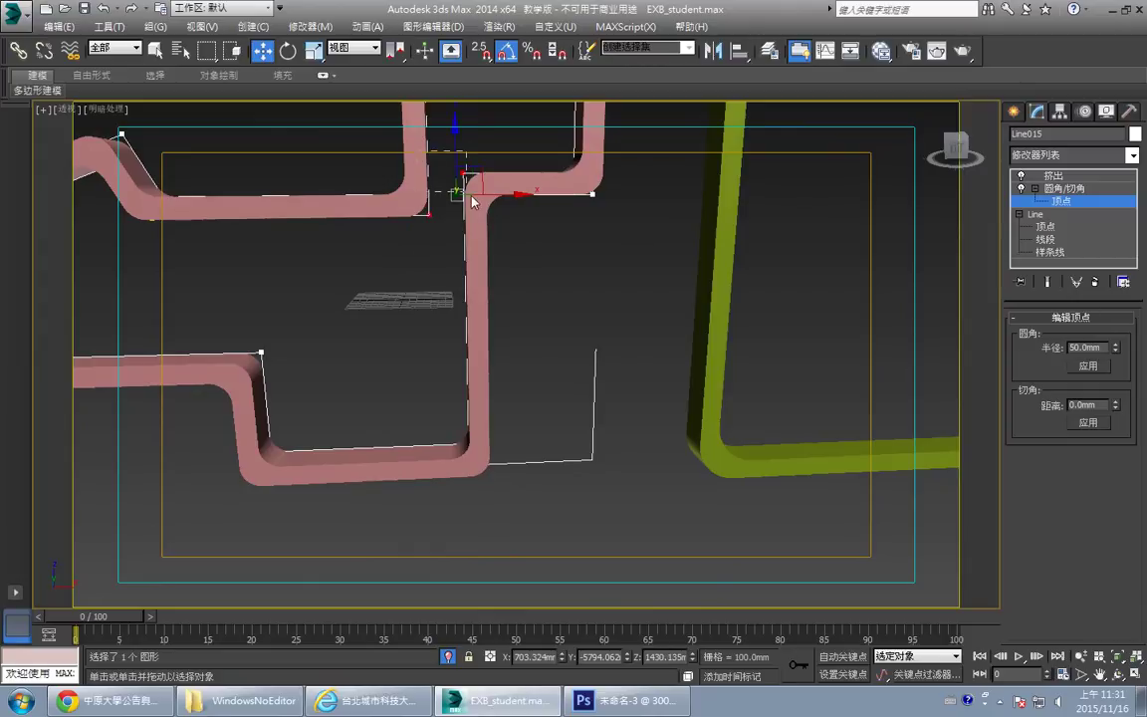
{"action": "left_click_drag", "start_coordinate": [472, 232], "coordinate": [473, 232]}
{"action": "left_click_drag", "start_coordinate": [1105, 348], "coordinate": [1065, 349]}
{"action": "type", "text": "100"}
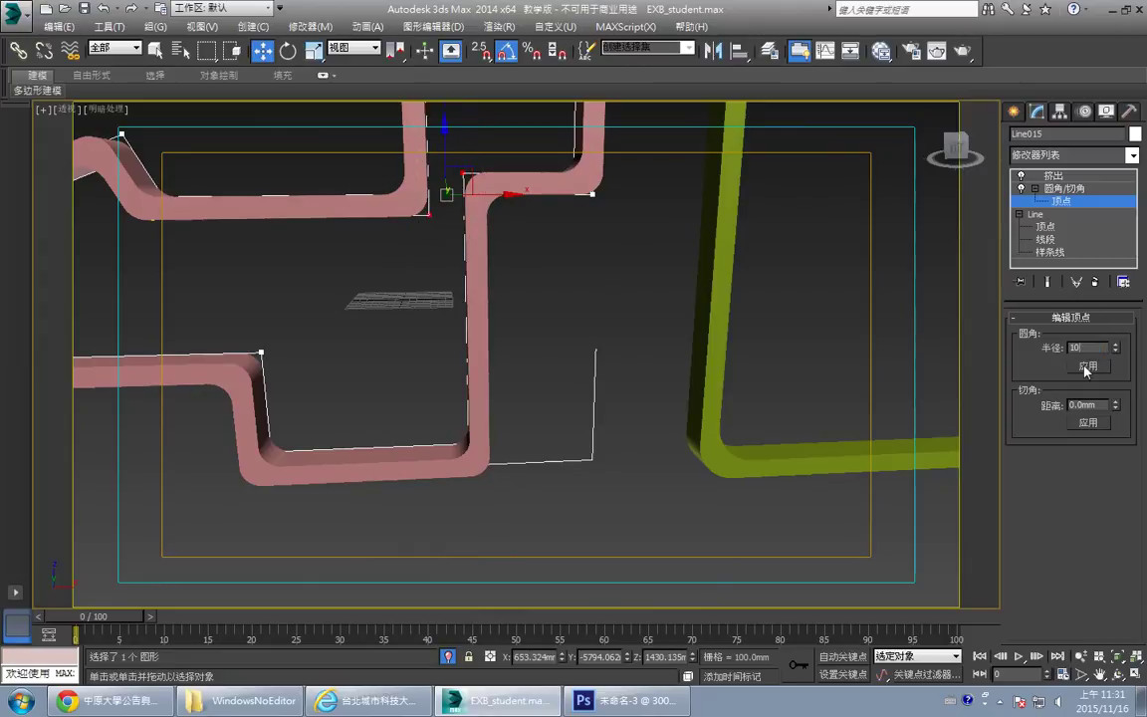
{"action": "left_click", "coordinate": [1084, 366]}
{"action": "middle_click_drag", "start_coordinate": [579, 336], "coordinate": [678, 390]}
{"action": "middle_click_drag", "start_coordinate": [442, 261], "coordinate": [611, 264]}
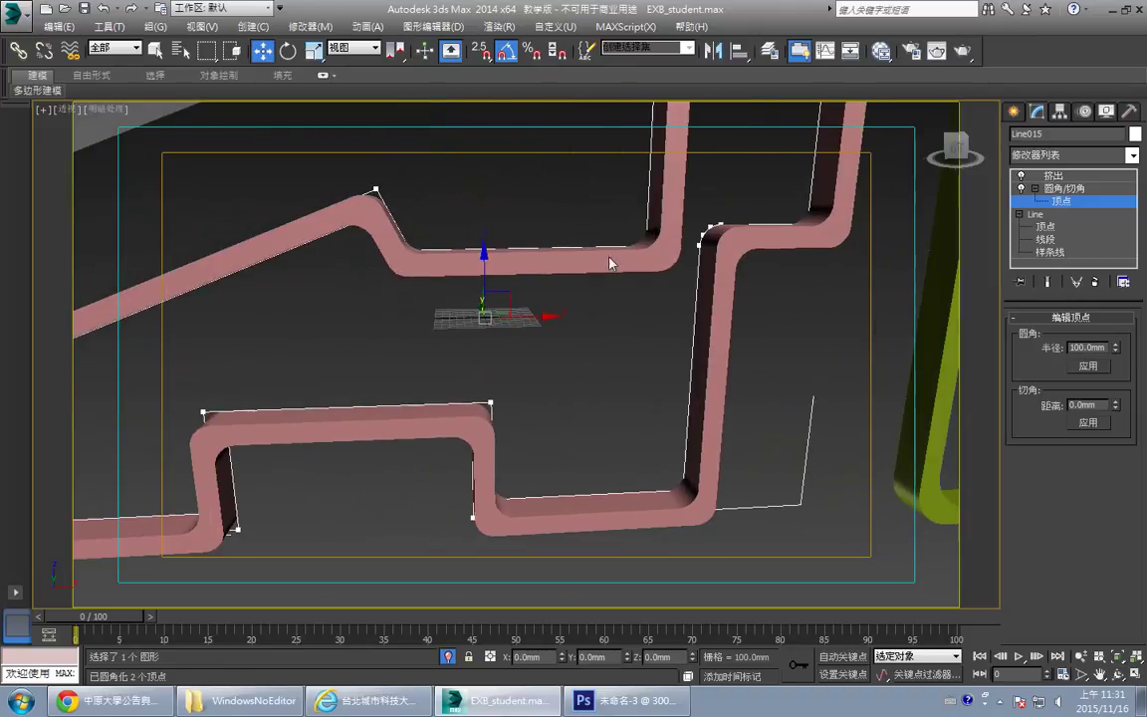
{"action": "left_click", "coordinate": [1073, 176]}
- Select the long folded band above the small frames in the front view
{"action": "scroll", "coordinate": [588, 359], "scroll_direction": "down", "scroll_amount": 3}
{"action": "middle_click_drag", "start_coordinate": [588, 358], "coordinate": [564, 394]}
{"action": "middle_click_drag", "start_coordinate": [677, 204], "coordinate": [571, 297], "text": "alt"}
{"action": "key", "text": "alt+w"}
{"action": "right_click", "coordinate": [738, 177]}
{"action": "key", "text": "alt+w"}
{"action": "scroll", "coordinate": [637, 320], "scroll_direction": "down", "scroll_amount": 6}
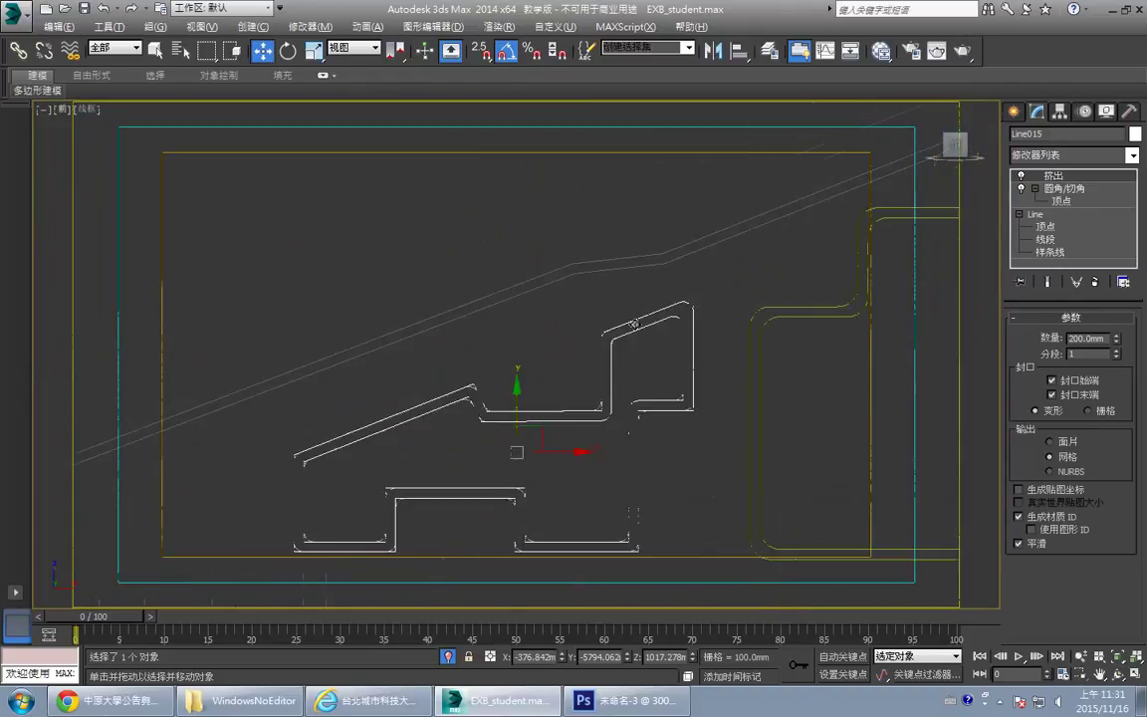
{"action": "middle_click_drag", "start_coordinate": [657, 233], "coordinate": [660, 261]}
{"action": "left_click", "coordinate": [685, 277]}
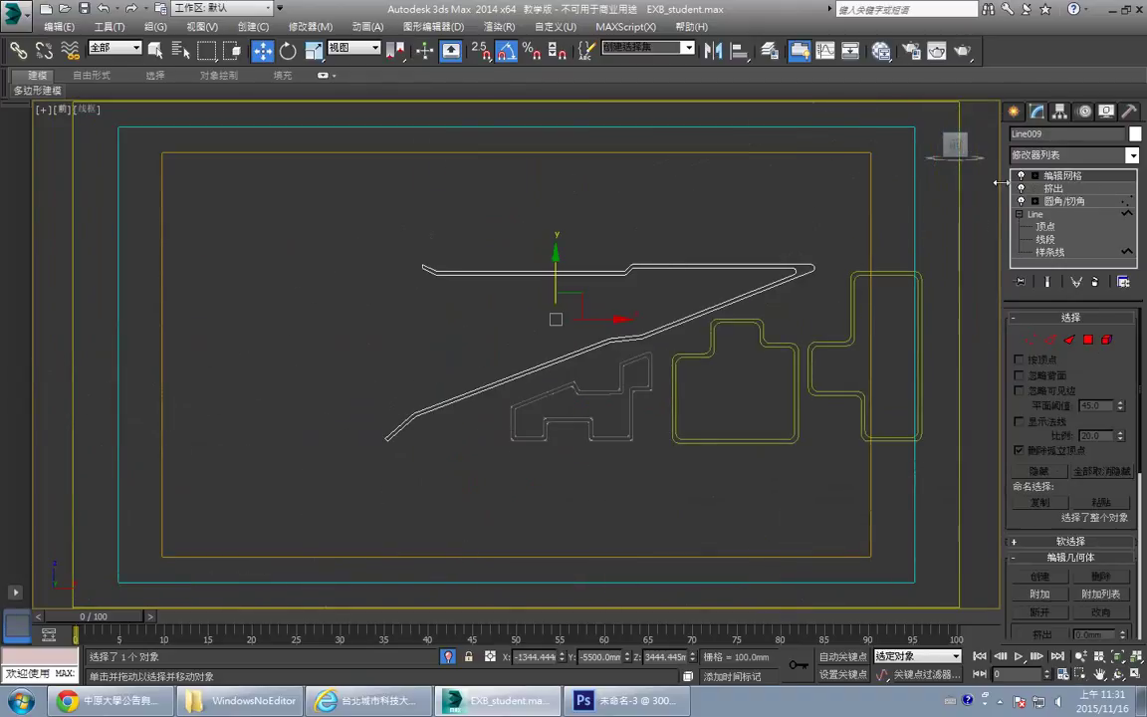
- Examine the folded band's bends and its Extrude, Fillet/Chamfer and Line spline levels
{"action": "scroll", "coordinate": [619, 256], "scroll_direction": "up", "scroll_amount": 2}
{"action": "middle_click_drag", "start_coordinate": [619, 255], "coordinate": [717, 330]}
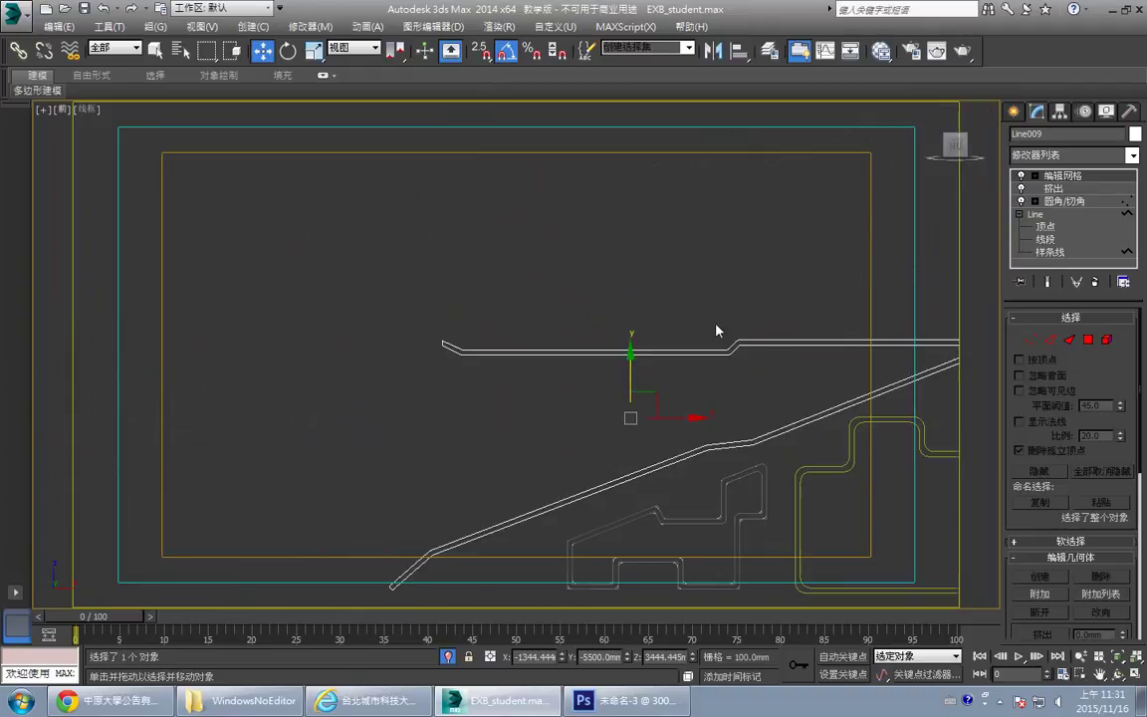
{"action": "scroll", "coordinate": [717, 330], "scroll_direction": "up", "scroll_amount": 2}
{"action": "middle_click_drag", "start_coordinate": [489, 343], "coordinate": [555, 326]}
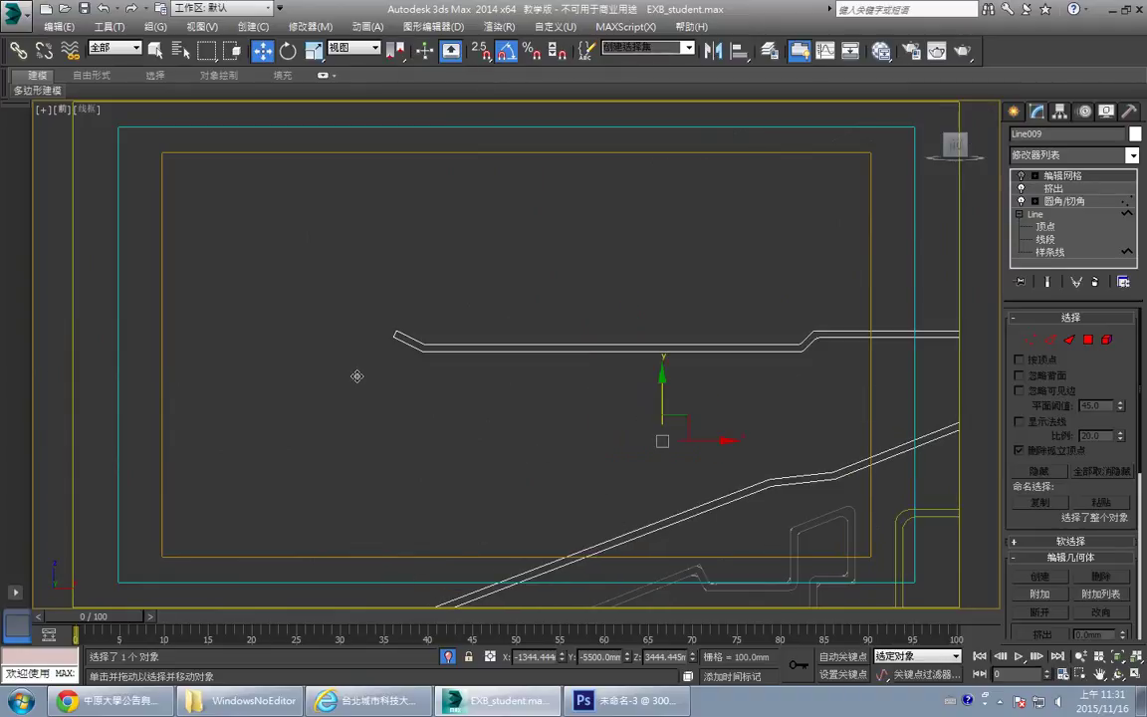
{"action": "left_click", "coordinate": [1020, 188]}
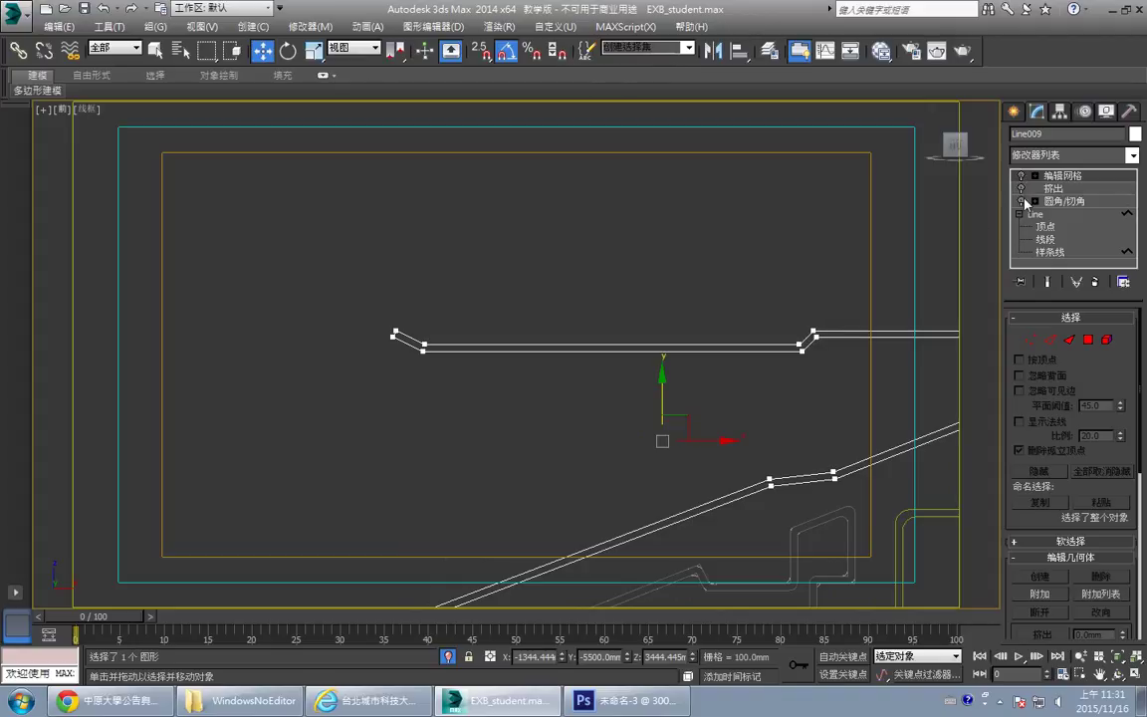
{"action": "middle_click_drag", "start_coordinate": [854, 341], "coordinate": [697, 257]}
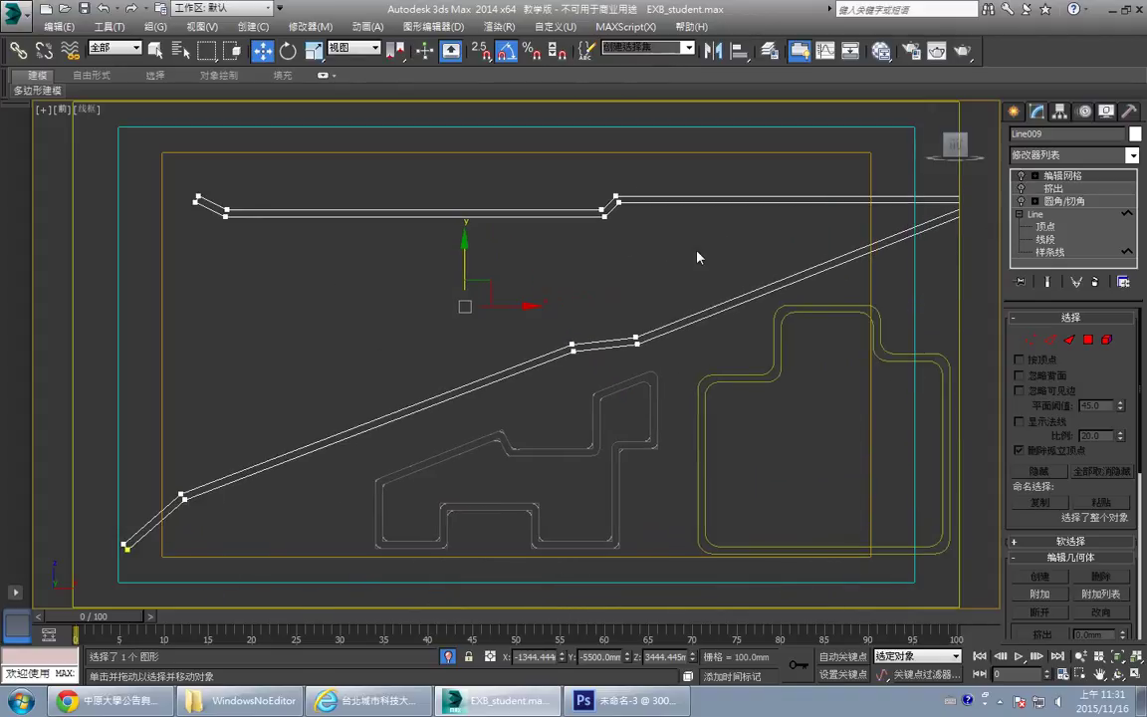
{"action": "left_click", "coordinate": [1036, 214]}
{"action": "left_click", "coordinate": [1064, 201]}
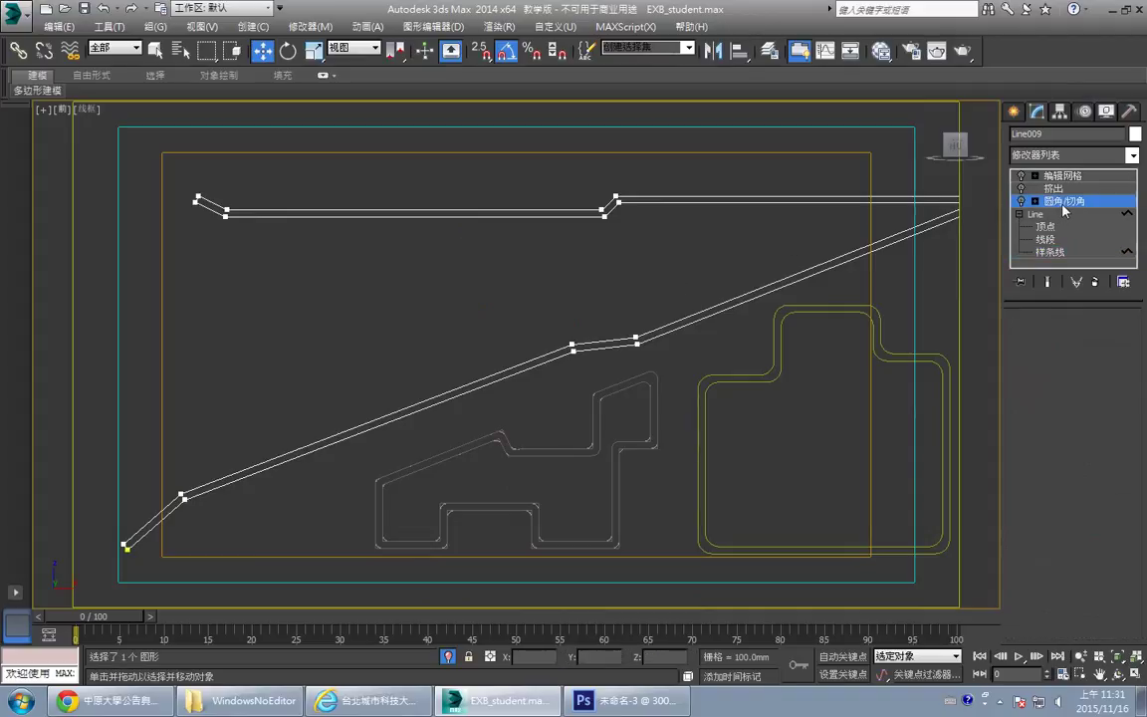
{"action": "left_click", "coordinate": [1051, 252]}
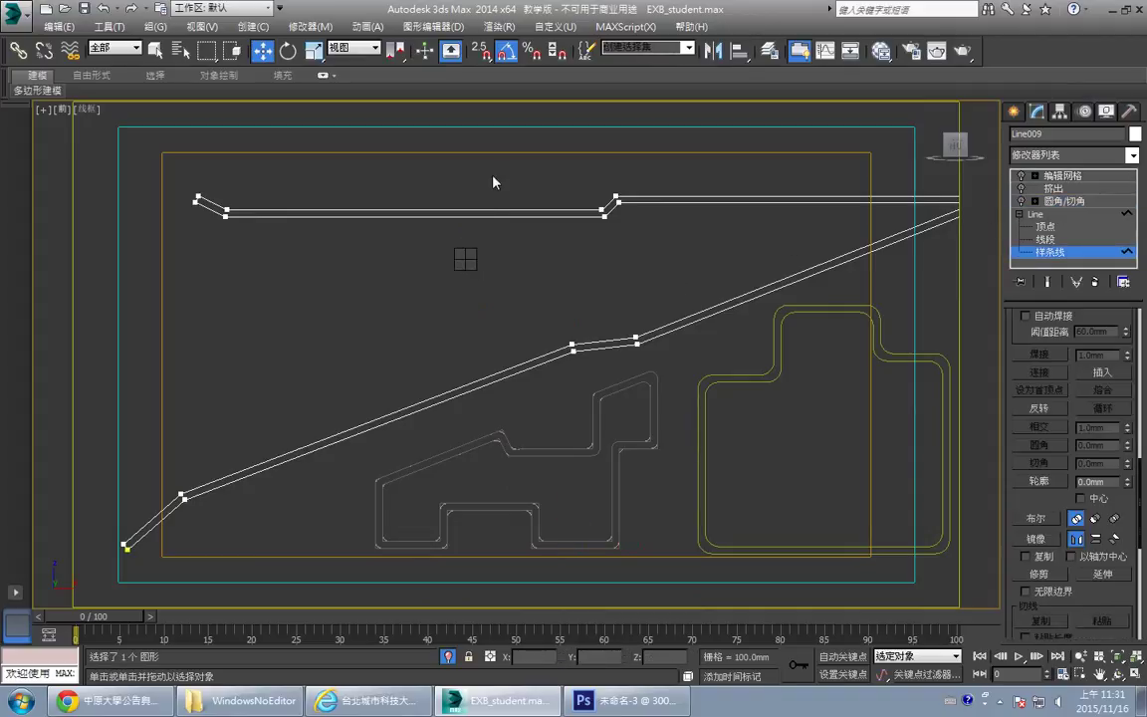
- Start a vertex-snapped Line along the lower edge of the band's upper arm, from its free end through the first three bends
{"action": "key", "text": "l"}
{"action": "middle_click_drag", "start_coordinate": [391, 264], "coordinate": [399, 265]}
{"action": "key", "text": "s"}
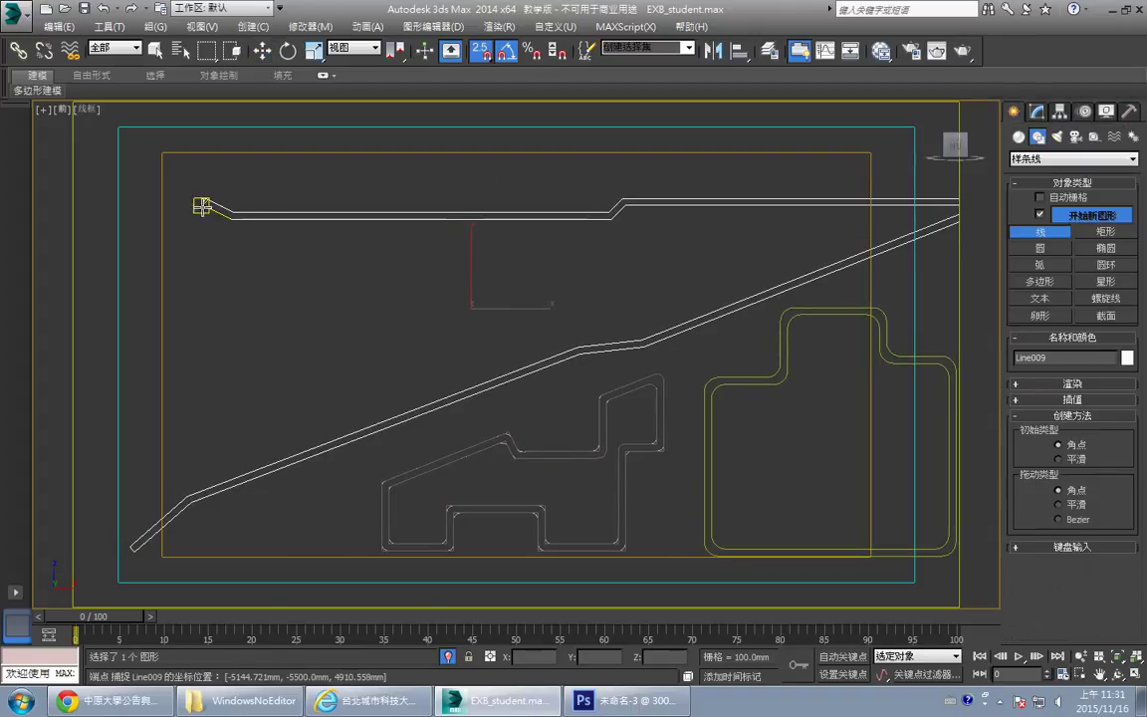
{"action": "left_click", "coordinate": [202, 205]}
{"action": "left_click", "coordinate": [231, 218]}
{"action": "left_click", "coordinate": [610, 218]}
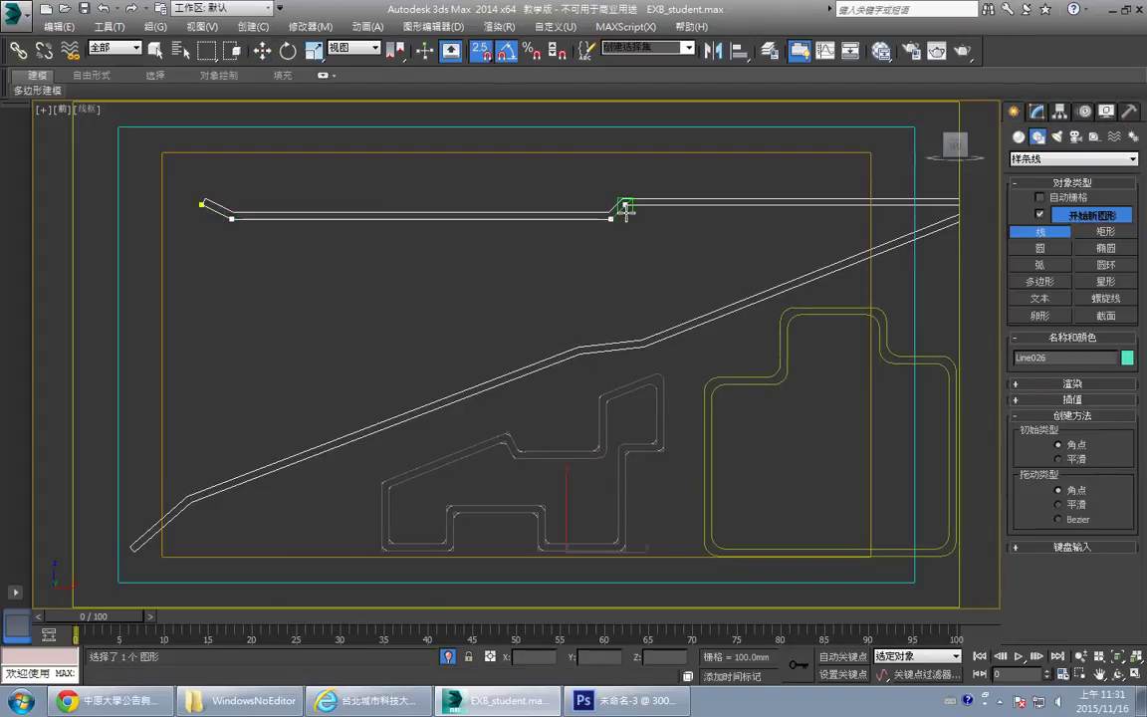
{"action": "left_click", "coordinate": [625, 206]}
- Continue the vertex-snapped Line around the inside of the band's sharp tip and through the two middle bends of the sloping arm
{"action": "scroll", "coordinate": [906, 248], "scroll_direction": "down", "scroll_amount": 3}
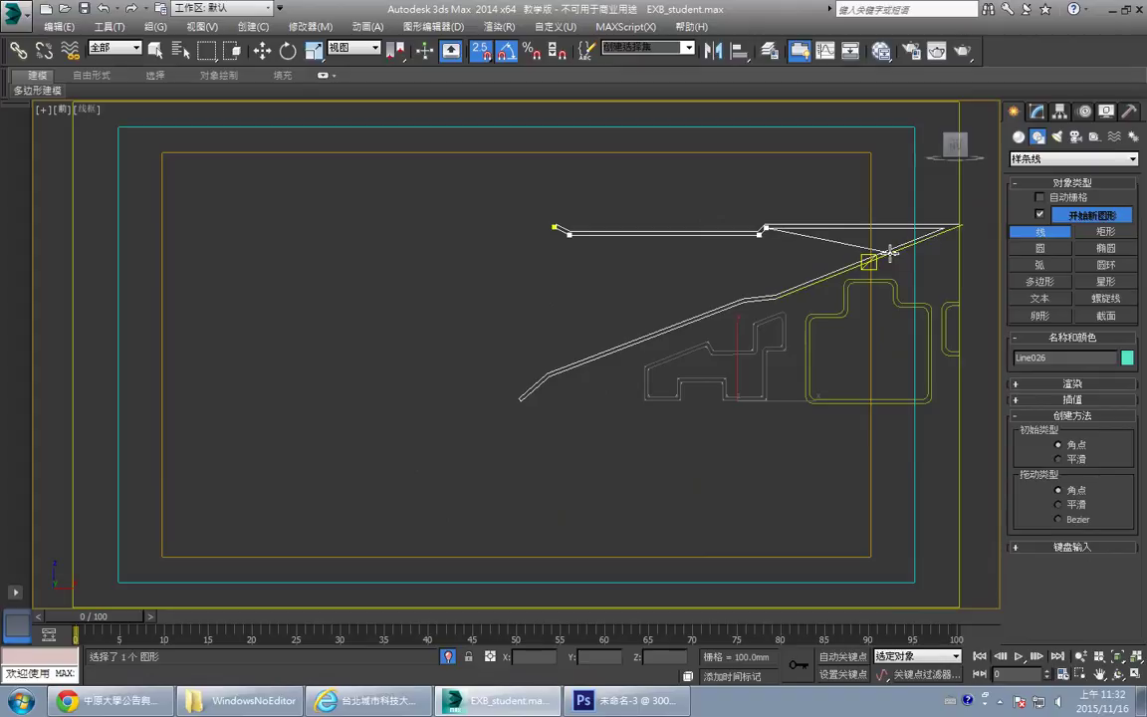
{"action": "middle_click_drag", "start_coordinate": [898, 254], "coordinate": [567, 348]}
{"action": "scroll", "coordinate": [567, 349], "scroll_direction": "up", "scroll_amount": 3}
{"action": "middle_click_drag", "start_coordinate": [447, 333], "coordinate": [640, 277]}
{"action": "middle_click_drag", "start_coordinate": [801, 264], "coordinate": [675, 267]}
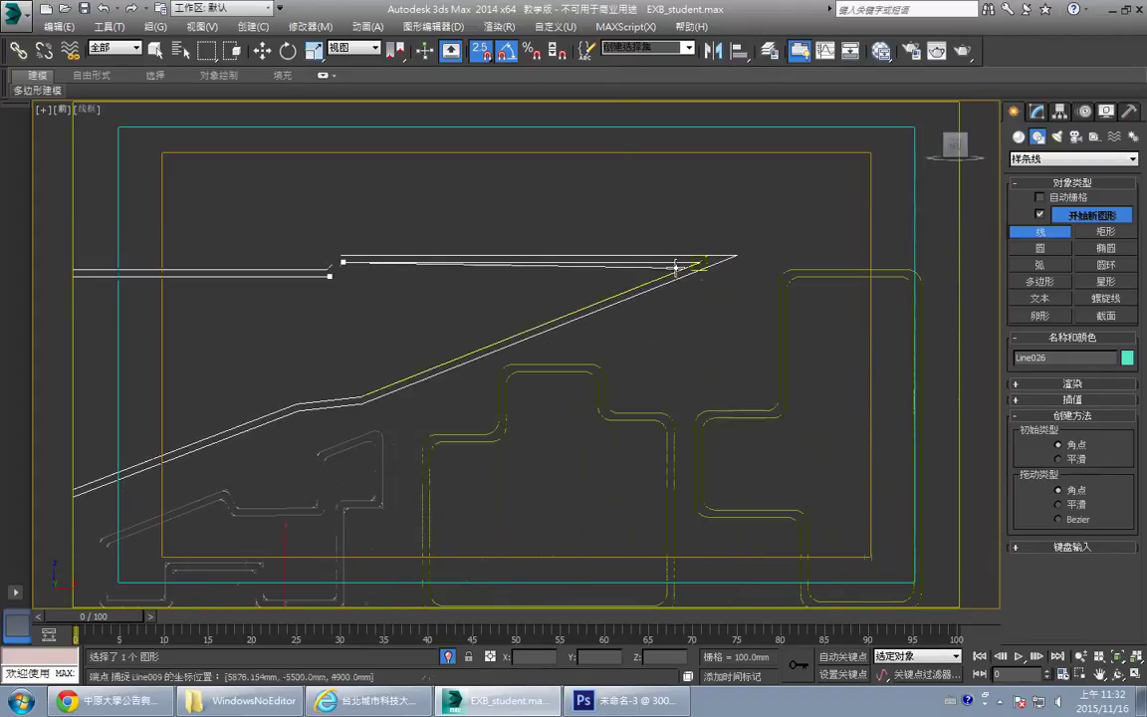
{"action": "left_click", "coordinate": [687, 266]}
{"action": "middle_click_drag", "start_coordinate": [241, 398], "coordinate": [754, 252]}
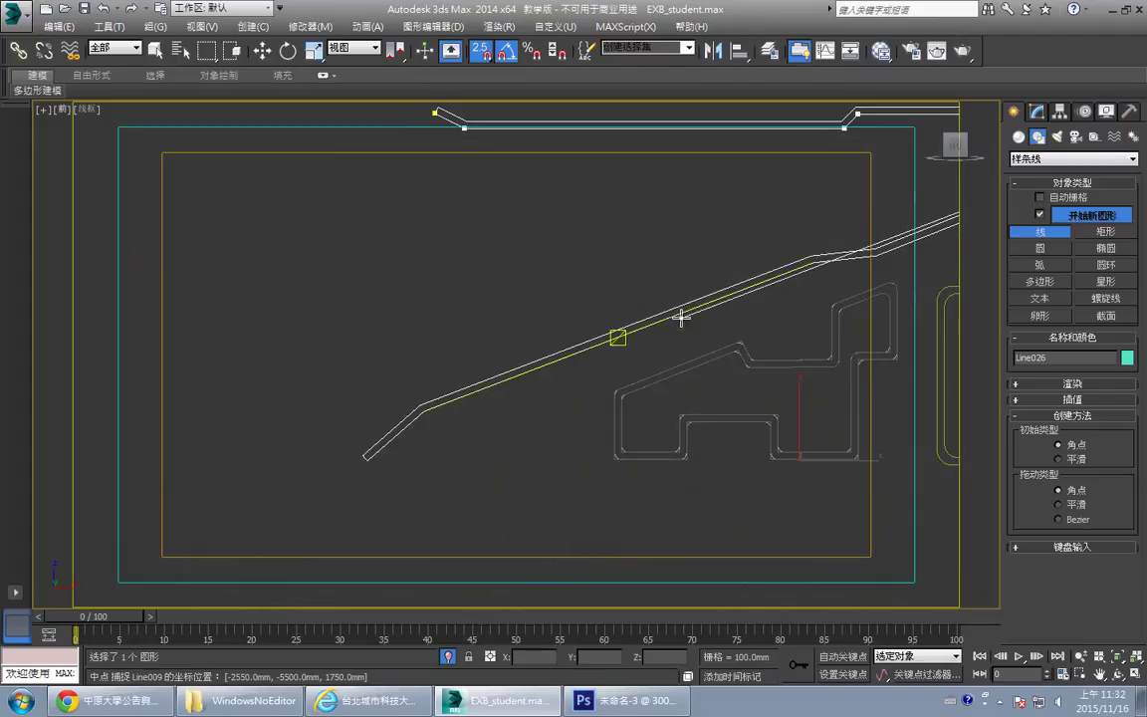
{"action": "middle_click_drag", "start_coordinate": [681, 317], "coordinate": [547, 333]}
{"action": "left_click", "coordinate": [738, 263]}
{"action": "left_click", "coordinate": [679, 268]}
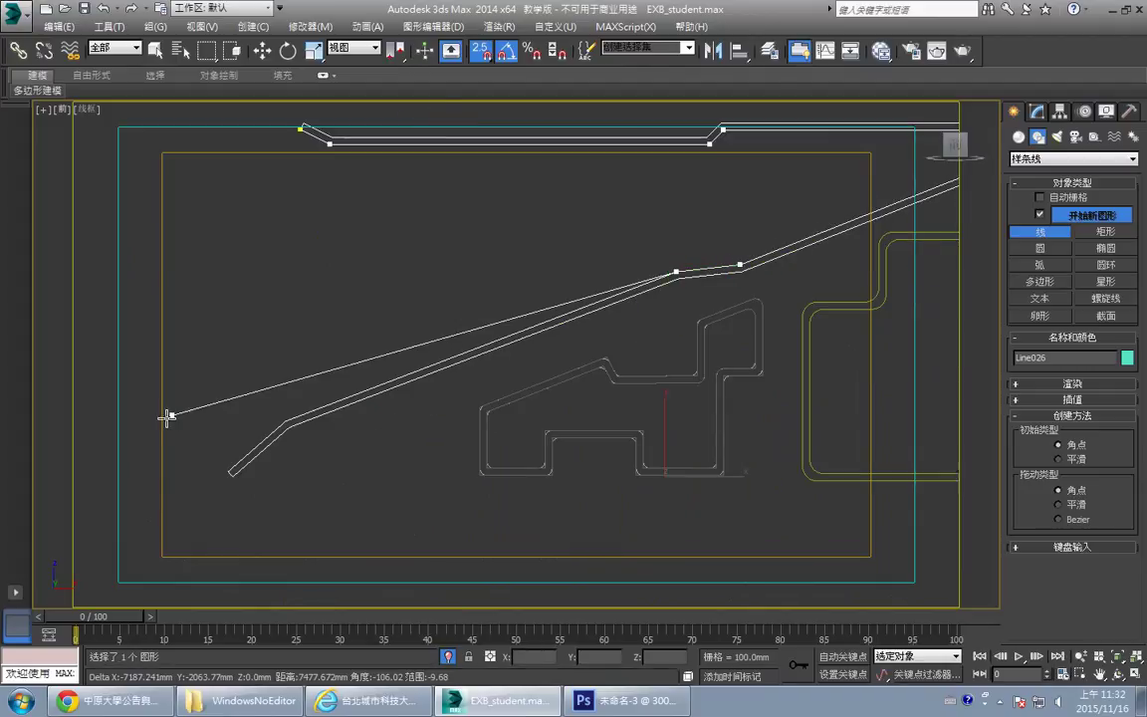
- Extend the Line through the last bend to the sloping arm's lower free end and finish it open there
{"action": "left_click", "coordinate": [286, 421]}
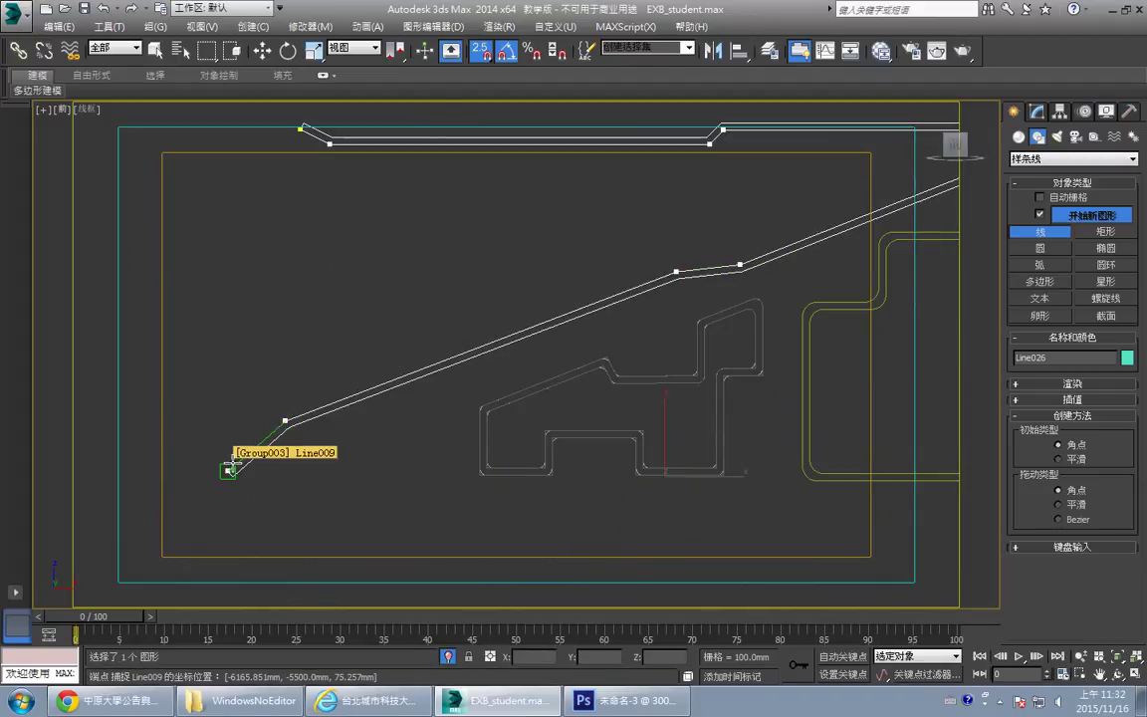
{"action": "left_click", "coordinate": [228, 469]}
{"action": "left_click", "coordinate": [819, 239]}
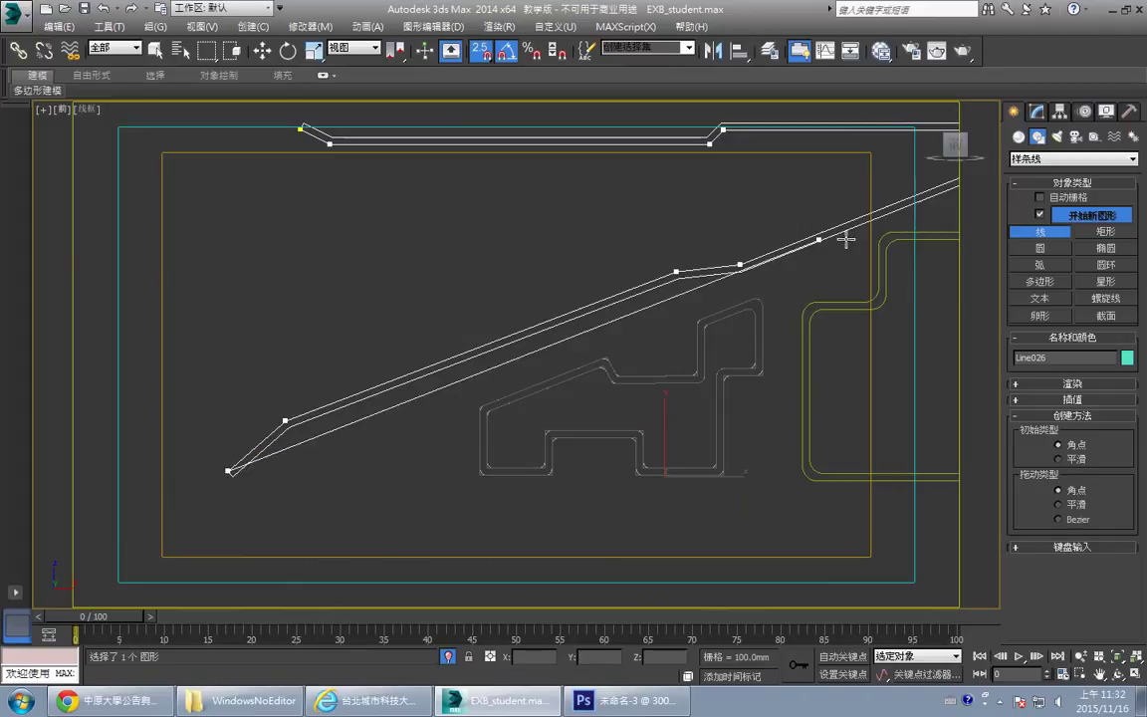
{"action": "key", "text": "BackSpace"}
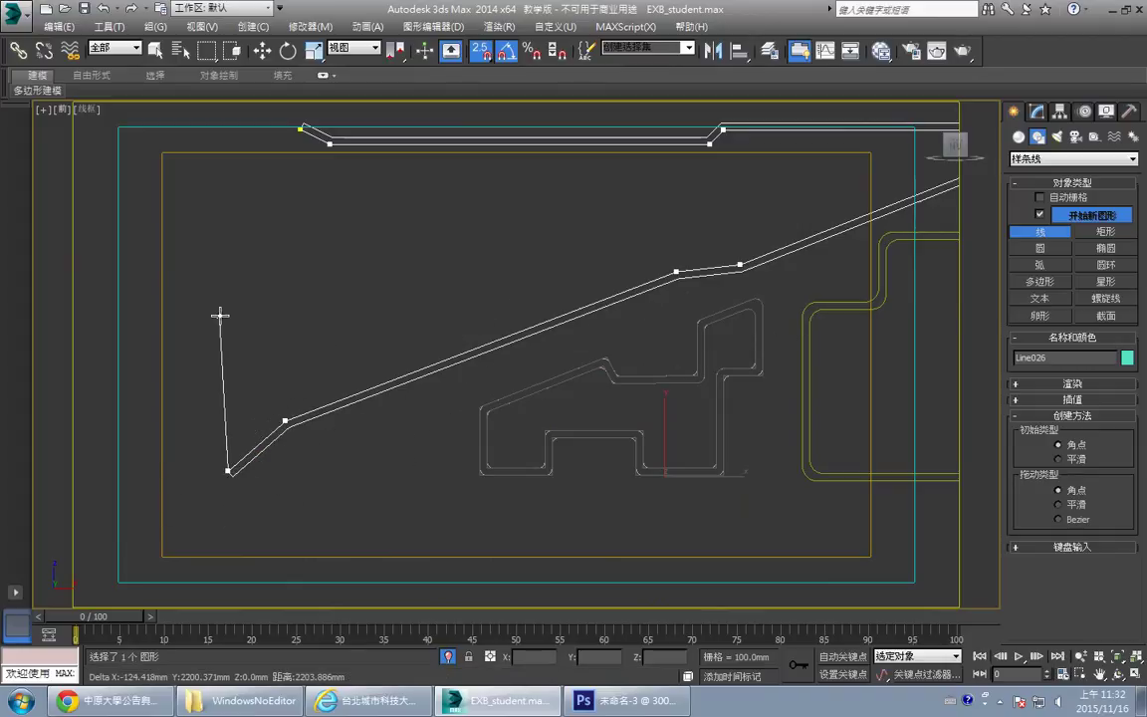
{"action": "right_click", "coordinate": [291, 331]}
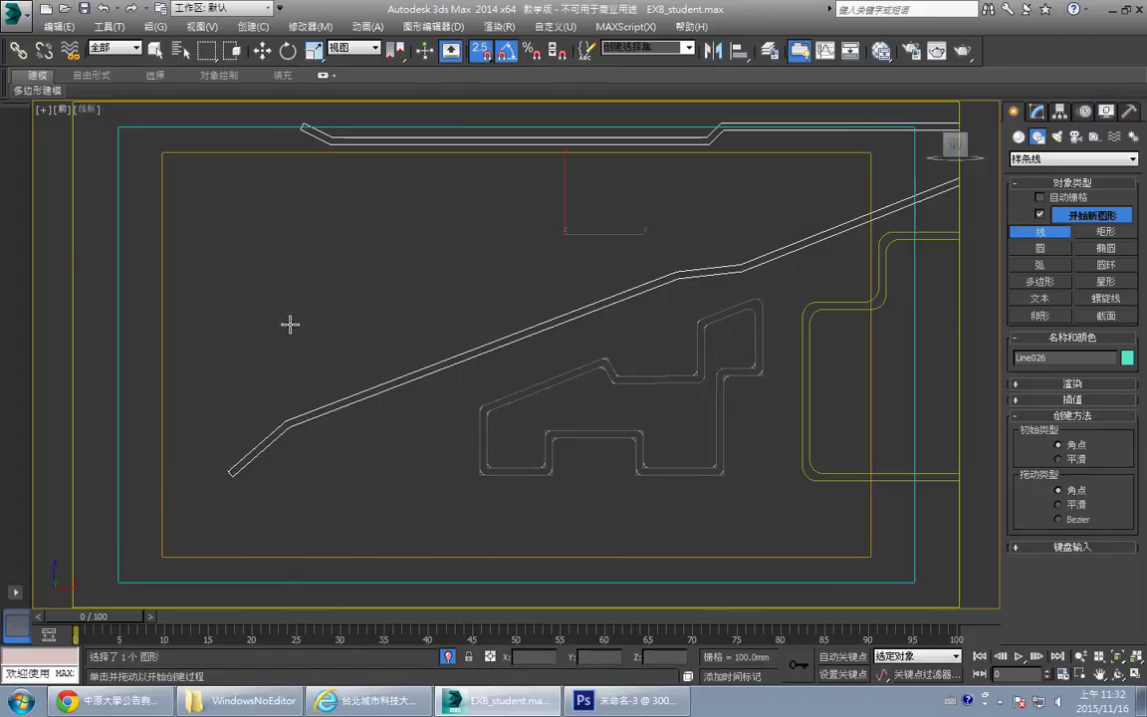
- Outline the traced spline to the folded band's thickness, turn snapping off and return to the Line's object level
{"action": "left_click", "coordinate": [1036, 111]}
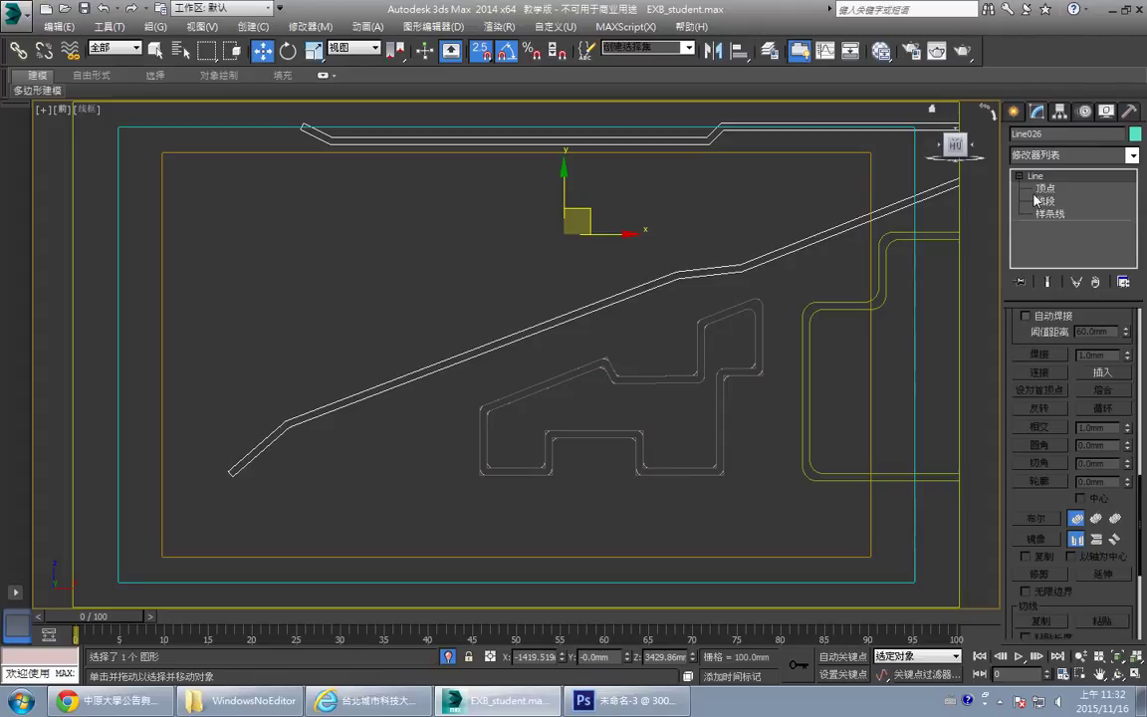
{"action": "left_click", "coordinate": [1047, 215]}
{"action": "left_click", "coordinate": [835, 224]}
{"action": "middle_click_drag", "start_coordinate": [907, 303], "coordinate": [833, 314]}
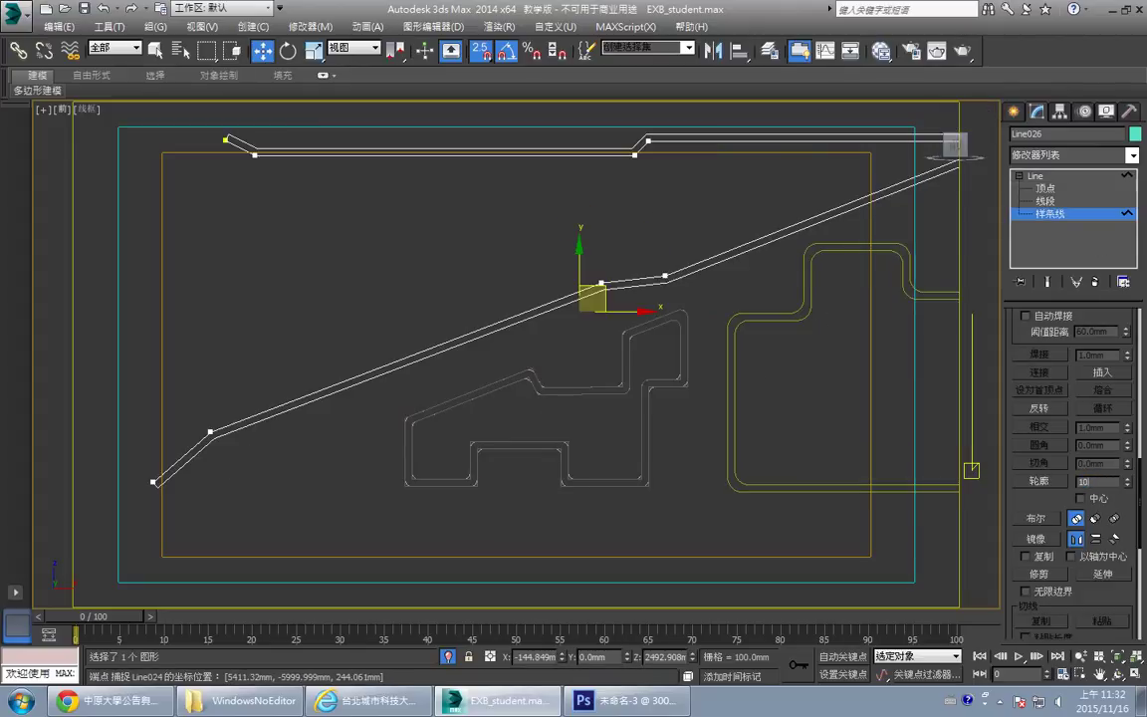
{"action": "key", "text": "Return"}
{"action": "middle_click_drag", "start_coordinate": [443, 378], "coordinate": [464, 422]}
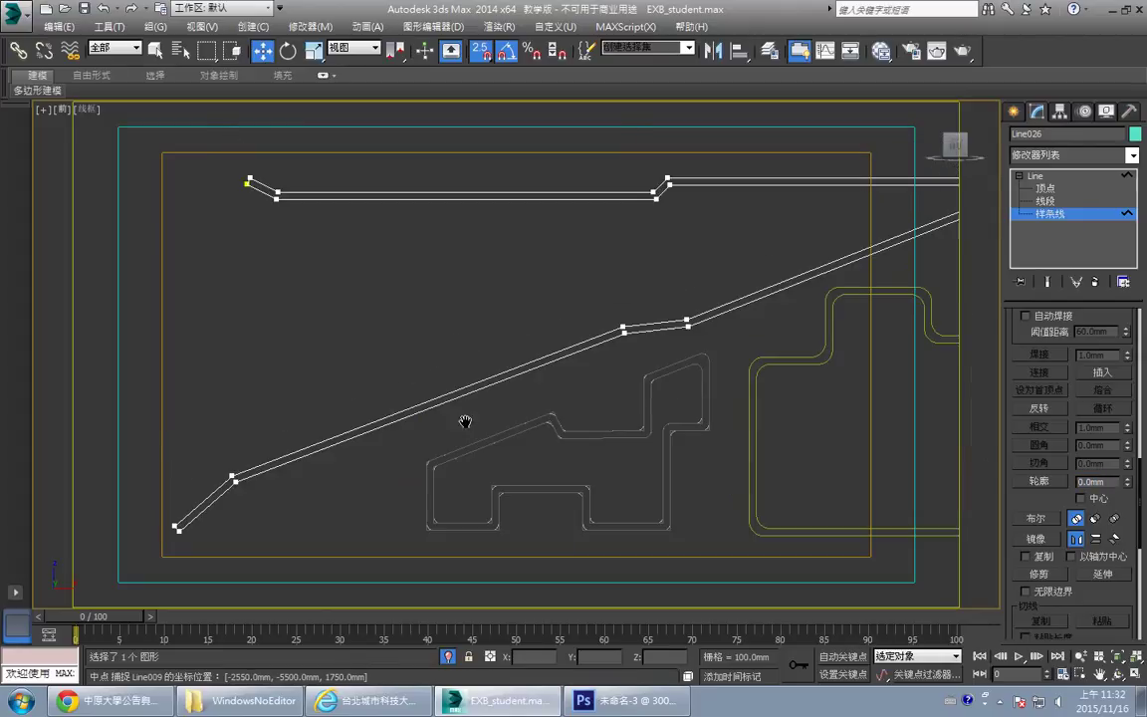
{"action": "middle_click_drag", "start_coordinate": [420, 278], "coordinate": [454, 333]}
{"action": "scroll", "coordinate": [454, 333], "scroll_direction": "up", "scroll_amount": 1}
{"action": "middle_click_drag", "start_coordinate": [328, 288], "coordinate": [469, 379]}
{"action": "scroll", "coordinate": [469, 378], "scroll_direction": "up", "scroll_amount": 2}
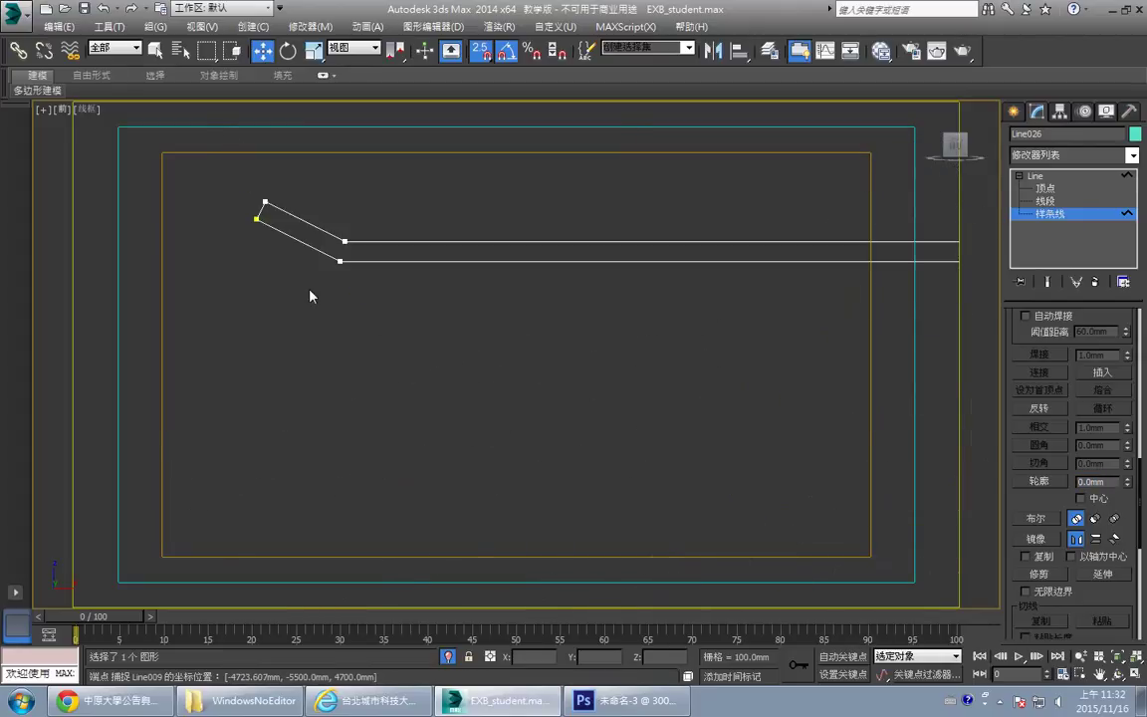
{"action": "key", "text": "s"}
{"action": "left_click", "coordinate": [1075, 177]}
- Add a Fillet/Chamfer modifier to the outlined band
{"action": "middle_click_drag", "start_coordinate": [782, 317], "coordinate": [757, 320]}
{"action": "left_click", "coordinate": [1137, 155]}
{"action": "left_click", "coordinate": [1137, 156]}
{"action": "left_click", "coordinate": [1137, 156]}
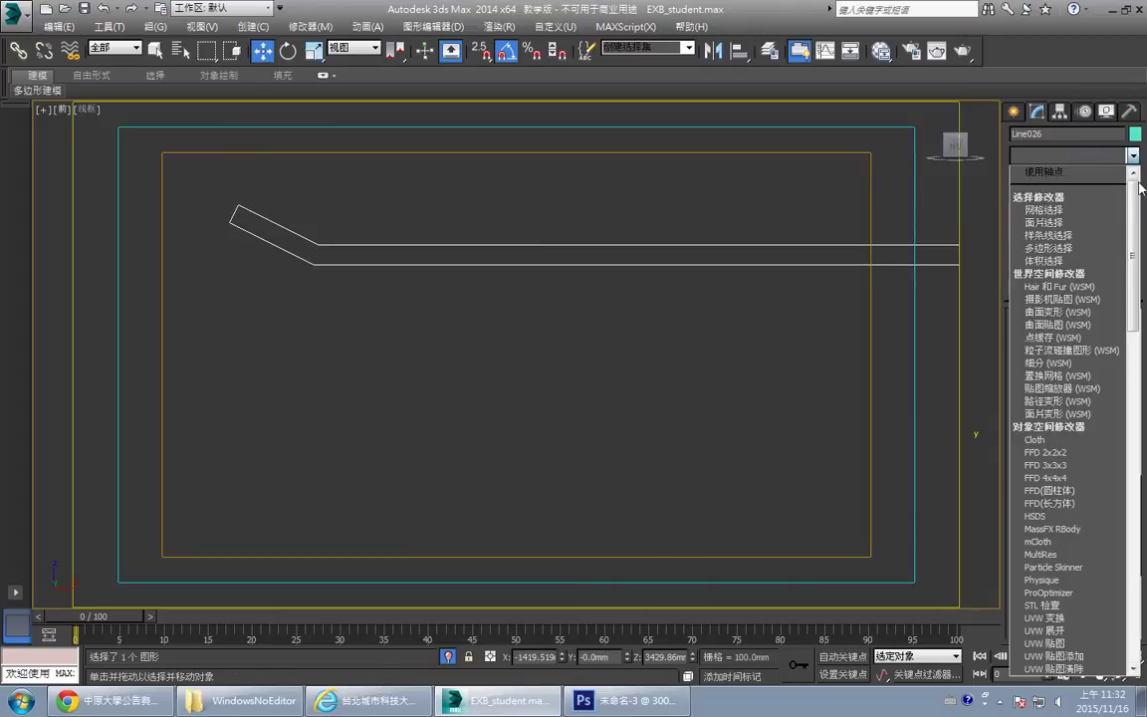
{"action": "left_click_drag", "start_coordinate": [1135, 206], "coordinate": [1132, 528]}
{"action": "left_click", "coordinate": [1044, 94]}
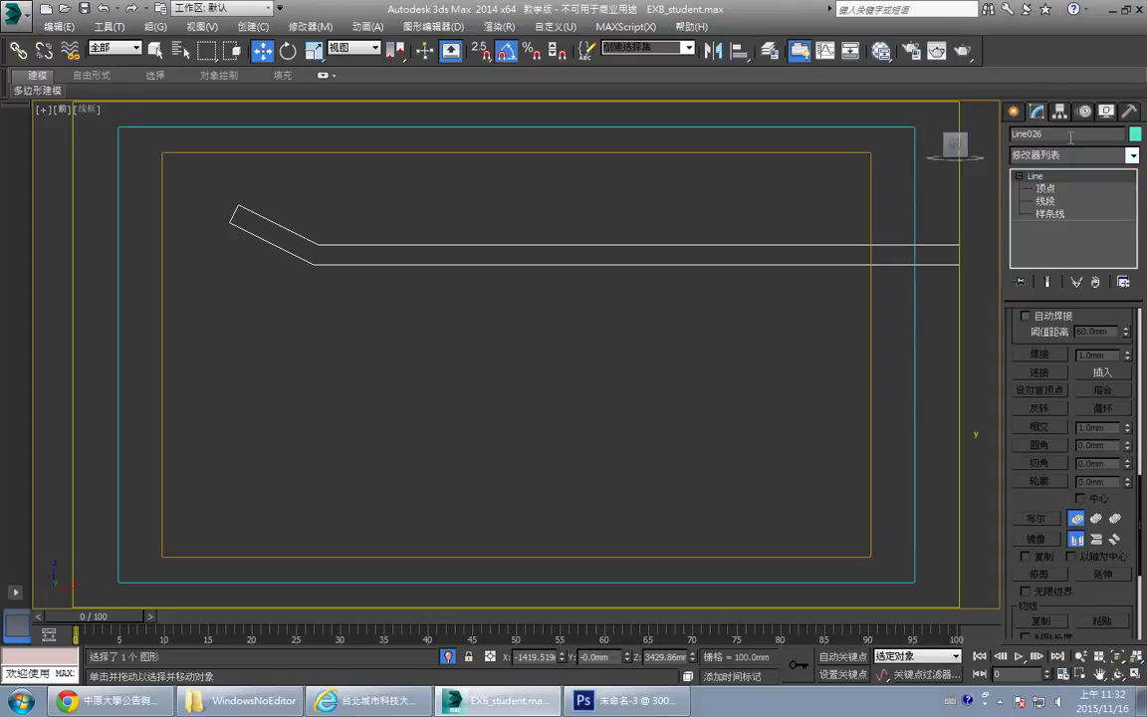
{"action": "left_click", "coordinate": [1117, 159]}
{"action": "left_click_drag", "start_coordinate": [1135, 194], "coordinate": [1143, 343]}
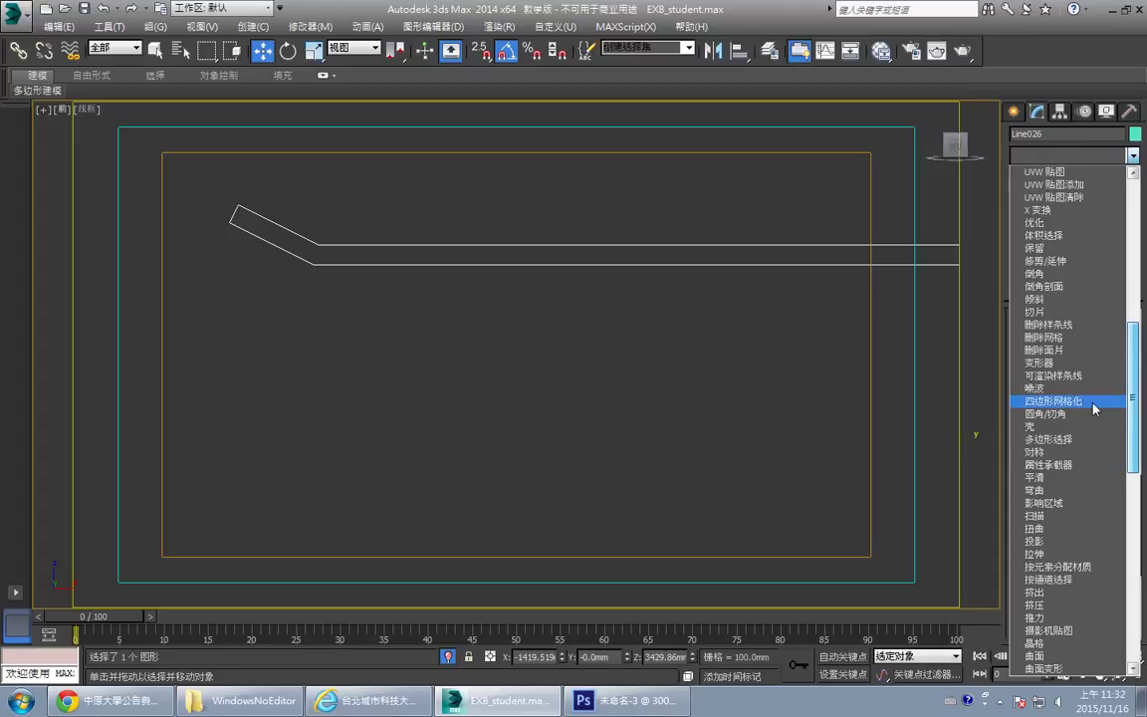
{"action": "left_click", "coordinate": [1047, 413]}
{"action": "scroll", "coordinate": [686, 326], "scroll_direction": "down", "scroll_amount": 5}
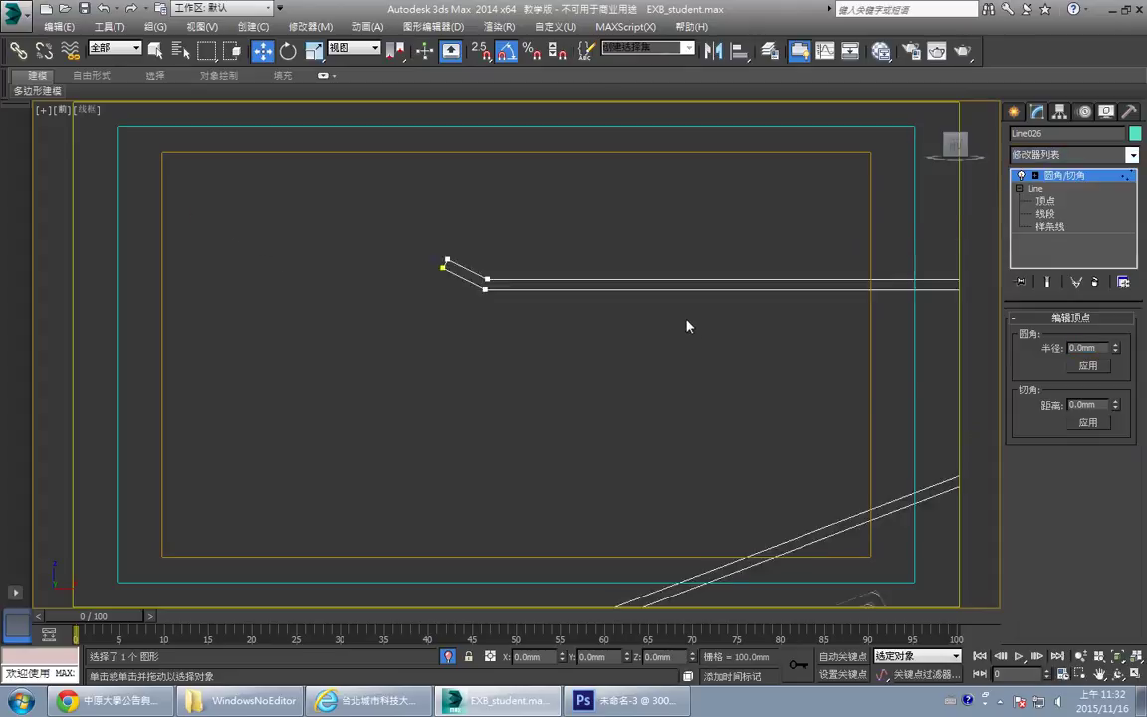
{"action": "middle_click_drag", "start_coordinate": [686, 326], "coordinate": [589, 302]}
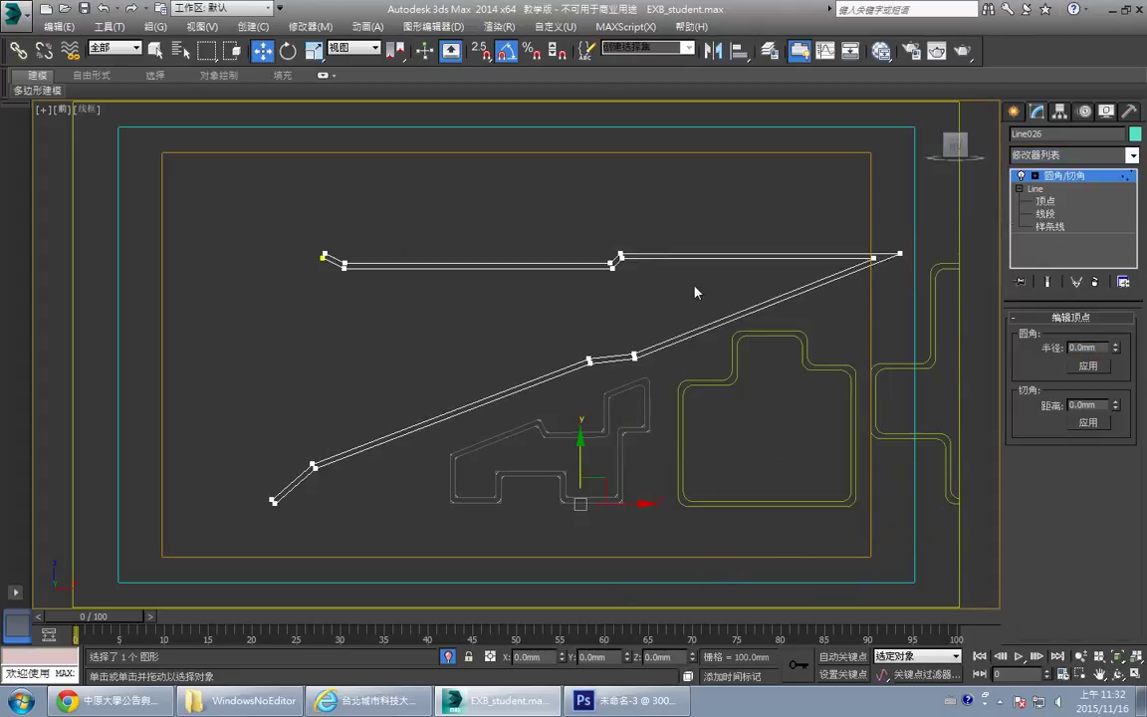
- Select all of the outlined band's vertices and fillet them with a 100 mm radius
{"action": "left_click", "coordinate": [1054, 202]}
{"action": "left_click_drag", "start_coordinate": [97, 574], "coordinate": [99, 572]}
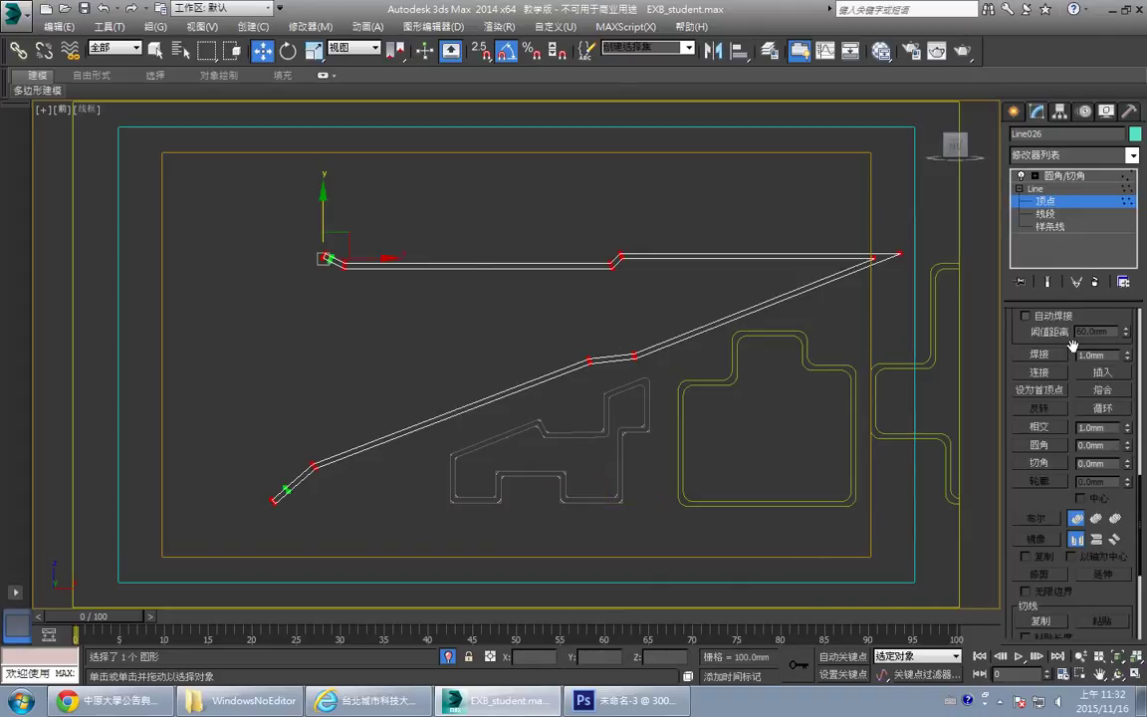
{"action": "left_click", "coordinate": [1067, 175]}
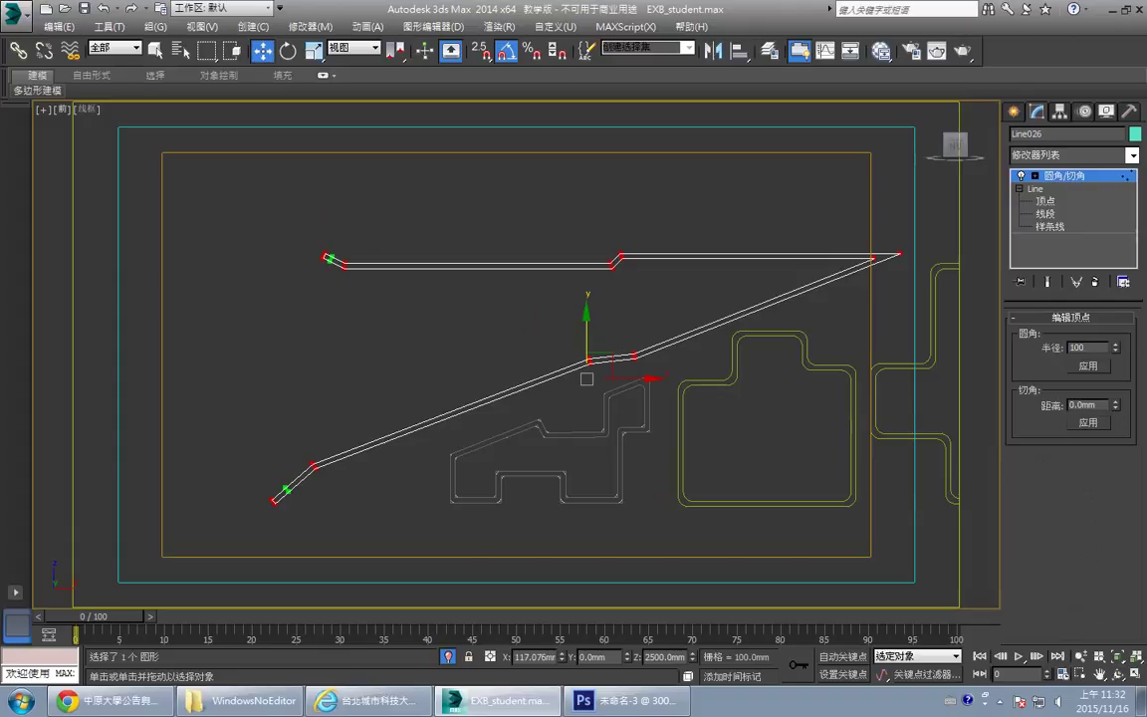
{"action": "key", "text": "Return"}
{"action": "middle_click_drag", "start_coordinate": [727, 209], "coordinate": [515, 277]}
{"action": "scroll", "coordinate": [514, 277], "scroll_direction": "up", "scroll_amount": 2}
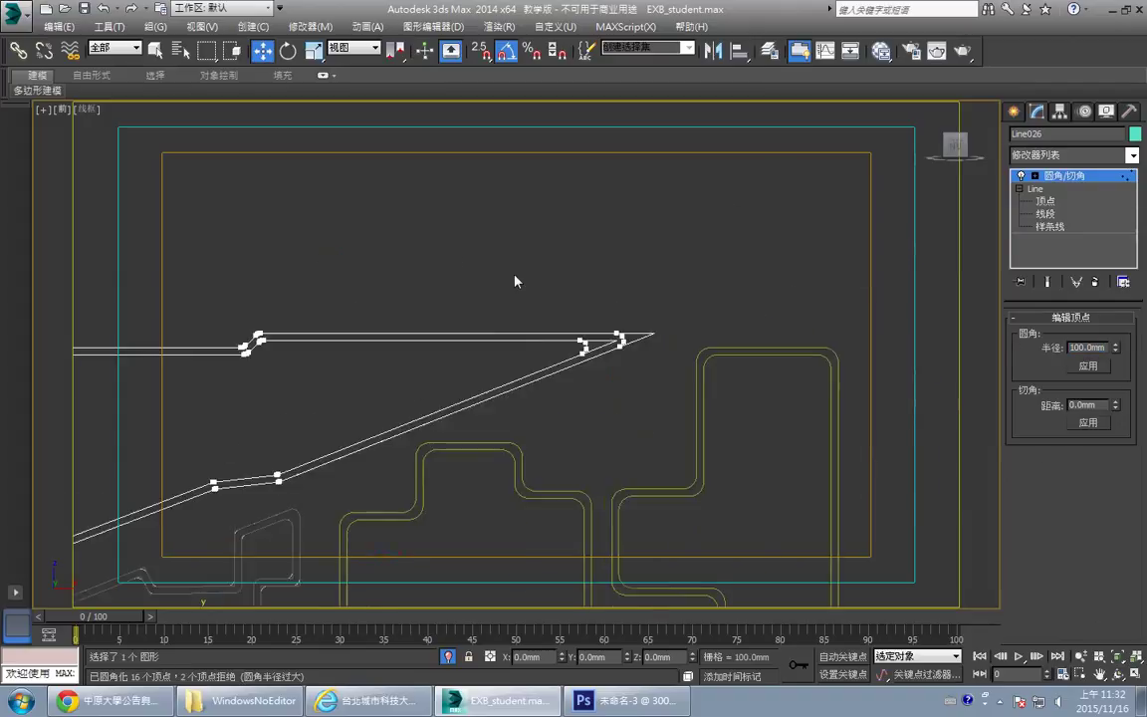
- Add an Extrude modifier to the filleted band with an amount of 200 mm
{"action": "left_click", "coordinate": [1066, 155]}
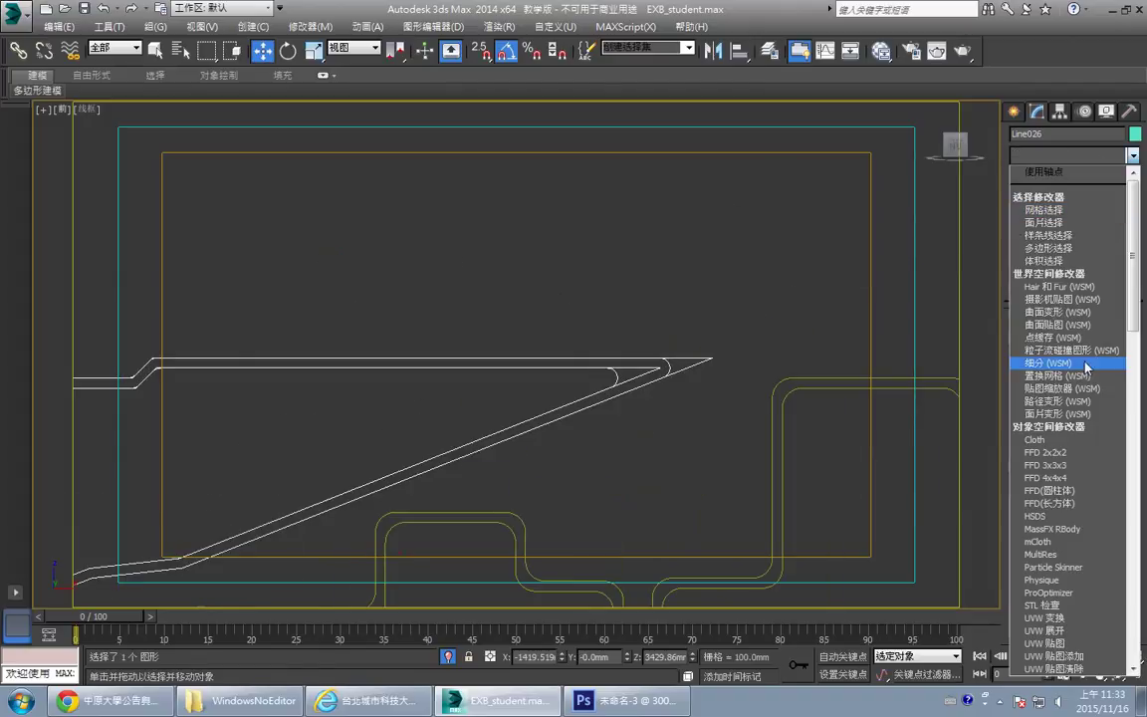
{"action": "scroll", "coordinate": [1102, 370], "scroll_direction": "down", "scroll_amount": 4}
{"action": "scroll", "coordinate": [1102, 369], "scroll_direction": "down", "scroll_amount": 5}
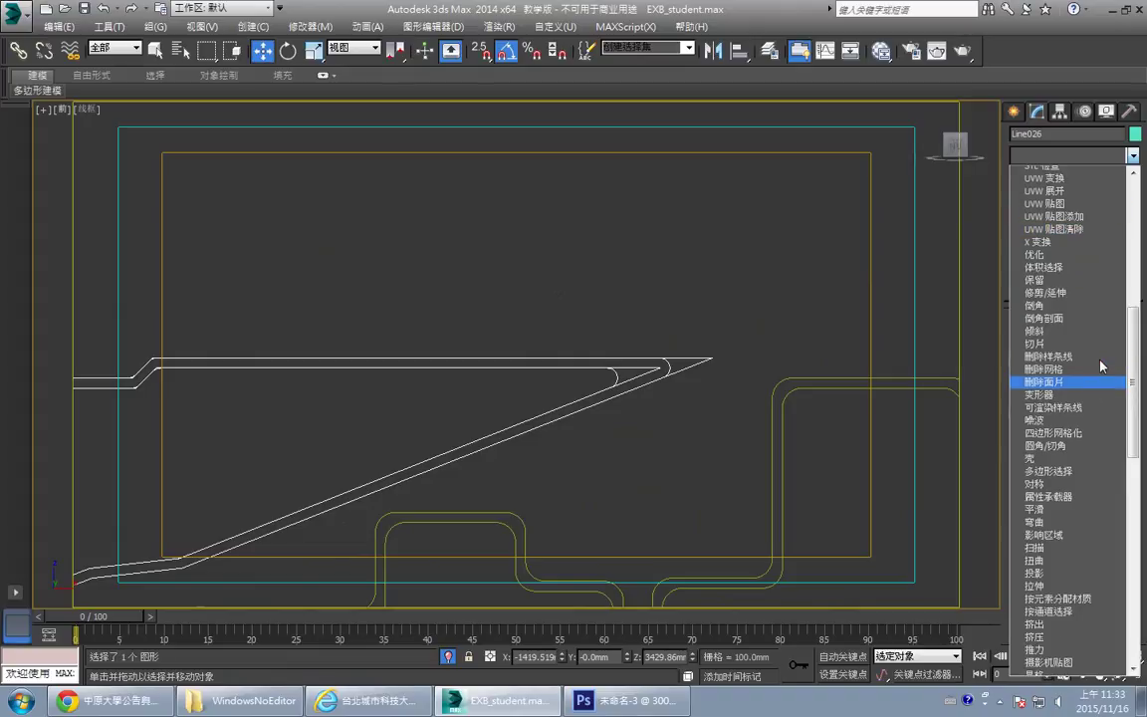
{"action": "scroll", "coordinate": [1092, 515], "scroll_direction": "down", "scroll_amount": 3}
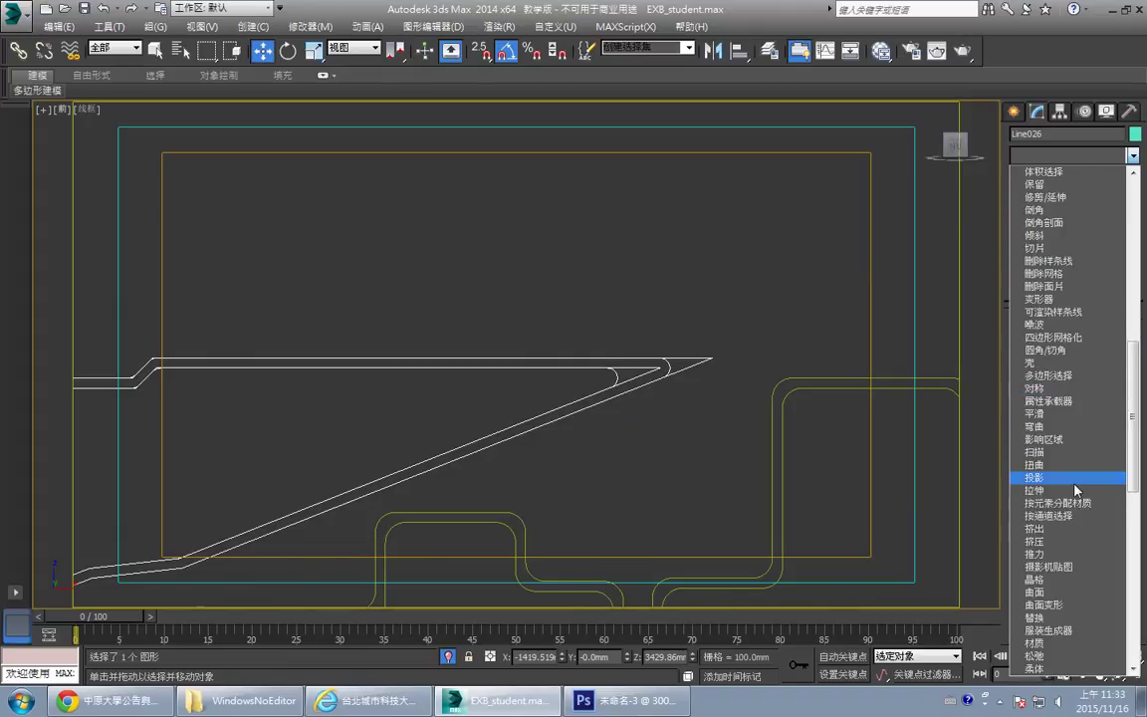
{"action": "left_click", "coordinate": [1058, 531]}
{"action": "middle_click_drag", "start_coordinate": [635, 473], "coordinate": [715, 448]}
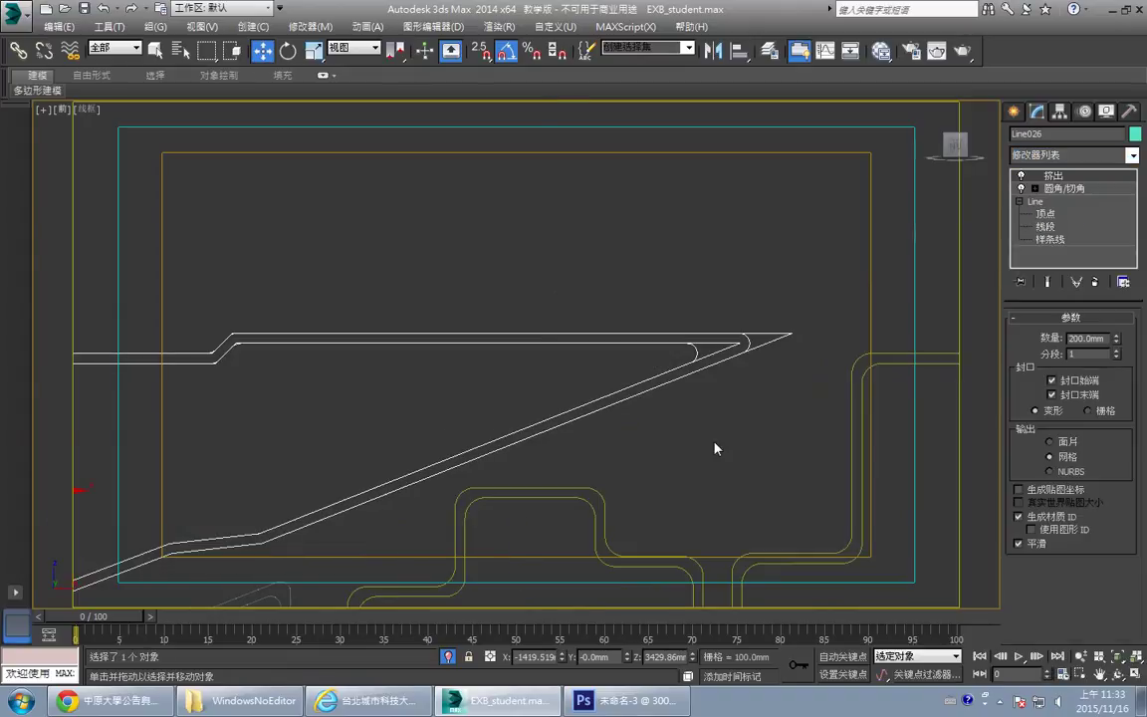
- In the perspective view, move the extruded band along the Y axis towards the original building frames
{"action": "key", "text": "p"}
{"action": "mouse_move", "coordinate": [692, 350]}
{"action": "middle_mouse_down"}
{"action": "mouse_move", "coordinate": [731, 347]}
{"action": "mouse_move", "coordinate": [565, 335]}
{"action": "mouse_move", "coordinate": [638, 338]}
{"action": "mouse_move", "coordinate": [608, 348]}
{"action": "mouse_move", "coordinate": [618, 361]}
{"action": "mouse_move", "coordinate": [815, 378]}
{"action": "mouse_move", "coordinate": [737, 320]}
{"action": "mouse_move", "coordinate": [617, 326]}
{"action": "mouse_move", "coordinate": [338, 216]}
{"action": "middle_mouse_up"}
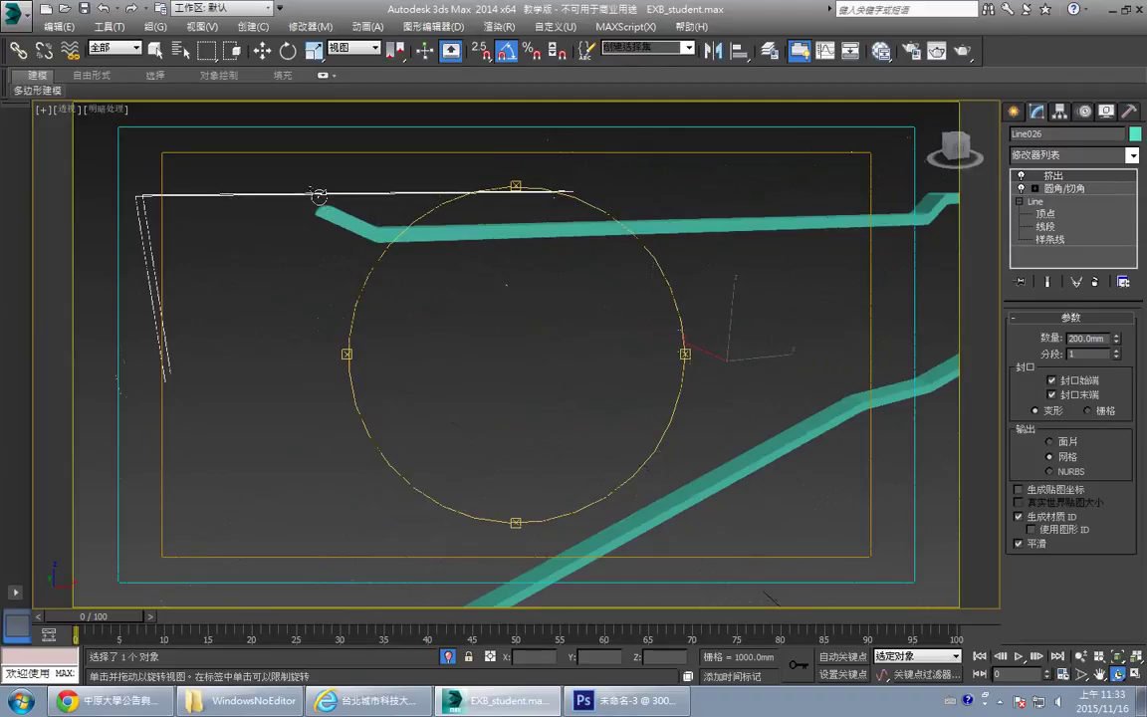
{"action": "middle_click_drag", "start_coordinate": [577, 292], "coordinate": [543, 290], "text": "alt"}
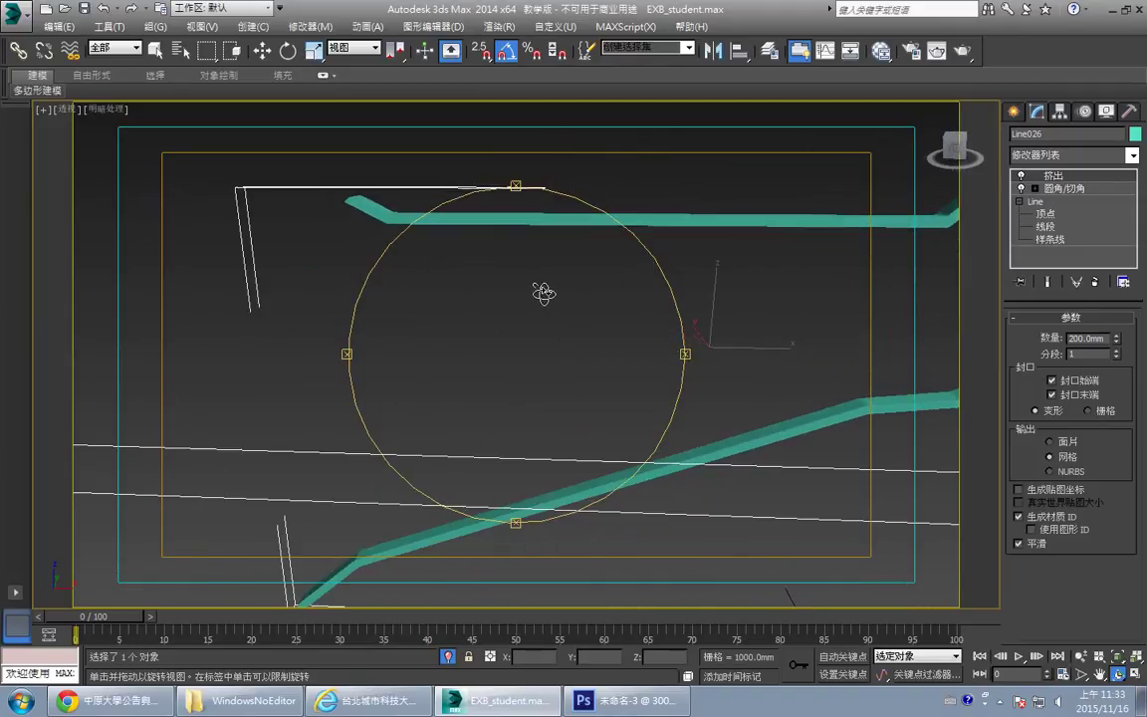
{"action": "middle_click_drag", "start_coordinate": [422, 246], "coordinate": [308, 231], "text": "alt"}
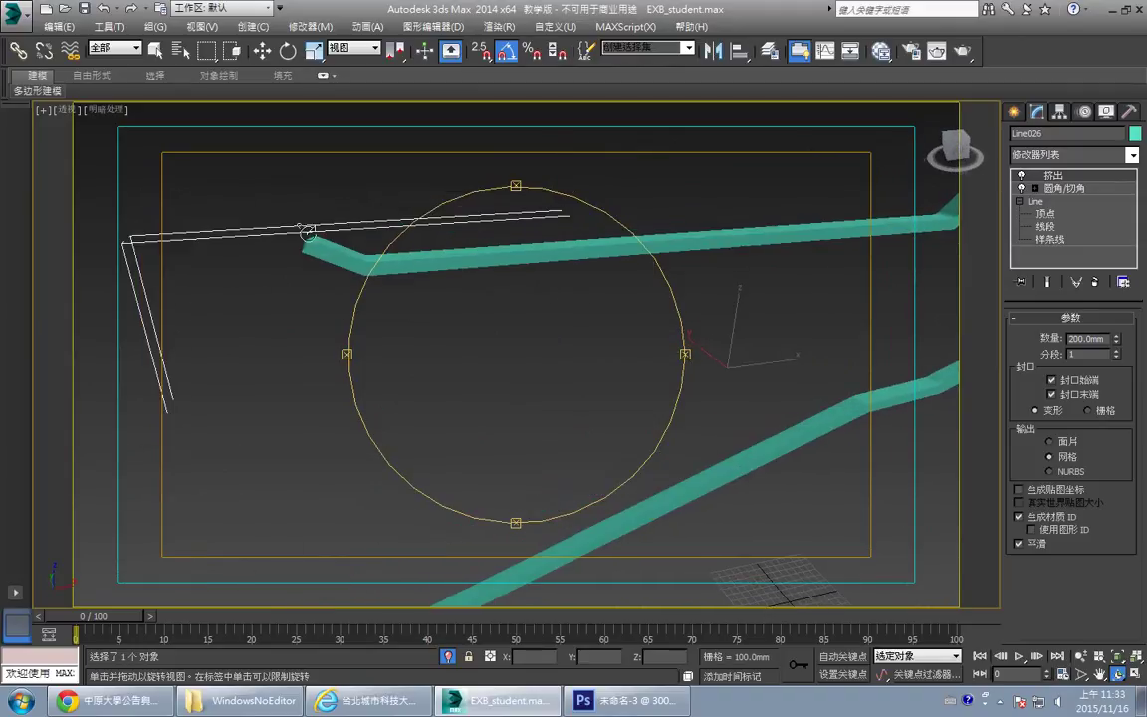
{"action": "middle_click_drag", "start_coordinate": [400, 245], "coordinate": [525, 278], "text": "alt"}
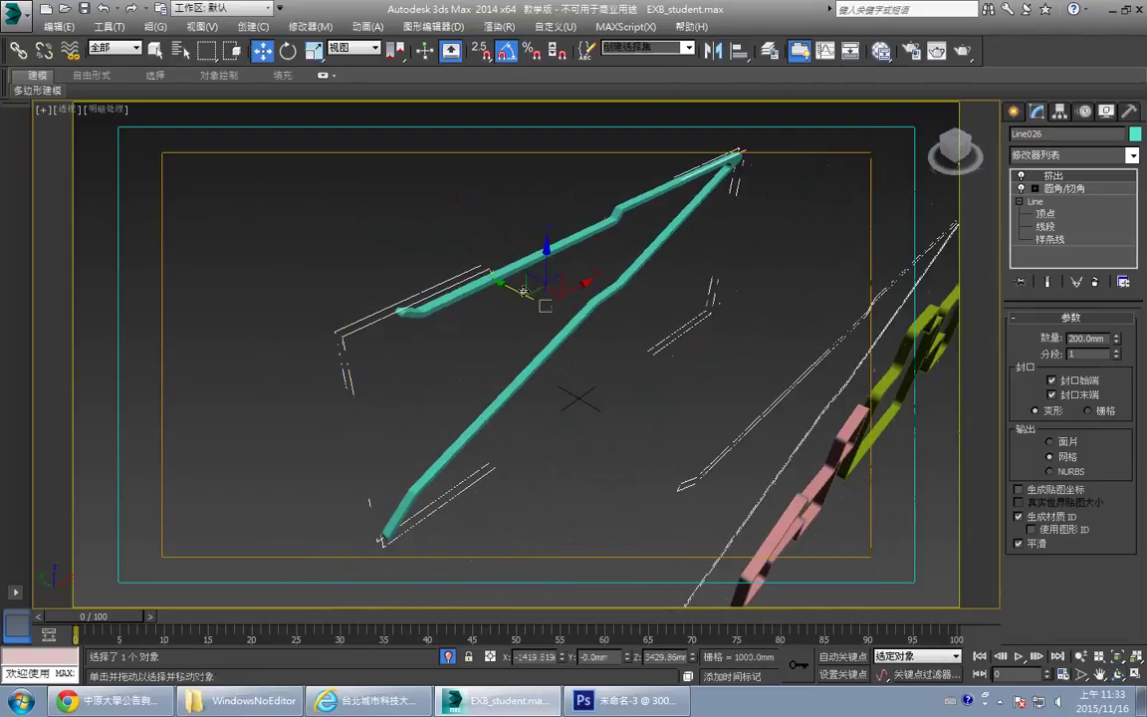
{"action": "left_click_drag", "start_coordinate": [521, 290], "coordinate": [758, 348]}
- In the top view, adjust the new band's position along Y to about -5526 mm, next to the original folded band
{"action": "key", "text": "alt+w"}
{"action": "middle_click", "coordinate": [256, 193]}
{"action": "key", "text": "alt+w"}
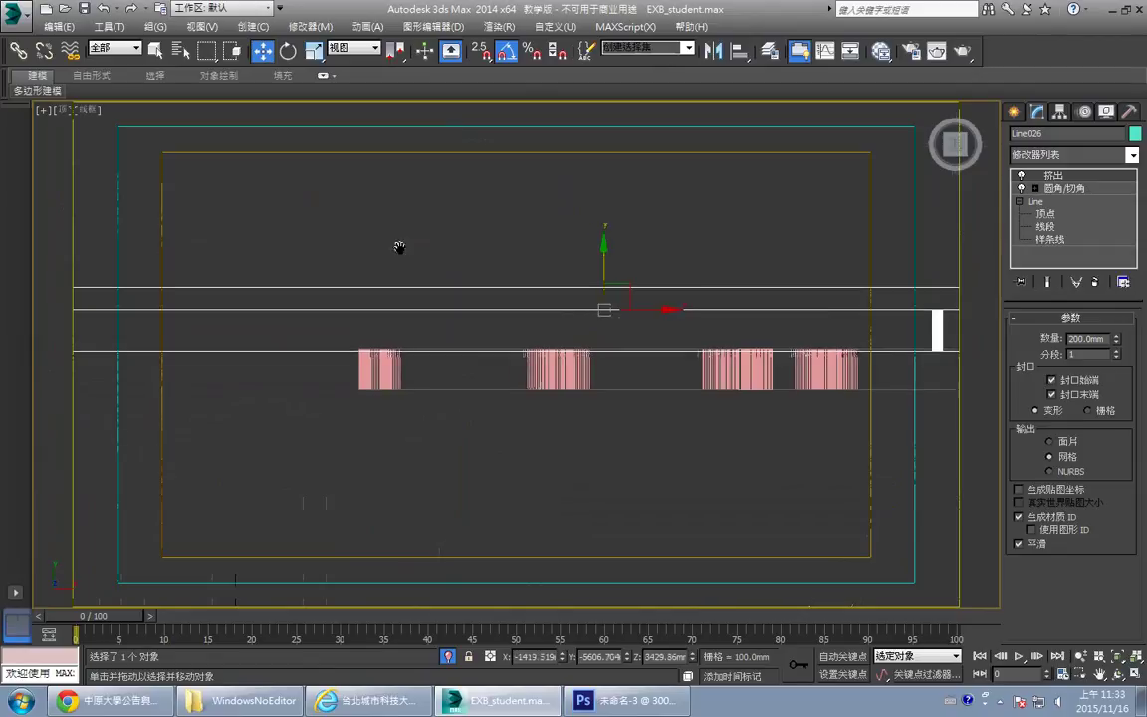
{"action": "middle_click_drag", "start_coordinate": [399, 248], "coordinate": [479, 228]}
{"action": "scroll", "coordinate": [479, 228], "scroll_direction": "down", "scroll_amount": 3}
{"action": "middle_click_drag", "start_coordinate": [295, 270], "coordinate": [448, 232]}
{"action": "scroll", "coordinate": [469, 259], "scroll_direction": "up", "scroll_amount": 2}
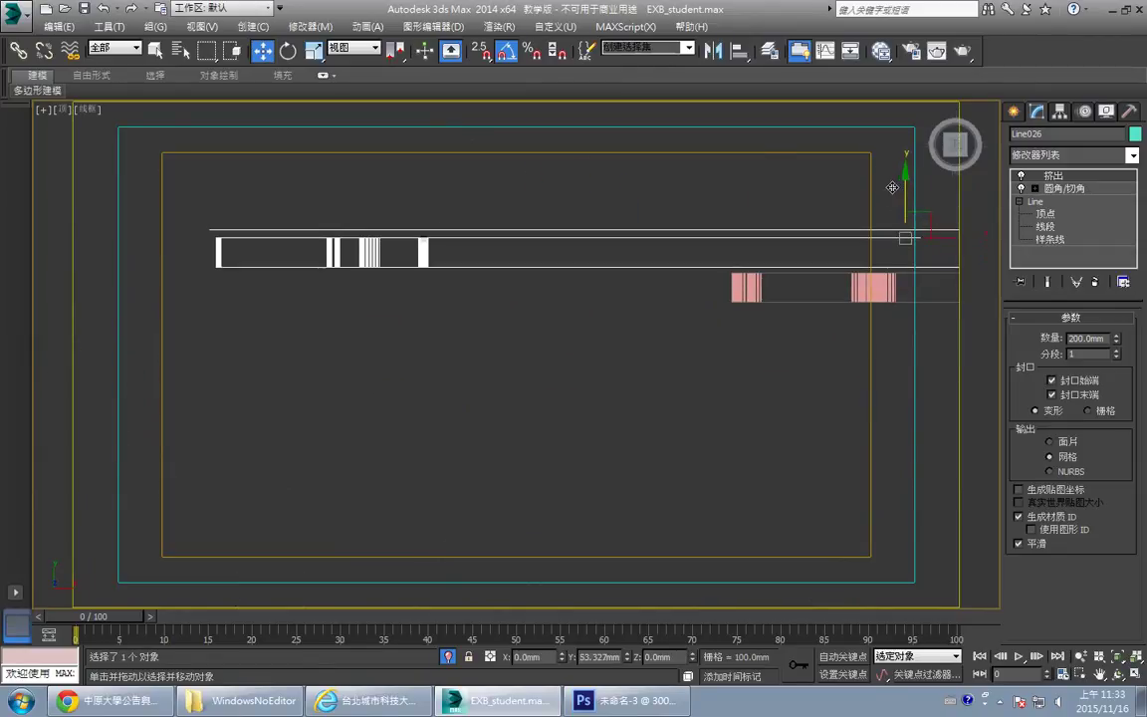
{"action": "middle_click_drag", "start_coordinate": [585, 285], "coordinate": [44, 333]}
{"action": "middle_click_drag", "start_coordinate": [598, 315], "coordinate": [303, 316]}
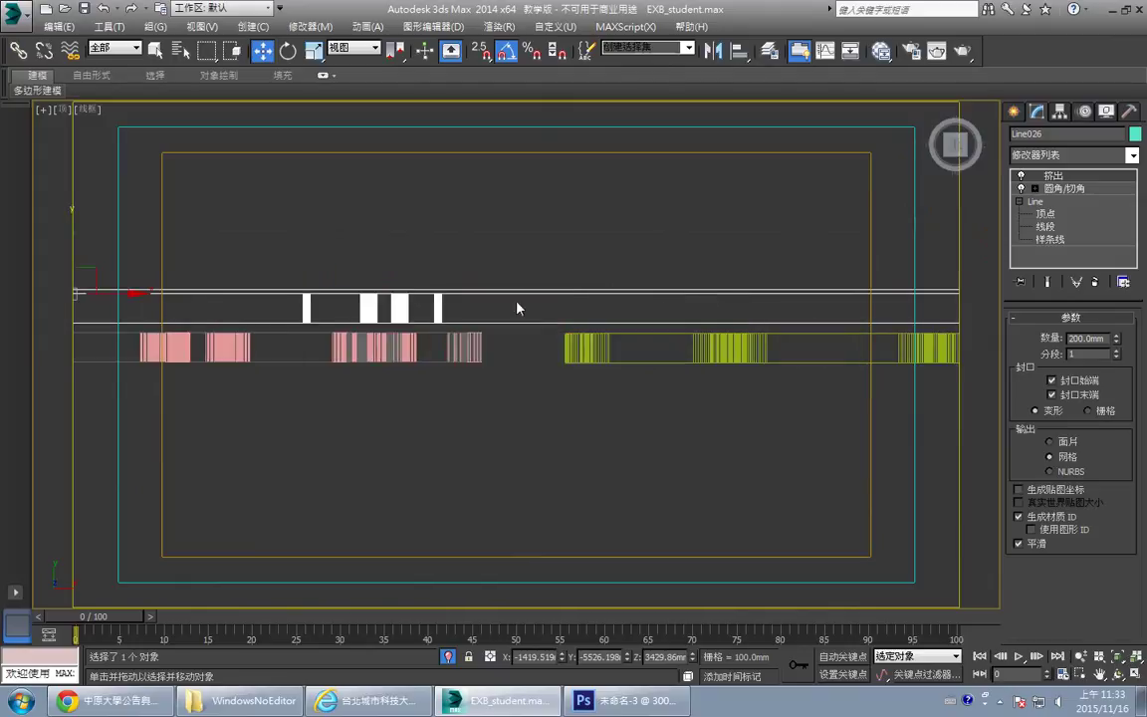
{"action": "middle_click_drag", "start_coordinate": [660, 298], "coordinate": [333, 335]}
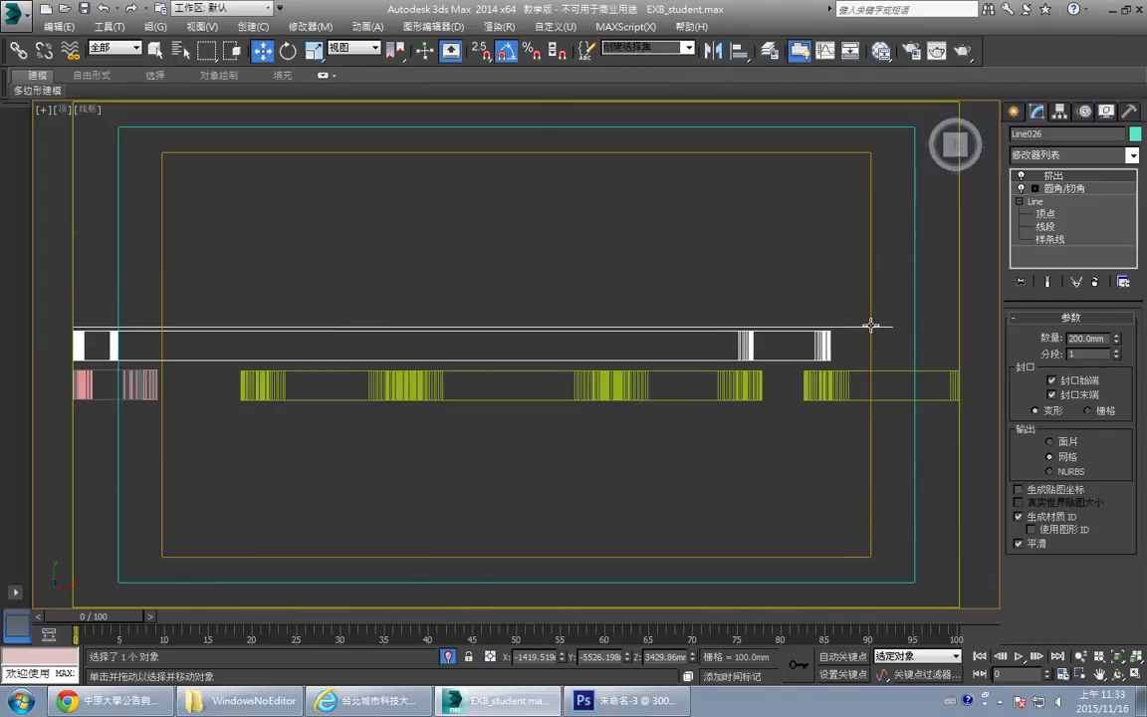
- Select the original folded band and move it along Y to about -5270 mm, away from the small frames
{"action": "left_click", "coordinate": [874, 327]}
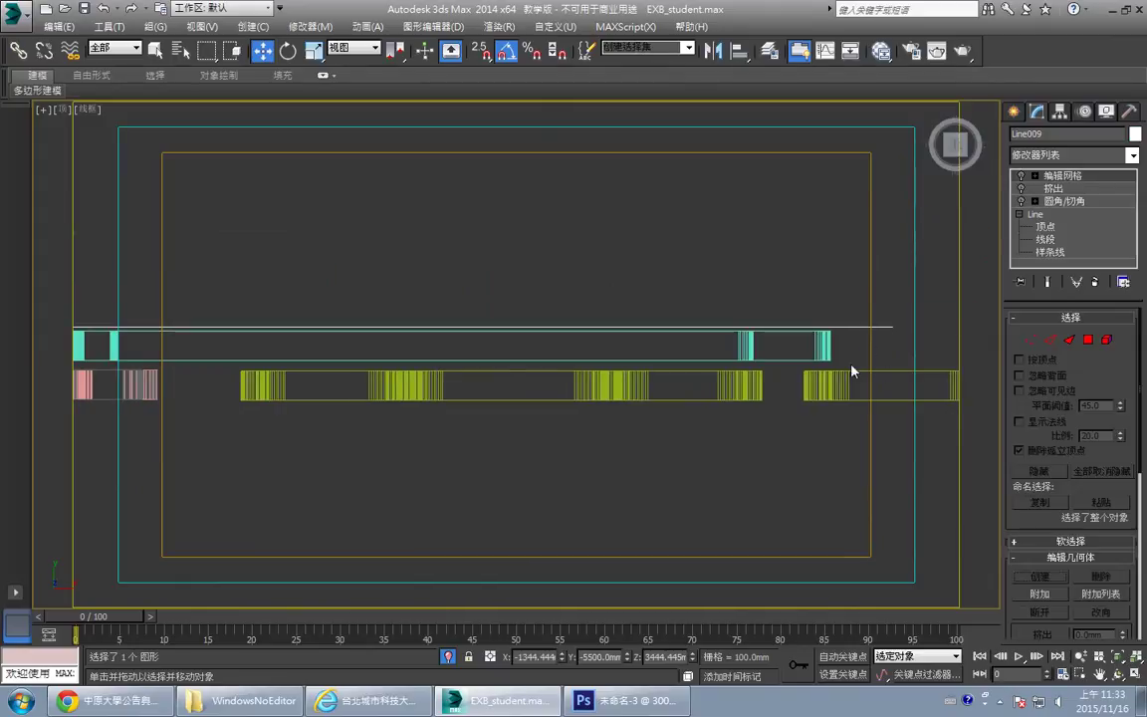
{"action": "middle_click_drag", "start_coordinate": [440, 521], "coordinate": [722, 474]}
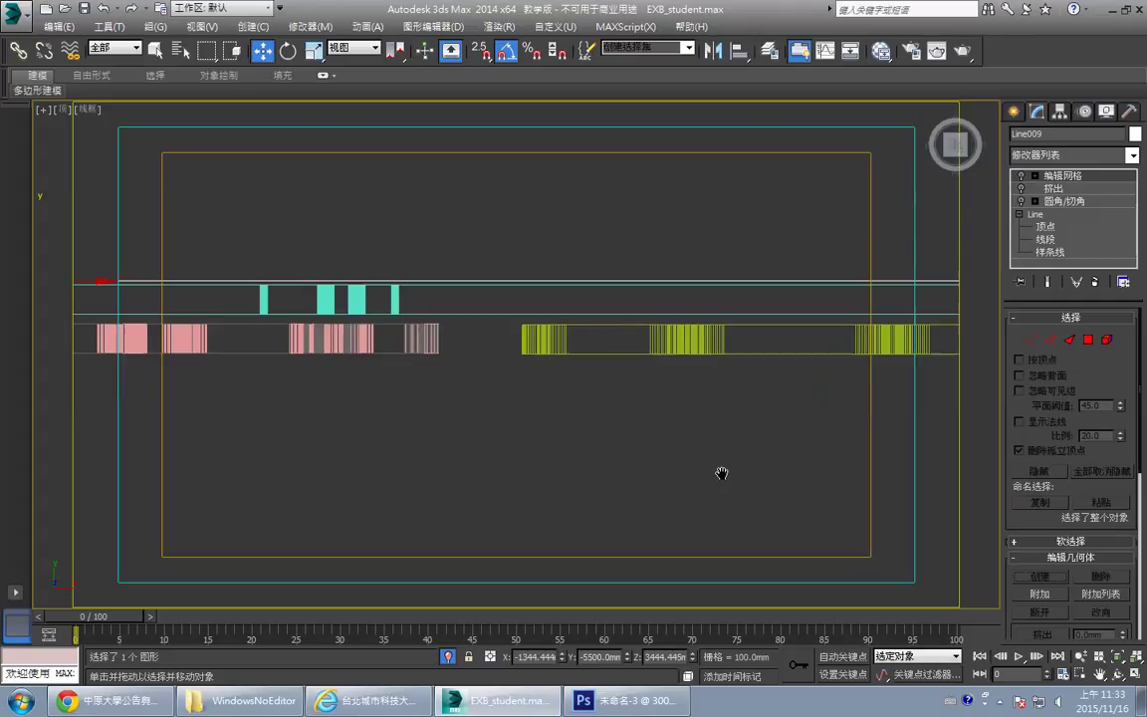
{"action": "scroll", "coordinate": [722, 473], "scroll_direction": "down", "scroll_amount": 3}
{"action": "middle_click_drag", "start_coordinate": [394, 349], "coordinate": [485, 370]}
{"action": "left_click_drag", "start_coordinate": [474, 354], "coordinate": [473, 336]}
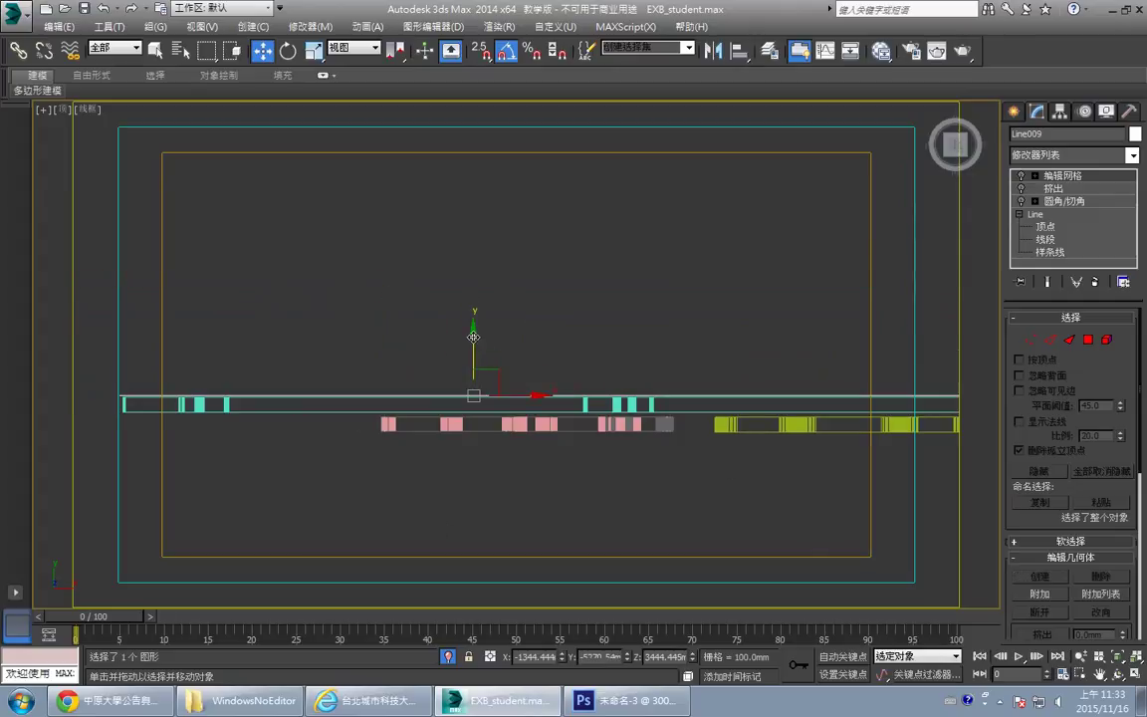
- In the top view, align the new extruded band with the original folded band by setting its Y position to -5500 mm
{"action": "left_click", "coordinate": [583, 401]}
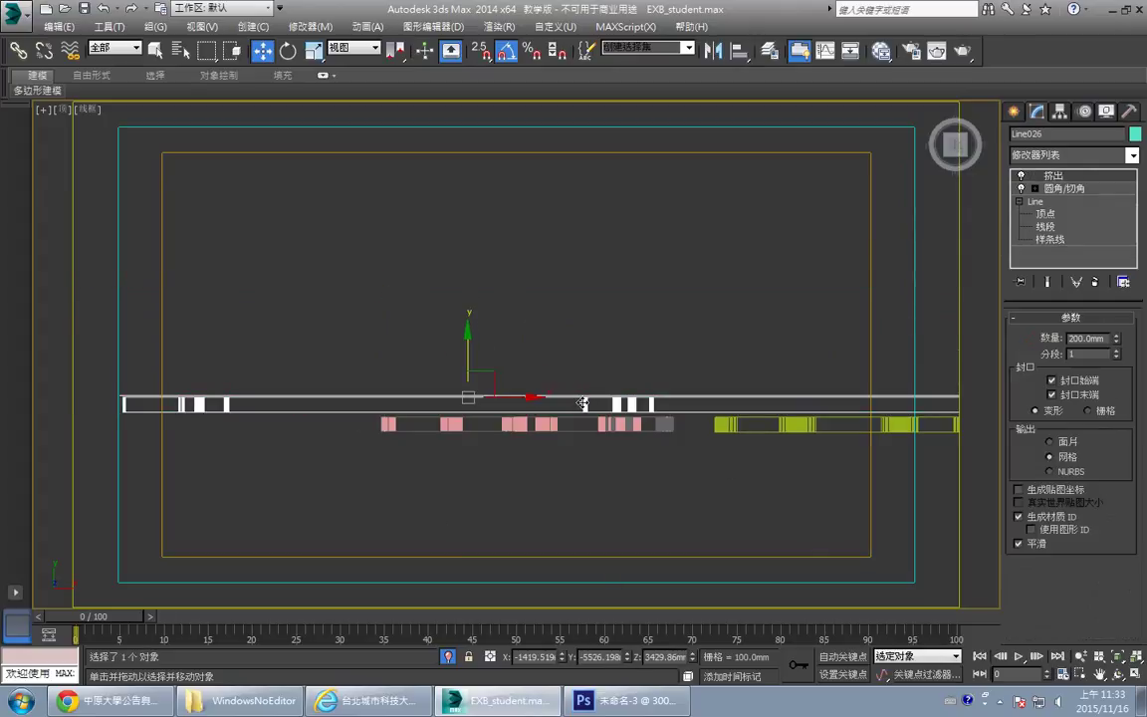
{"action": "middle_click_drag", "start_coordinate": [193, 405], "coordinate": [256, 426]}
{"action": "left_click", "coordinate": [185, 411]}
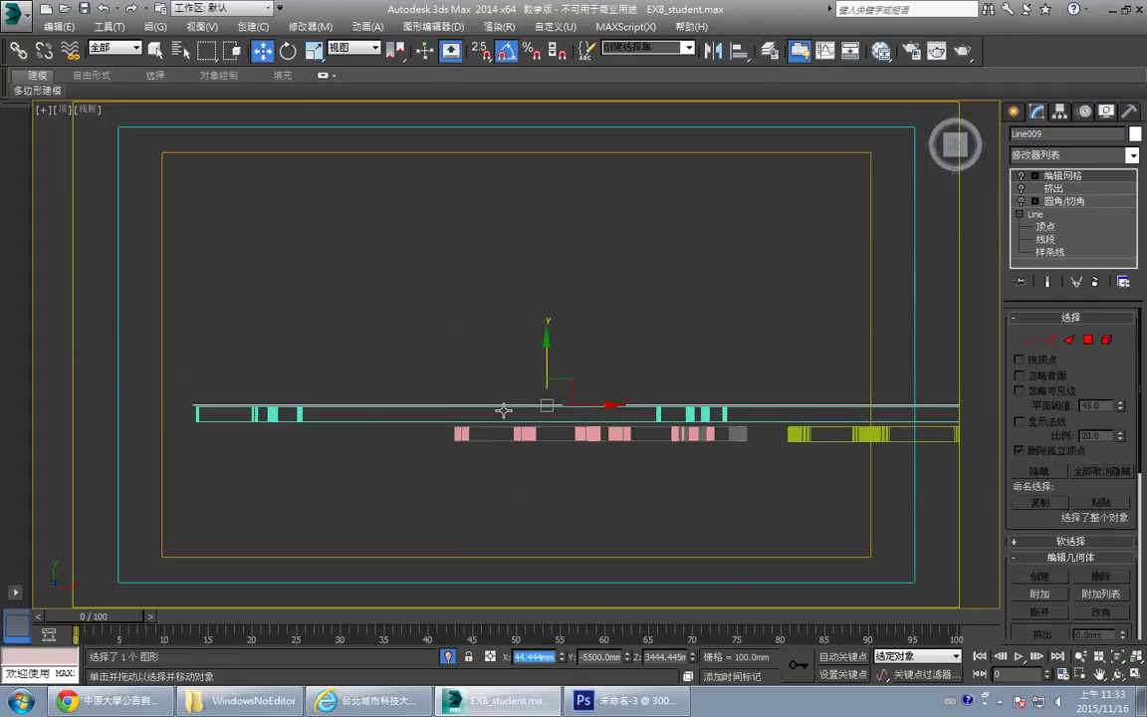
{"action": "left_click", "coordinate": [503, 419]}
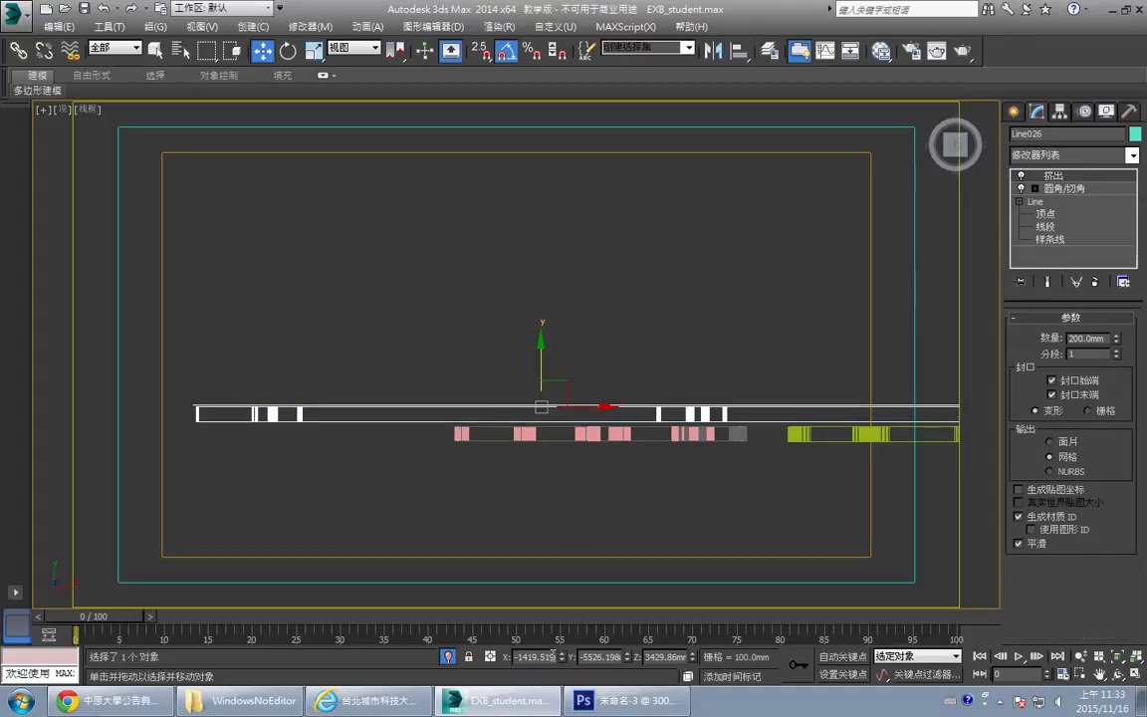
{"action": "middle_click_drag", "start_coordinate": [561, 446], "coordinate": [564, 451]}
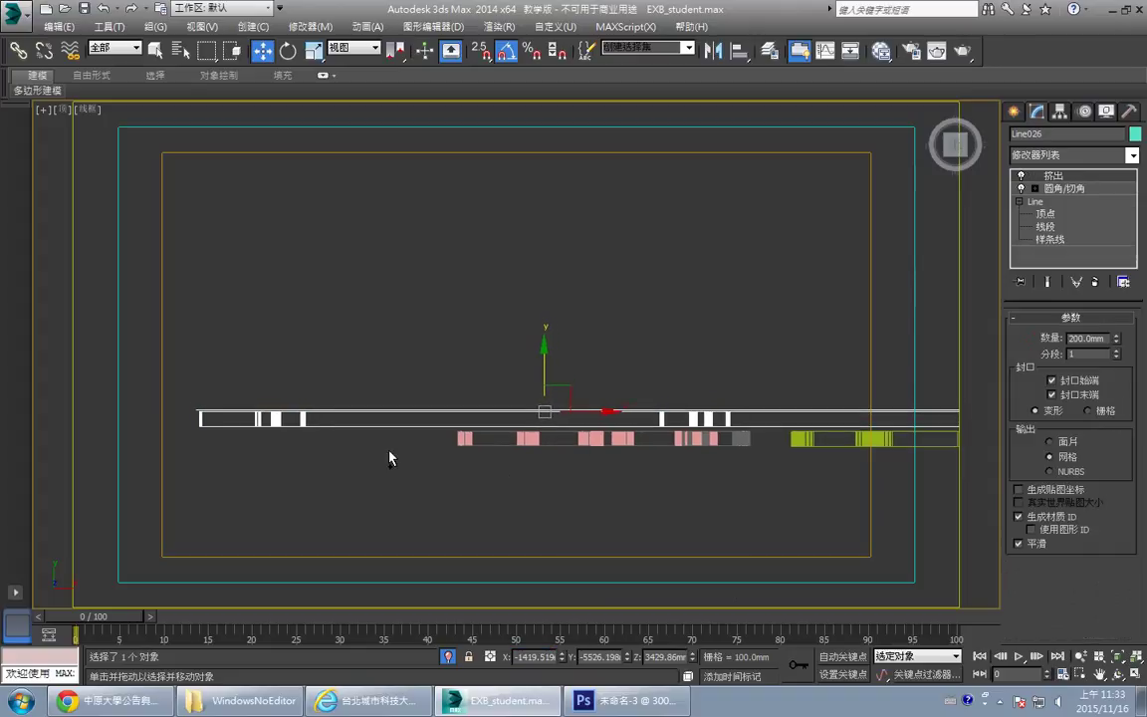
{"action": "left_click", "coordinate": [196, 409]}
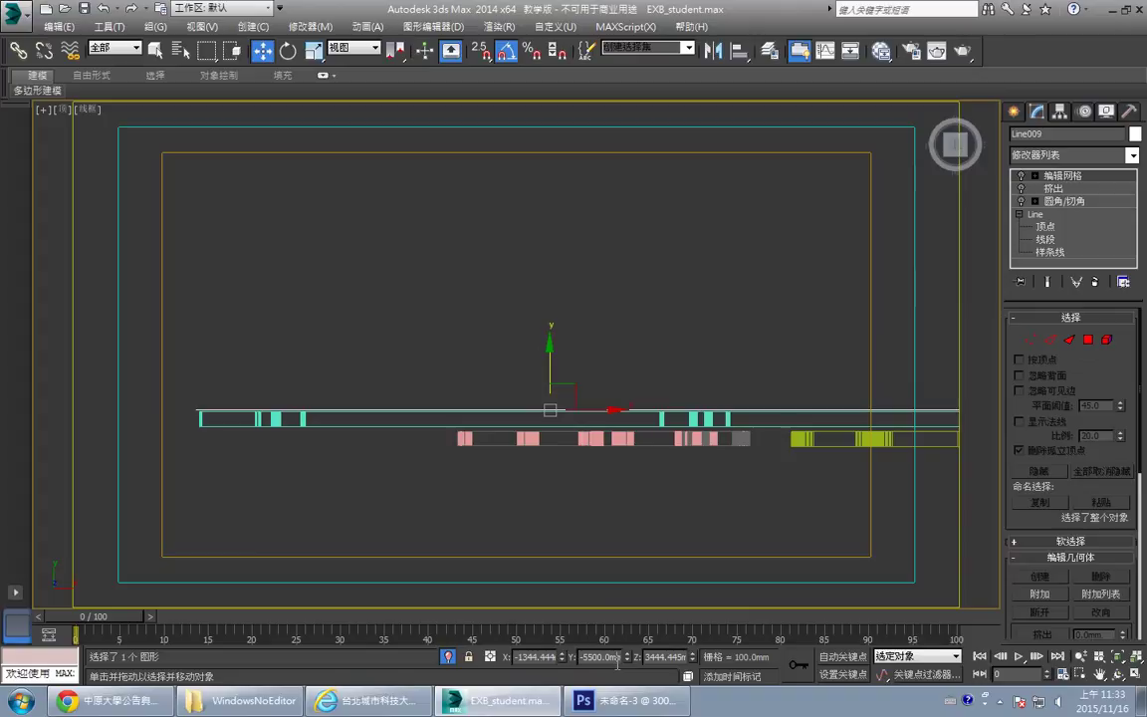
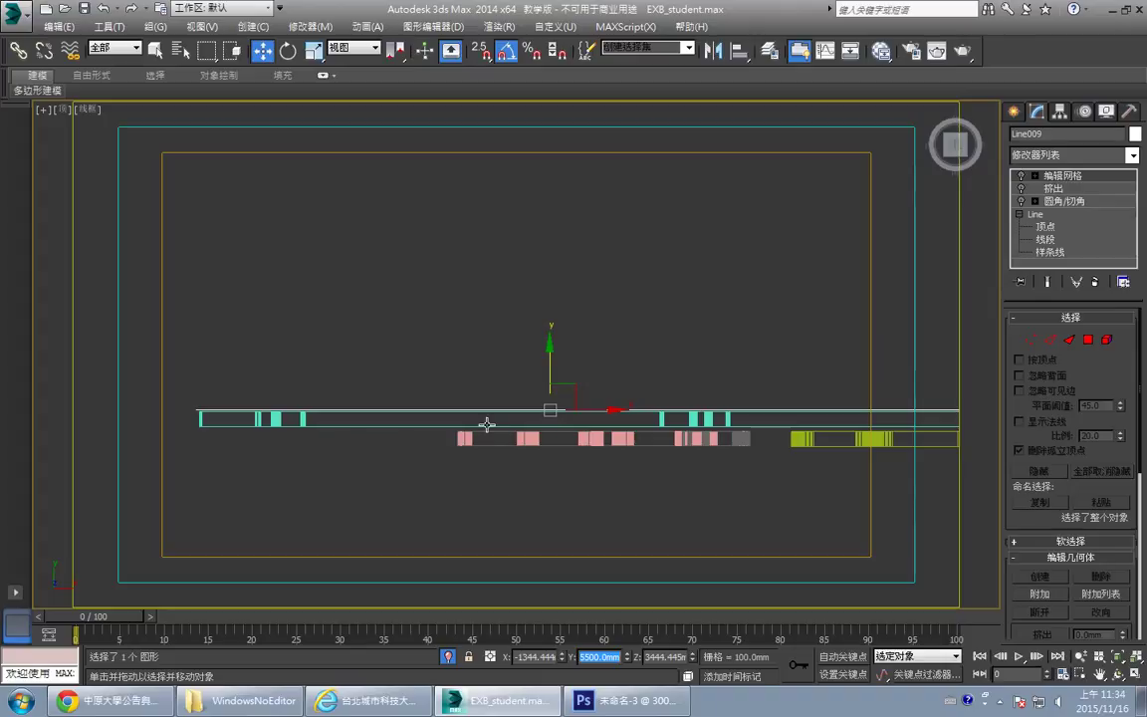
{"action": "left_click", "coordinate": [420, 426]}
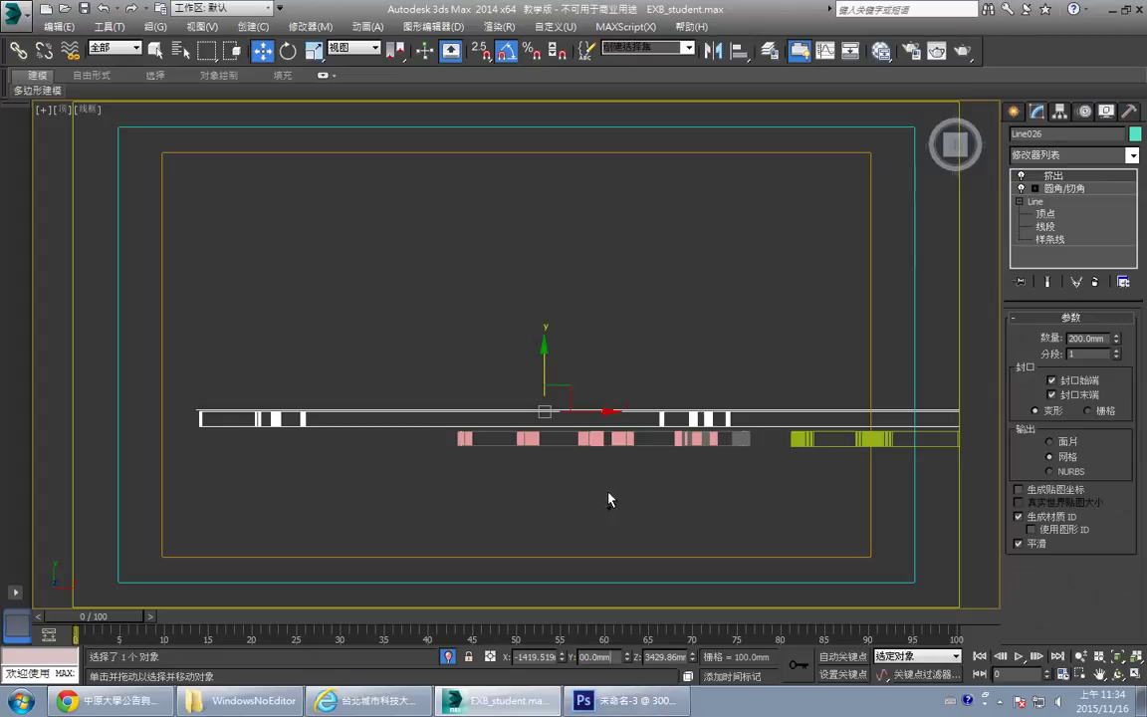
- In the perspective view, exit isolation mode and check the rebuilt frames and band against the whole building
{"action": "key", "text": "alt+w"}
{"action": "key", "text": "alt+w"}
{"action": "middle_click_drag", "start_coordinate": [632, 393], "coordinate": [545, 247], "text": "alt"}
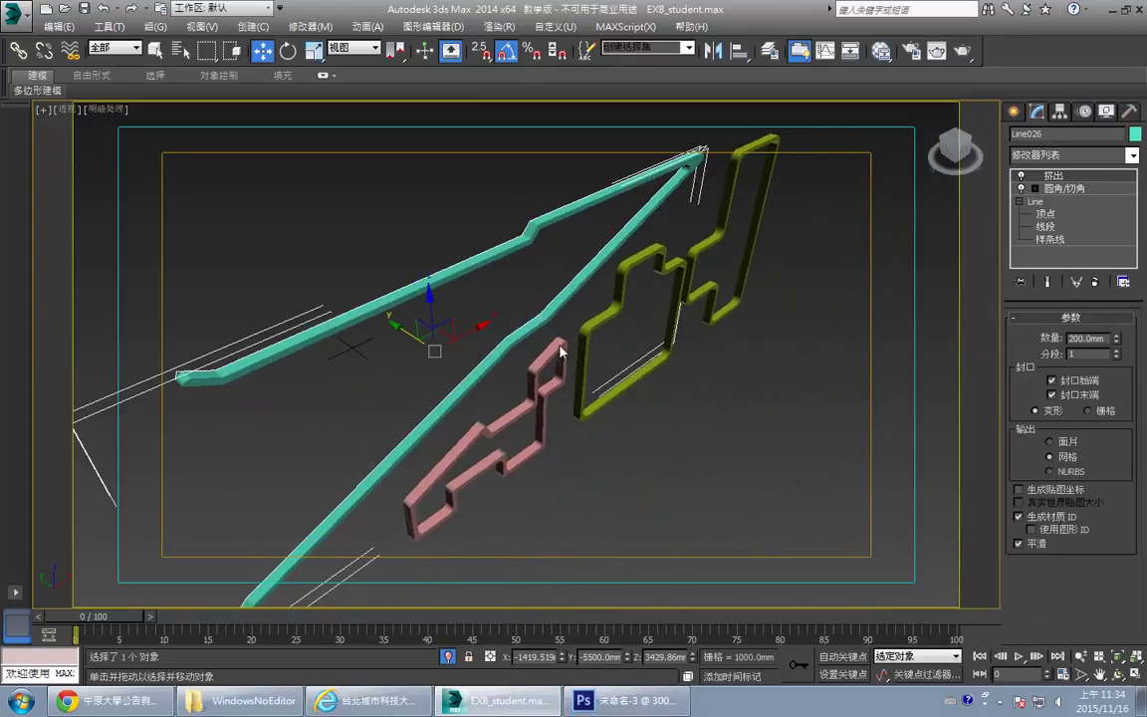
{"action": "middle_click_drag", "start_coordinate": [595, 345], "coordinate": [616, 355]}
{"action": "middle_click_drag", "start_coordinate": [504, 367], "coordinate": [507, 320], "text": "alt"}
{"action": "key", "text": "w"}
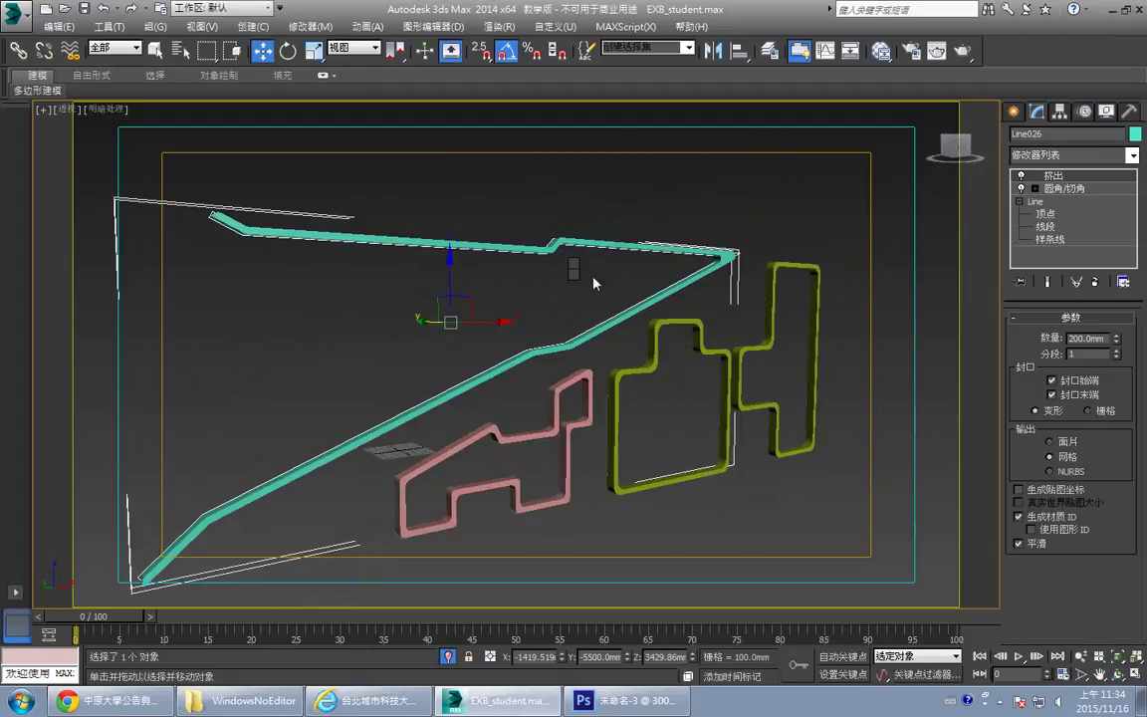
{"action": "key", "text": "alt+q"}
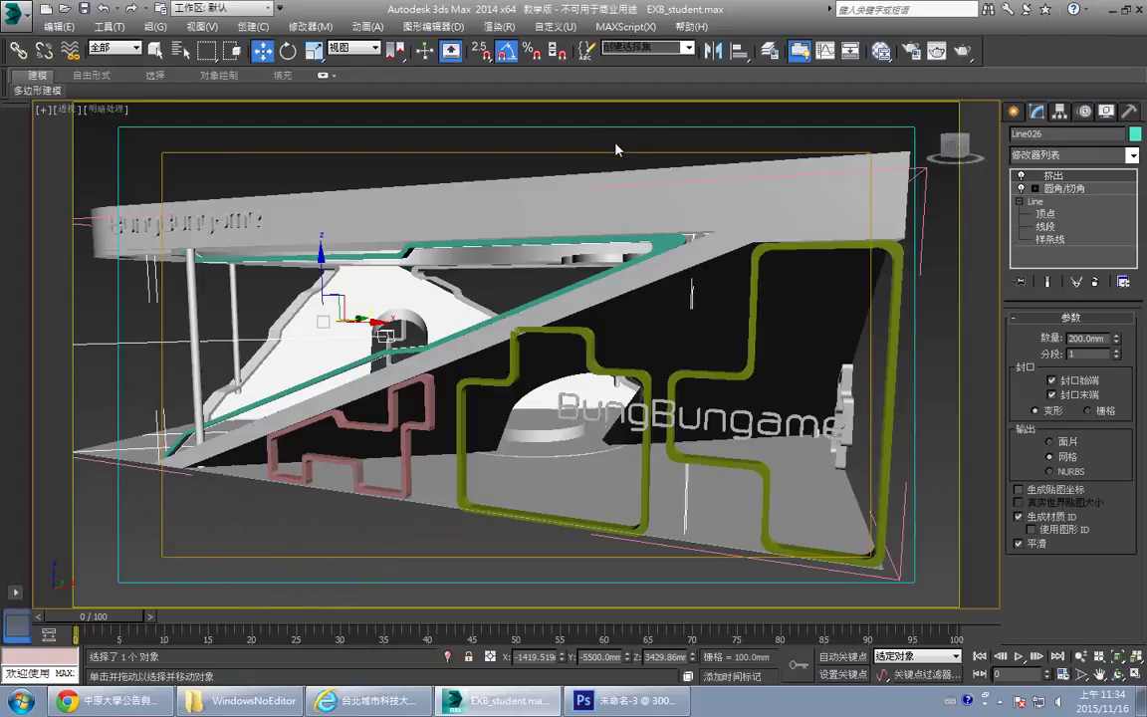
{"action": "middle_click_drag", "start_coordinate": [621, 280], "coordinate": [652, 321]}
{"action": "middle_click_drag", "start_coordinate": [516, 359], "coordinate": [598, 373], "text": "alt"}
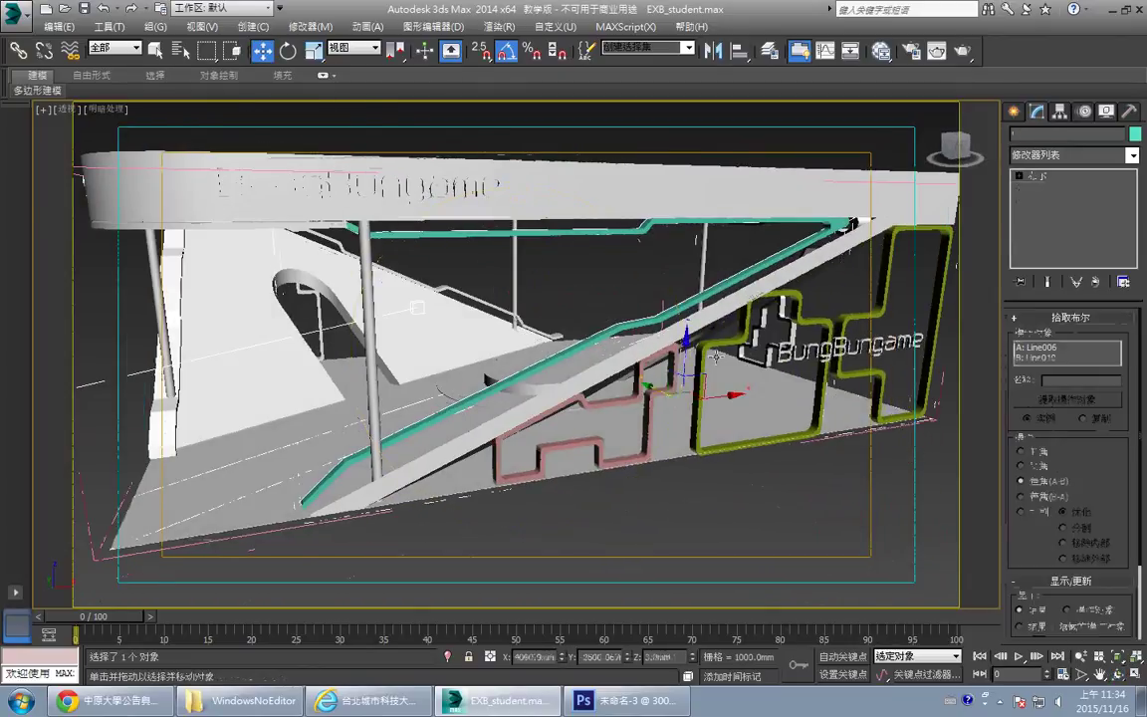
{"action": "middle_click_drag", "start_coordinate": [682, 344], "coordinate": [671, 362]}
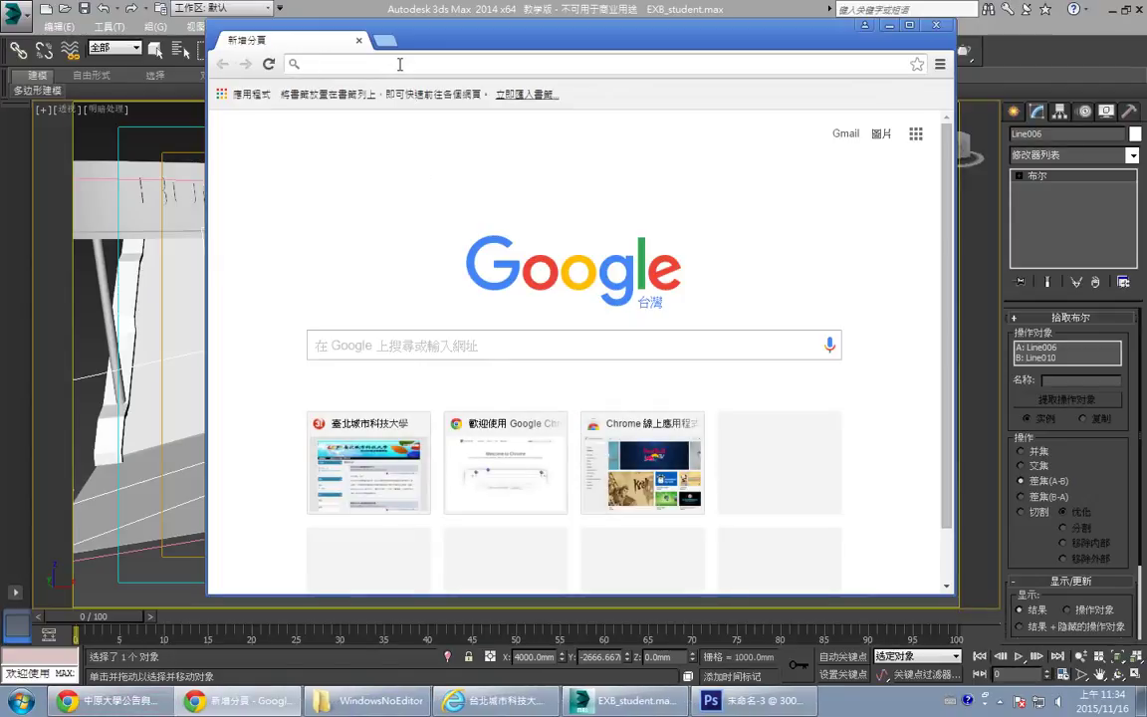
- In the Chrome browser, search Google Images for "LOGO" and copy the enlarged preview of the round Dell logo
{"action": "type", "text": "L"}
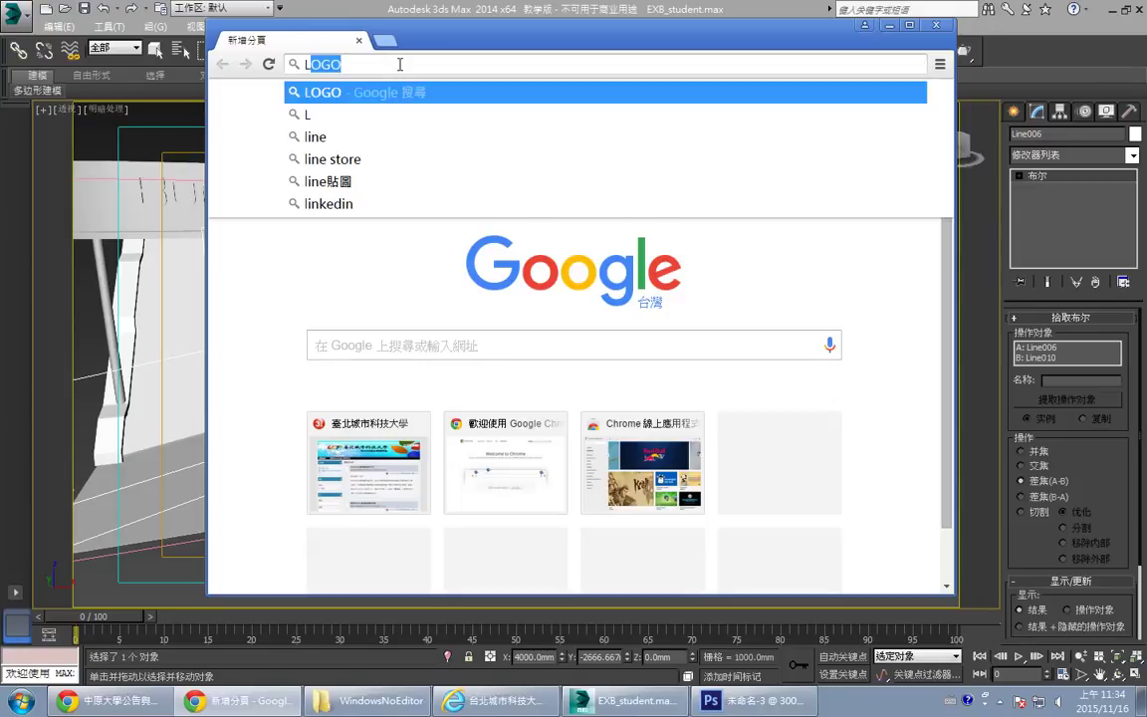
{"action": "type", "text": "OGO"}
{"action": "key", "text": "Return"}
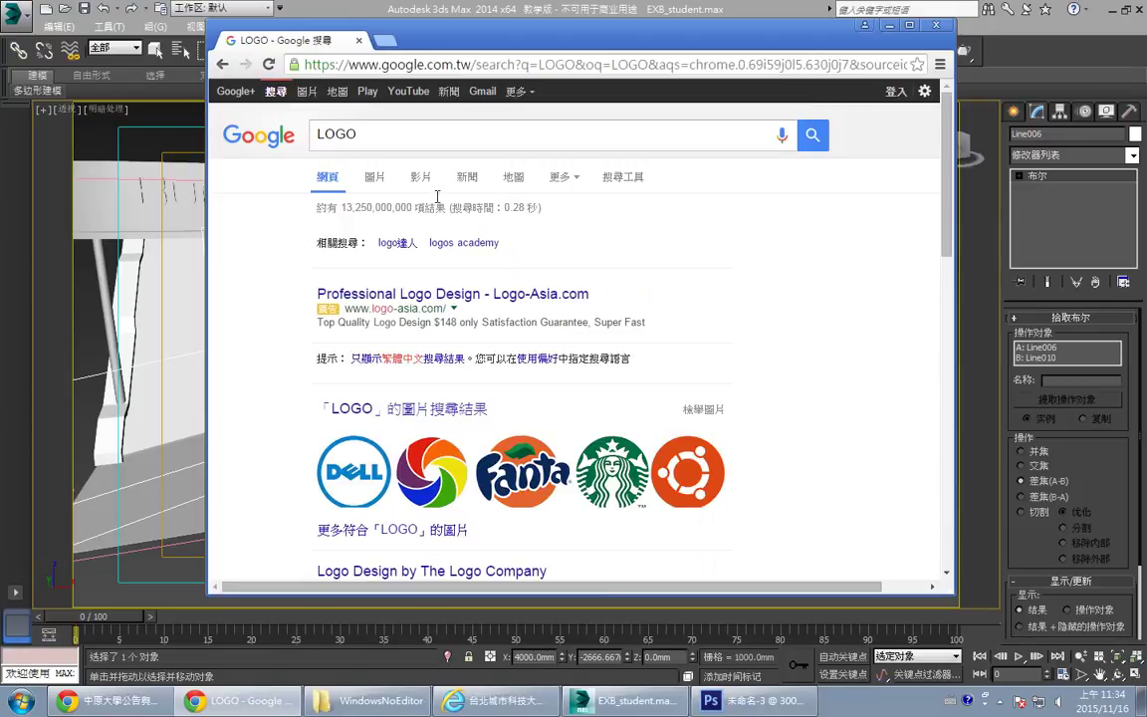
{"action": "left_click", "coordinate": [374, 177]}
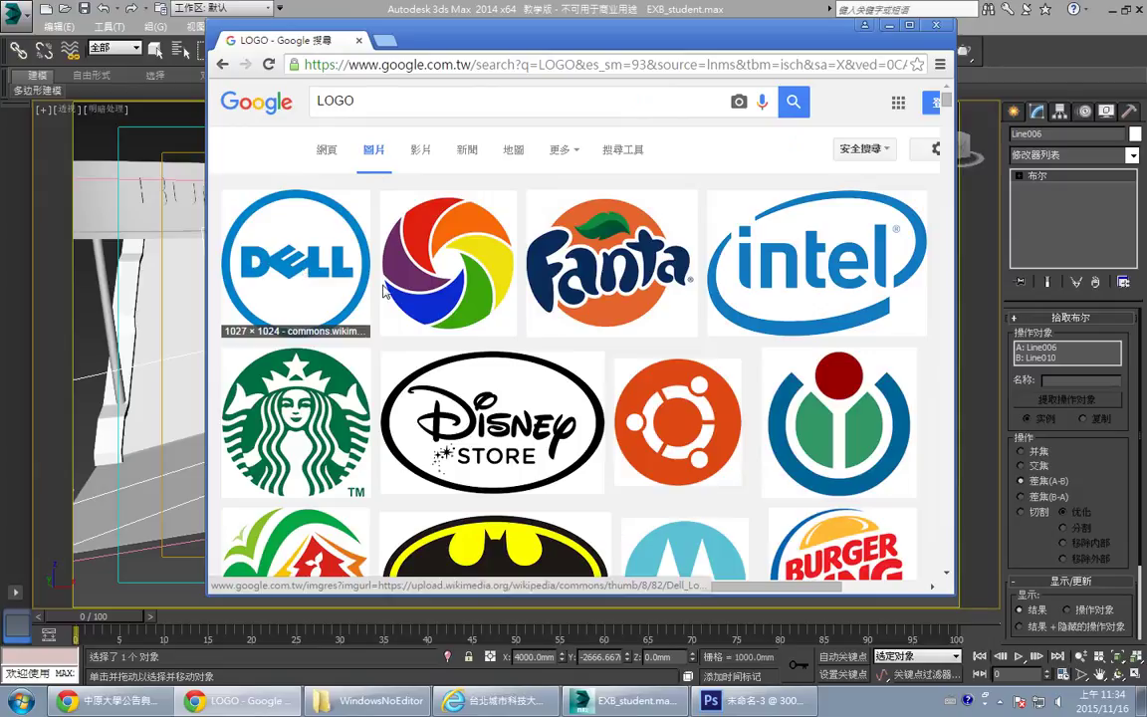
{"action": "left_click", "coordinate": [301, 276]}
{"action": "right_click", "coordinate": [361, 329]}
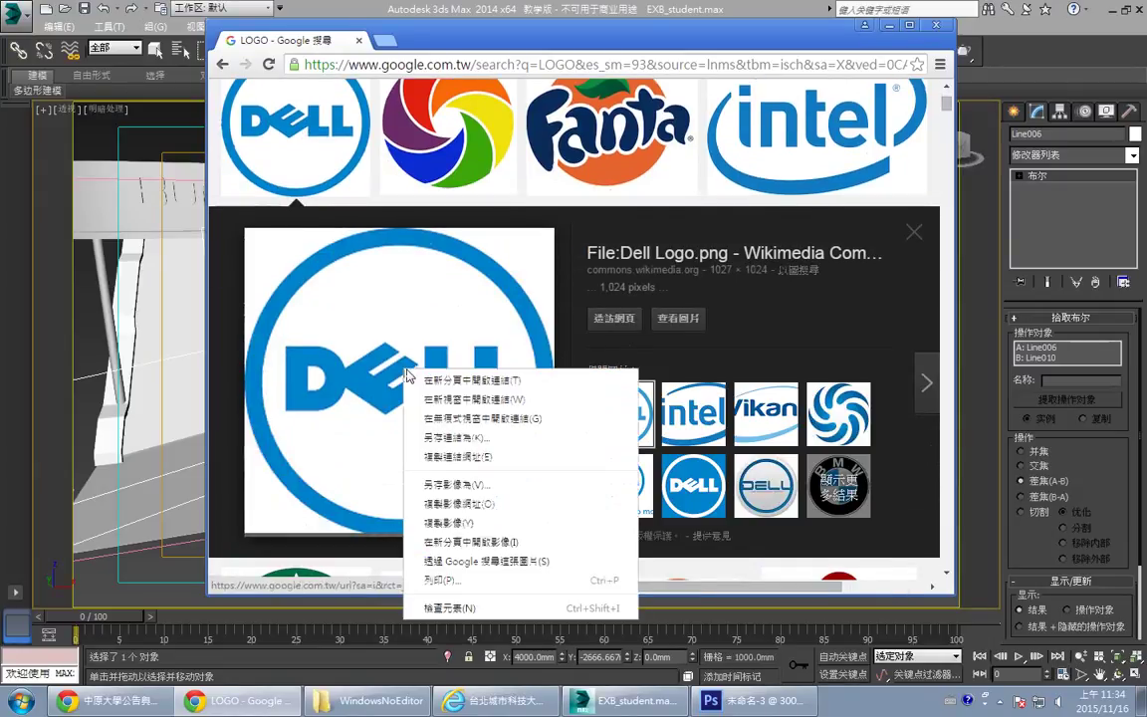
{"action": "left_click", "coordinate": [557, 473]}
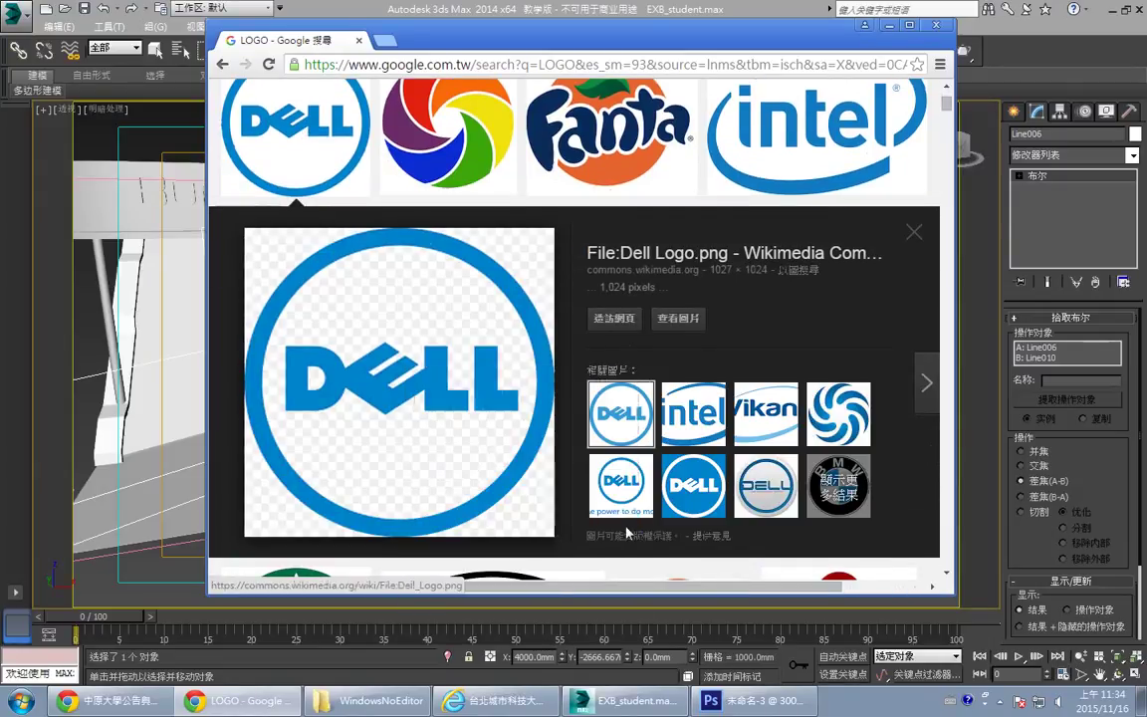
- Switch to Photoshop and bring up the 未命名-2 document containing the Dell logo
{"action": "left_click", "coordinate": [759, 701]}
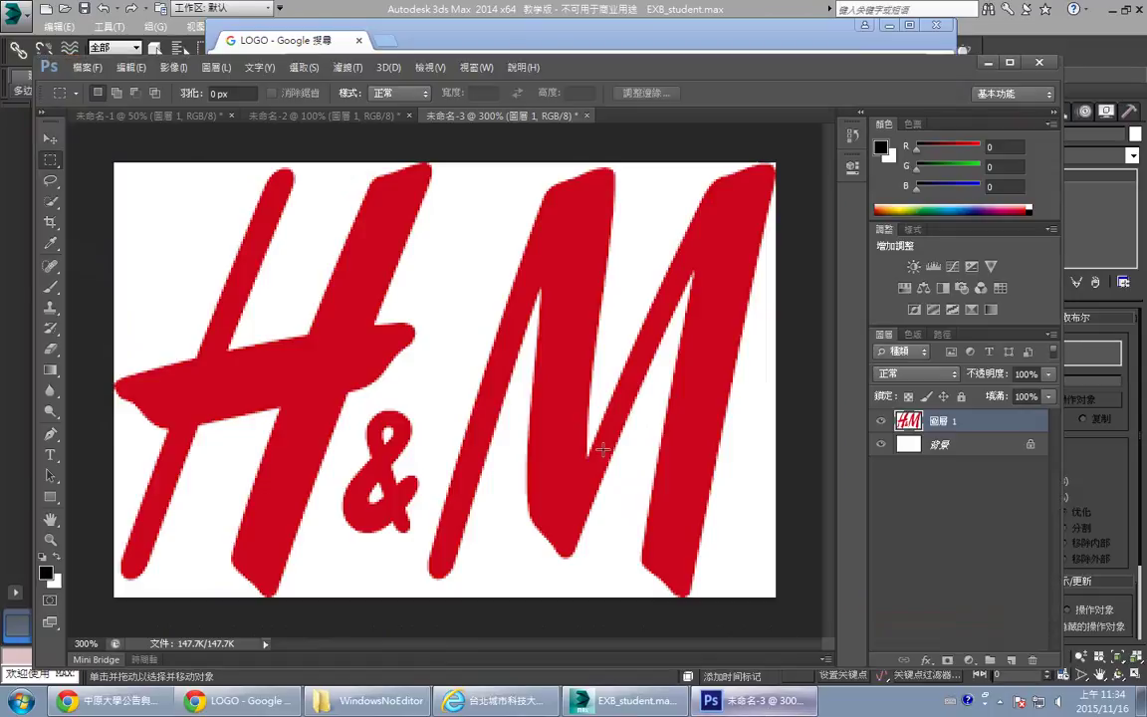
{"action": "left_click", "coordinate": [320, 116]}
- Try to paste the copied logo image into the 未命名-2 document, and undo the paste
{"action": "left_click", "coordinate": [132, 68]}
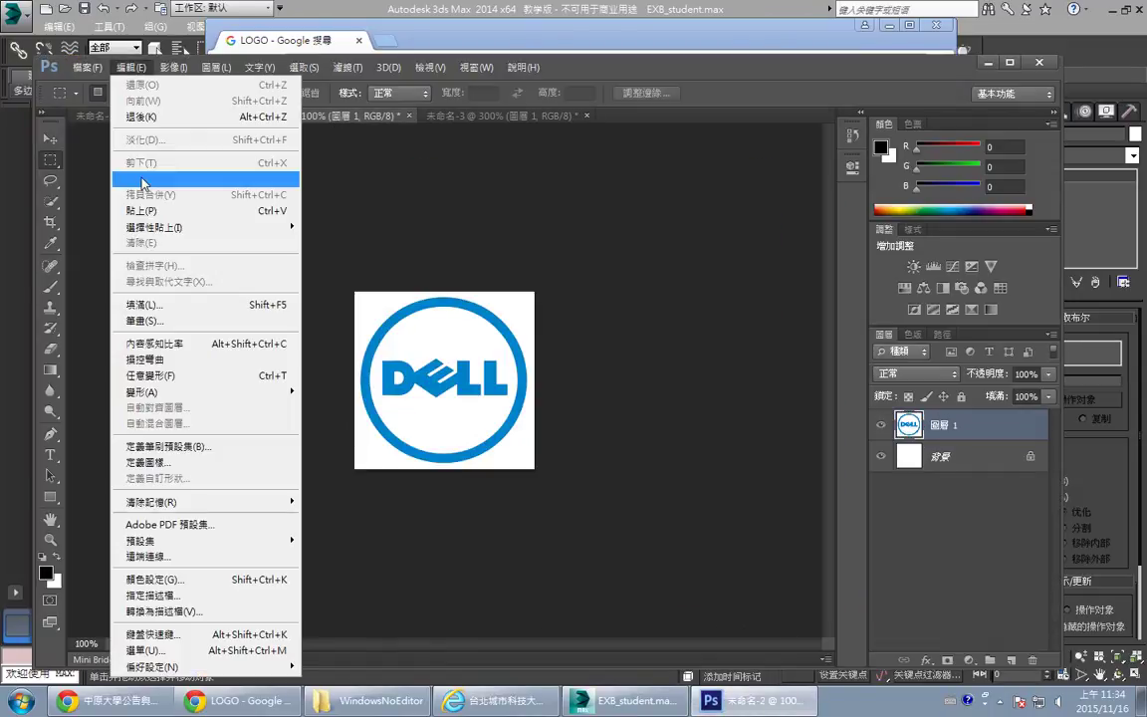
{"action": "left_click", "coordinate": [148, 212]}
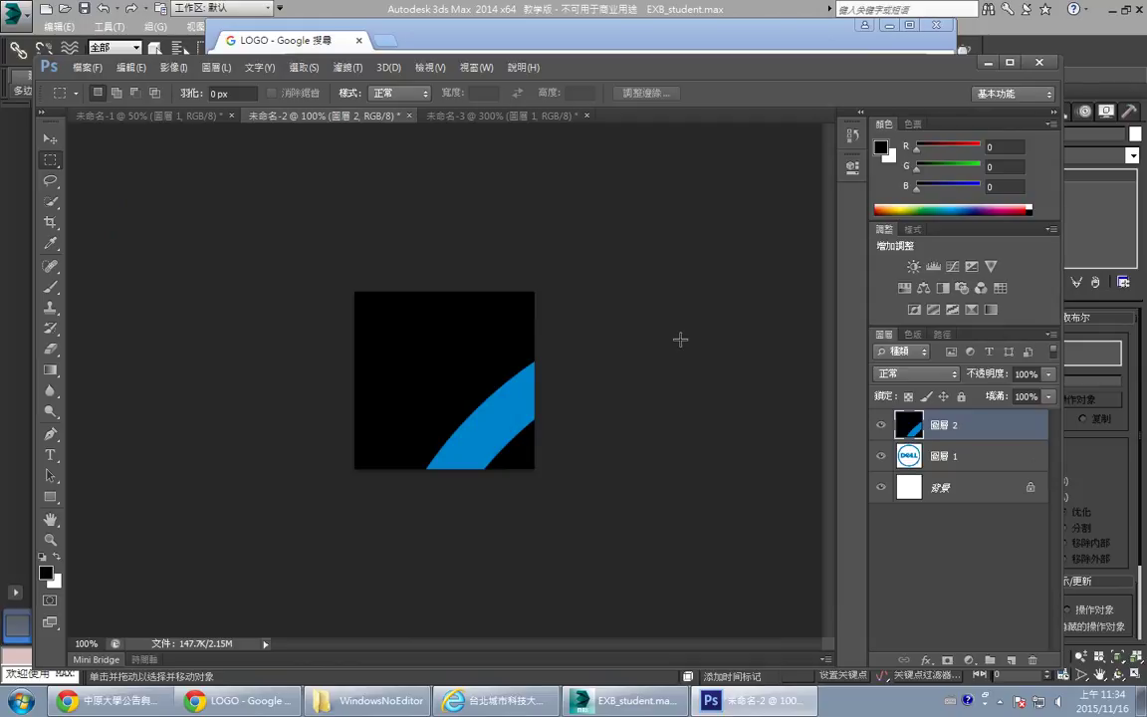
{"action": "key", "text": "ctrl+z"}
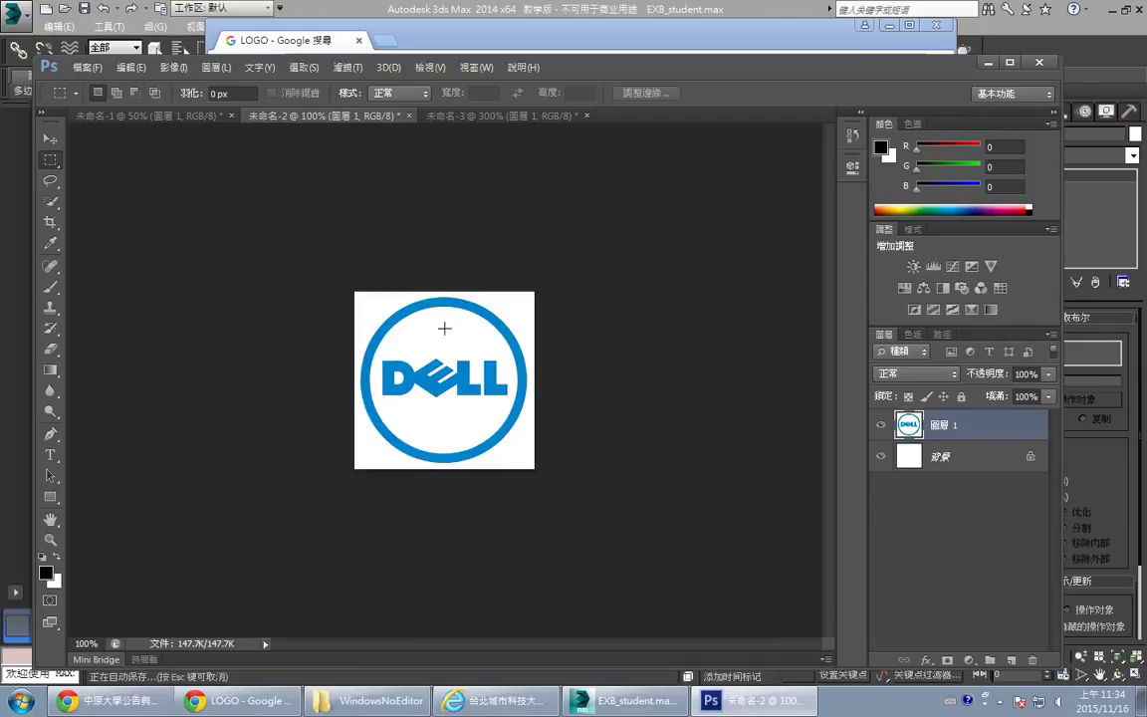
{"action": "key", "text": "ctrl+z"}
- Examine the pixel edges of the Dell lettering at high magnification to judge the image's resolution
{"action": "key", "text": "ctrl+plus"}
{"action": "key", "text": "ctrl+plus"}
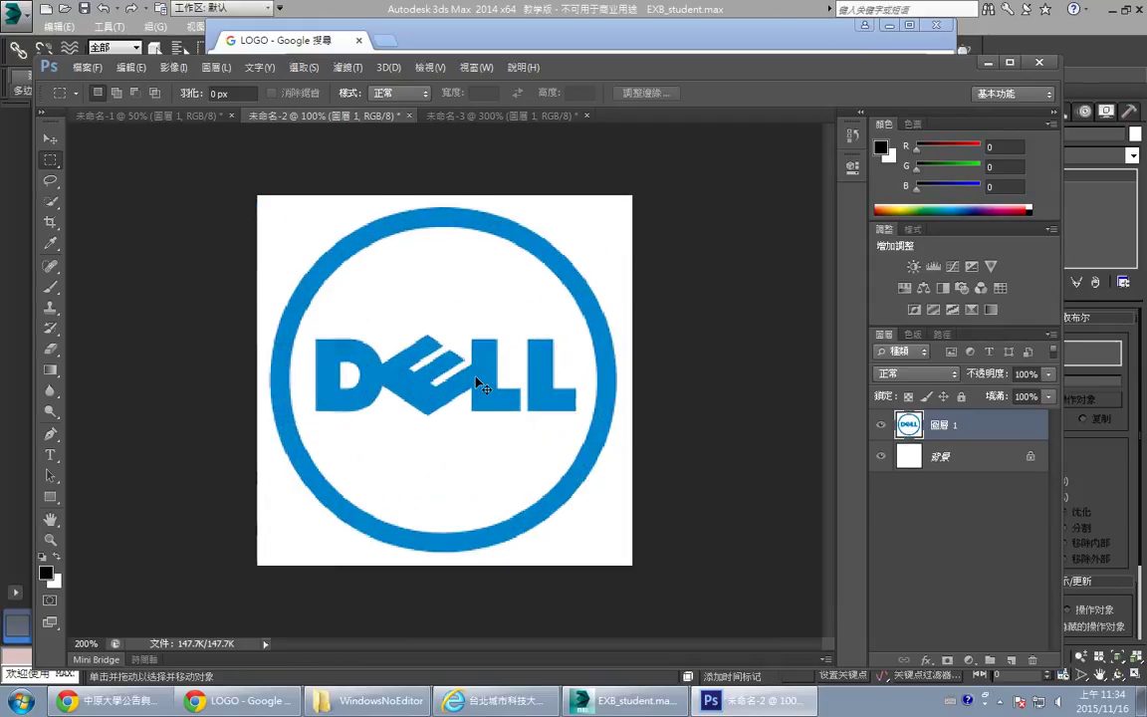
{"action": "key", "text": "ctrl+plus"}
{"action": "key", "text": "ctrl+plus"}
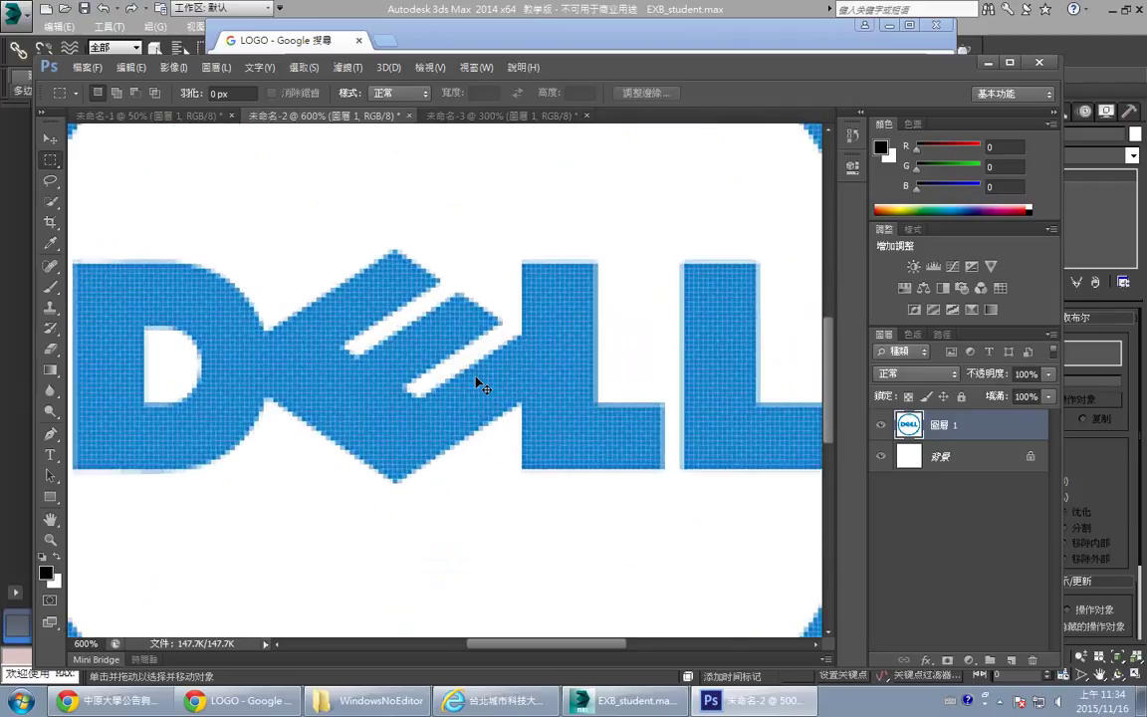
{"action": "key", "text": "ctrl+minus"}
{"action": "key", "text": "ctrl+minus"}
{"action": "key", "text": "ctrl+minus"}
{"action": "key", "text": "ctrl+minus"}
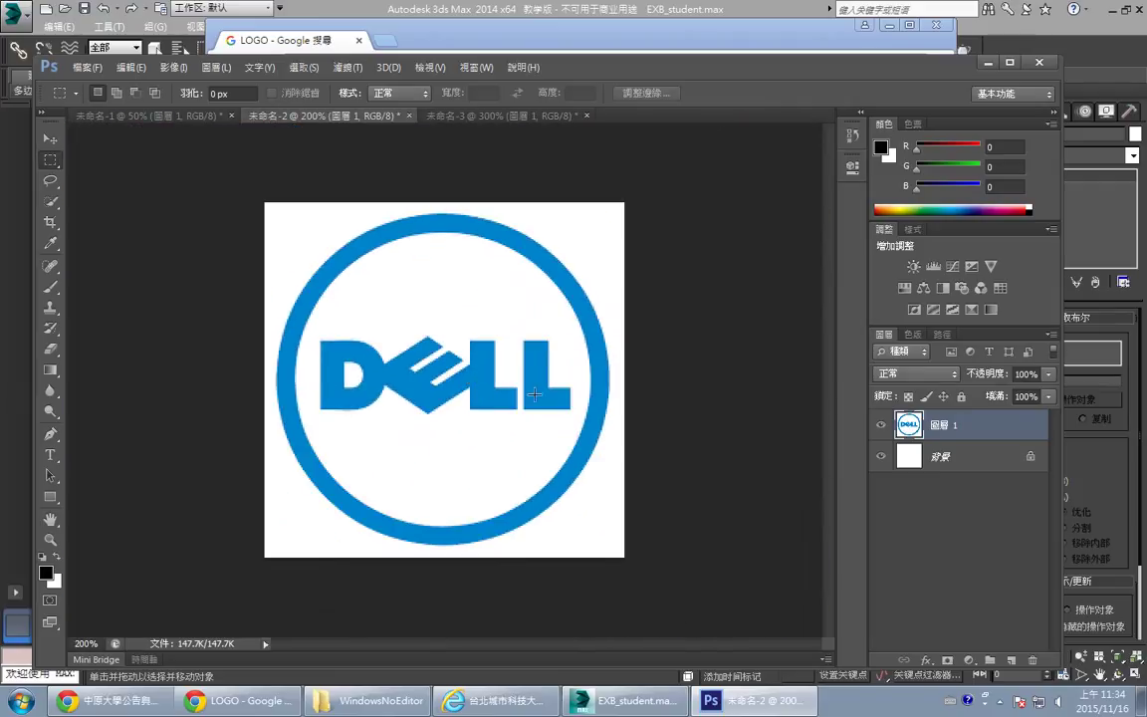
- Resize the Dell logo image to 600 pixels wide with constrained proportions and resampling enabled
{"action": "left_click", "coordinate": [176, 67]}
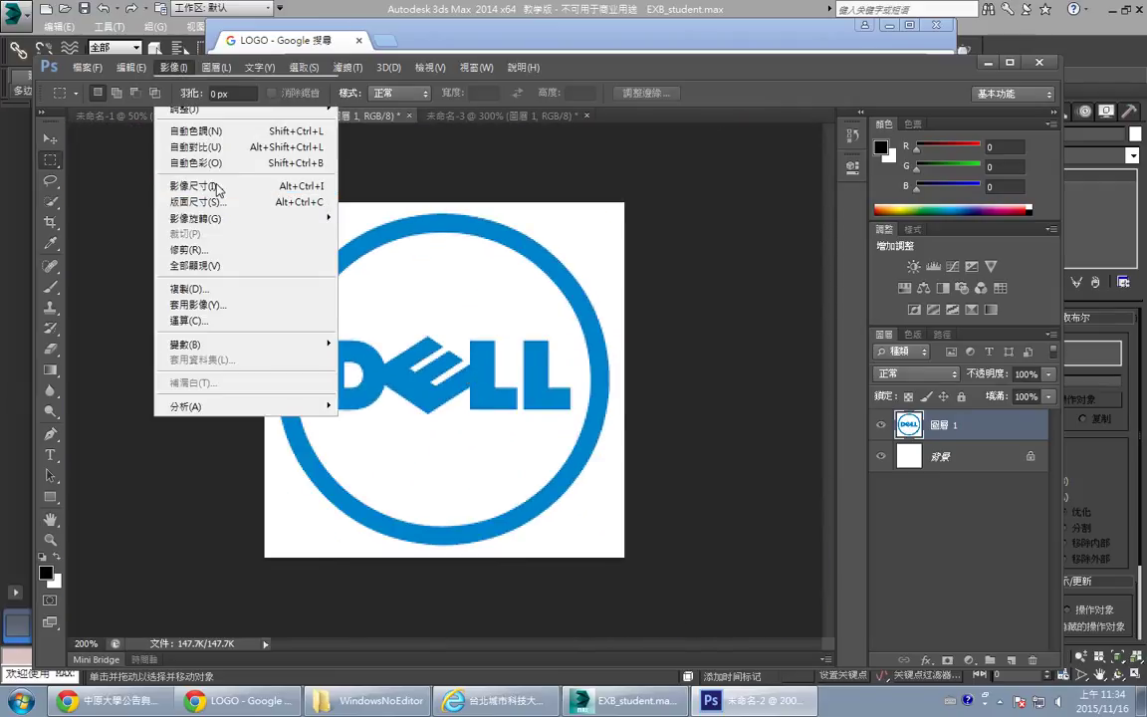
{"action": "left_click", "coordinate": [204, 186]}
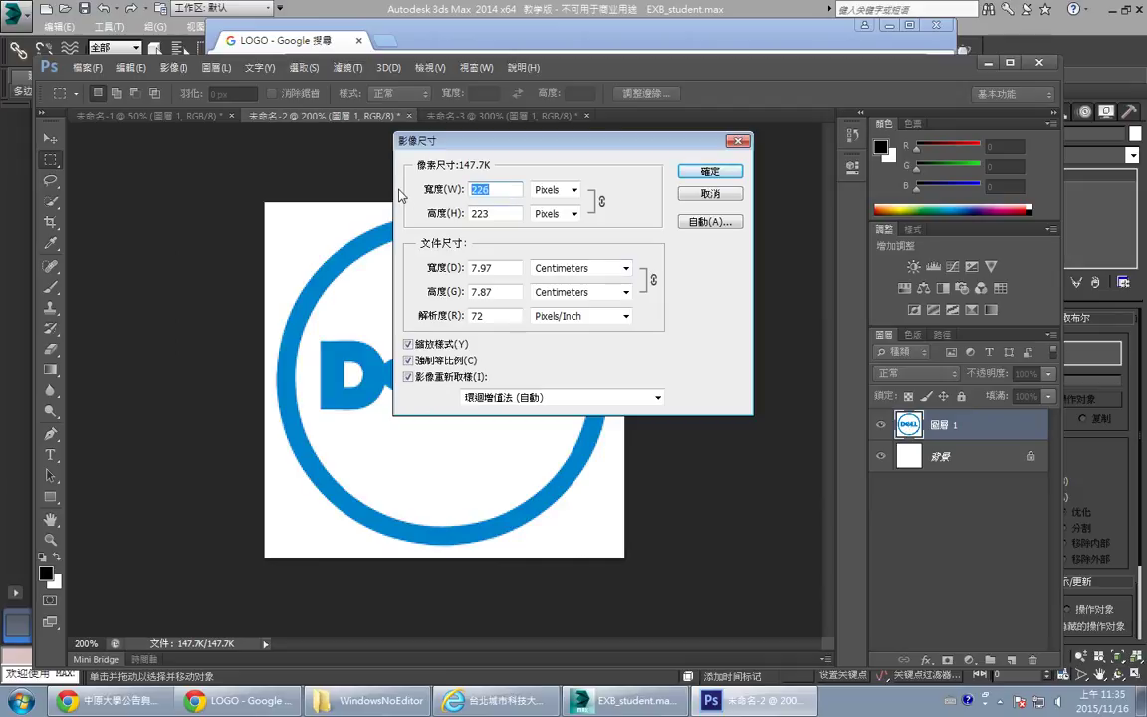
{"action": "type", "text": "678"}
{"action": "key", "text": "Return"}
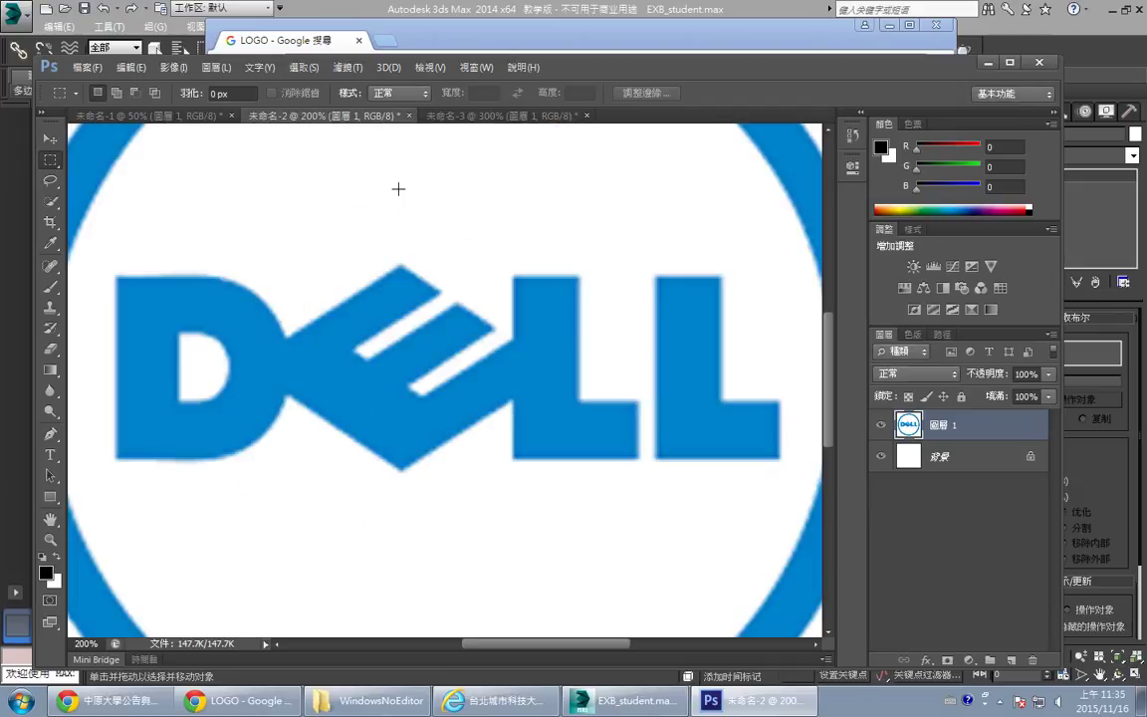
- Enlarge the Dell logo image about tenfold in width with constrained proportions, and fit the whole logo in view
{"action": "left_click", "coordinate": [173, 67]}
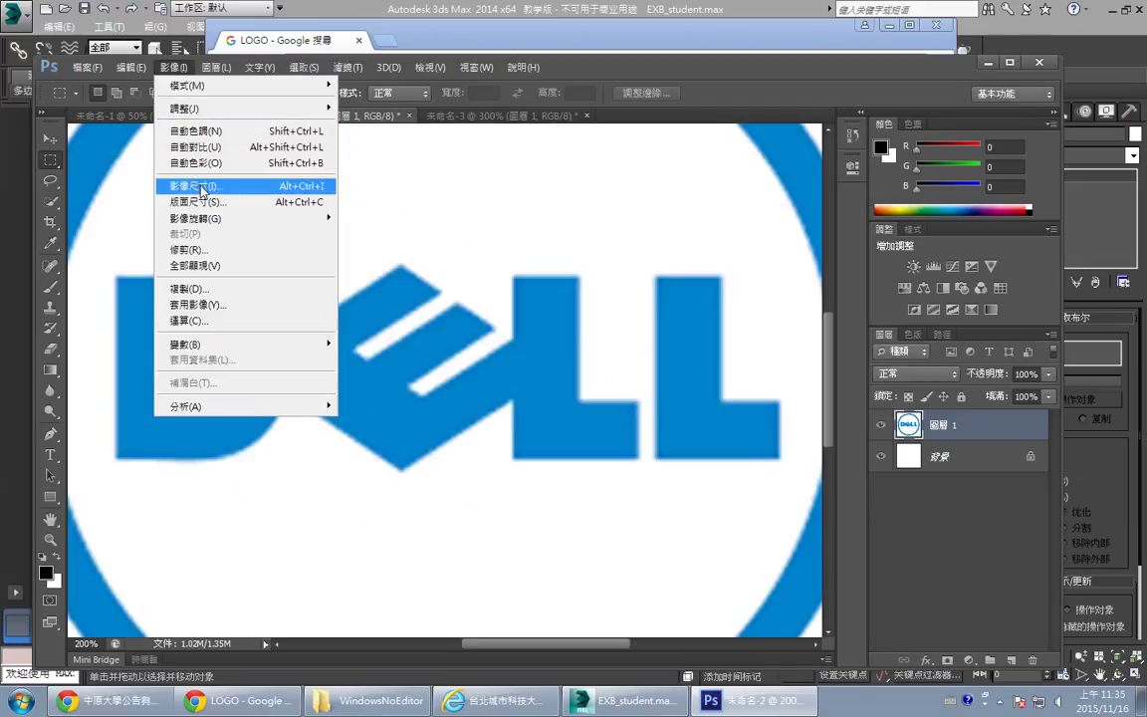
{"action": "left_click", "coordinate": [229, 186]}
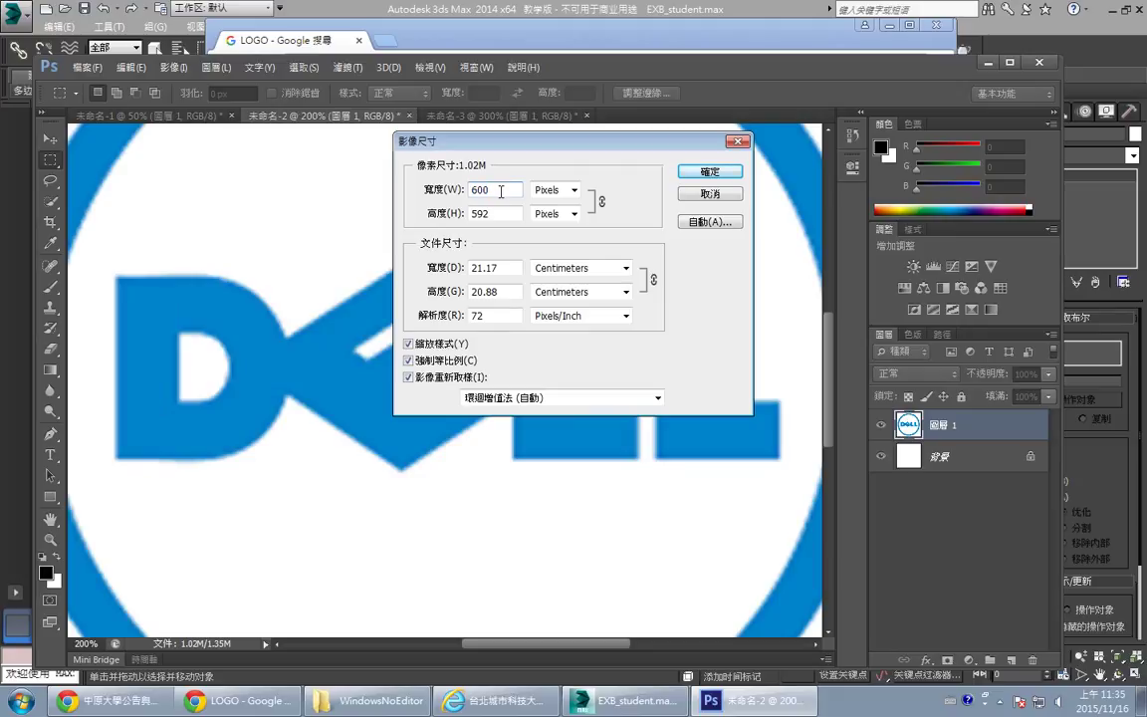
{"action": "key", "text": "Return"}
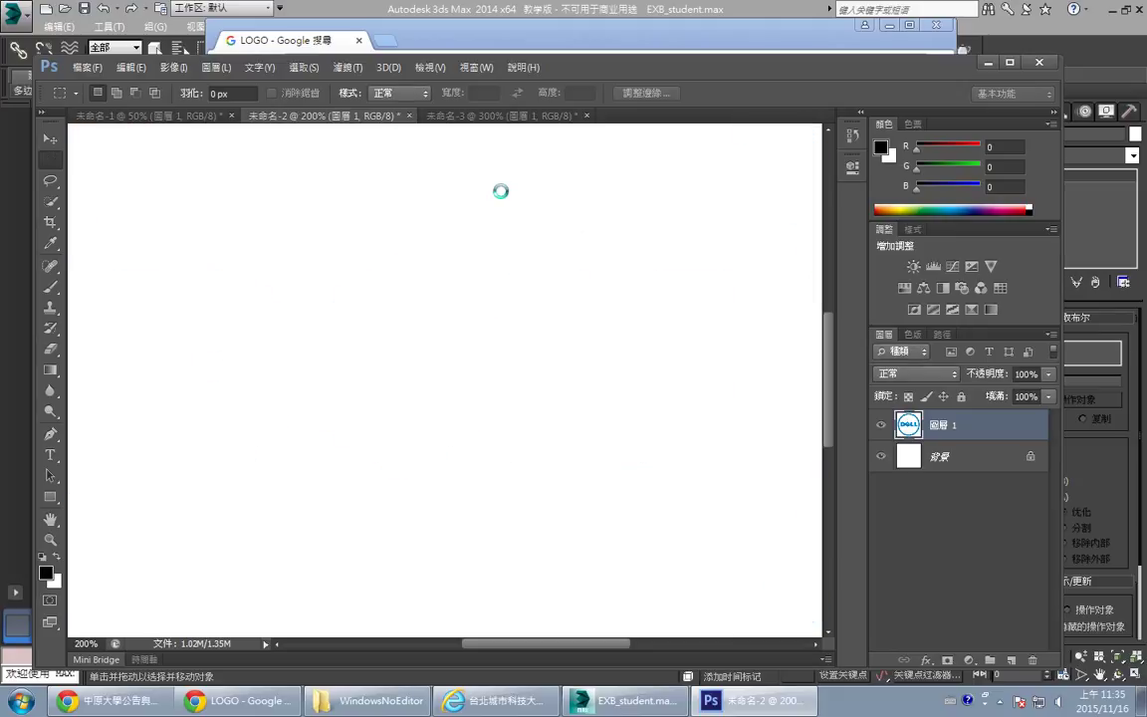
{"action": "key", "text": "ctrl+minus"}
{"action": "scroll", "coordinate": [501, 196], "scroll_direction": "down", "scroll_amount": 10, "text": "alt"}
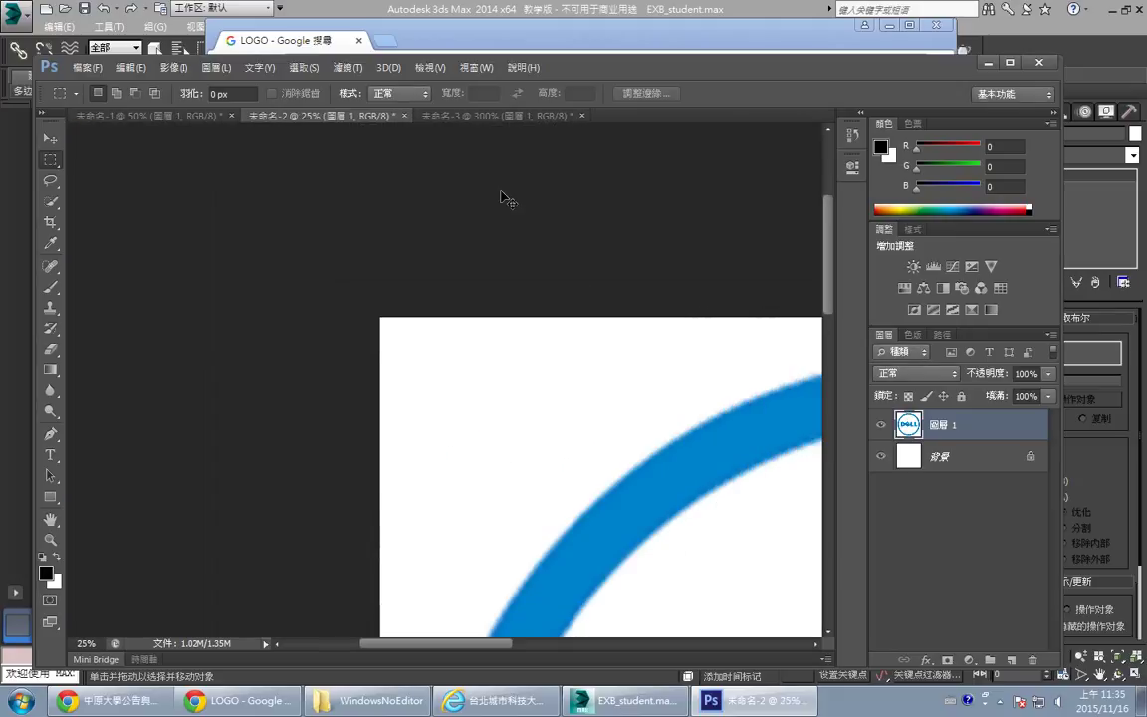
{"action": "scroll", "coordinate": [503, 195], "scroll_direction": "up", "scroll_amount": 1, "text": "alt"}
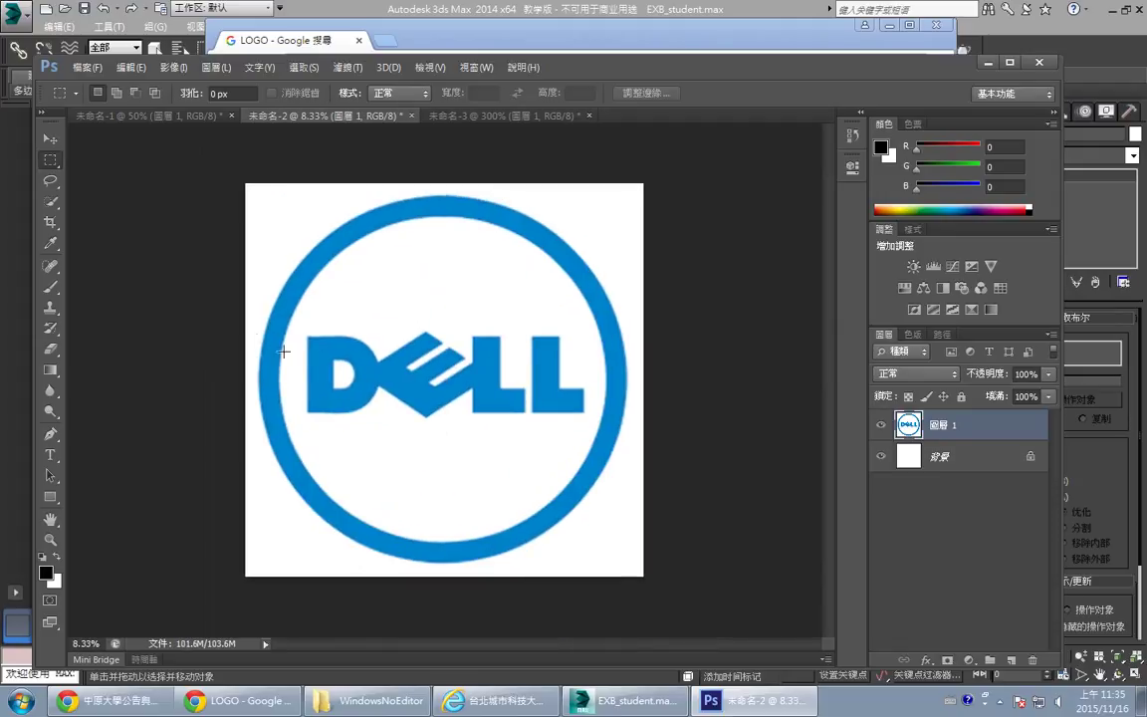
- Select all blue areas of the Dell logo with a non-contiguous Magic Wand at tolerance 32, and convert the selection to a work path
{"action": "left_click", "coordinate": [53, 203]}
{"action": "left_click", "coordinate": [121, 215]}
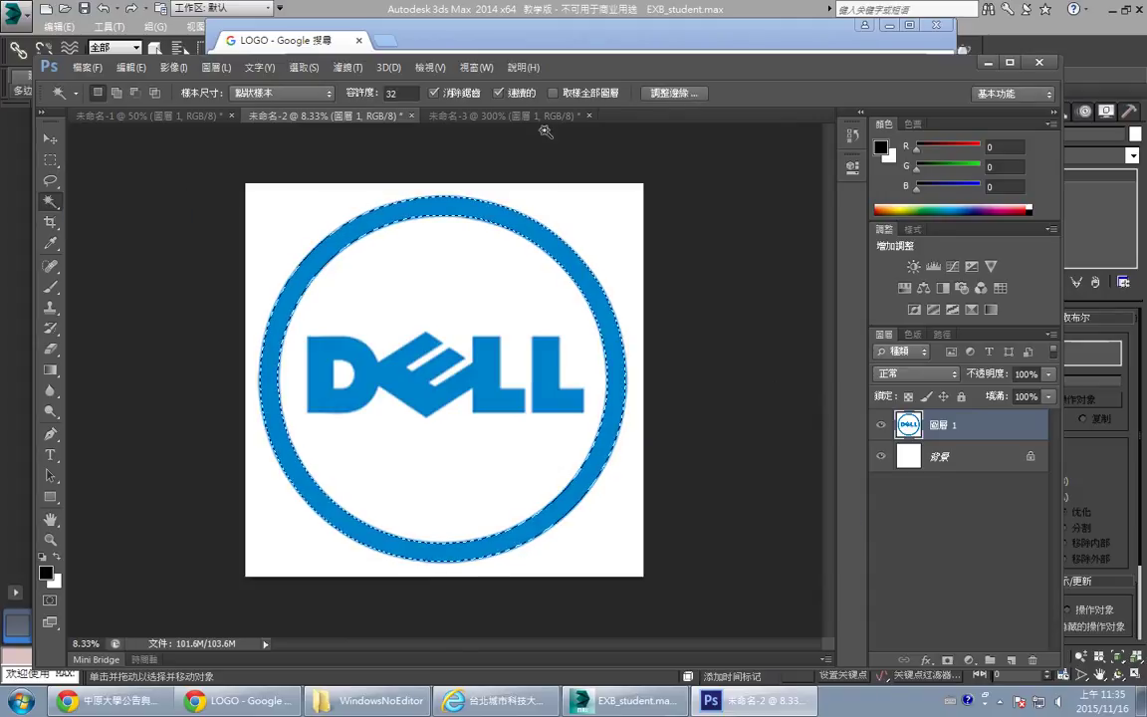
{"action": "left_click", "coordinate": [497, 93]}
{"action": "left_click", "coordinate": [538, 239]}
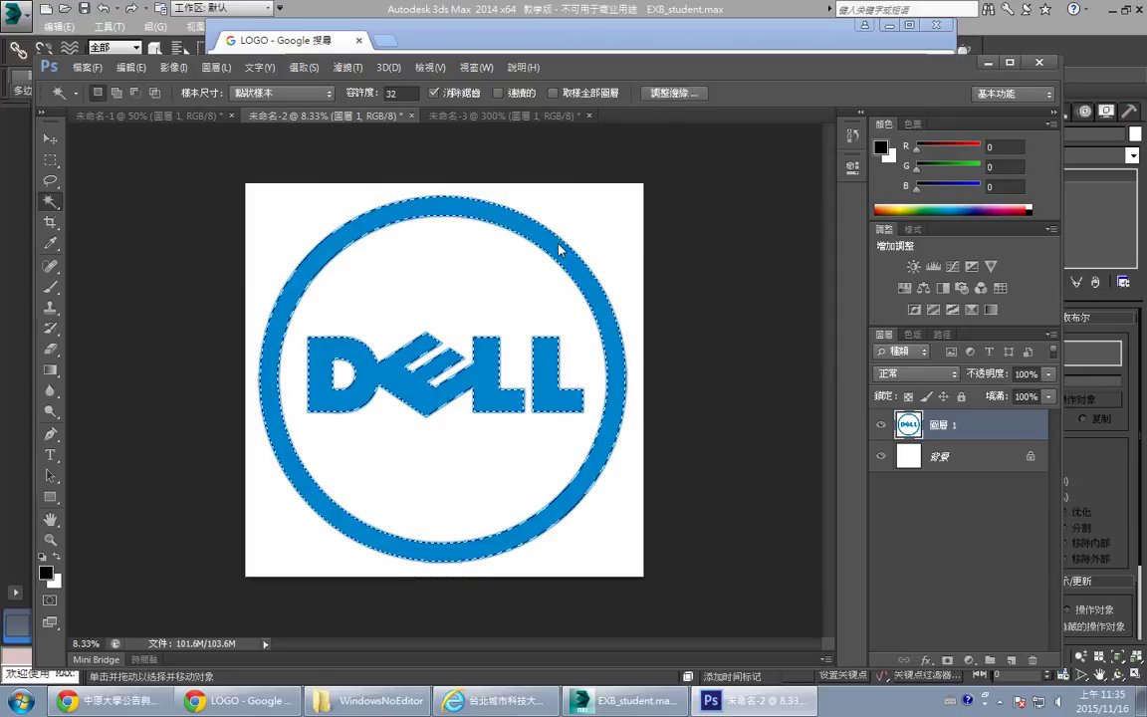
{"action": "left_click", "coordinate": [941, 335]}
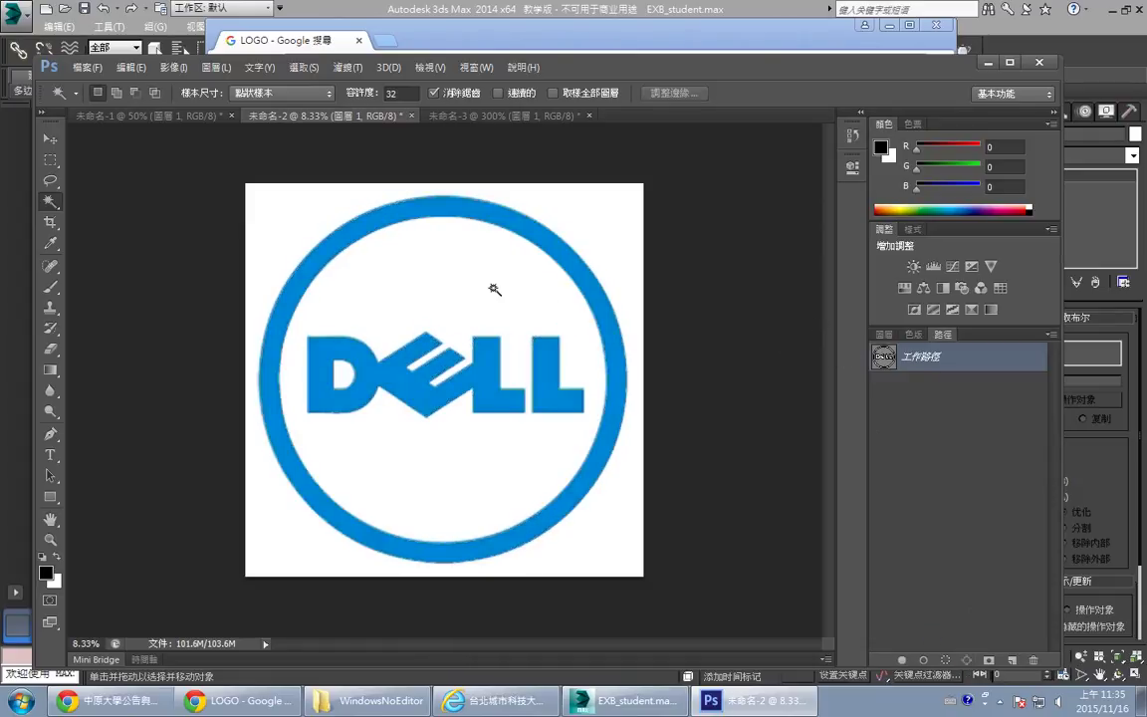
- Examine the edges of the enlarged Dell lettering up close and the whole logo at several magnifications
{"action": "key", "text": "ctrl+plus"}
{"action": "key", "text": "ctrl+plus"}
{"action": "key", "text": "ctrl+plus"}
{"action": "key", "text": "ctrl+plus"}
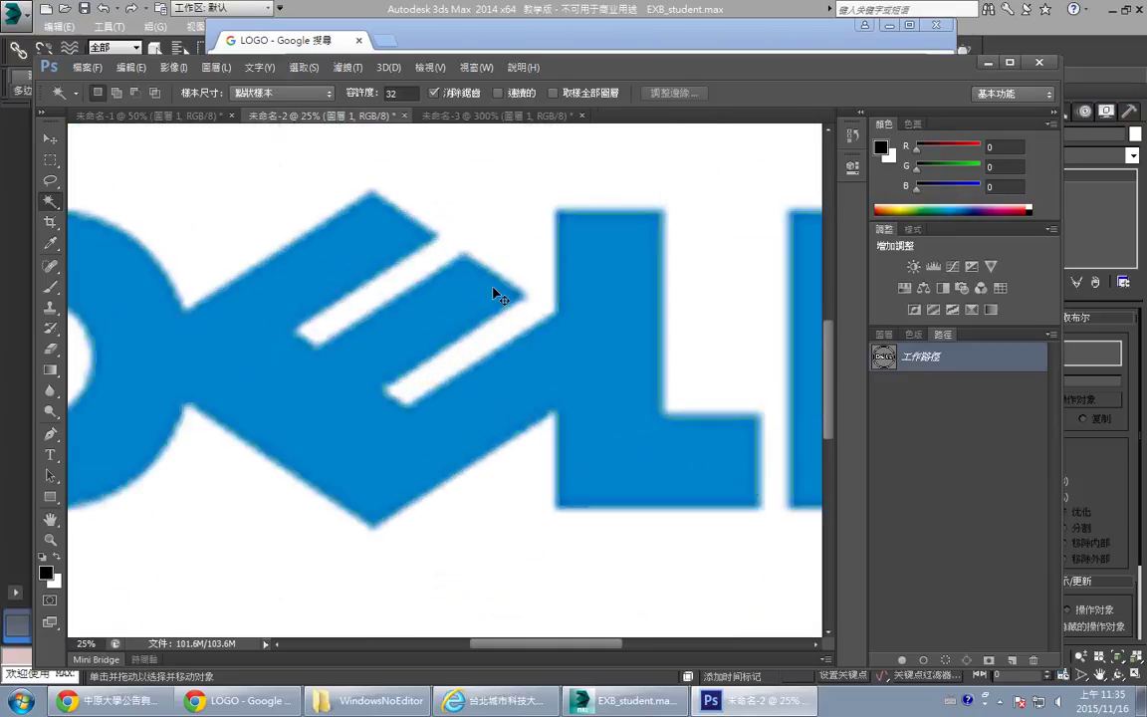
{"action": "key", "text": "ctrl+plus"}
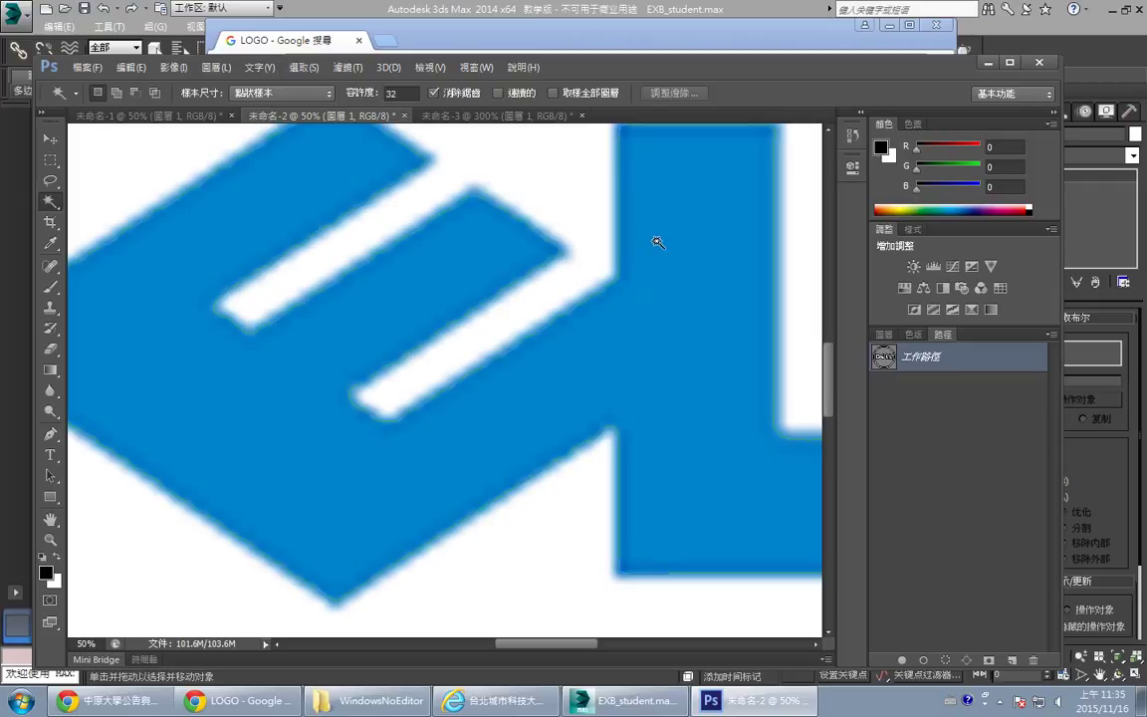
{"action": "key", "text": "ctrl+minus"}
{"action": "key", "text": "ctrl+minus"}
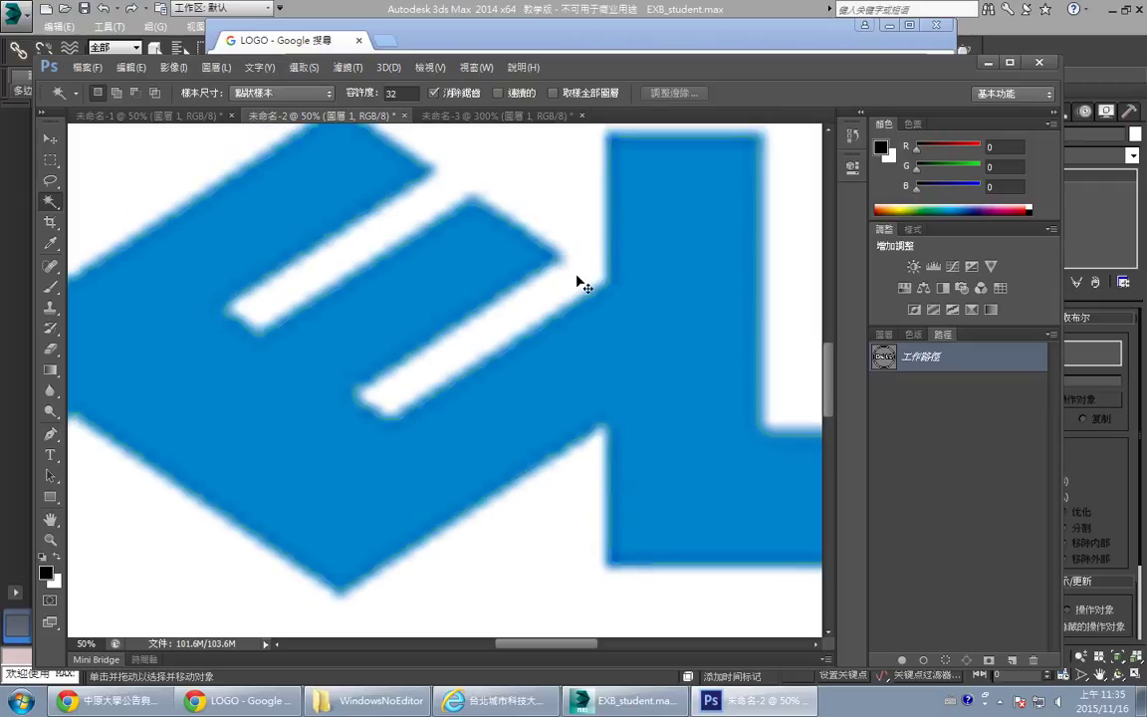
{"action": "key", "text": "ctrl+plus"}
{"action": "key", "text": "ctrl+plus"}
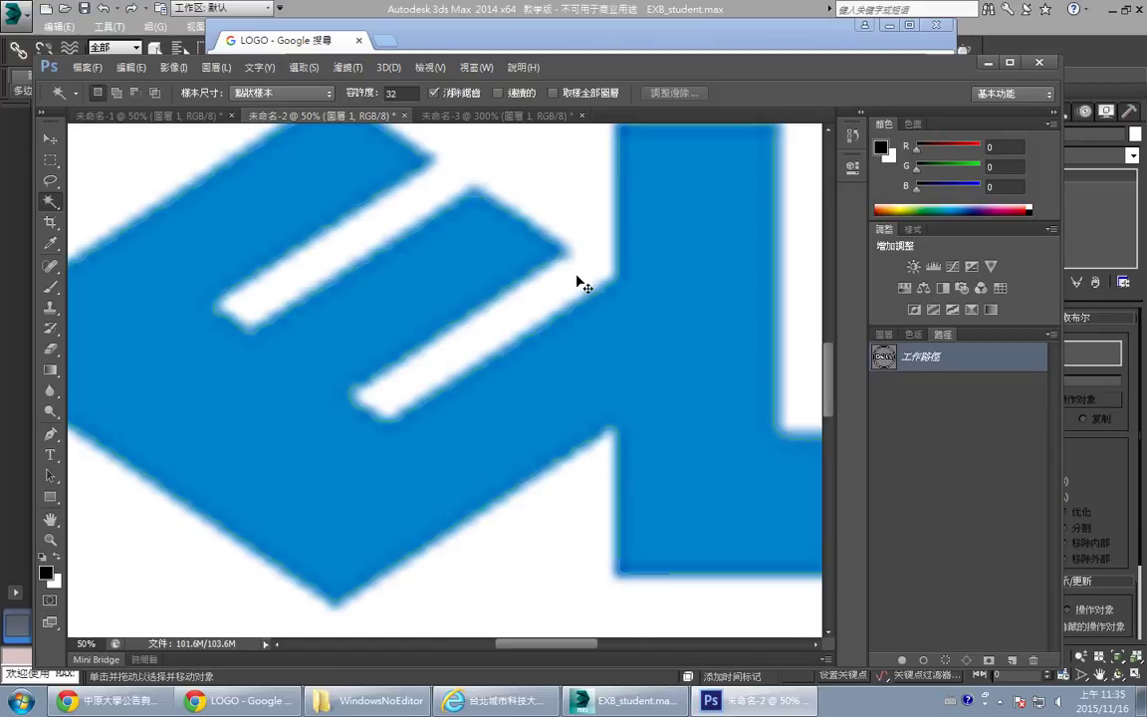
{"action": "key", "text": "ctrl+minus"}
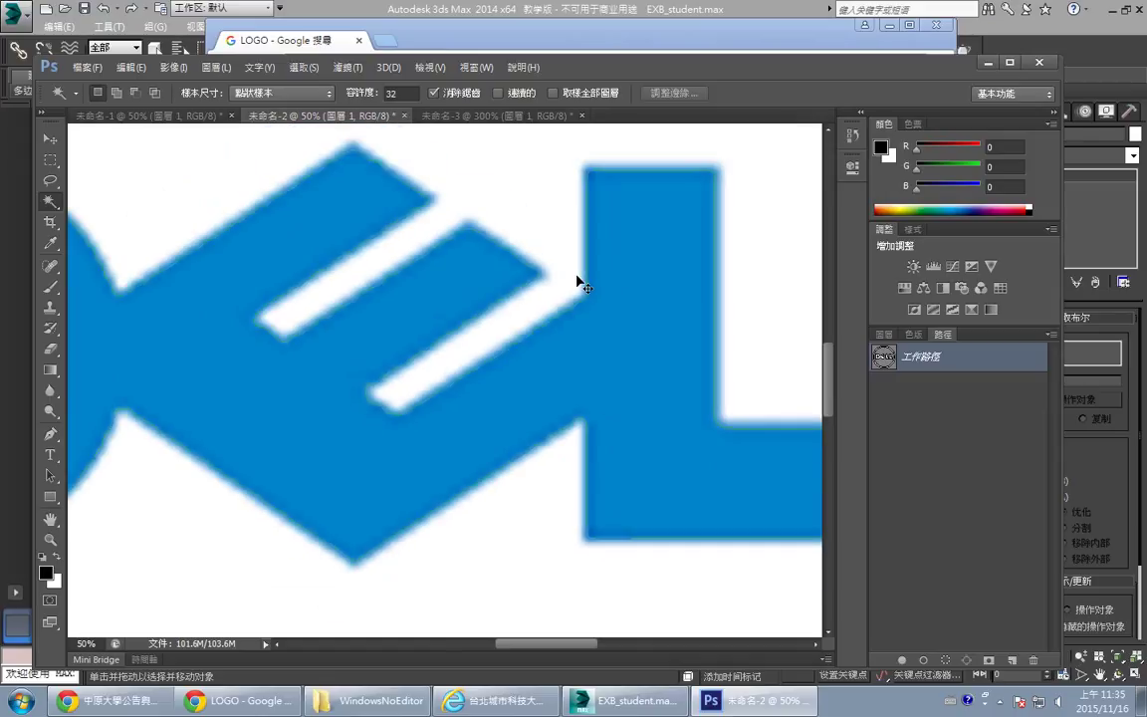
{"action": "key", "text": "ctrl+minus"}
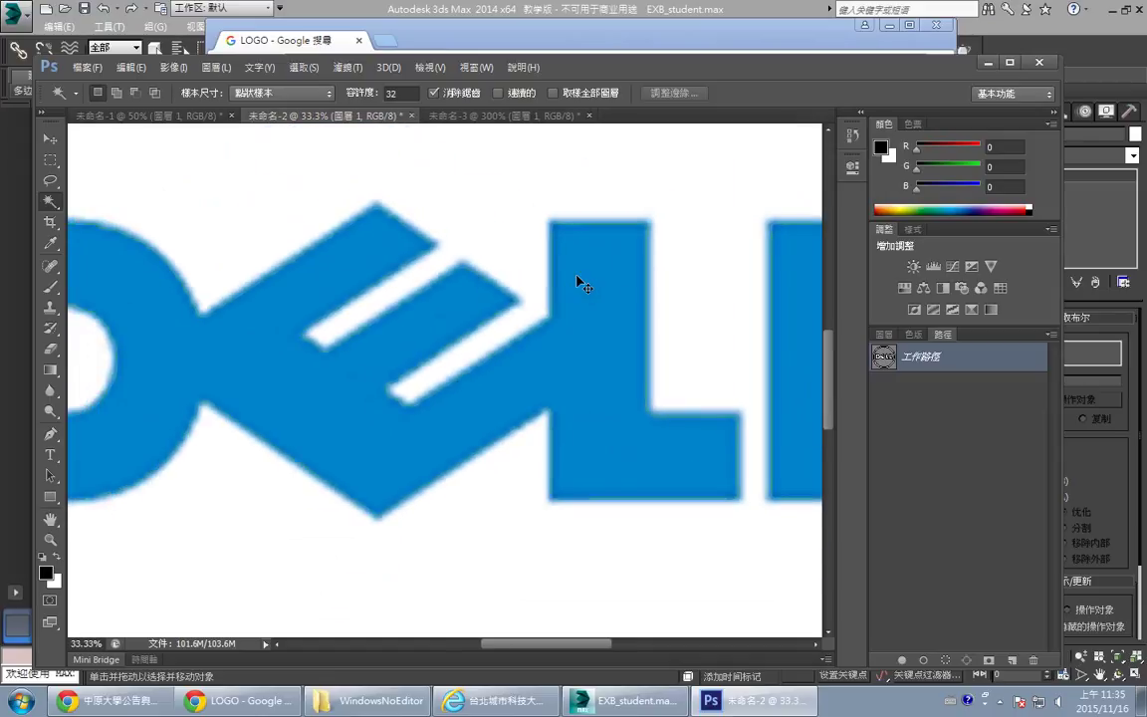
{"action": "key", "text": "ctrl+minus"}
{"action": "key", "text": "ctrl+minus"}
{"action": "key", "text": "ctrl+minus"}
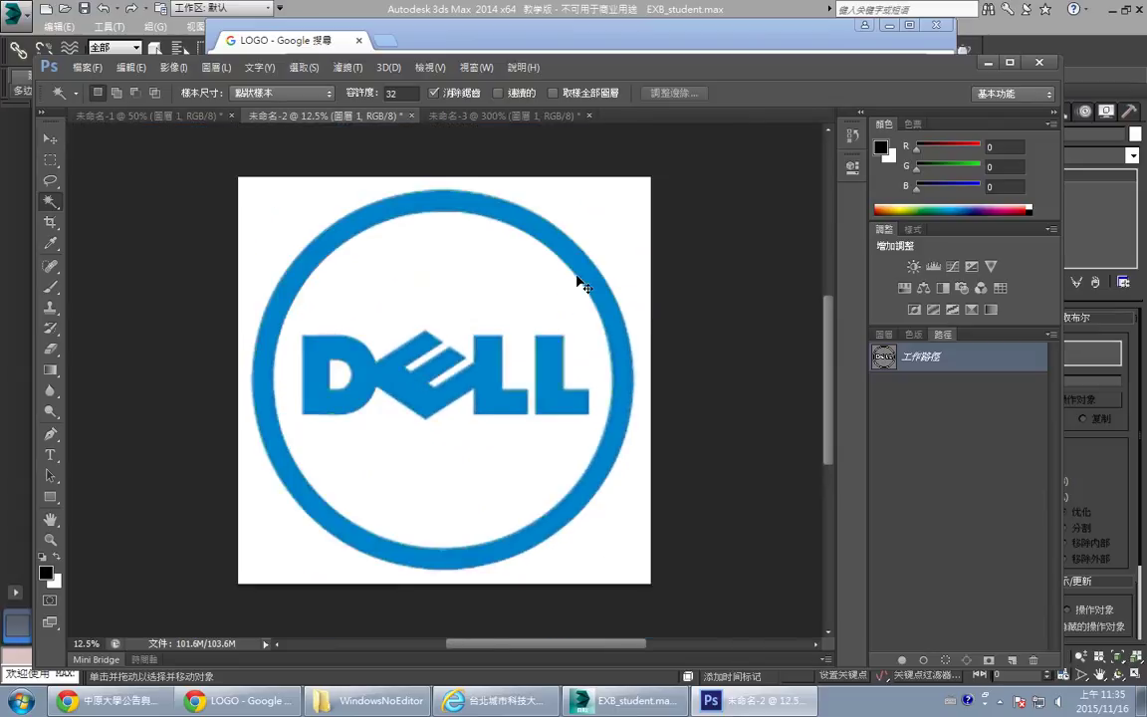
{"action": "key", "text": "ctrl+plus"}
{"action": "key", "text": "ctrl+minus"}
{"action": "key", "text": "ctrl+minus"}
{"action": "key", "text": "ctrl+minus"}
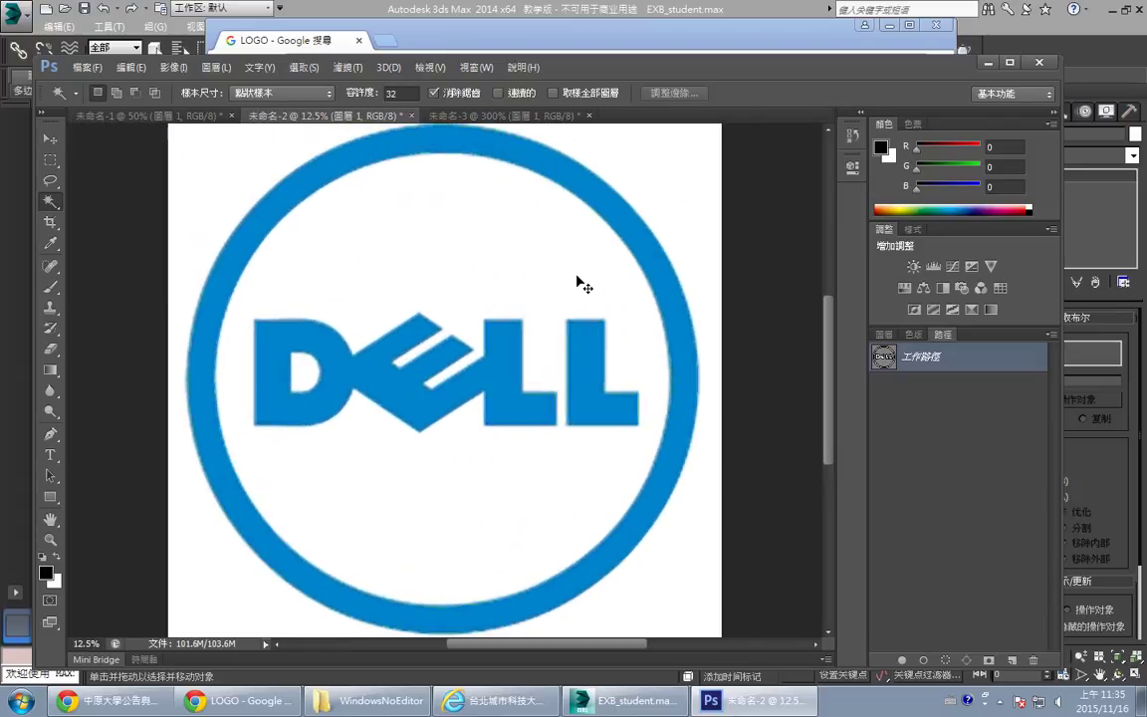
{"action": "key", "text": "ctrl+minus"}
{"action": "key", "text": "ctrl+minus"}
{"action": "key", "text": "ctrl+minus"}
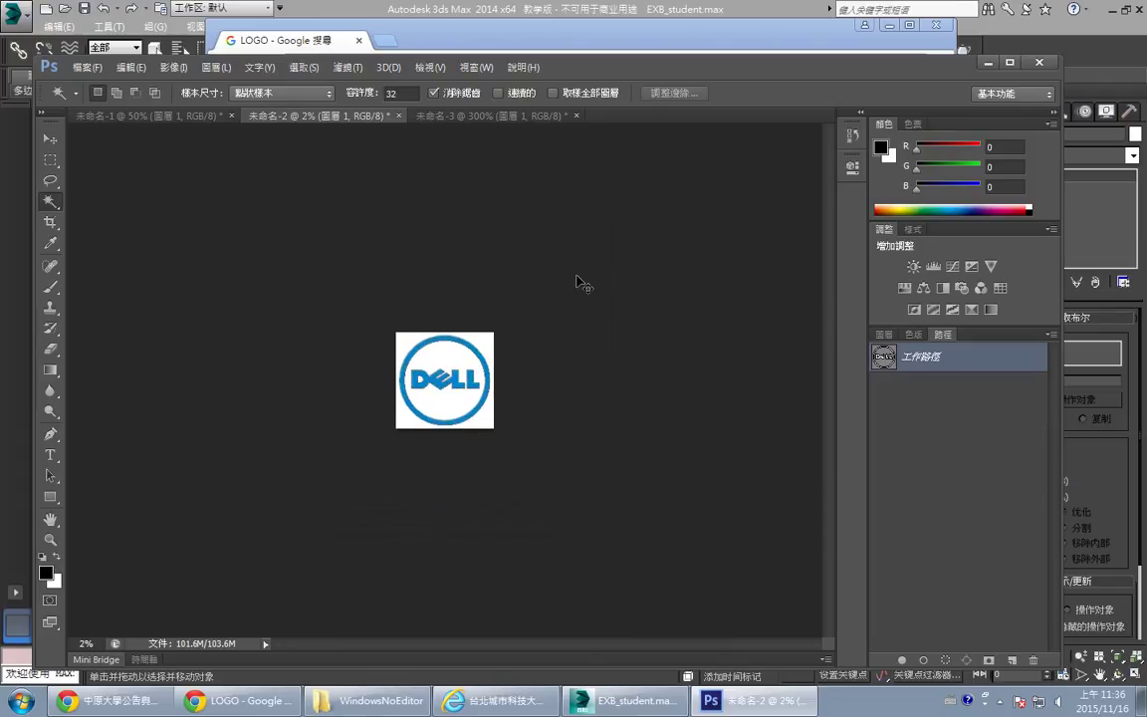
{"action": "key", "text": "ctrl+plus"}
{"action": "key", "text": "ctrl+plus"}
{"action": "key", "text": "ctrl+plus"}
{"action": "key", "text": "ctrl+plus"}
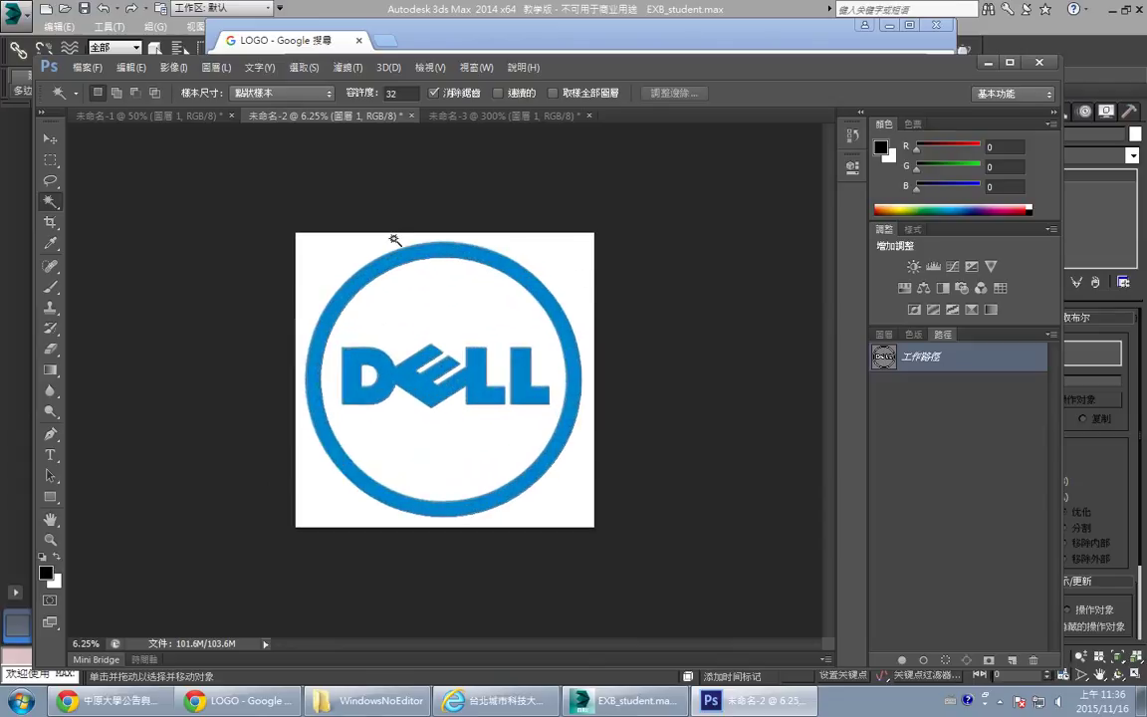
- Export the work path to an Adobe Illustrator file named LOGO on the desktop
{"action": "left_click", "coordinate": [104, 73]}
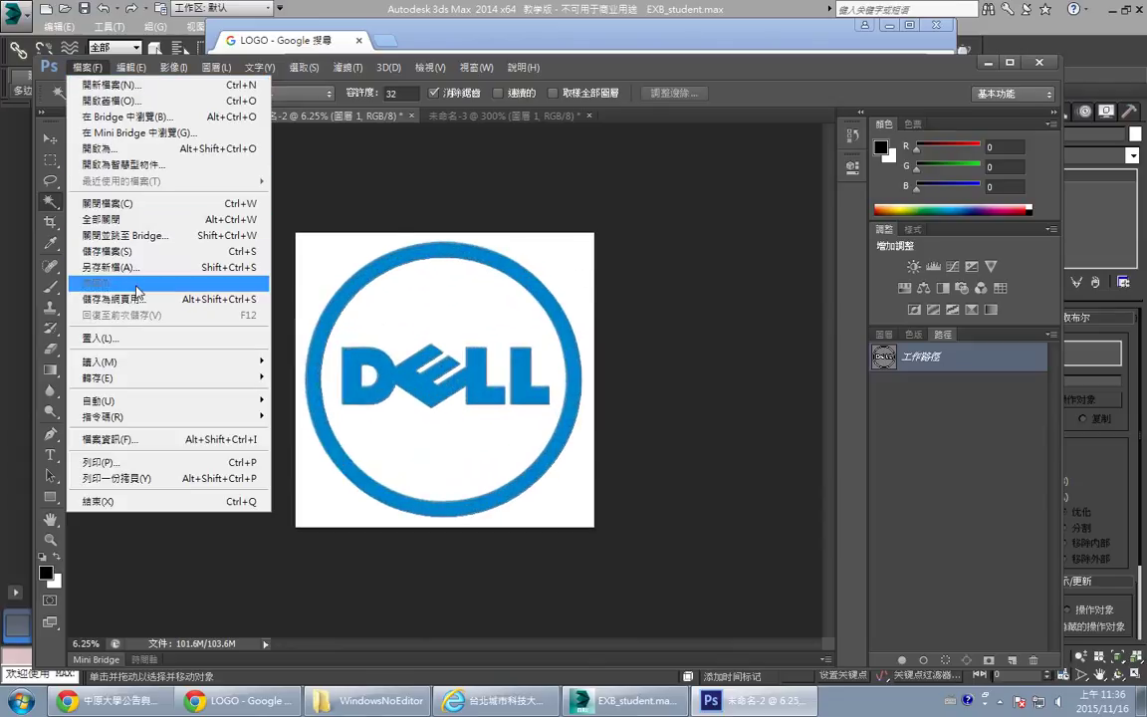
{"action": "mouse_move", "coordinate": [151, 378]}
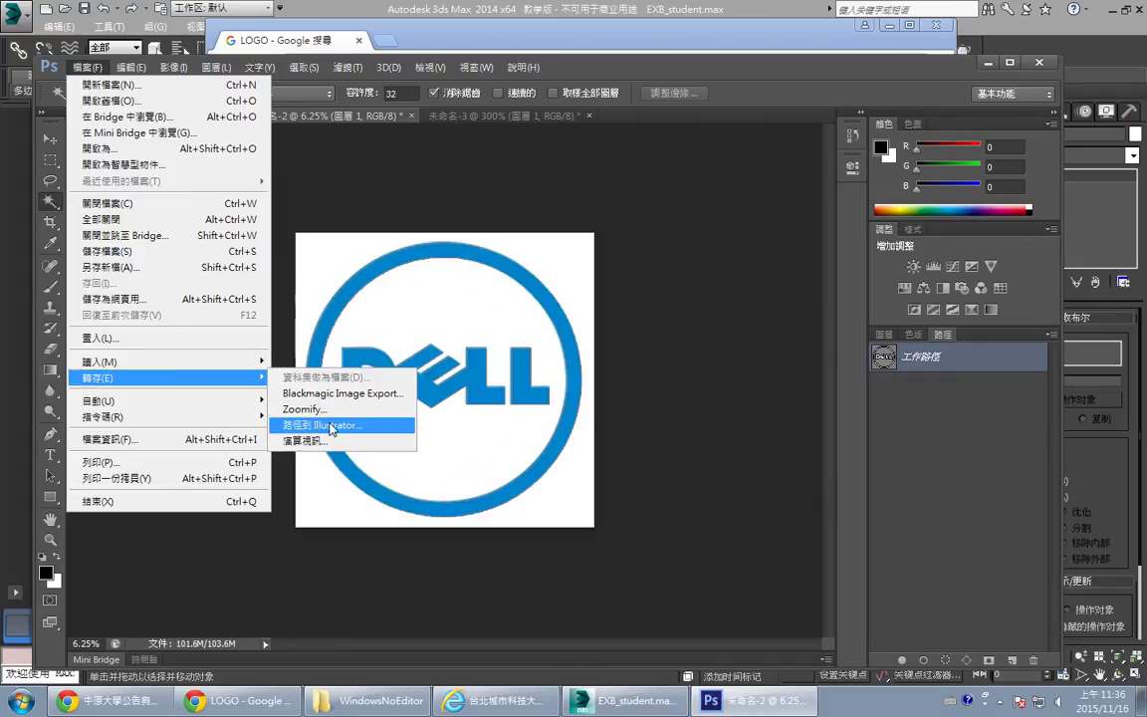
{"action": "left_click", "coordinate": [332, 426]}
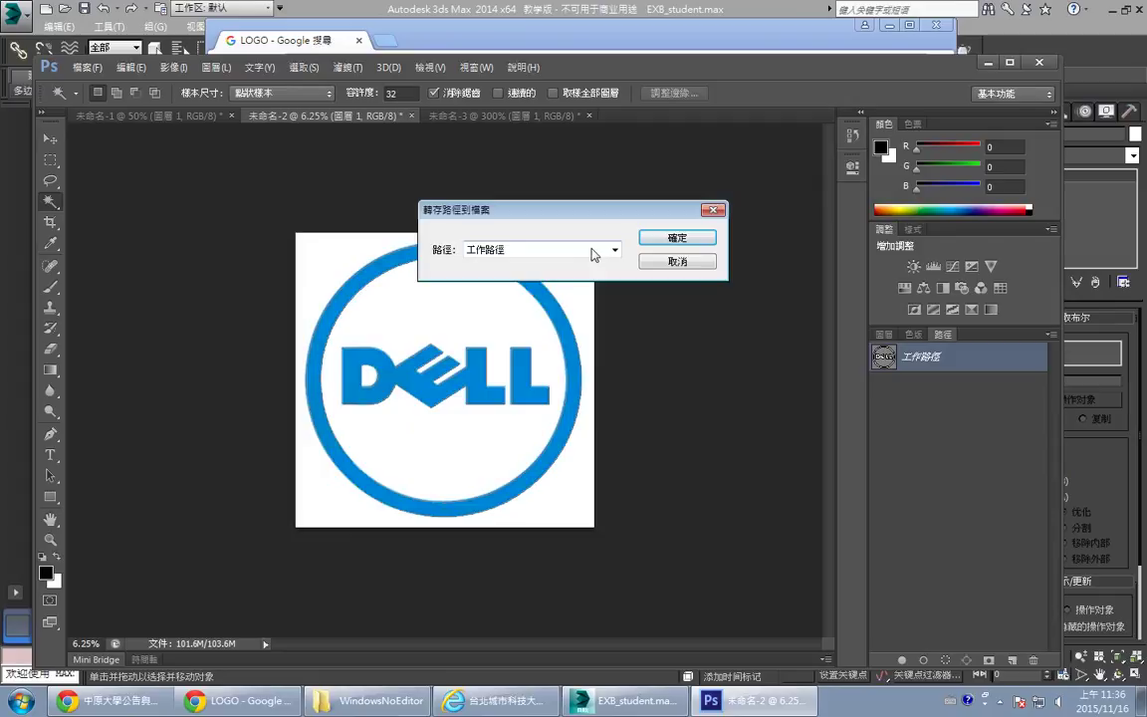
{"action": "left_click", "coordinate": [700, 245]}
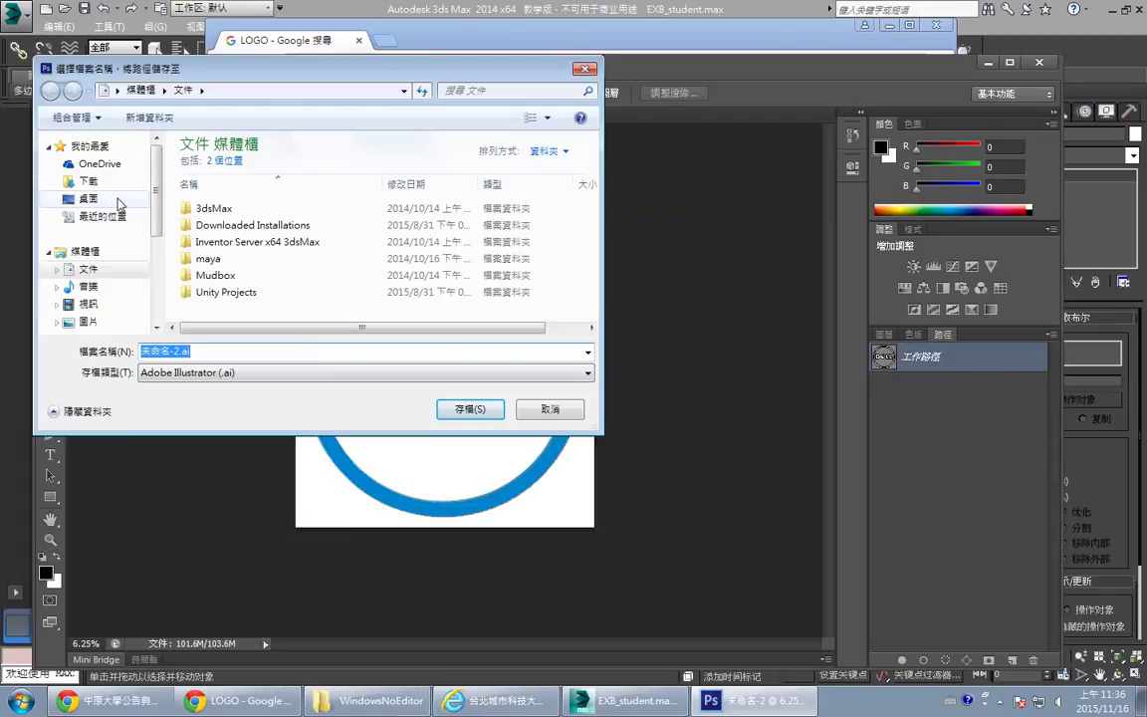
{"action": "left_click", "coordinate": [95, 198]}
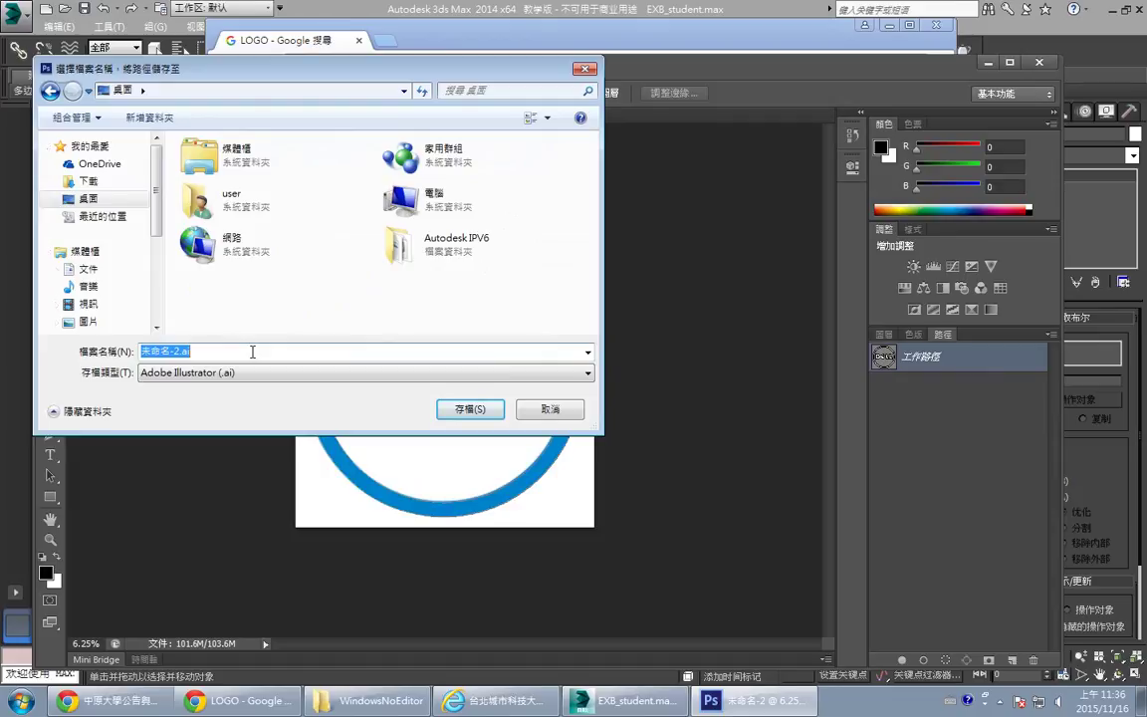
{"action": "type", "text": "LOGO"}
{"action": "key", "text": "Return"}
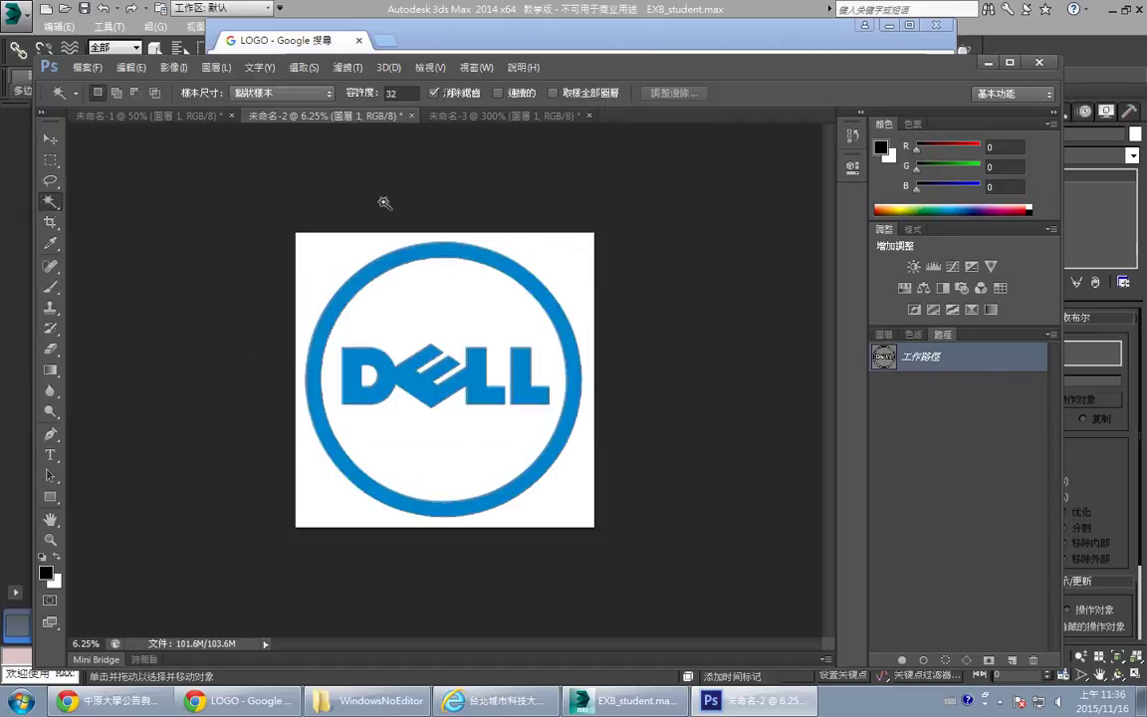
{"action": "left_click", "coordinate": [44, 570]}
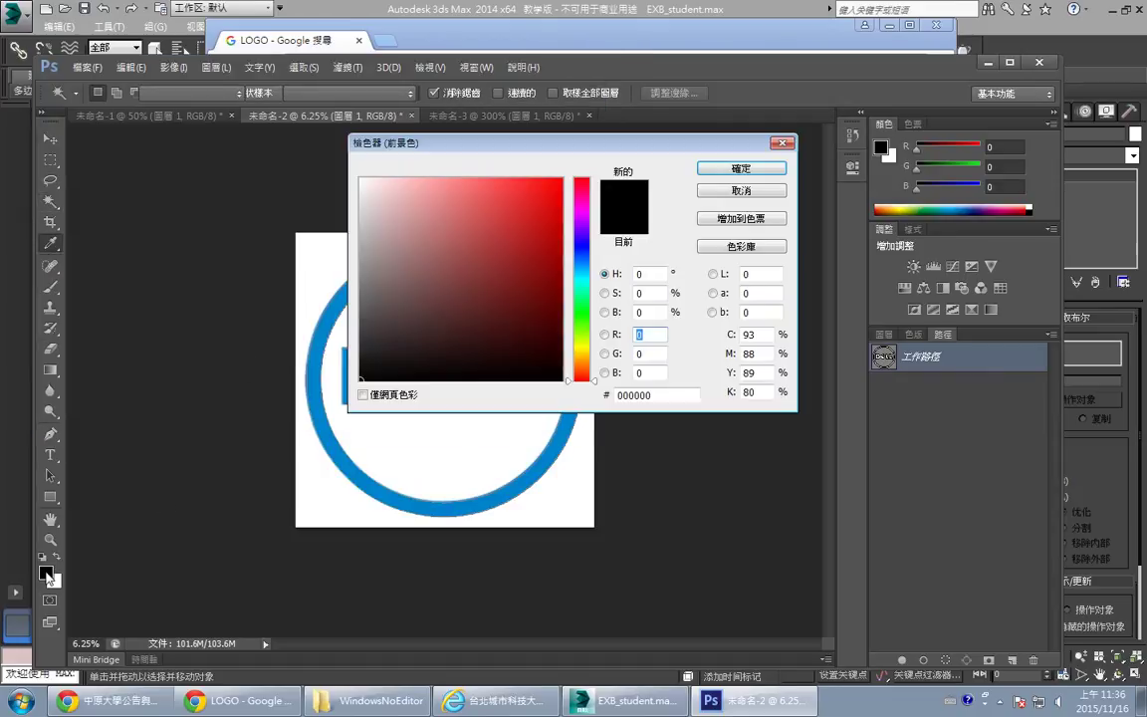
{"action": "left_click", "coordinate": [318, 370]}
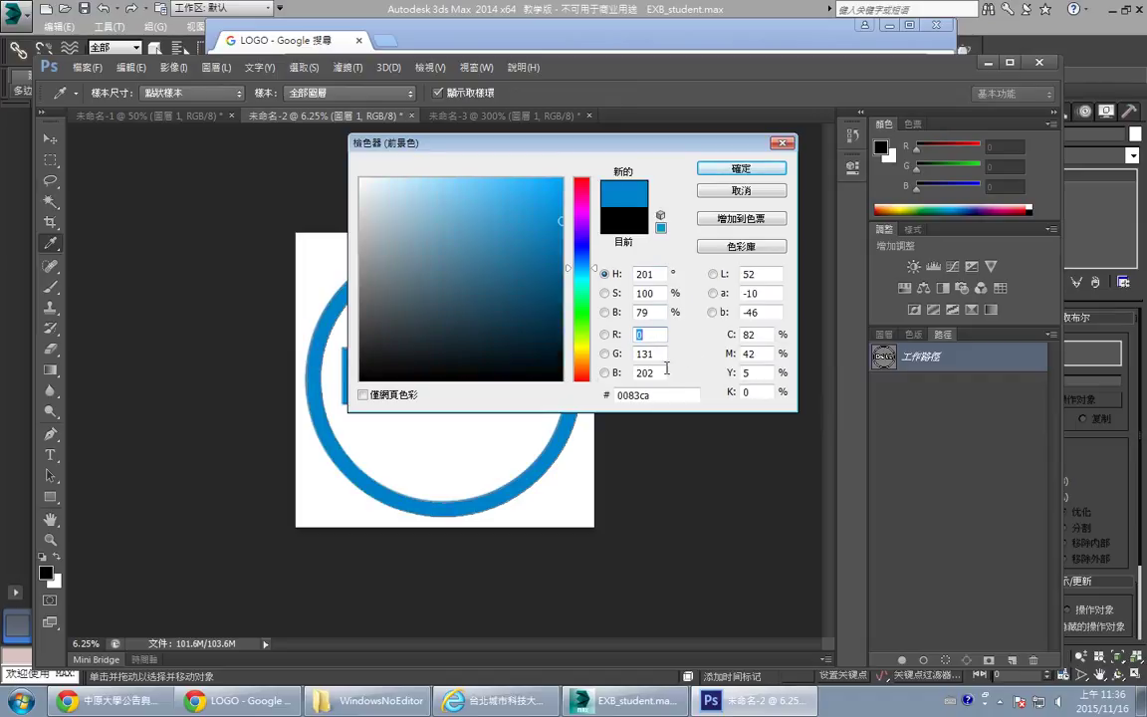
{"action": "left_click", "coordinate": [753, 177]}
{"action": "key", "text": "w"}
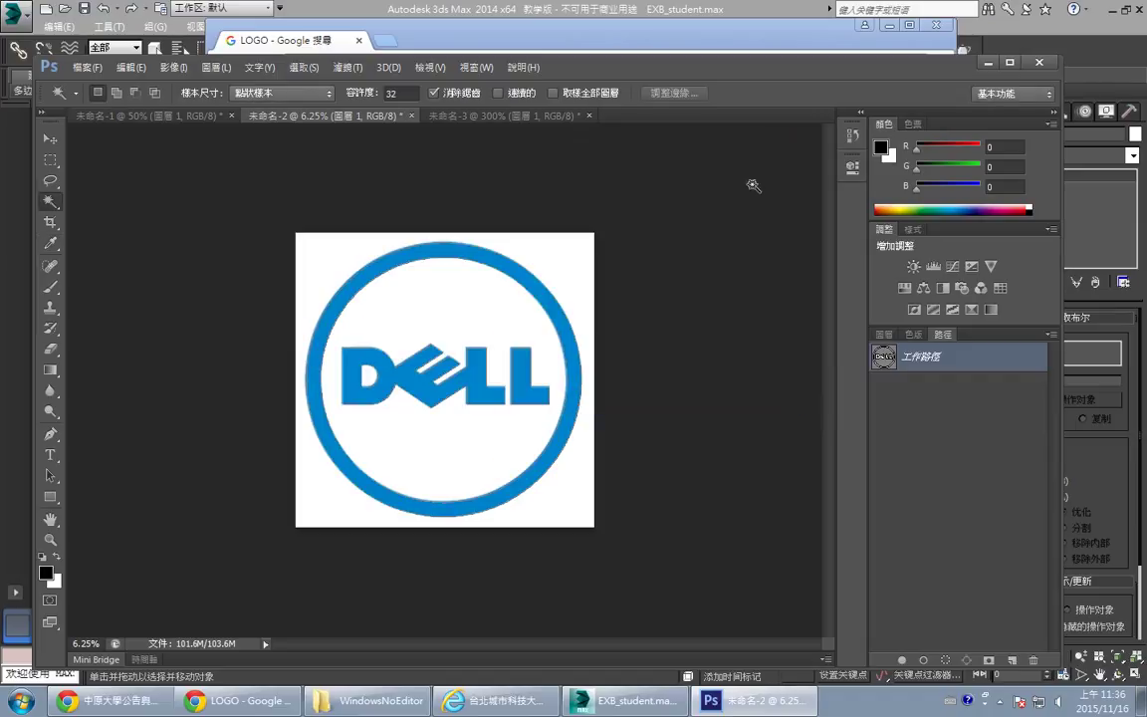
- Set the foreground color to the Dell logo's blue (R 0, G 131, B 202), sampled from its ring
{"action": "left_click", "coordinate": [43, 572]}
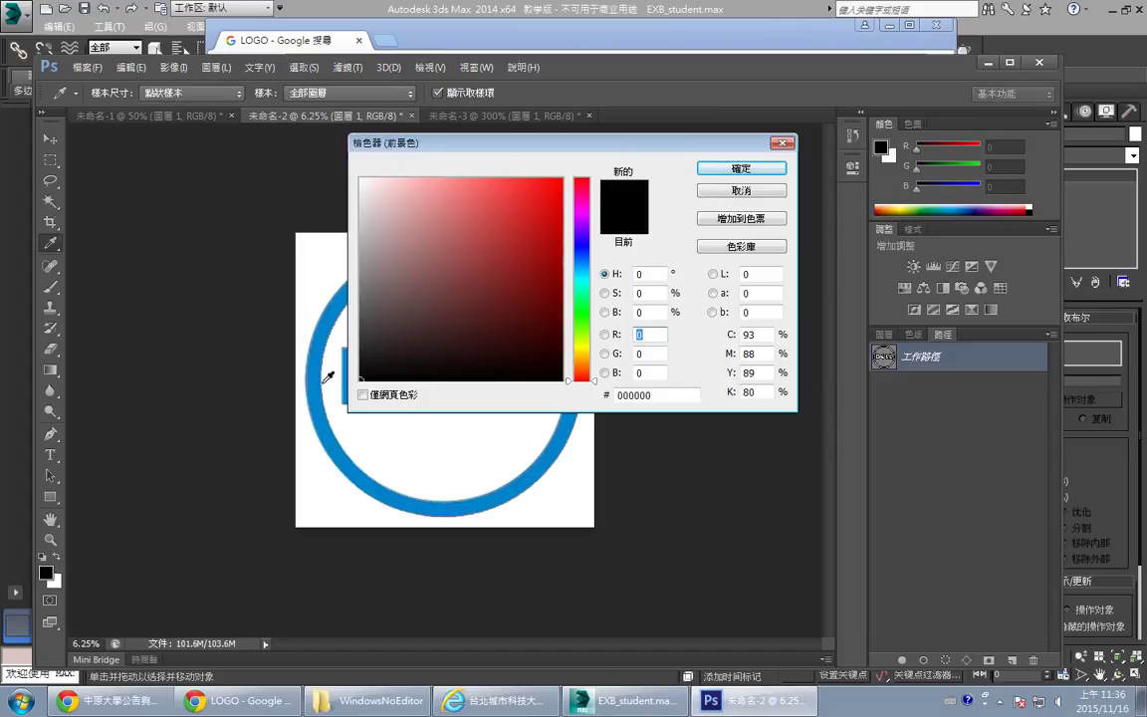
{"action": "left_click", "coordinate": [321, 370]}
{"action": "left_click", "coordinate": [724, 172]}
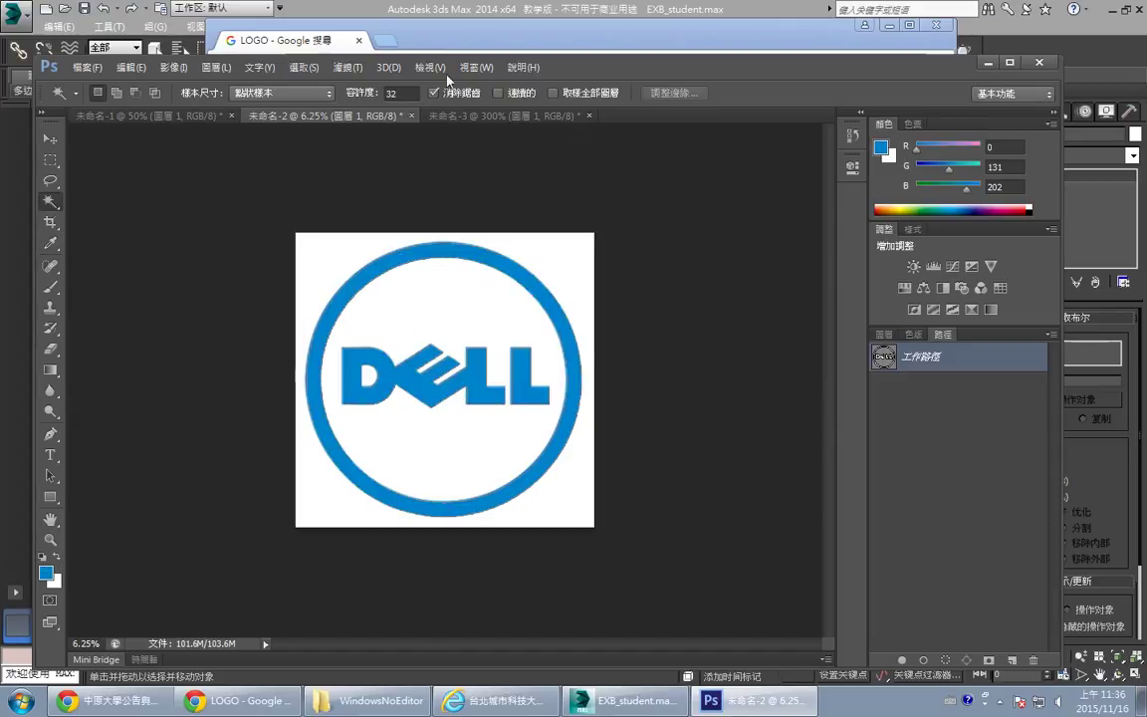
- Switch to 3ds Max and import LOGO.ai from the desktop, merging its objects into the current scene
{"action": "left_click", "coordinate": [403, 7]}
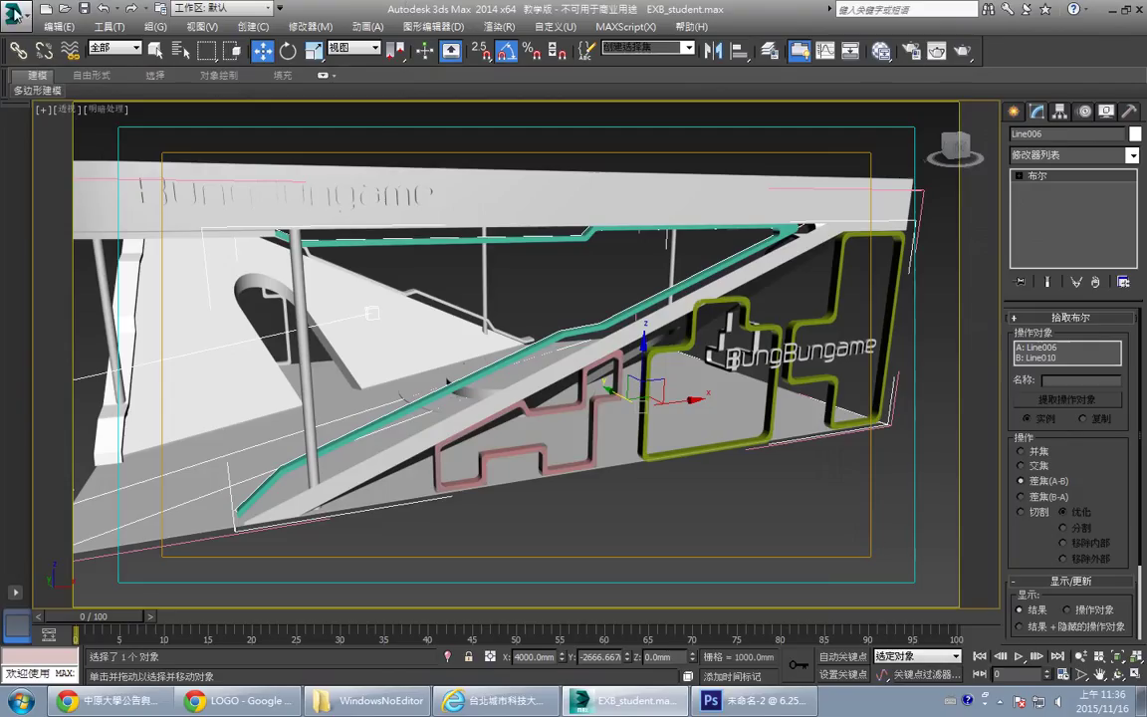
{"action": "middle_click_drag", "start_coordinate": [338, 246], "coordinate": [406, 252]}
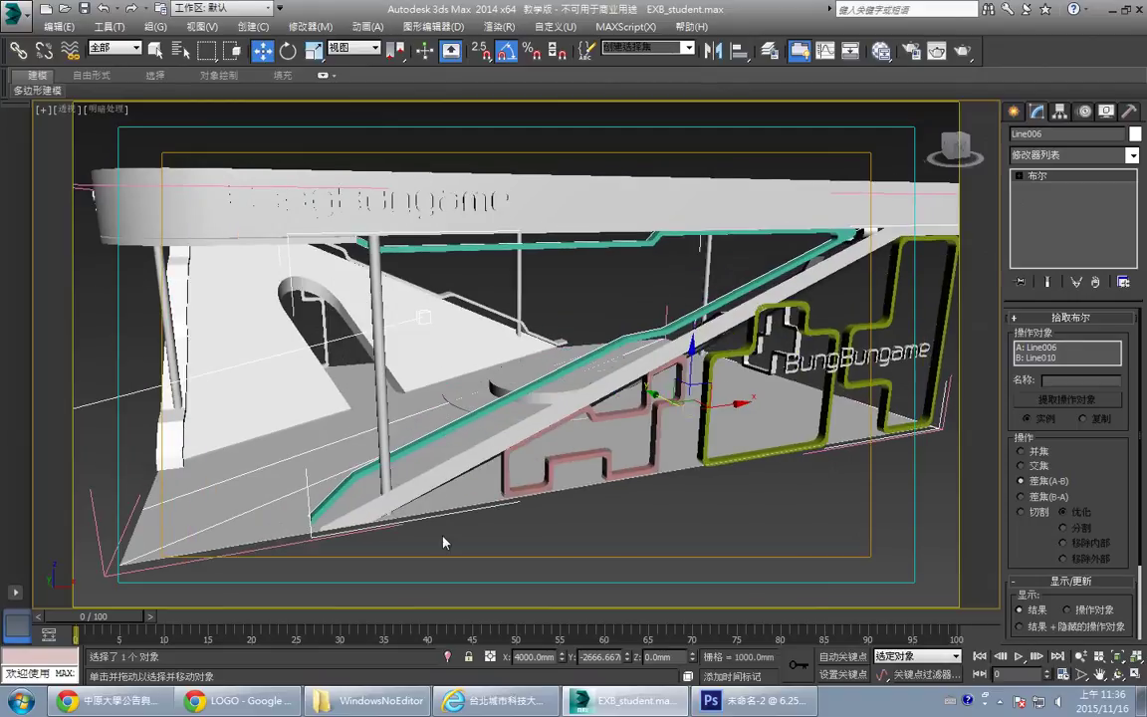
{"action": "left_click", "coordinate": [564, 541]}
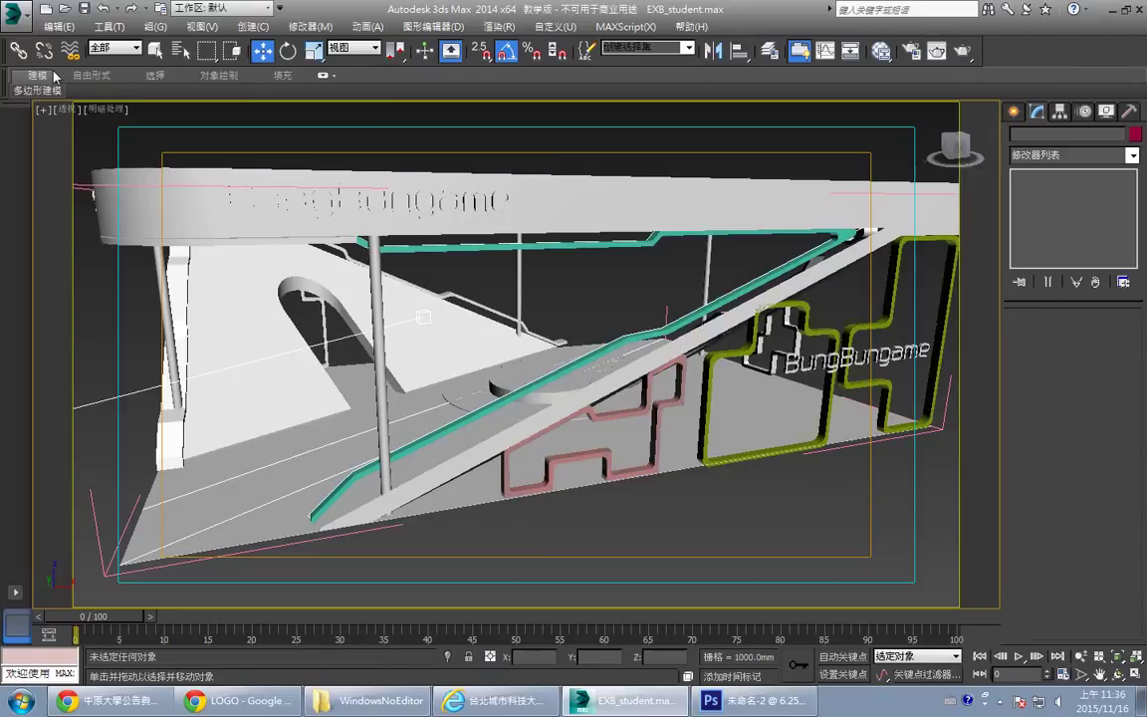
{"action": "left_click", "coordinate": [16, 13]}
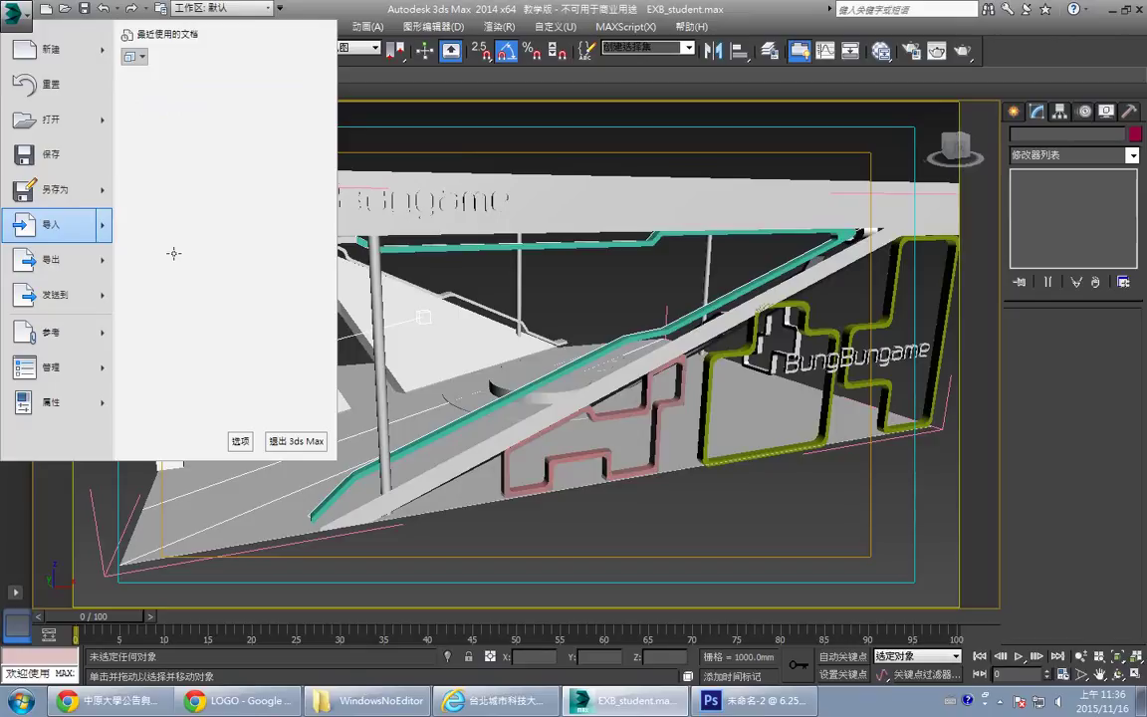
{"action": "left_click", "coordinate": [40, 145]}
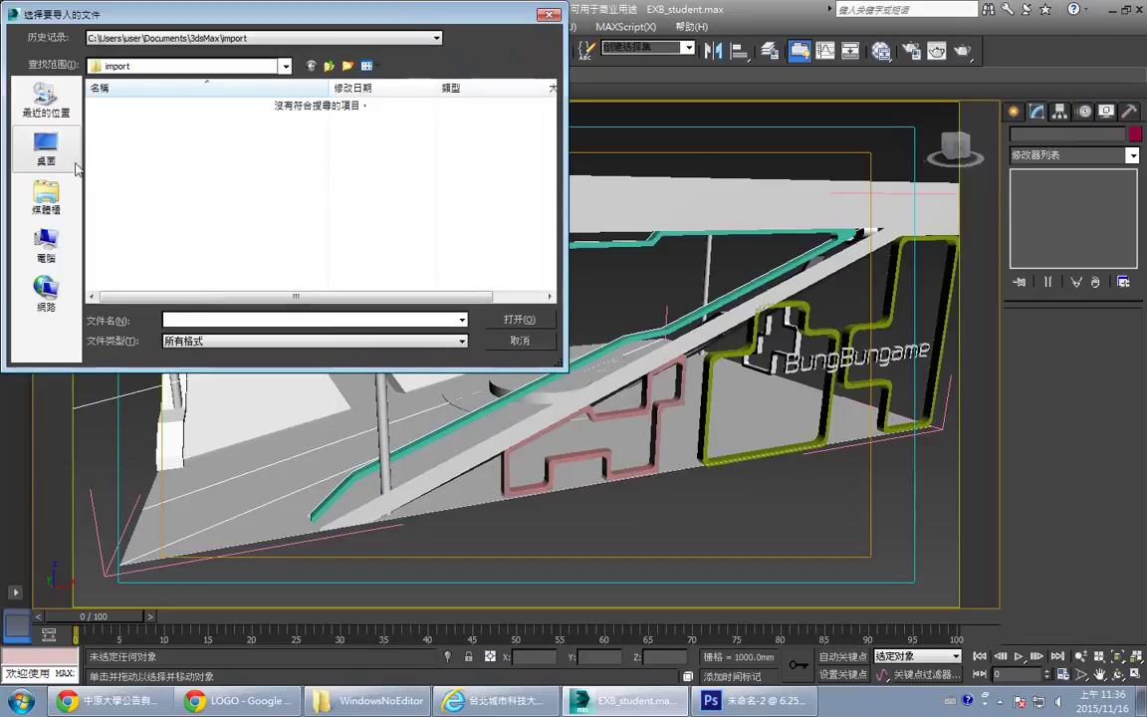
{"action": "left_click", "coordinate": [209, 255]}
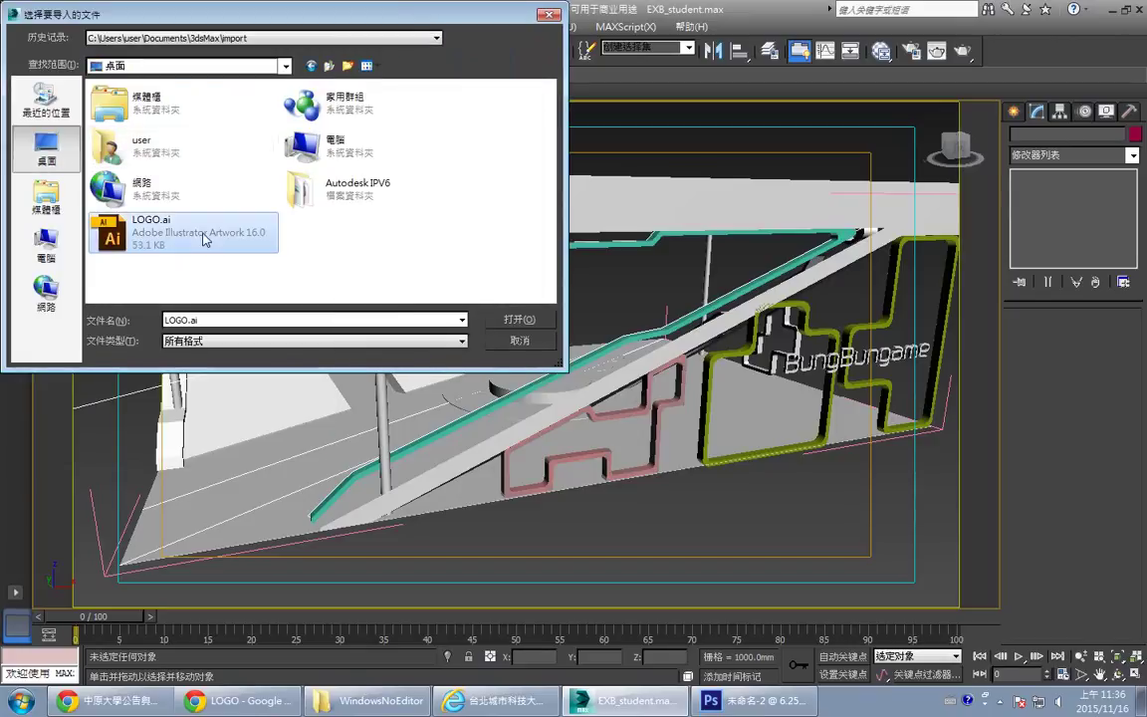
{"action": "left_click", "coordinate": [538, 319]}
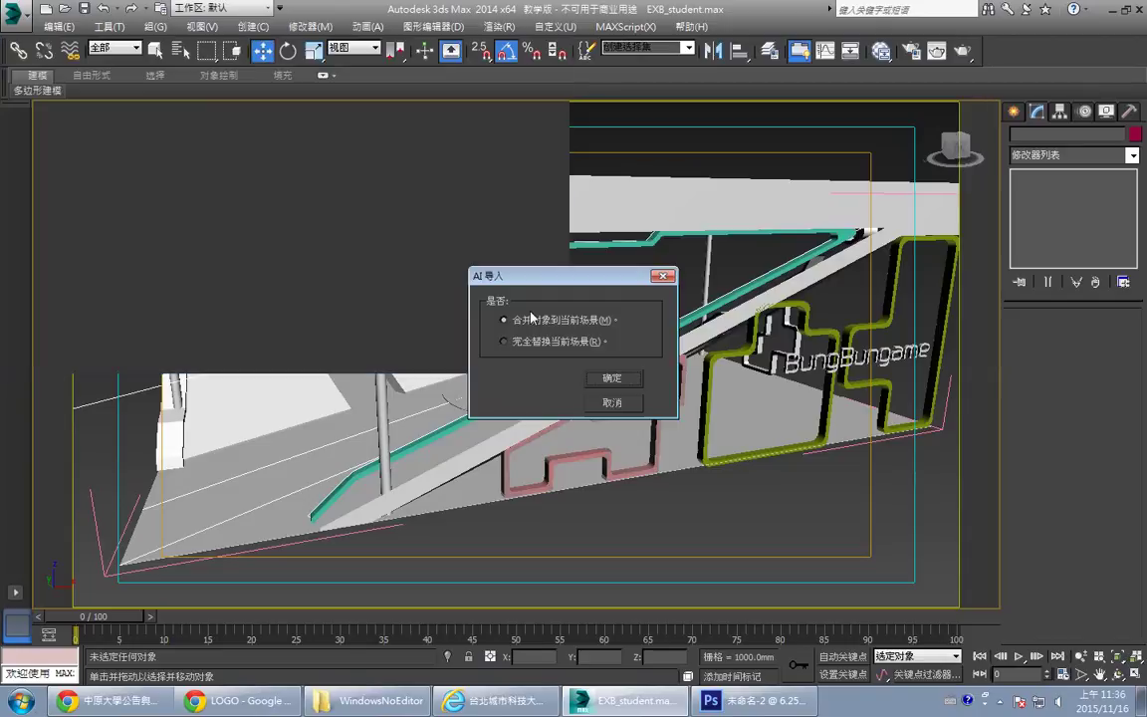
{"action": "left_click", "coordinate": [609, 378]}
{"action": "left_click", "coordinate": [613, 381]}
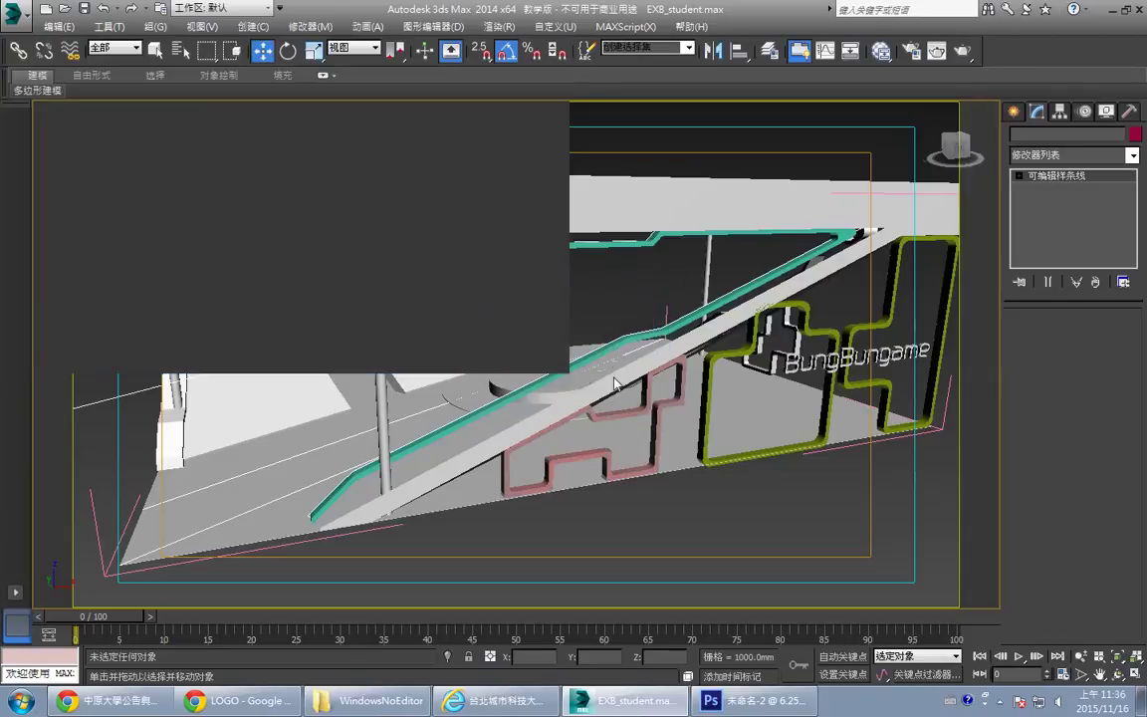
- Move the imported Dell logo shape out of the building to the empty ground in front of the pink and green frames
{"action": "key", "text": "z"}
{"action": "scroll", "coordinate": [538, 343], "scroll_direction": "down", "scroll_amount": 5}
{"action": "middle_click_drag", "start_coordinate": [506, 321], "coordinate": [508, 380]}
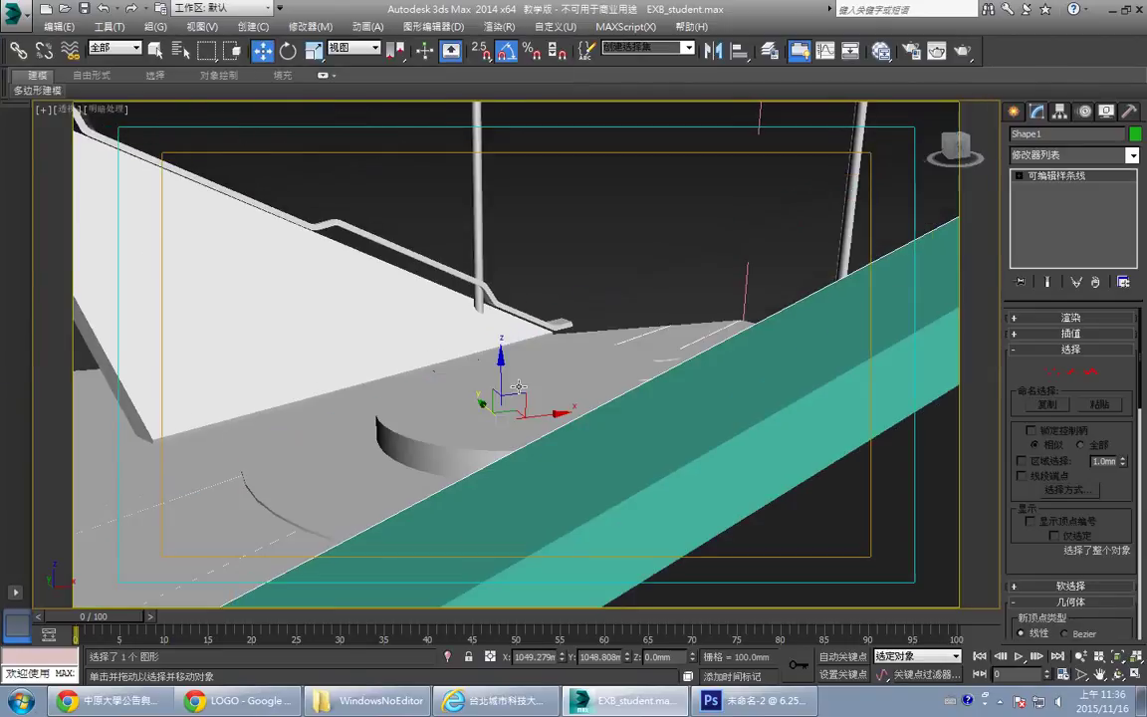
{"action": "scroll", "coordinate": [508, 381], "scroll_direction": "up", "scroll_amount": 3}
{"action": "scroll", "coordinate": [510, 398], "scroll_direction": "down", "scroll_amount": 5}
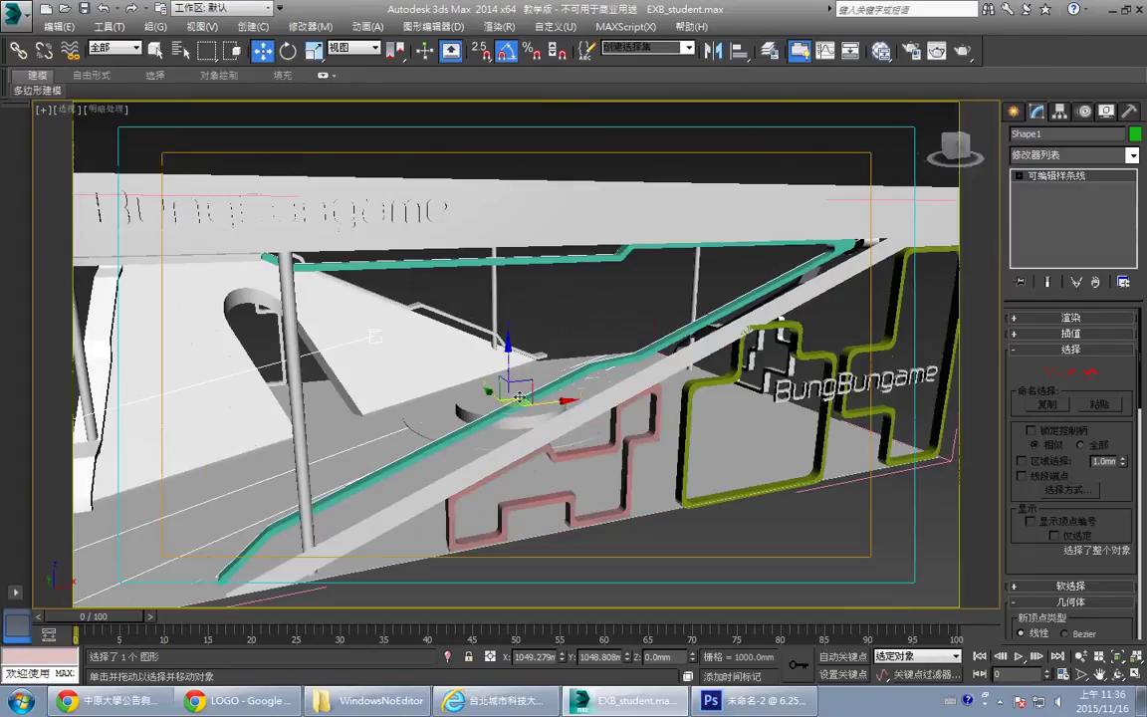
{"action": "left_click_drag", "start_coordinate": [516, 398], "coordinate": [704, 552]}
{"action": "key", "text": "z"}
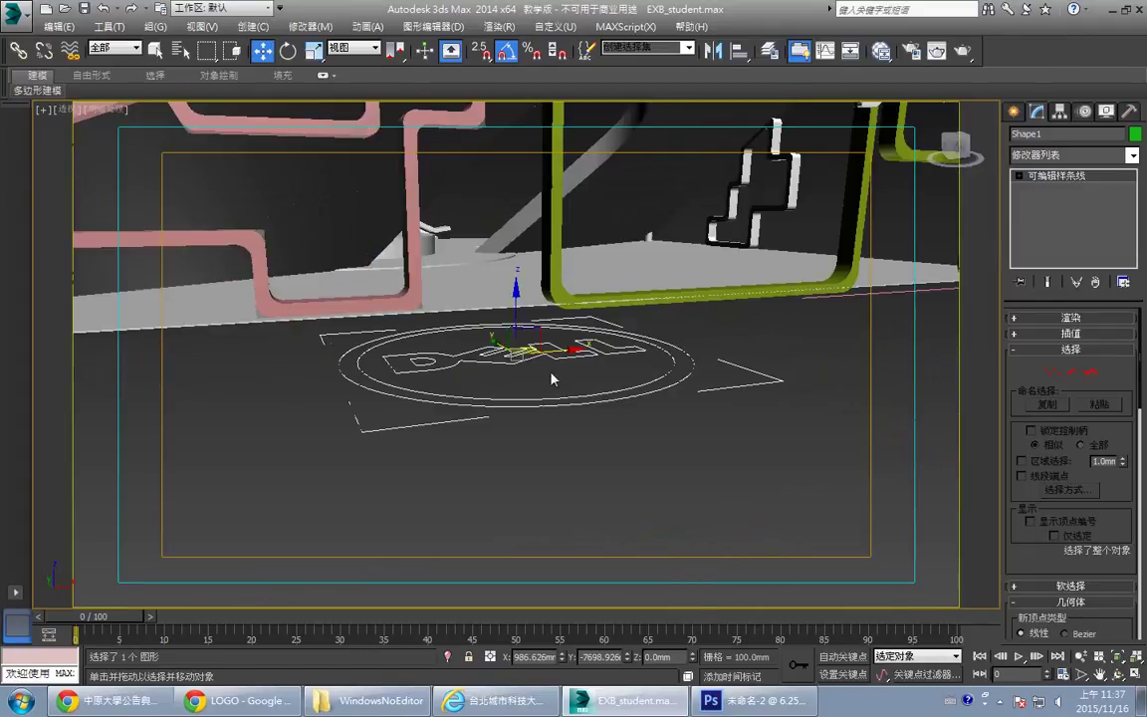
- Apply an Extrude modifier with an amount of 200 mm to the imported Dell logo shape
{"action": "key", "text": "ctrl+r"}
{"action": "left_click_drag", "start_coordinate": [482, 382], "coordinate": [371, 304]}
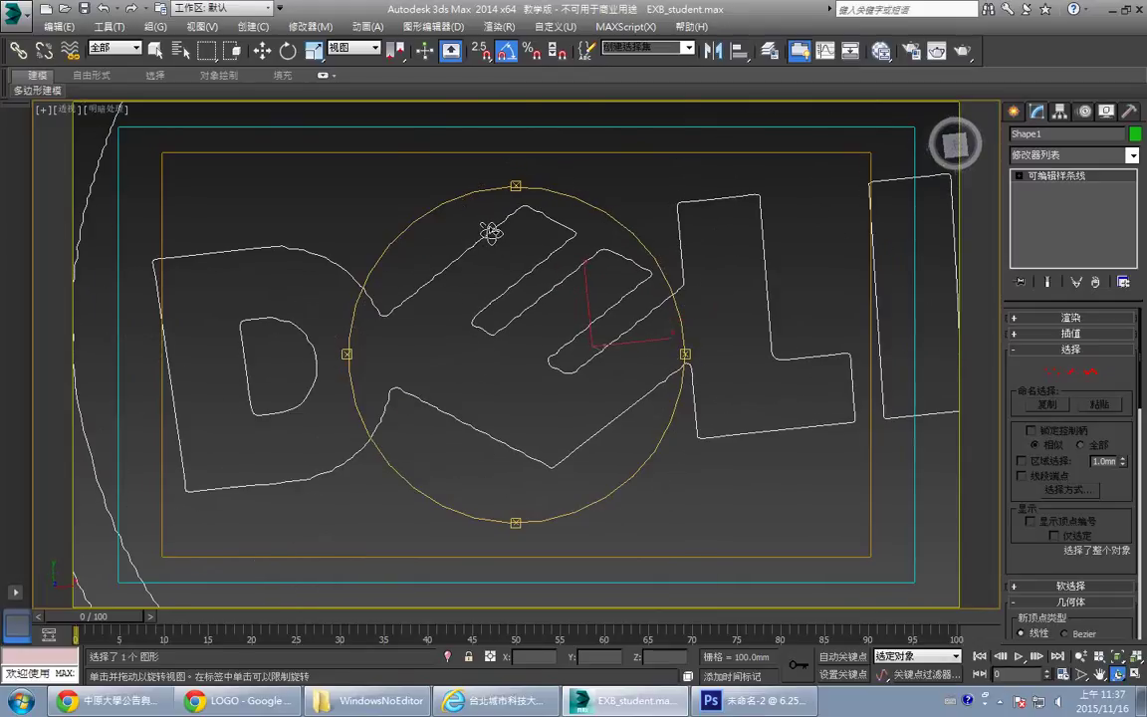
{"action": "scroll", "coordinate": [492, 236], "scroll_direction": "down", "scroll_amount": 5}
{"action": "left_click_drag", "start_coordinate": [515, 249], "coordinate": [1030, 199]}
{"action": "left_click", "coordinate": [1135, 155]}
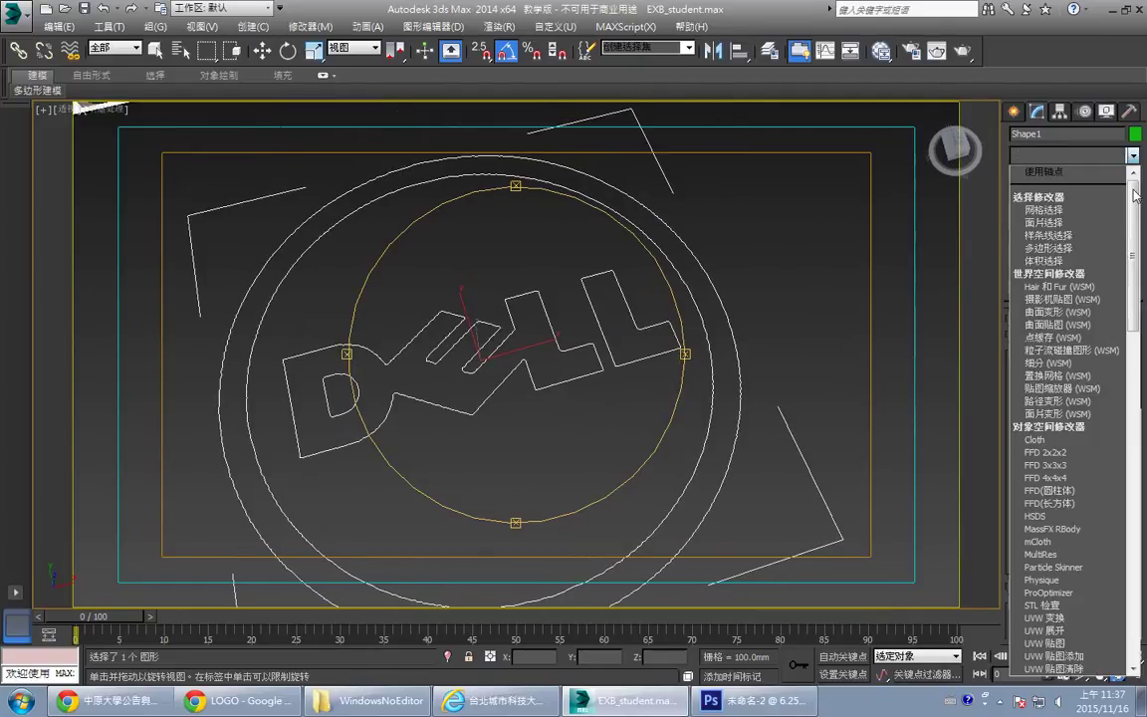
{"action": "left_click_drag", "start_coordinate": [1134, 204], "coordinate": [1137, 394]}
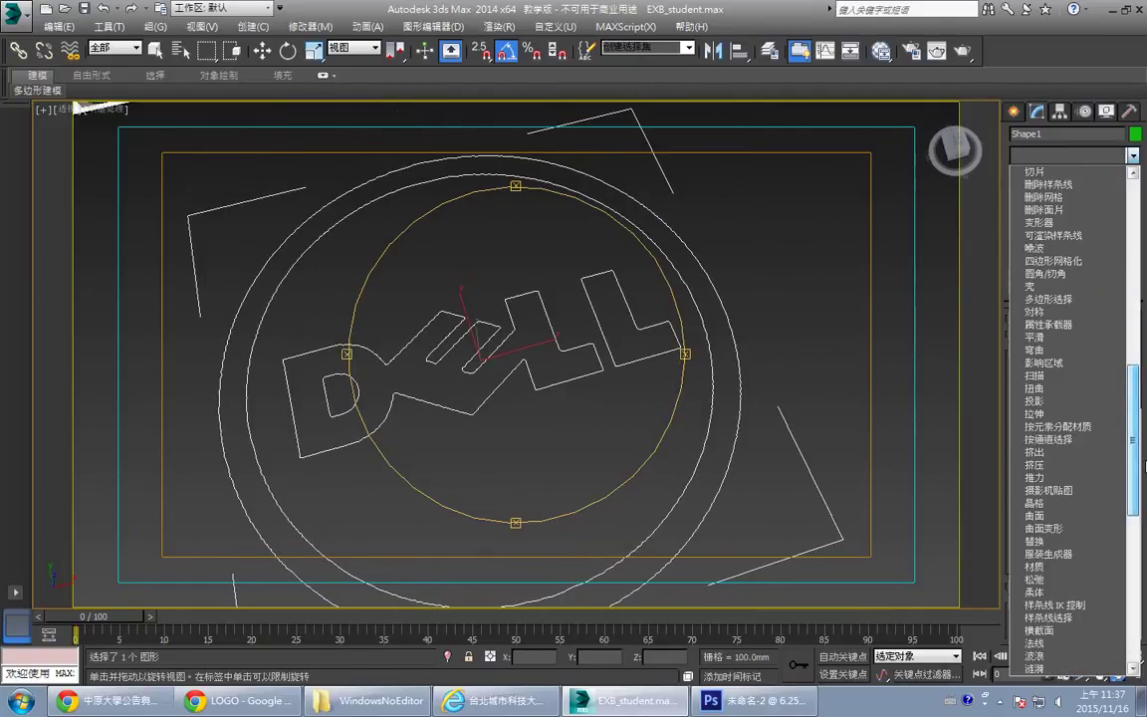
{"action": "left_click", "coordinate": [1101, 454]}
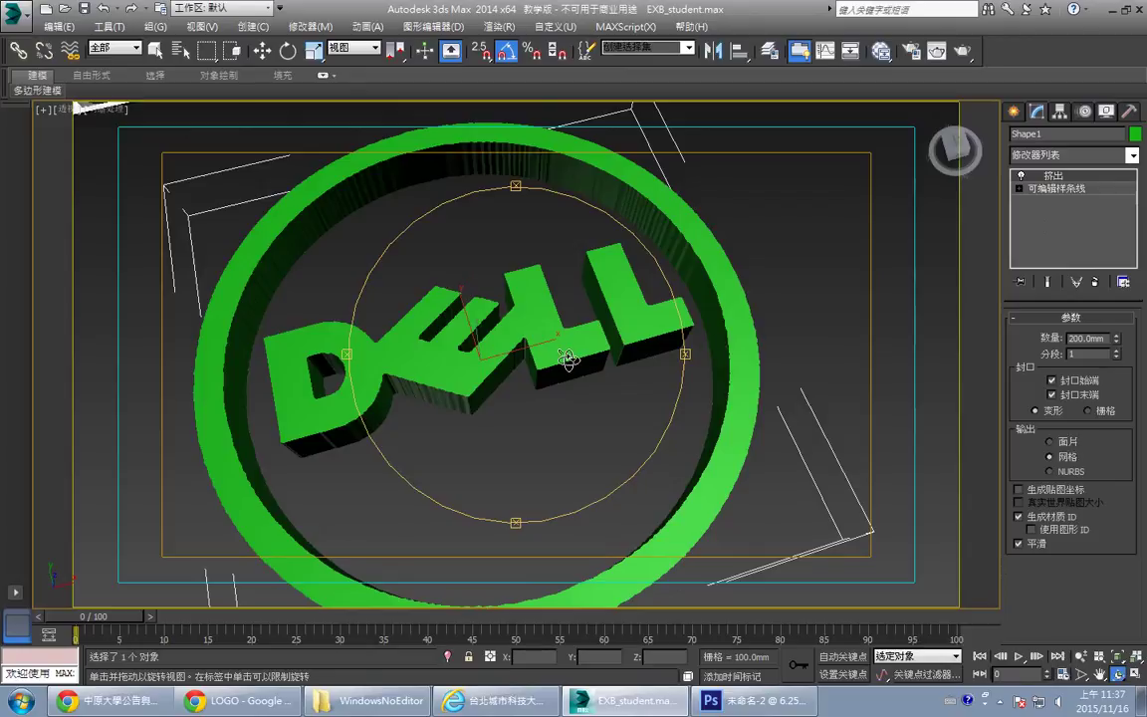
{"action": "left_click_drag", "start_coordinate": [513, 324], "coordinate": [592, 328]}
{"action": "middle_click_drag", "start_coordinate": [614, 299], "coordinate": [573, 367]}
{"action": "scroll", "coordinate": [560, 338], "scroll_direction": "up", "scroll_amount": 5}
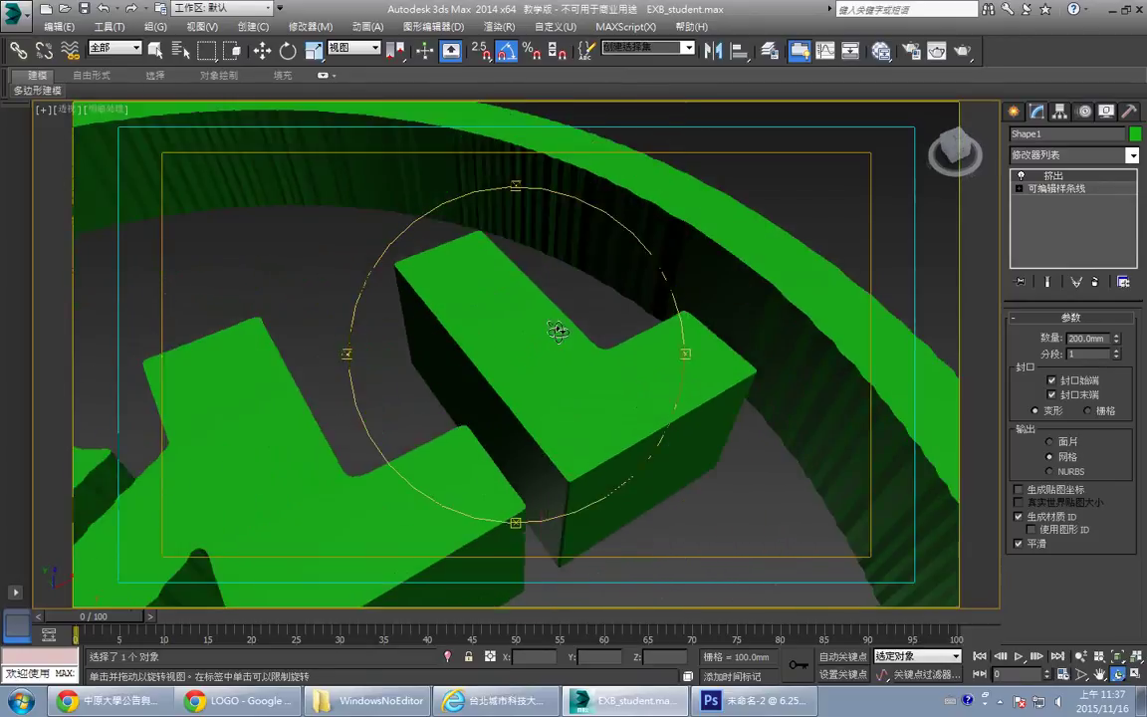
{"action": "left_click_drag", "start_coordinate": [559, 332], "coordinate": [484, 355]}
{"action": "scroll", "coordinate": [474, 362], "scroll_direction": "down", "scroll_amount": 5}
{"action": "scroll", "coordinate": [475, 356], "scroll_direction": "up", "scroll_amount": 4}
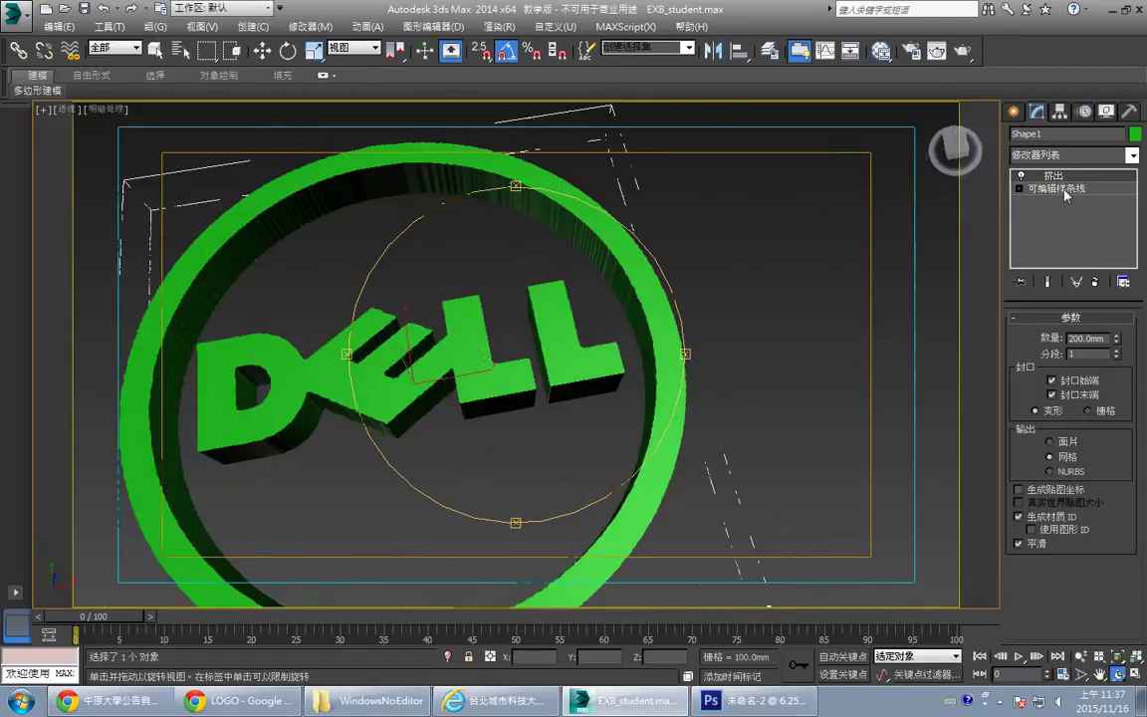
- Add a custom color matching Photoshop's foreground blue (R 0, G 131, B 202) and assign it to the extruded logo as its object color
{"action": "left_click", "coordinate": [1135, 135]}
{"action": "left_click", "coordinate": [428, 377]}
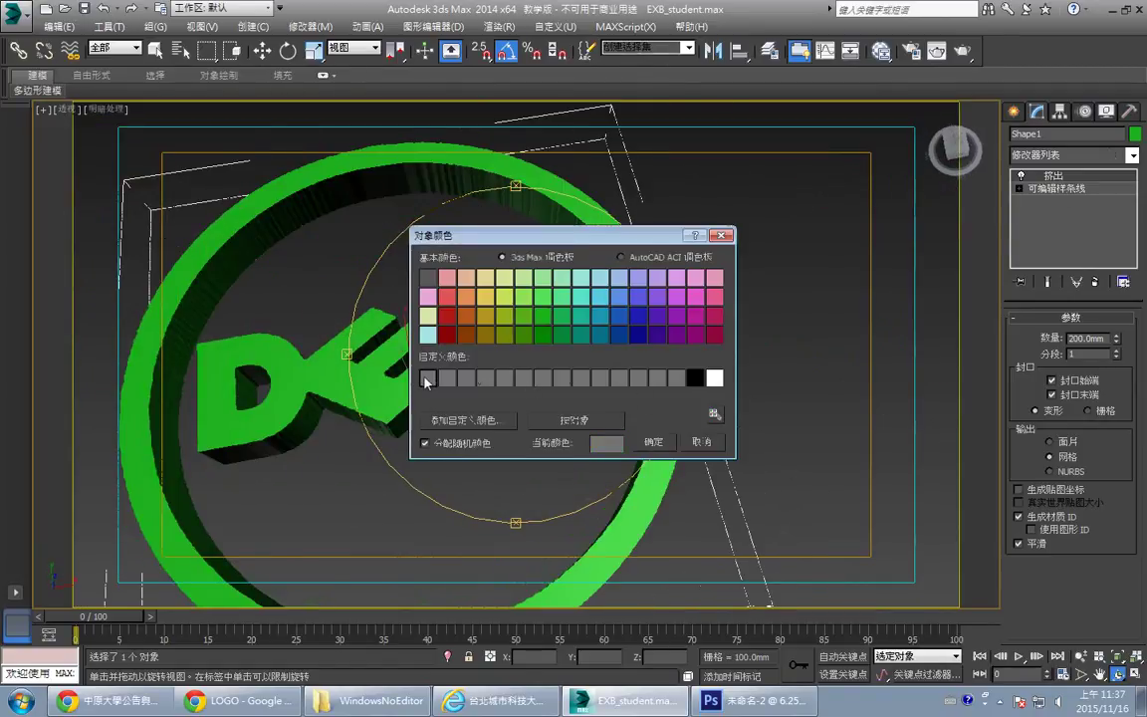
{"action": "left_click", "coordinate": [465, 422]}
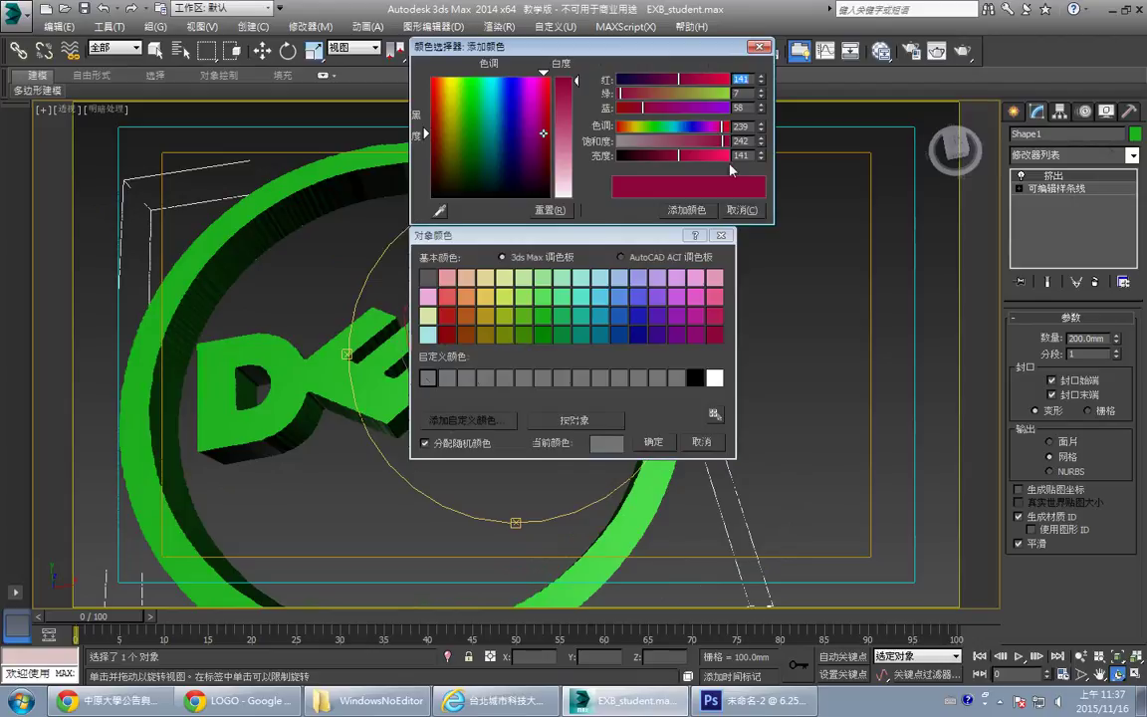
{"action": "left_click", "coordinate": [754, 699]}
{"action": "left_click", "coordinate": [46, 573]}
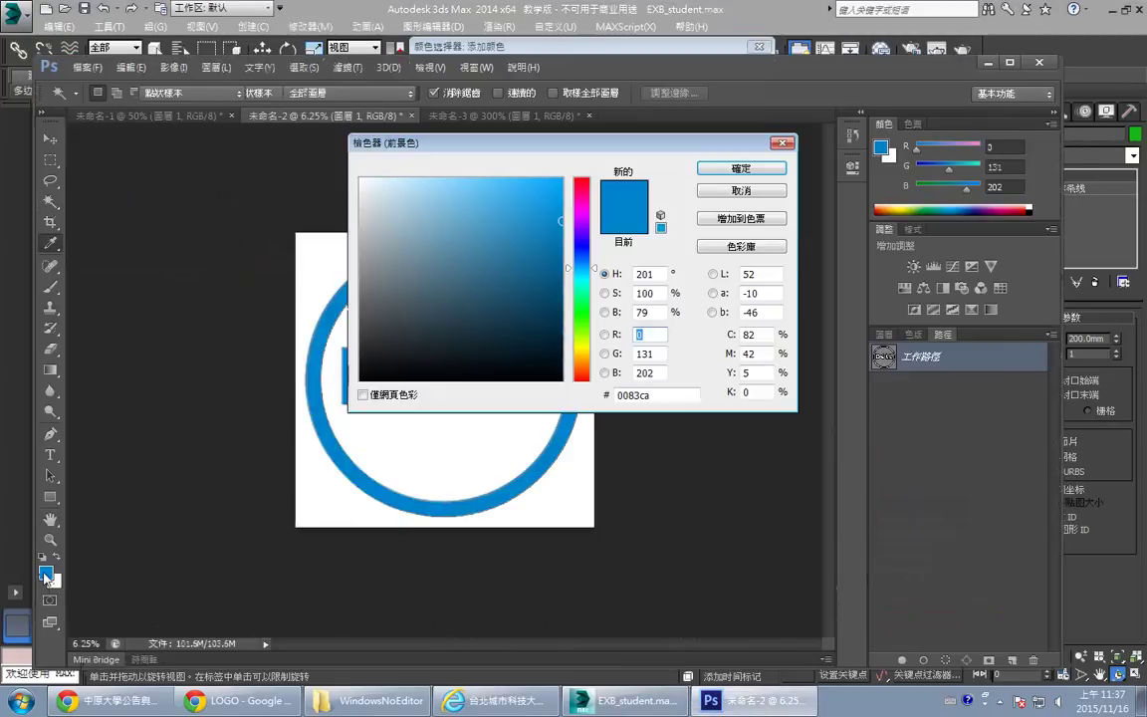
{"action": "left_click", "coordinate": [627, 700]}
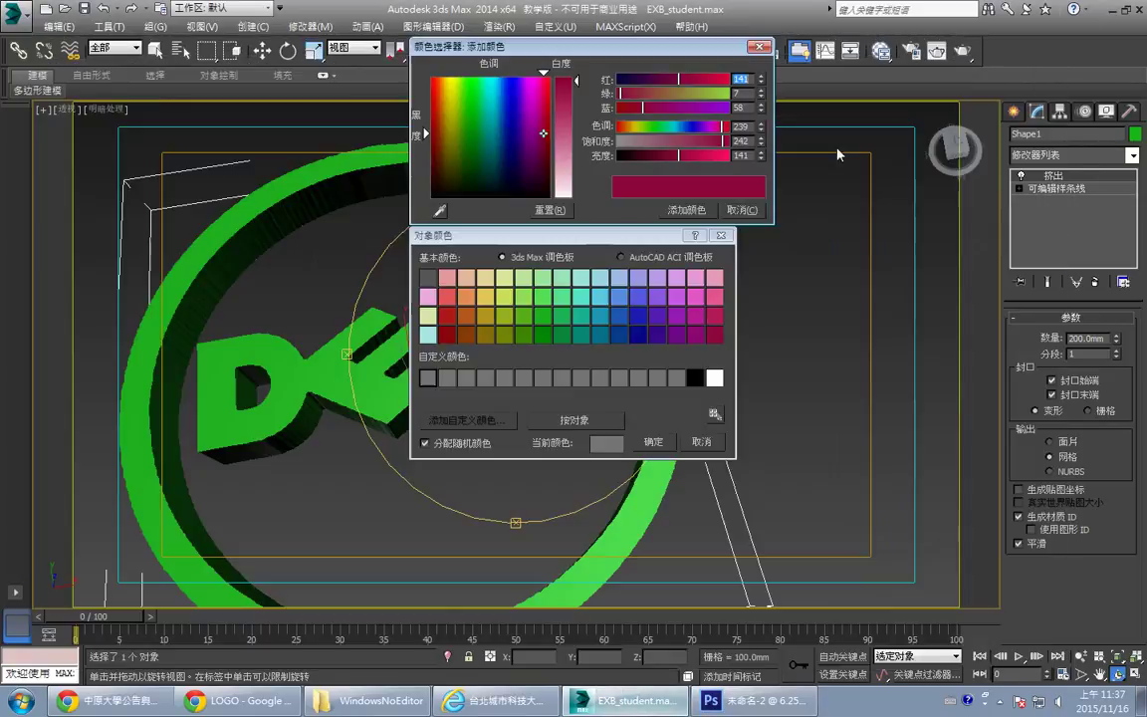
{"action": "key", "text": "Return"}
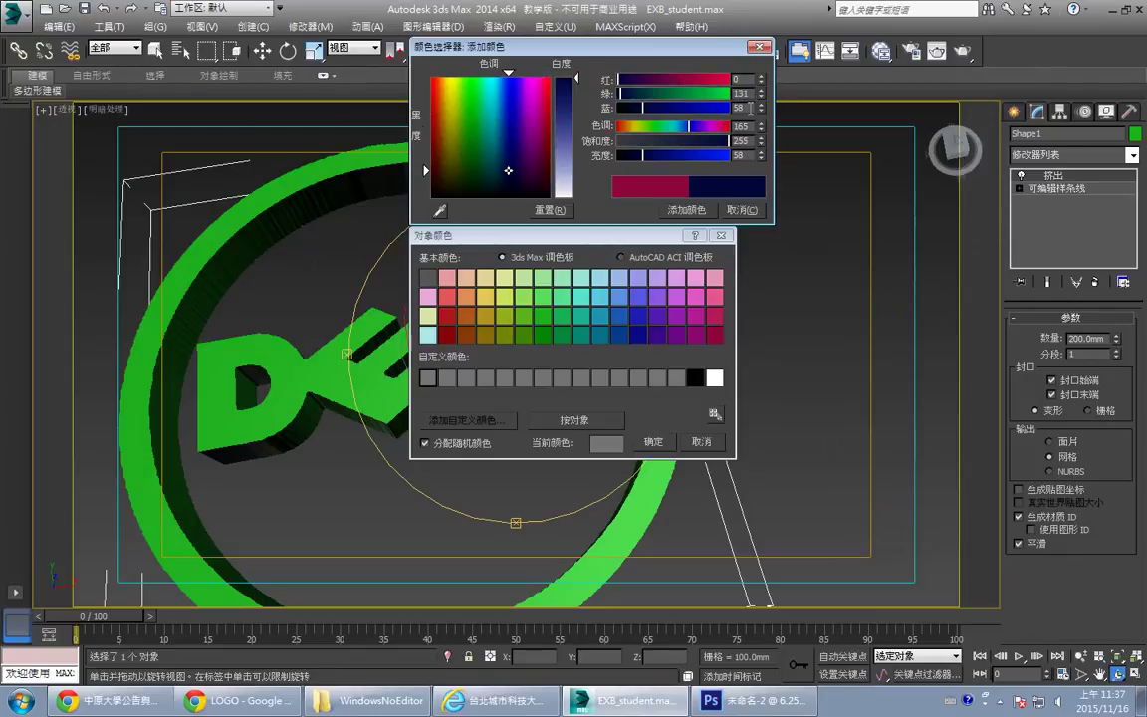
{"action": "double_click", "coordinate": [745, 108]}
{"action": "type", "text": "202"}
{"action": "key", "text": "Return"}
{"action": "left_click", "coordinate": [686, 210]}
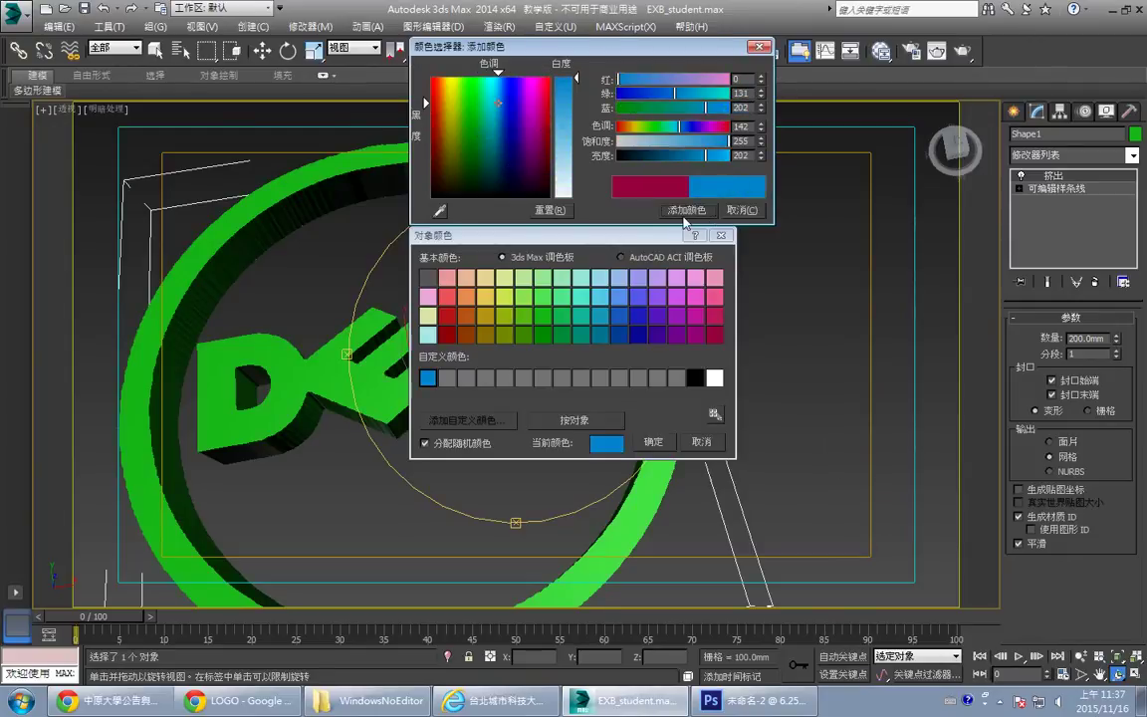
{"action": "left_click", "coordinate": [652, 445]}
- Rotate the blue Dell logo upright so that it faces outward from the front of the building
{"action": "left_click_drag", "start_coordinate": [539, 320], "coordinate": [501, 329]}
{"action": "scroll", "coordinate": [520, 328], "scroll_direction": "down", "scroll_amount": 5}
{"action": "middle_click_drag", "start_coordinate": [520, 327], "coordinate": [537, 314]}
{"action": "left_click_drag", "start_coordinate": [538, 314], "coordinate": [548, 111]}
{"action": "key", "text": "e"}
{"action": "scroll", "coordinate": [539, 342], "scroll_direction": "down", "scroll_amount": 5}
- Raise the logo to a height of about 5692 mm, in front of the building's upper band
{"action": "key", "text": "ctrl+r"}
{"action": "key", "text": "w"}
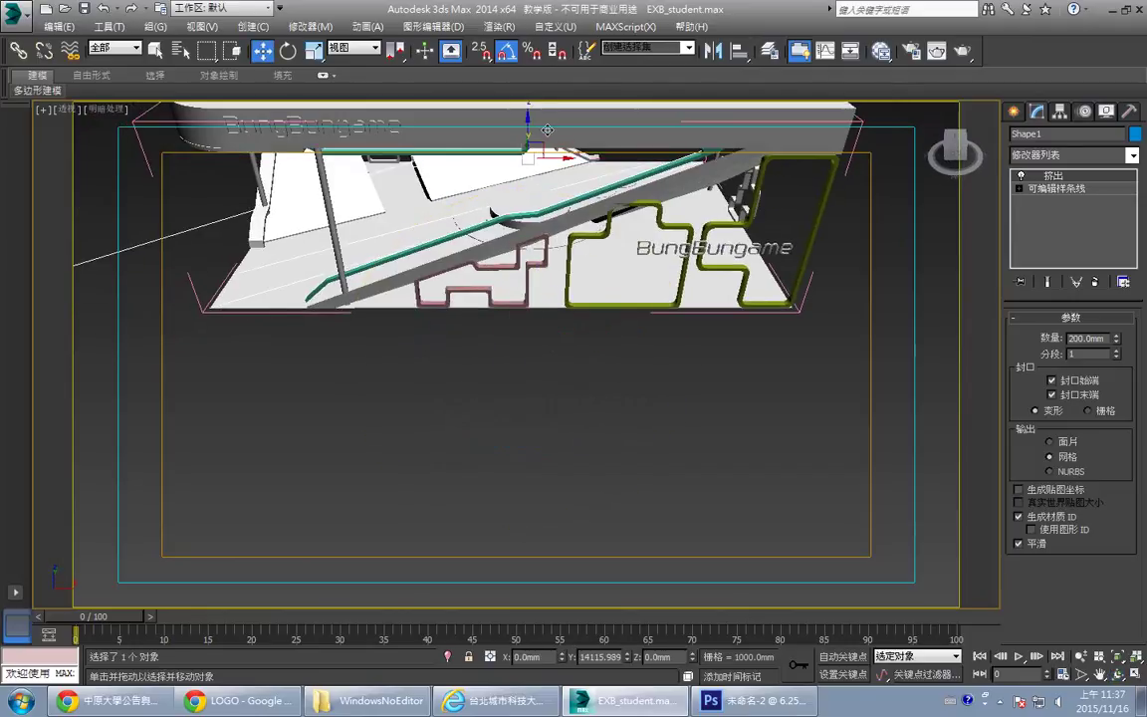
{"action": "key", "text": "ctrl+z"}
{"action": "left_click_drag", "start_coordinate": [537, 291], "coordinate": [543, 100]}
{"action": "key", "text": "z"}
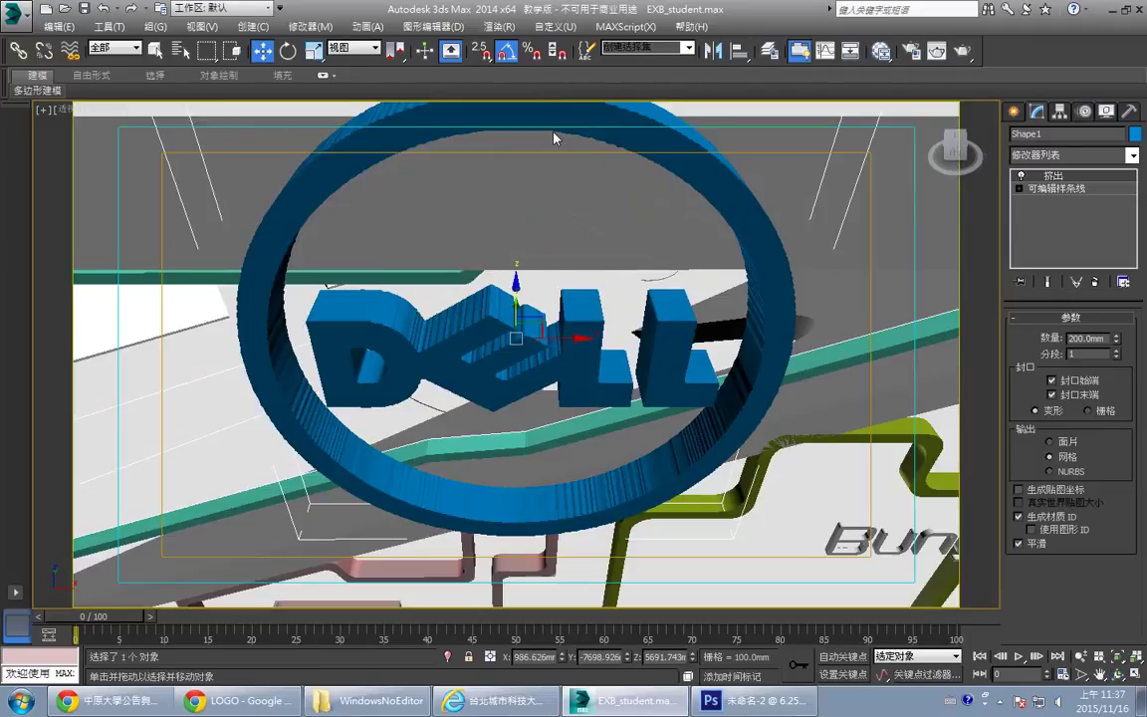
{"action": "key", "text": "ctrl+r"}
{"action": "left_click_drag", "start_coordinate": [506, 283], "coordinate": [533, 251]}
{"action": "scroll", "coordinate": [540, 232], "scroll_direction": "down", "scroll_amount": 5}
{"action": "scroll", "coordinate": [557, 230], "scroll_direction": "up", "scroll_amount": 2}
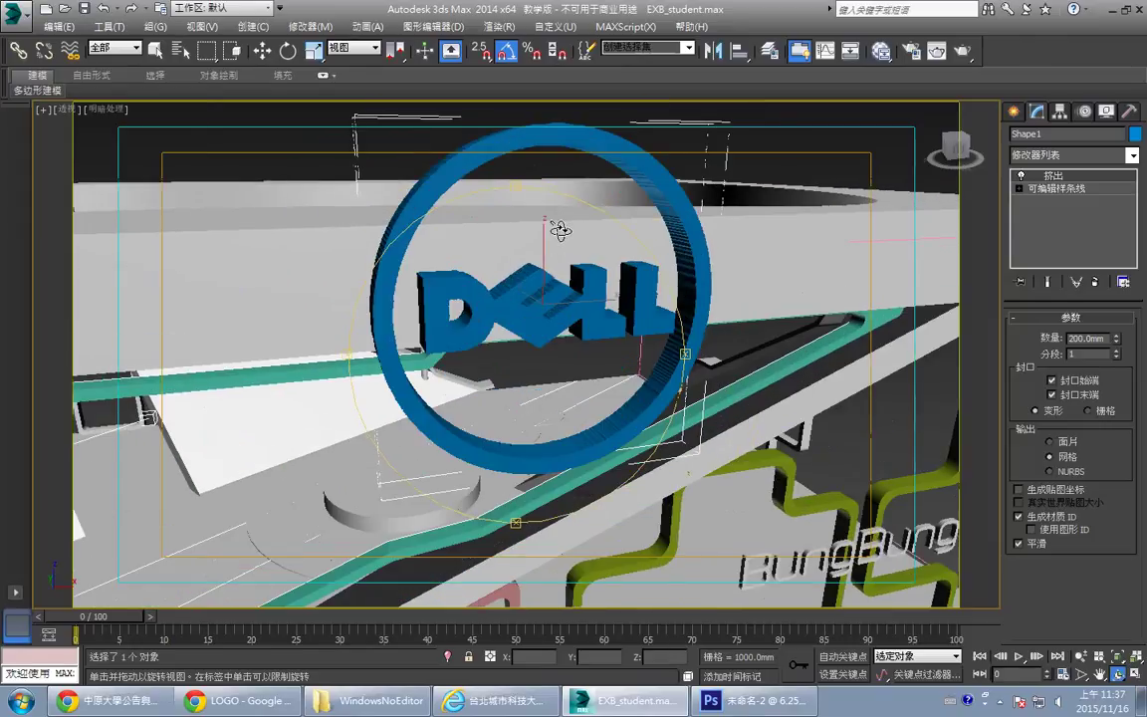
- Scale the Dell logo down uniformly to about 17 percent so that it fits the height of the upper band
{"action": "key", "text": "r"}
{"action": "left_click_drag", "start_coordinate": [533, 302], "coordinate": [544, 383]}
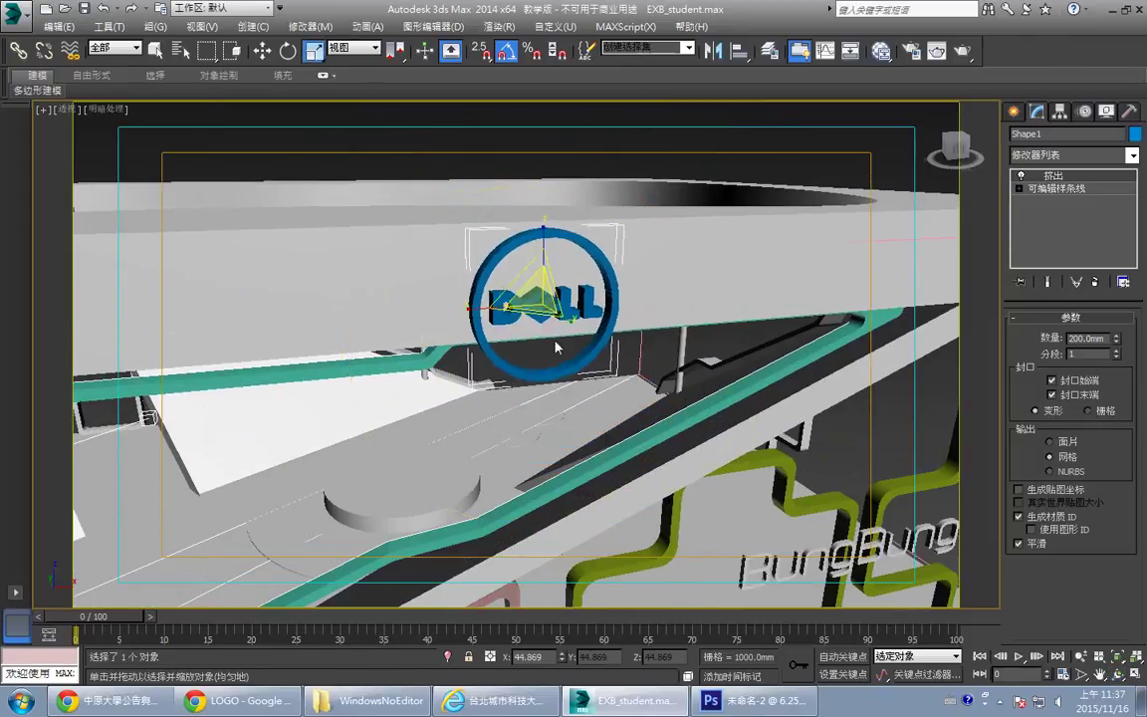
{"action": "scroll", "coordinate": [563, 299], "scroll_direction": "up", "scroll_amount": 5}
{"action": "left_click_drag", "start_coordinate": [562, 298], "coordinate": [466, 395]}
{"action": "key", "text": "w"}
{"action": "mouse_move", "coordinate": [479, 259]}
{"action": "left_mouse_down"}
{"action": "mouse_move", "coordinate": [473, 220]}
{"action": "mouse_move", "coordinate": [472, 254]}
{"action": "left_mouse_up"}
{"action": "key", "text": "r"}
{"action": "scroll", "coordinate": [474, 253], "scroll_direction": "up", "scroll_amount": 5}
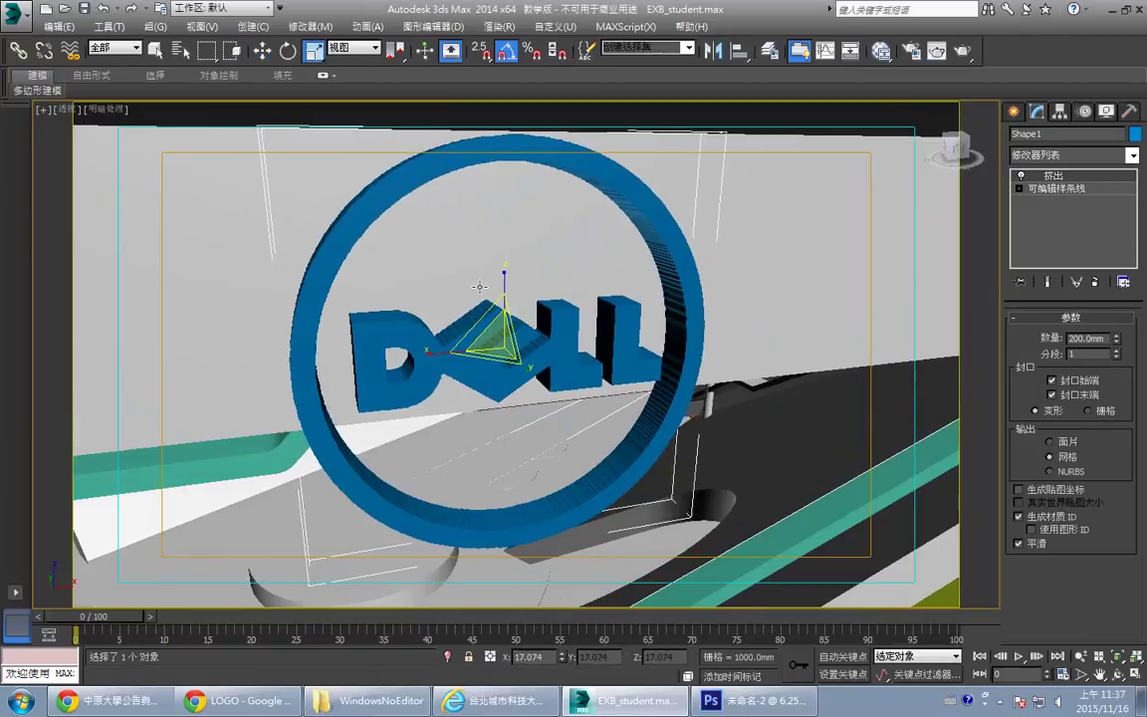
- Move the reduced logo back toward the front face of the building's upper band
{"action": "middle_click_drag", "start_coordinate": [479, 286], "coordinate": [582, 298], "text": "alt"}
{"action": "left_click_drag", "start_coordinate": [582, 297], "coordinate": [272, 296]}
{"action": "key", "text": "w"}
{"action": "key", "text": "ctrl+r"}
{"action": "left_click_drag", "start_coordinate": [478, 274], "coordinate": [388, 237]}
{"action": "scroll", "coordinate": [389, 237], "scroll_direction": "down", "scroll_amount": 4}
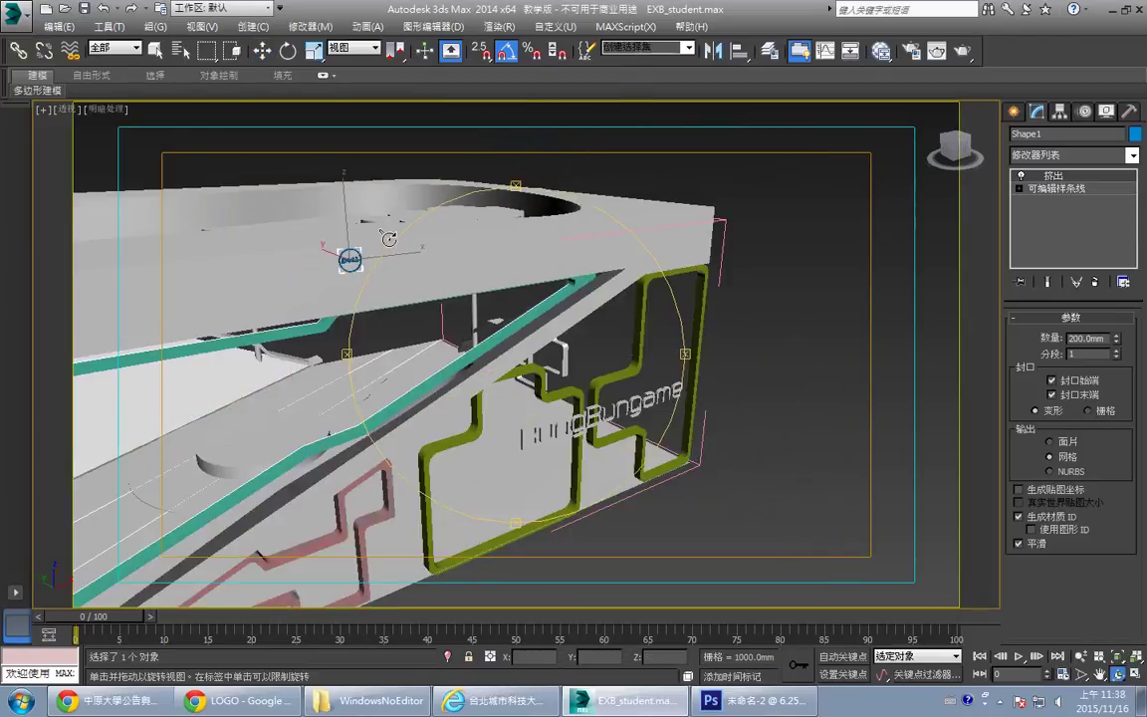
{"action": "middle_click_drag", "start_coordinate": [443, 265], "coordinate": [390, 261]}
{"action": "key", "text": "z"}
{"action": "scroll", "coordinate": [470, 251], "scroll_direction": "down", "scroll_amount": 7}
- Scale the logo up uniformly on the band and lower it slightly to a height of about 5684 mm
{"action": "key", "text": "r"}
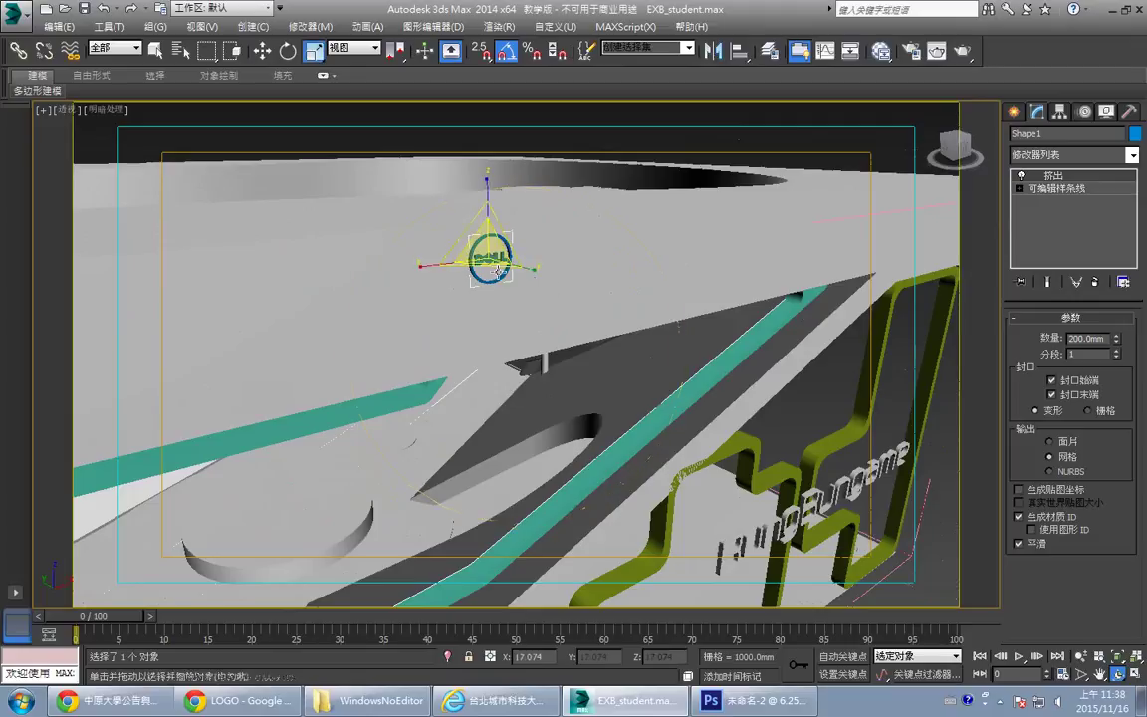
{"action": "left_click_drag", "start_coordinate": [488, 248], "coordinate": [473, 156]}
{"action": "key", "text": "w"}
{"action": "mouse_move", "coordinate": [488, 200]}
{"action": "left_mouse_down"}
{"action": "mouse_move", "coordinate": [493, 255]}
{"action": "mouse_move", "coordinate": [488, 210]}
{"action": "left_mouse_up"}
{"action": "key", "text": "r"}
{"action": "key", "text": "w"}
- Isolate the Dell logo from the rest of the scene and view it from the front
{"action": "middle_click_drag", "start_coordinate": [567, 315], "coordinate": [493, 289], "text": "alt"}
{"action": "left_click_drag", "start_coordinate": [492, 289], "coordinate": [525, 243]}
{"action": "scroll", "coordinate": [525, 243], "scroll_direction": "up", "scroll_amount": 5}
{"action": "middle_click_drag", "start_coordinate": [524, 243], "coordinate": [583, 301]}
{"action": "key", "text": "alt+q"}
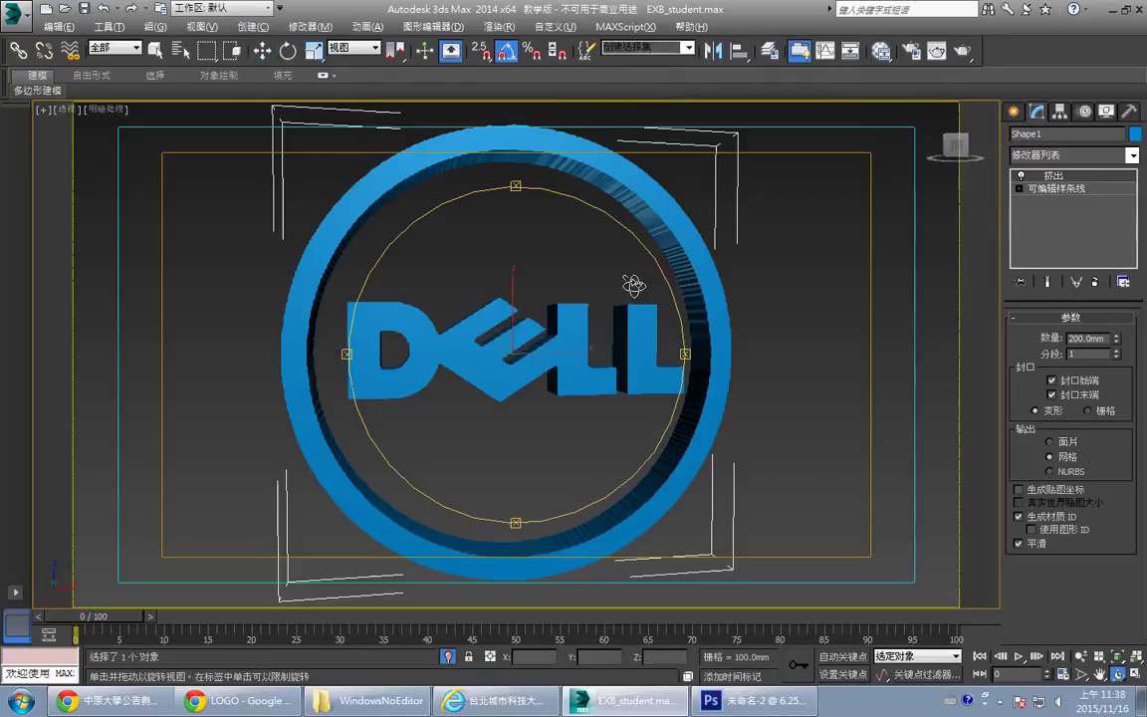
- Edit the vertices of the logo's base spline and delete the redundant ones along the E's long upper-left edge
{"action": "left_click", "coordinate": [1057, 190]}
{"action": "scroll", "coordinate": [523, 249], "scroll_direction": "up", "scroll_amount": 5}
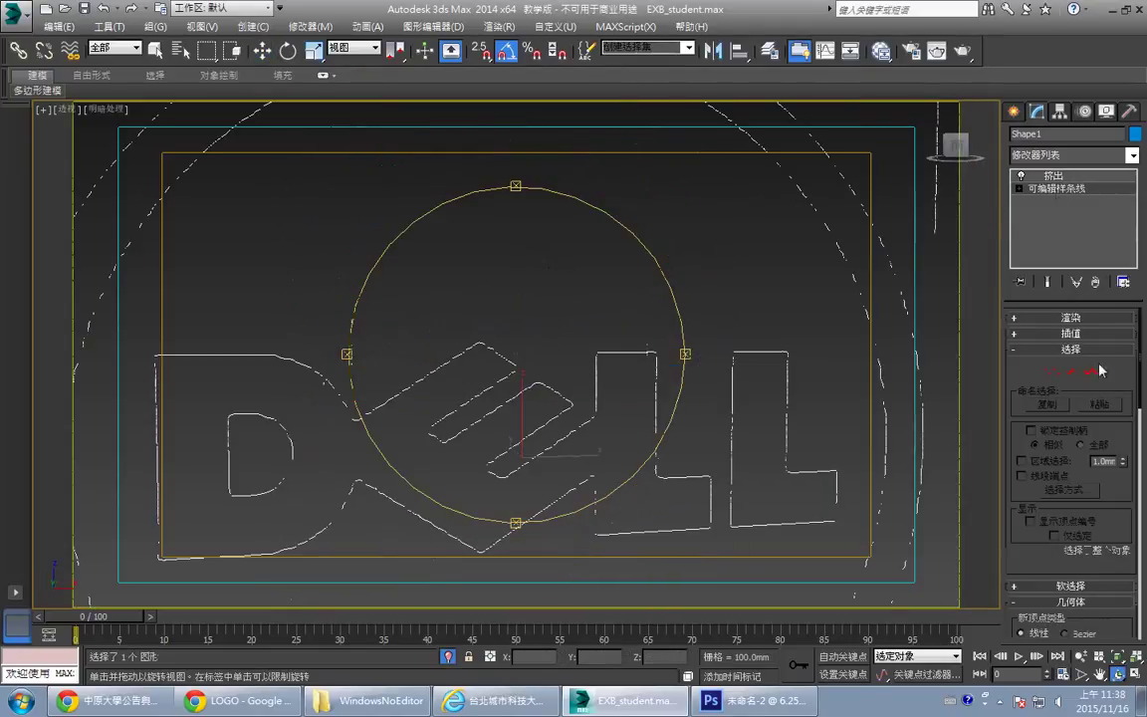
{"action": "left_click", "coordinate": [1054, 373]}
{"action": "scroll", "coordinate": [448, 423], "scroll_direction": "up", "scroll_amount": 4}
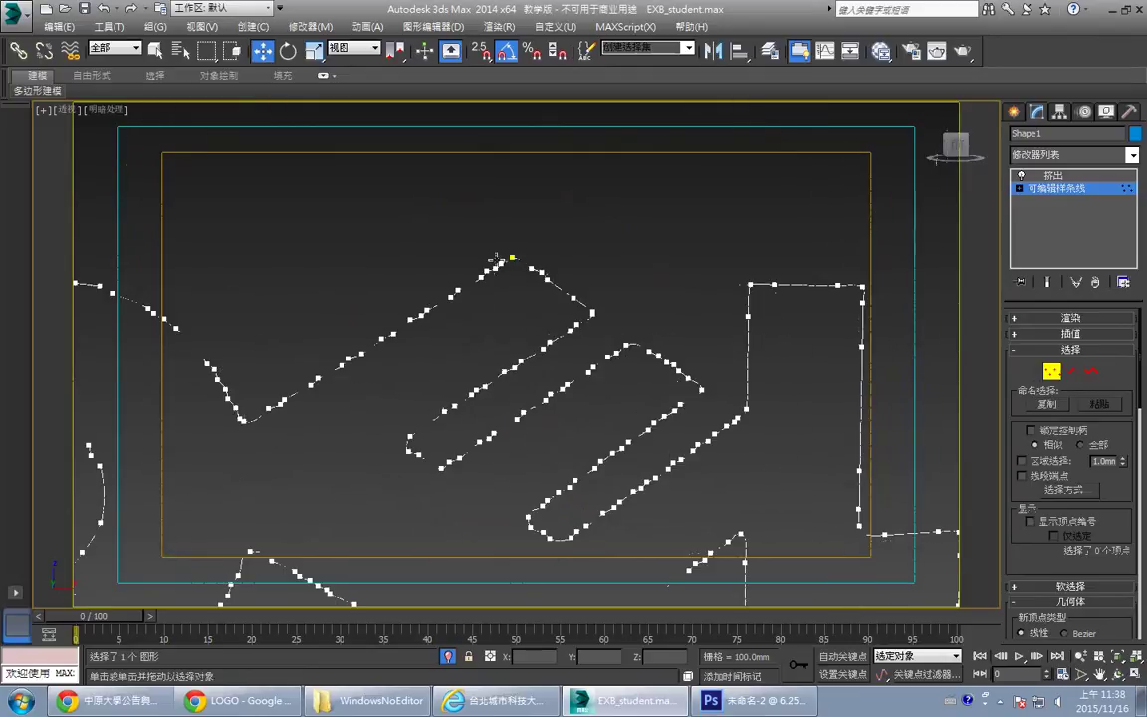
{"action": "left_click_drag", "start_coordinate": [413, 313], "coordinate": [359, 321]}
{"action": "key", "text": "Delete"}
{"action": "left_click_drag", "start_coordinate": [286, 414], "coordinate": [286, 408]}
{"action": "key", "text": "Delete"}
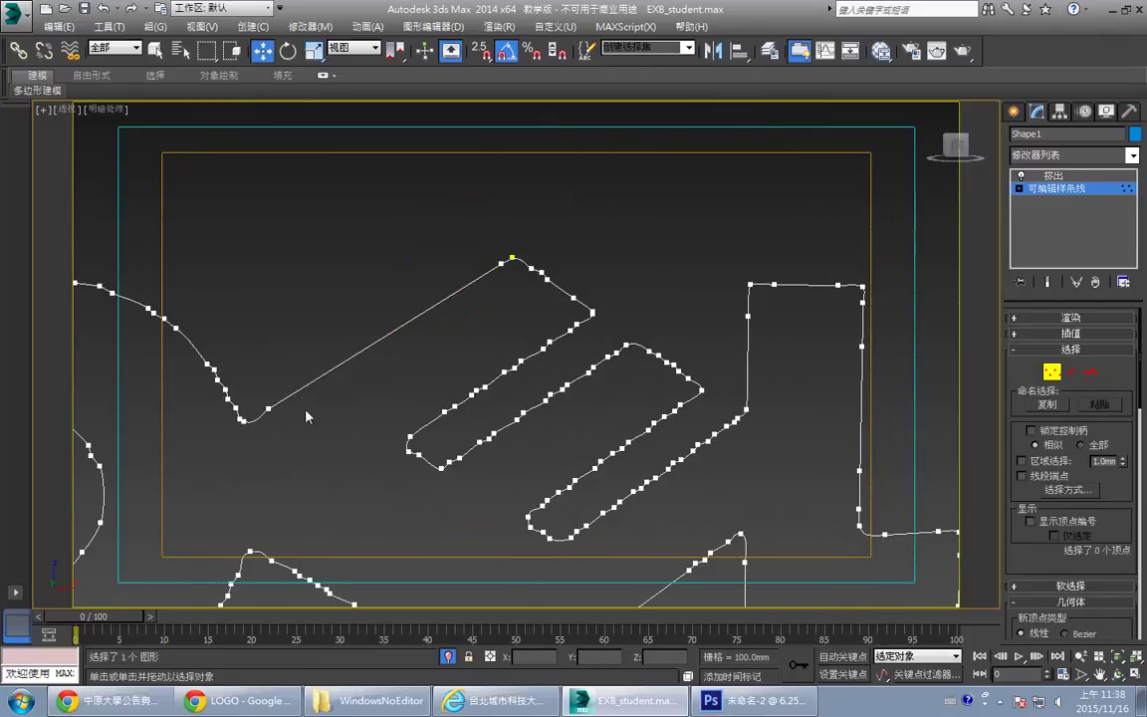
- Delete the extra vertices at the end of the E's top bar and along the upper edge and inner end of its first slot
{"action": "middle_click_drag", "start_coordinate": [523, 292], "coordinate": [503, 289]}
{"action": "left_click_drag", "start_coordinate": [541, 250], "coordinate": [507, 279]}
{"action": "key", "text": "Delete"}
{"action": "left_click", "coordinate": [553, 294]}
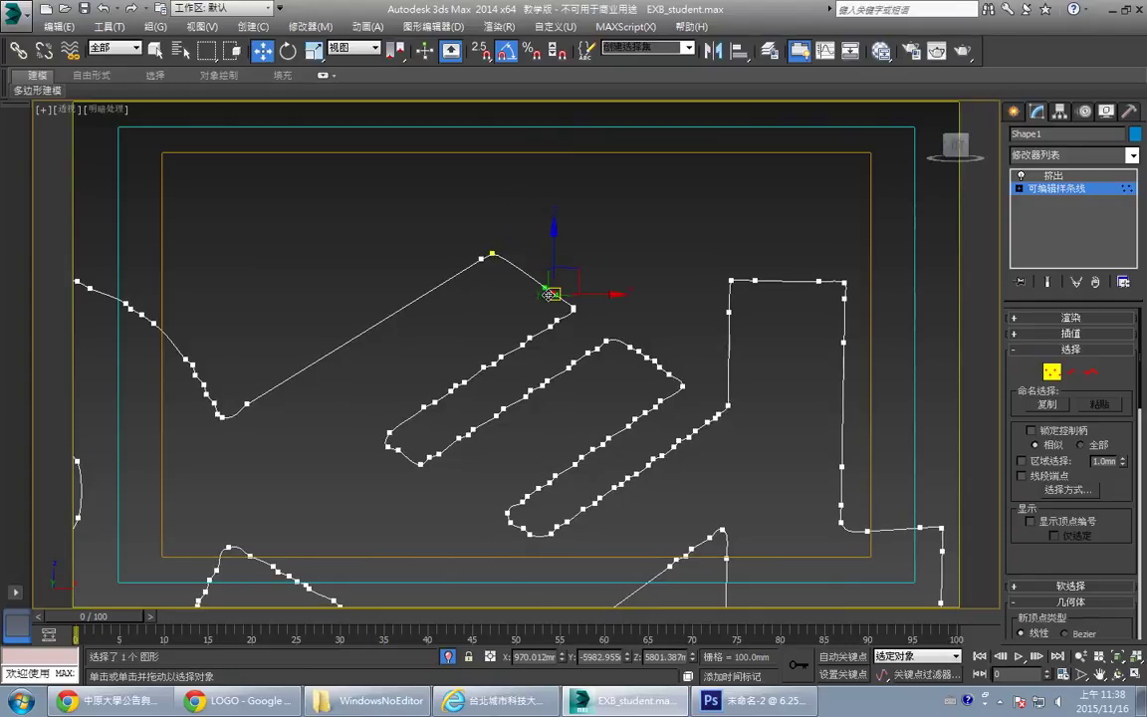
{"action": "key", "text": "Delete"}
{"action": "left_click_drag", "start_coordinate": [398, 383], "coordinate": [472, 404]}
{"action": "key", "text": "Delete"}
{"action": "left_click_drag", "start_coordinate": [403, 447], "coordinate": [380, 438]}
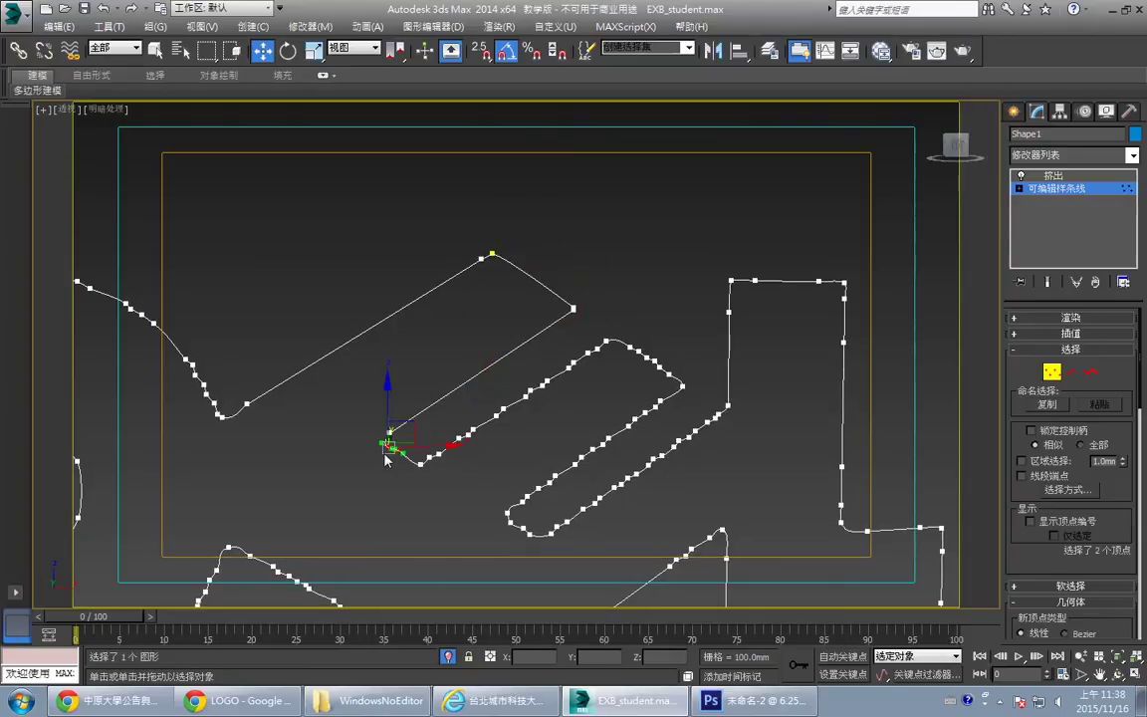
{"action": "key", "text": "Delete"}
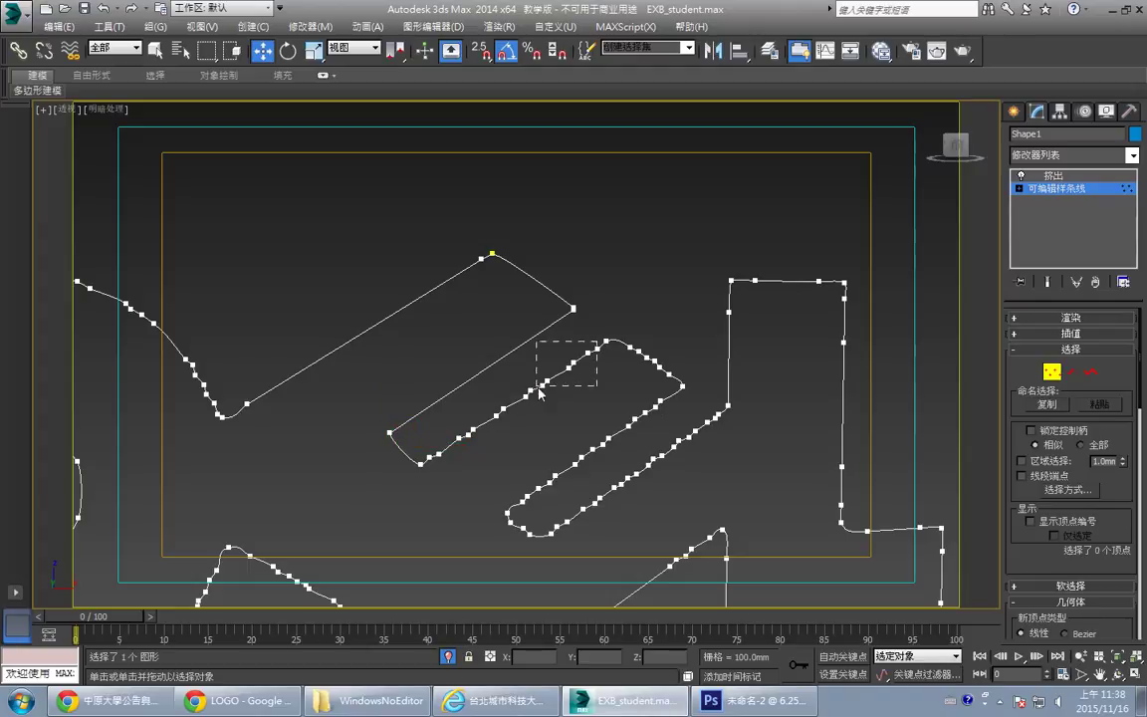
- Delete the extra vertices along the first slot's lower edge and the end of the E's middle bar, and leave vertex editing
{"action": "left_click_drag", "start_coordinate": [537, 387], "coordinate": [535, 387]}
{"action": "key", "text": "Delete"}
{"action": "left_click_drag", "start_coordinate": [548, 366], "coordinate": [486, 411]}
{"action": "left_click_drag", "start_coordinate": [452, 443], "coordinate": [448, 445]}
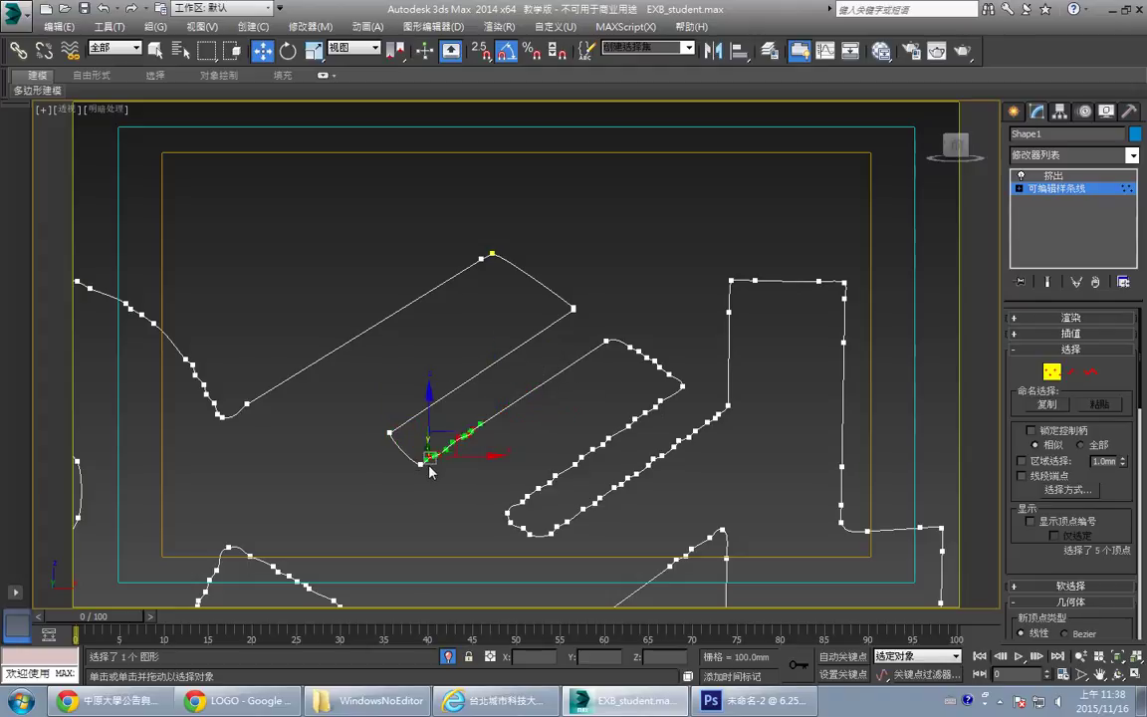
{"action": "key", "text": "Delete"}
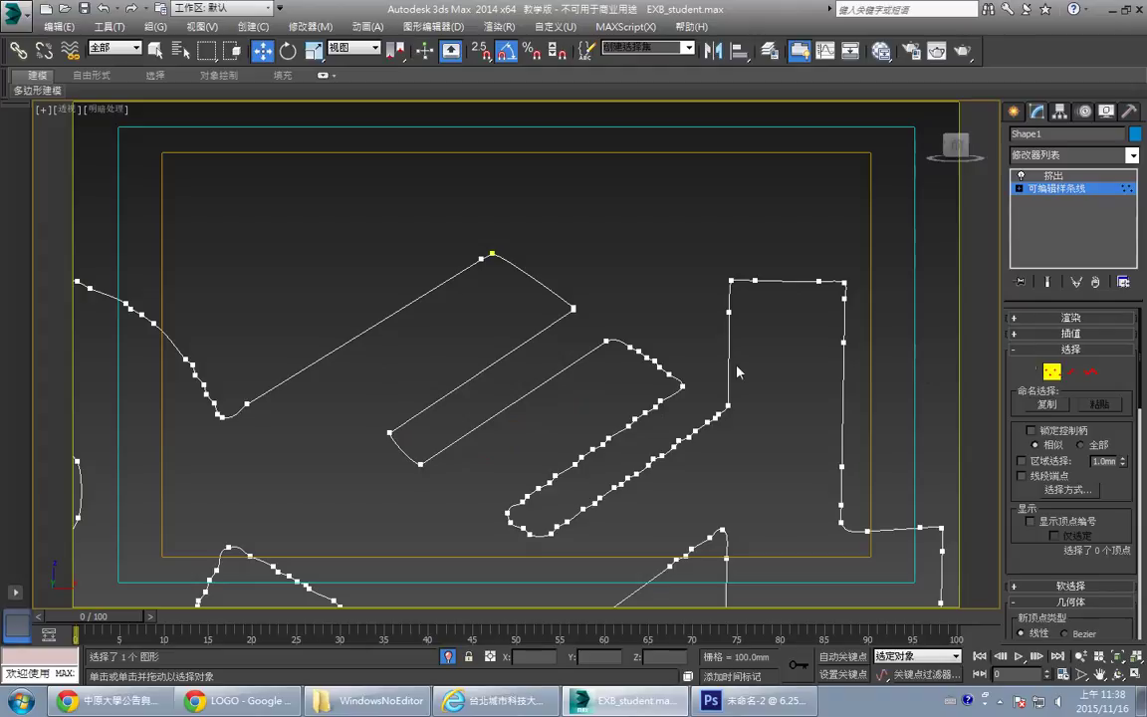
{"action": "left_click_drag", "start_coordinate": [682, 322], "coordinate": [615, 380]}
{"action": "key", "text": "Delete"}
{"action": "left_click", "coordinate": [1052, 371]}
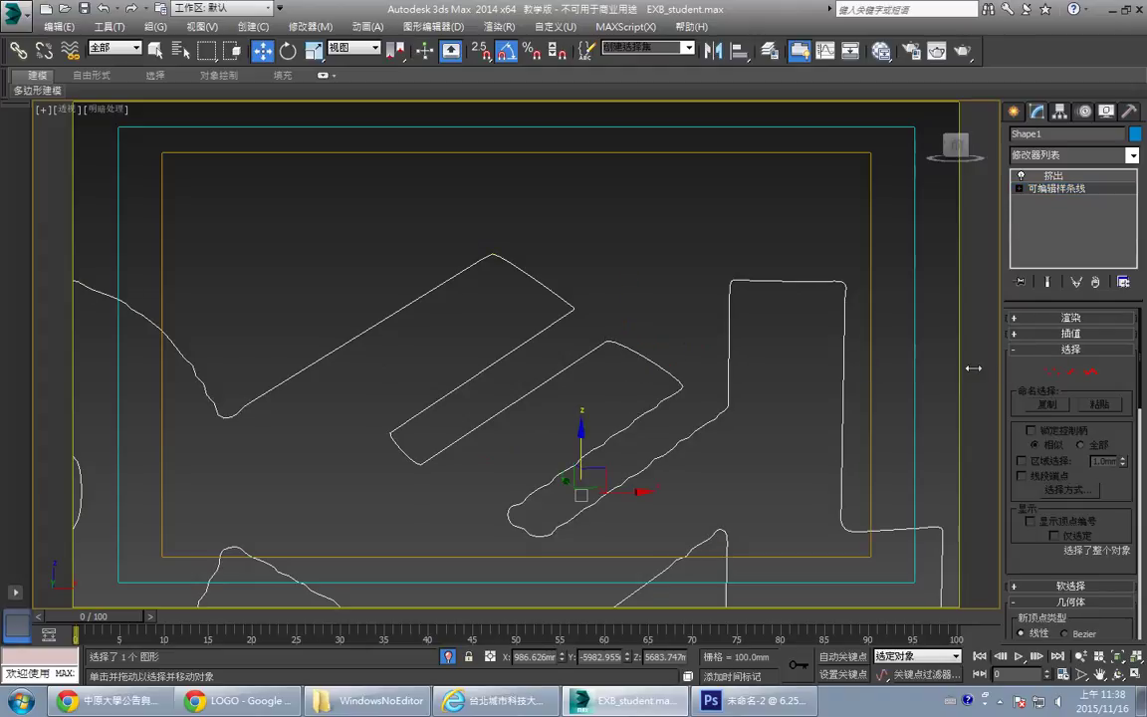
- Return to the Extrude level and examine the cleaned and uncleaned edges of the E in the extruded logo
{"action": "scroll", "coordinate": [411, 294], "scroll_direction": "down", "scroll_amount": 6}
{"action": "scroll", "coordinate": [449, 223], "scroll_direction": "up", "scroll_amount": 4}
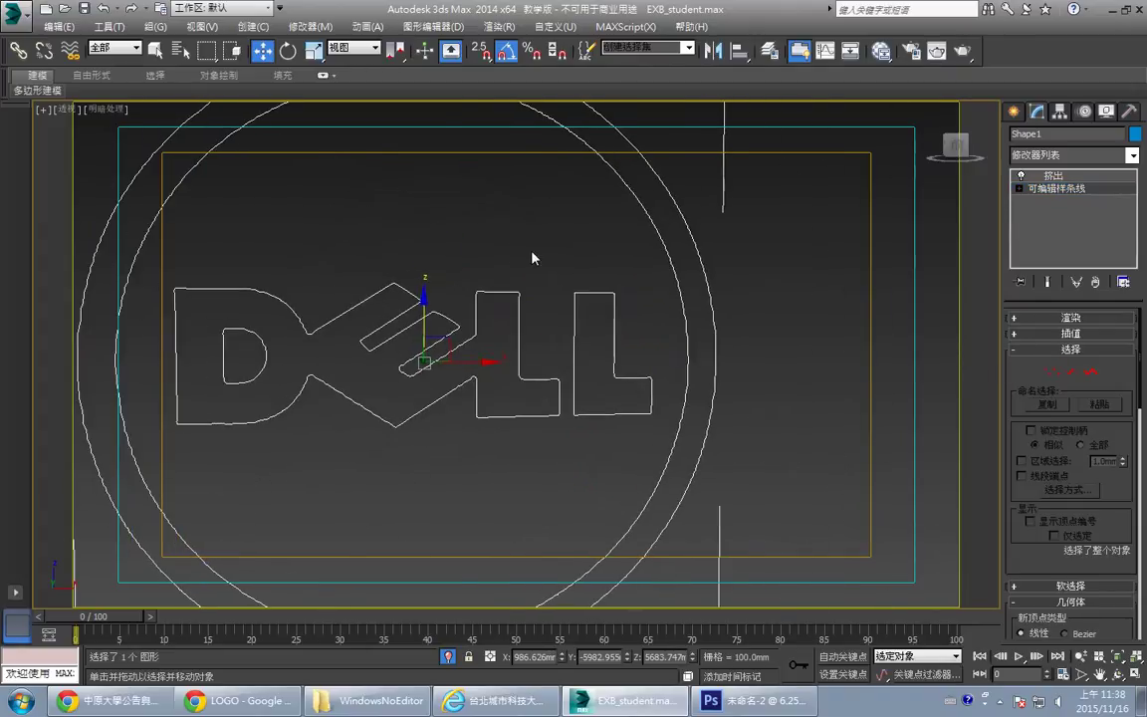
{"action": "middle_click_drag", "start_coordinate": [451, 142], "coordinate": [469, 148]}
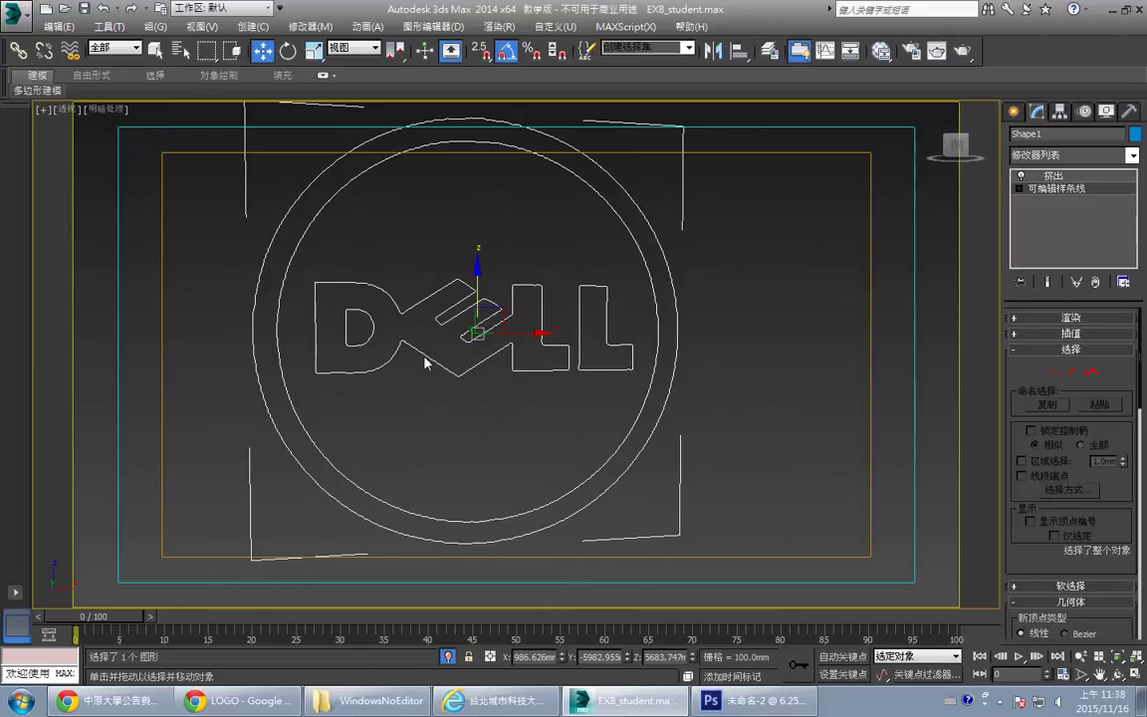
{"action": "left_click", "coordinate": [1048, 178]}
{"action": "middle_click_drag", "start_coordinate": [523, 254], "coordinate": [535, 258]}
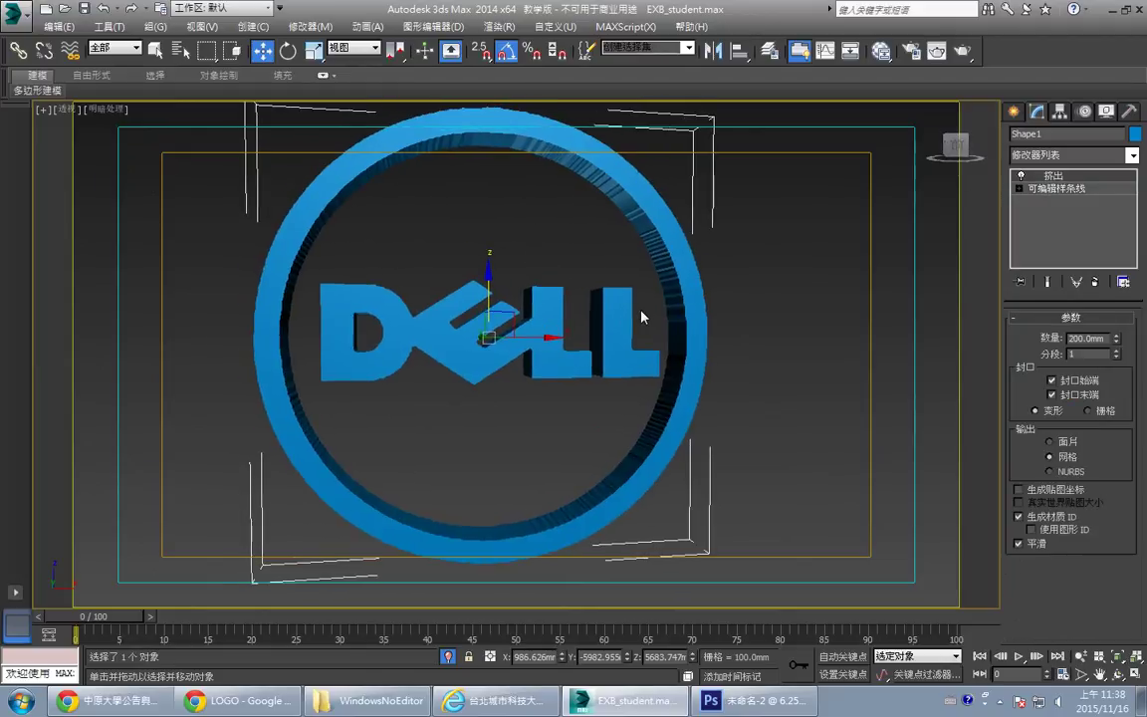
{"action": "scroll", "coordinate": [547, 341], "scroll_direction": "up", "scroll_amount": 6}
{"action": "middle_click_drag", "start_coordinate": [321, 261], "coordinate": [477, 343]}
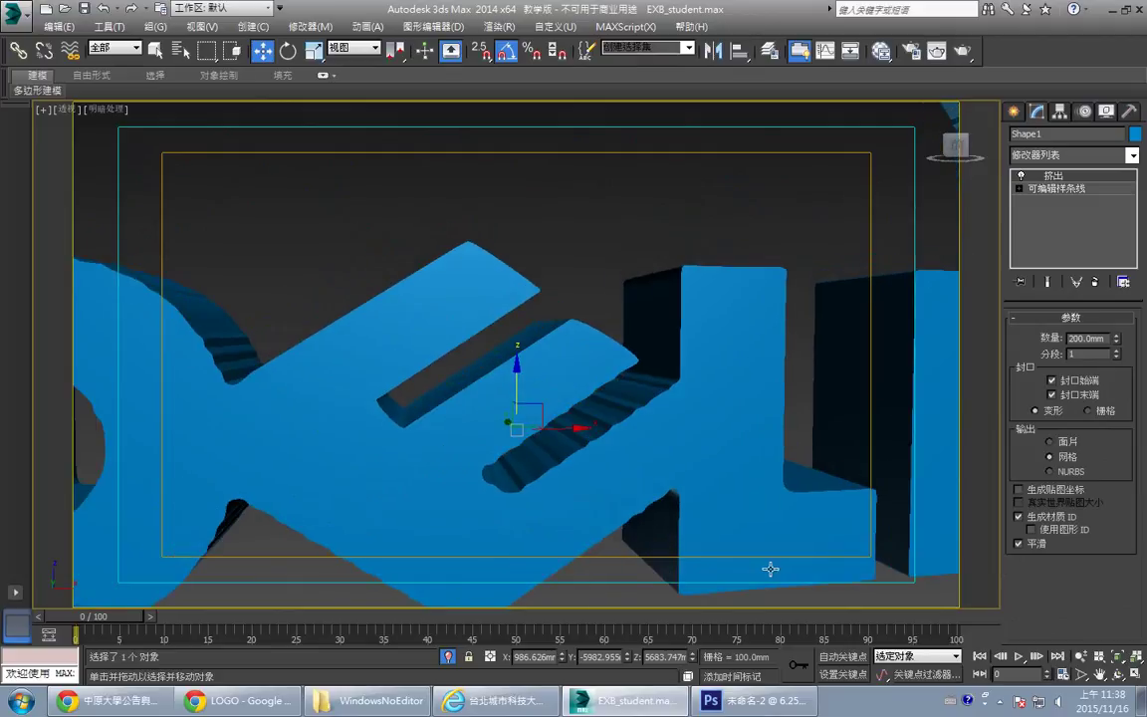
{"action": "left_click", "coordinate": [1118, 673]}
{"action": "left_click_drag", "start_coordinate": [463, 374], "coordinate": [545, 296]}
{"action": "right_click", "coordinate": [551, 297]}
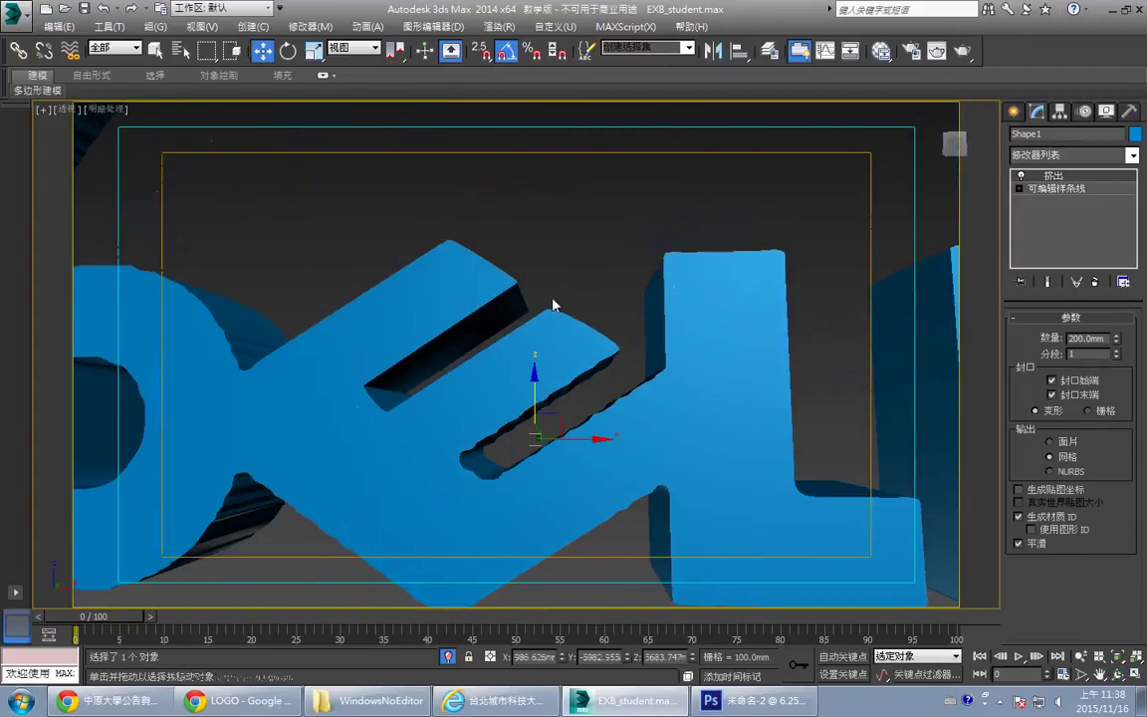
{"action": "right_click", "coordinate": [564, 291]}
{"action": "left_click", "coordinate": [604, 170]}
{"action": "middle_click_drag", "start_coordinate": [598, 290], "coordinate": [581, 319]}
{"action": "scroll", "coordinate": [594, 303], "scroll_direction": "down", "scroll_amount": 7}
- Switch to Photoshop, dismiss the color picker, and compare the H&M and Intel logo images, examining the Intel letter edges up close
{"action": "left_click", "coordinate": [732, 700]}
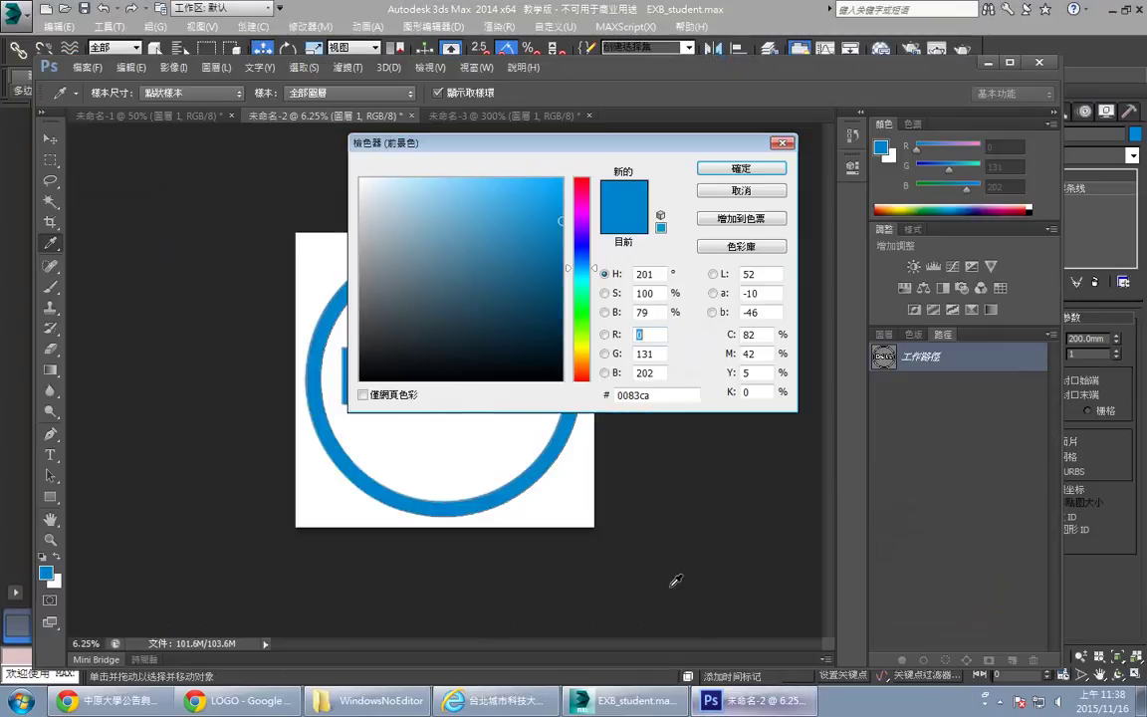
{"action": "left_click", "coordinate": [667, 179]}
{"action": "left_click", "coordinate": [477, 116]}
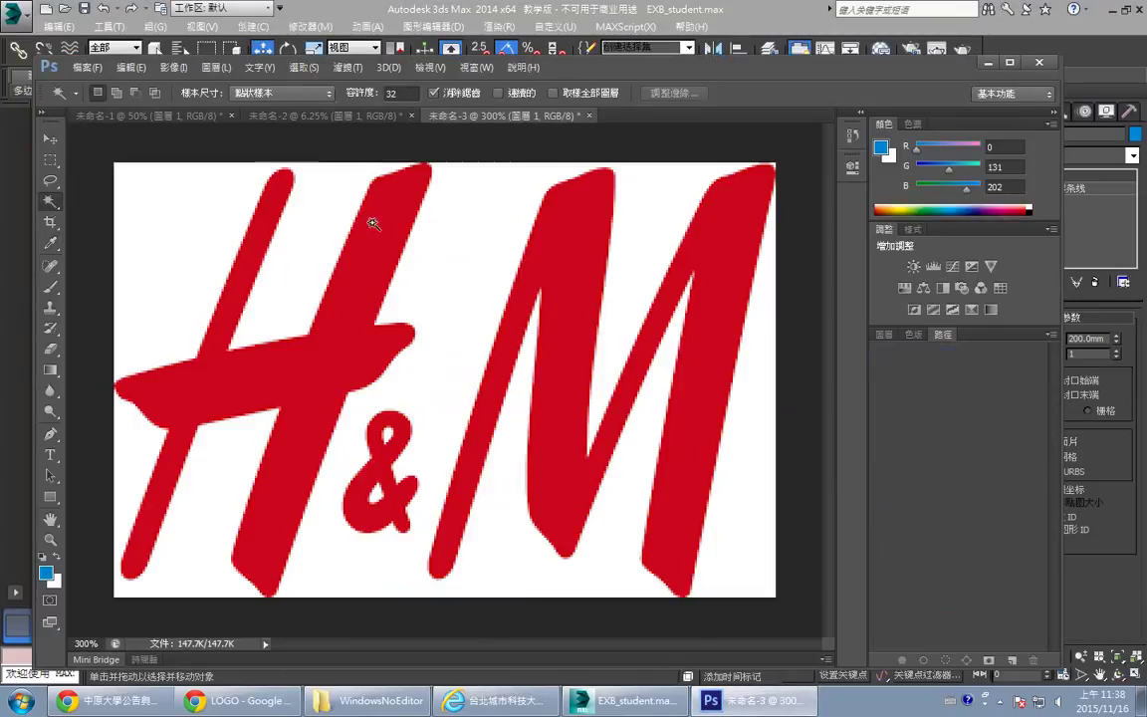
{"action": "left_click", "coordinate": [112, 116]}
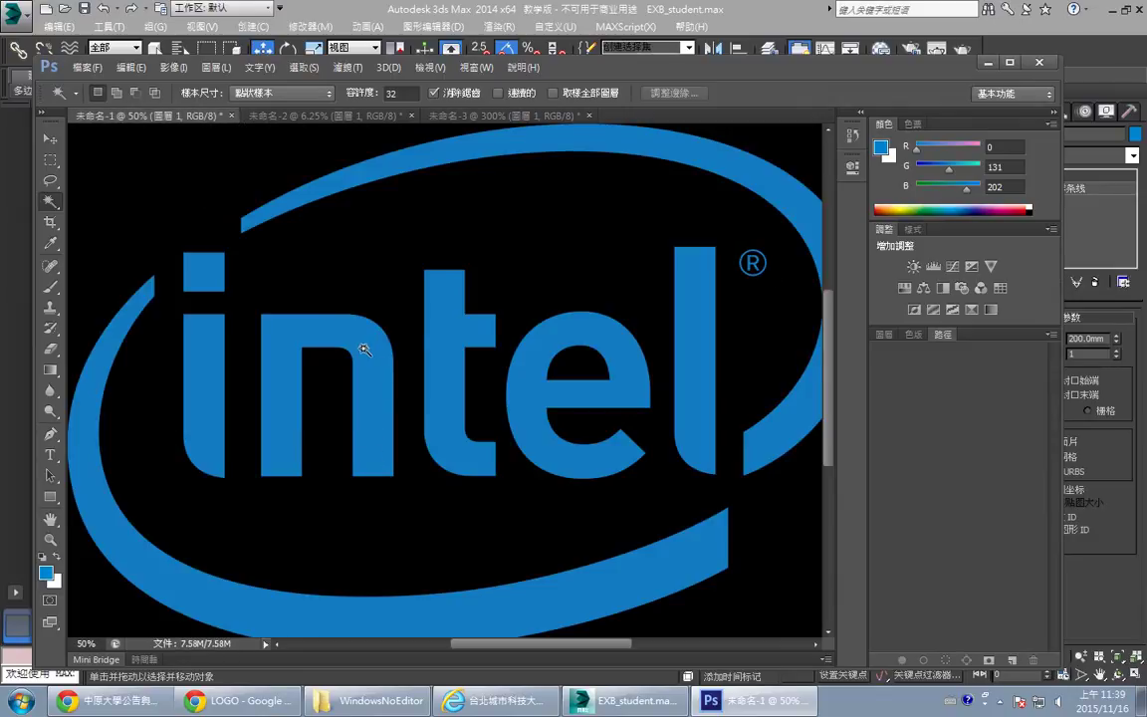
{"action": "scroll", "coordinate": [366, 355], "scroll_direction": "up", "scroll_amount": 5, "text": "alt"}
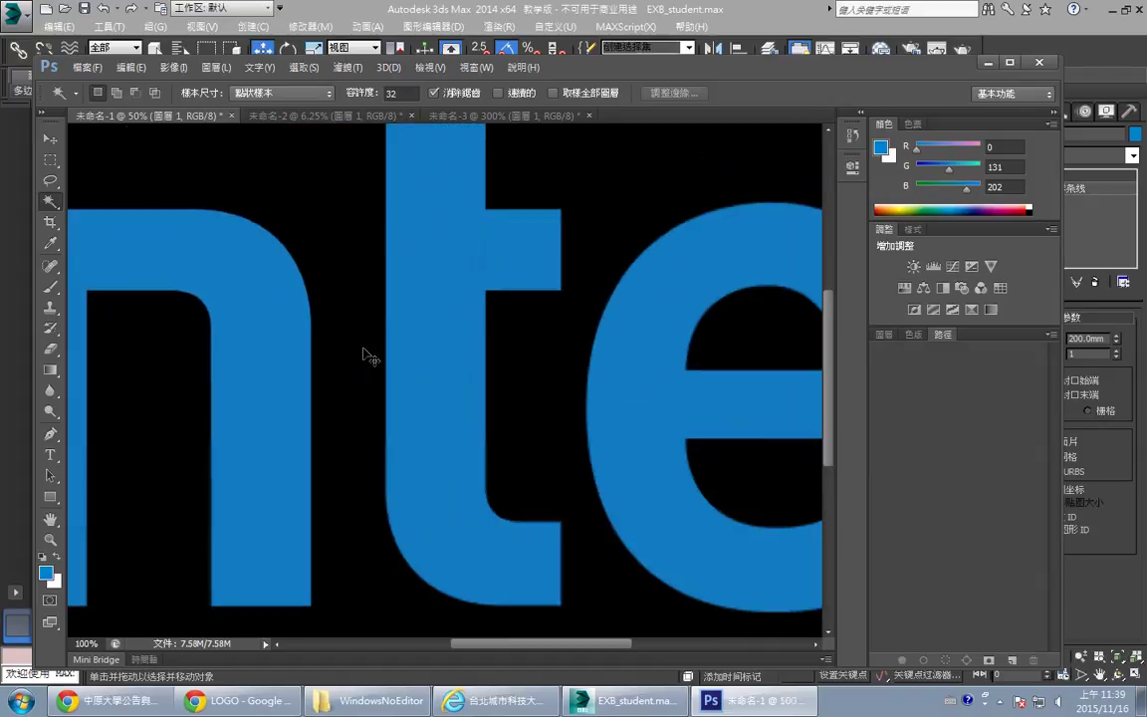
{"action": "scroll", "coordinate": [364, 350], "scroll_direction": "down", "scroll_amount": 1, "text": "alt"}
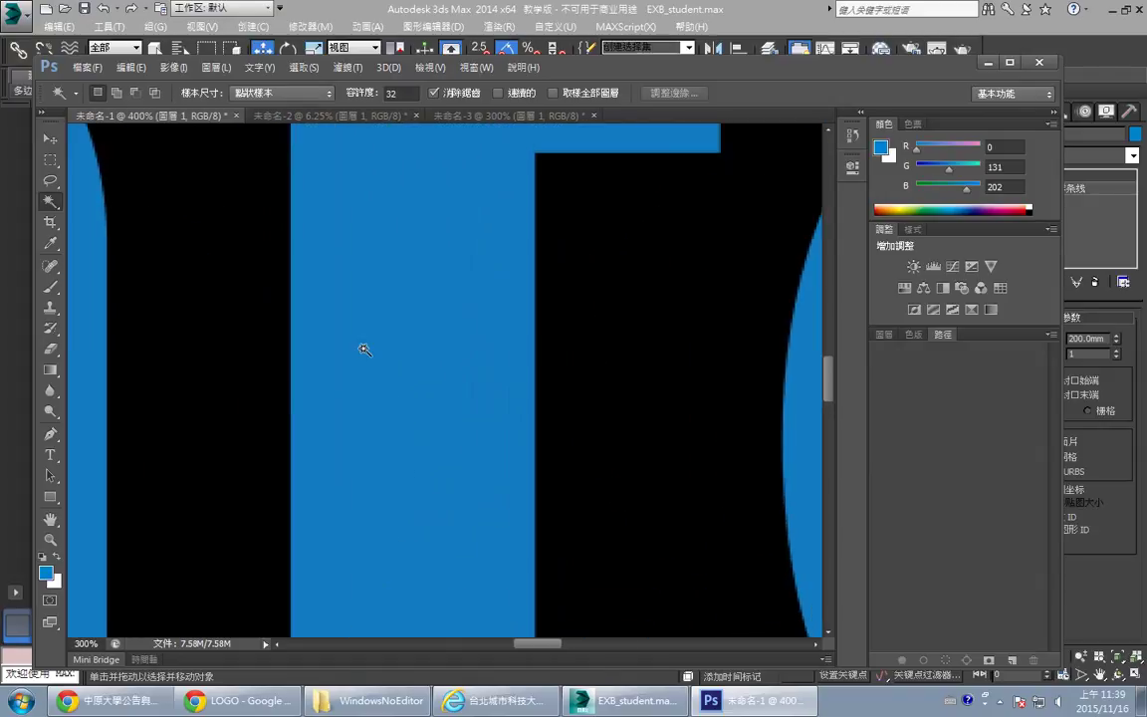
{"action": "left_click_drag", "start_coordinate": [268, 219], "coordinate": [397, 287]}
{"action": "left_click", "coordinate": [504, 116]}
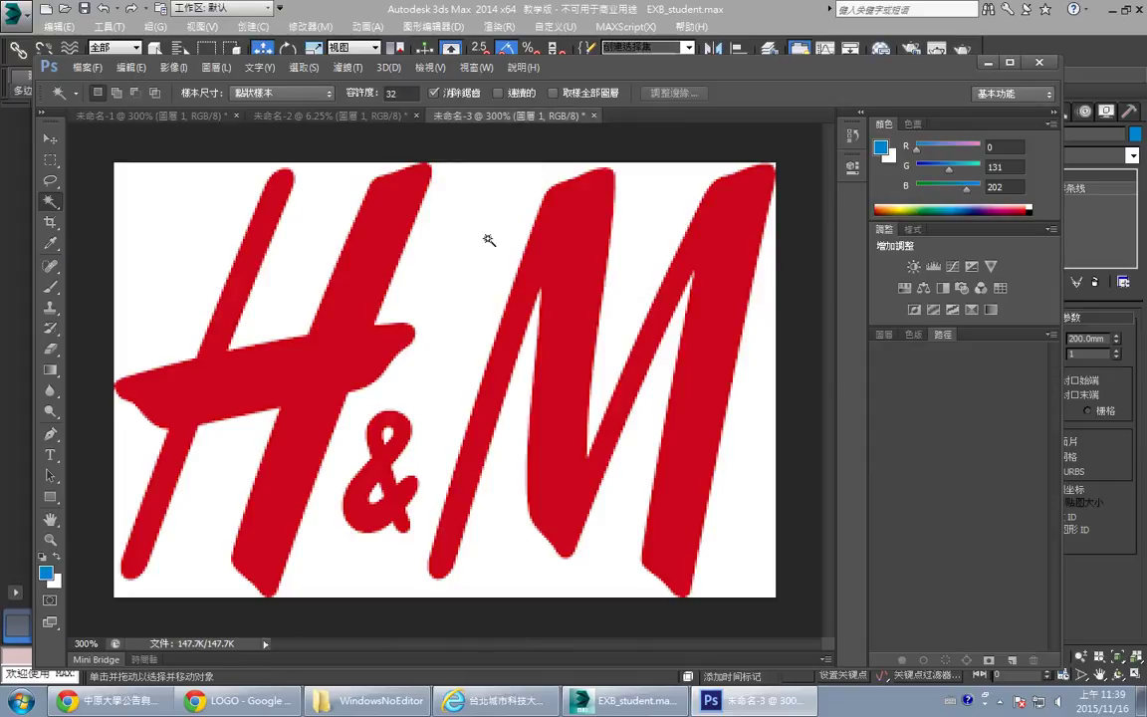
- Check the pixel dimensions of the H&M logo image without resizing it
{"action": "left_click", "coordinate": [309, 238]}
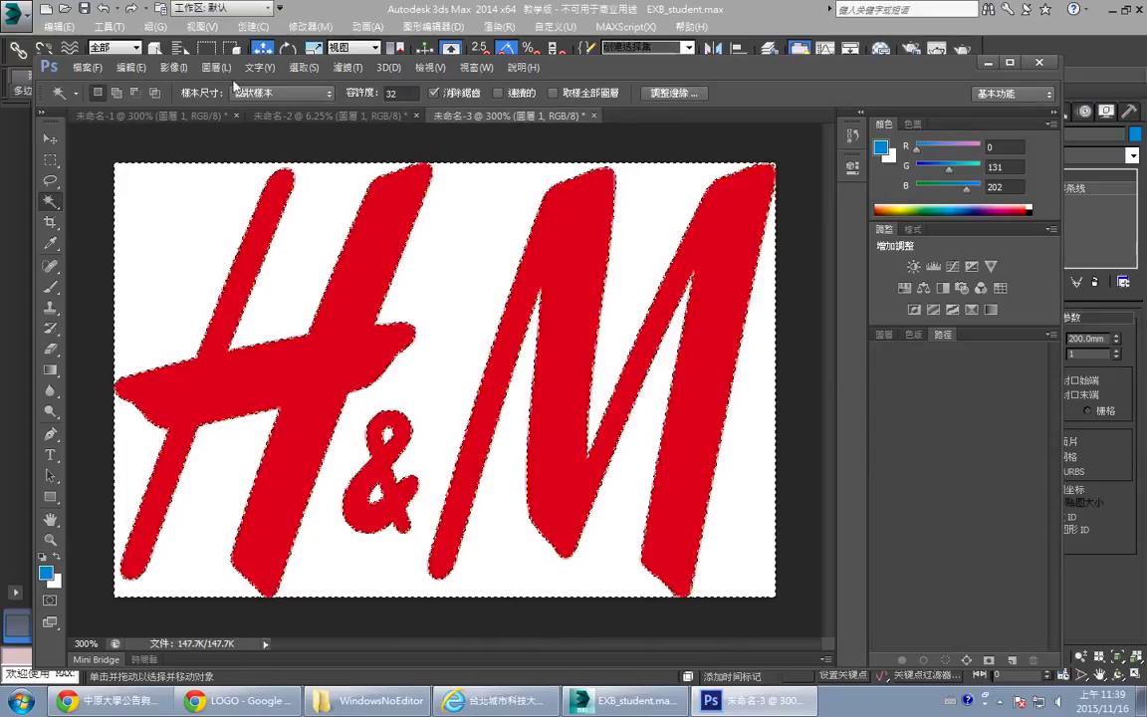
{"action": "key", "text": "ctrl+d"}
{"action": "left_click", "coordinate": [173, 67]}
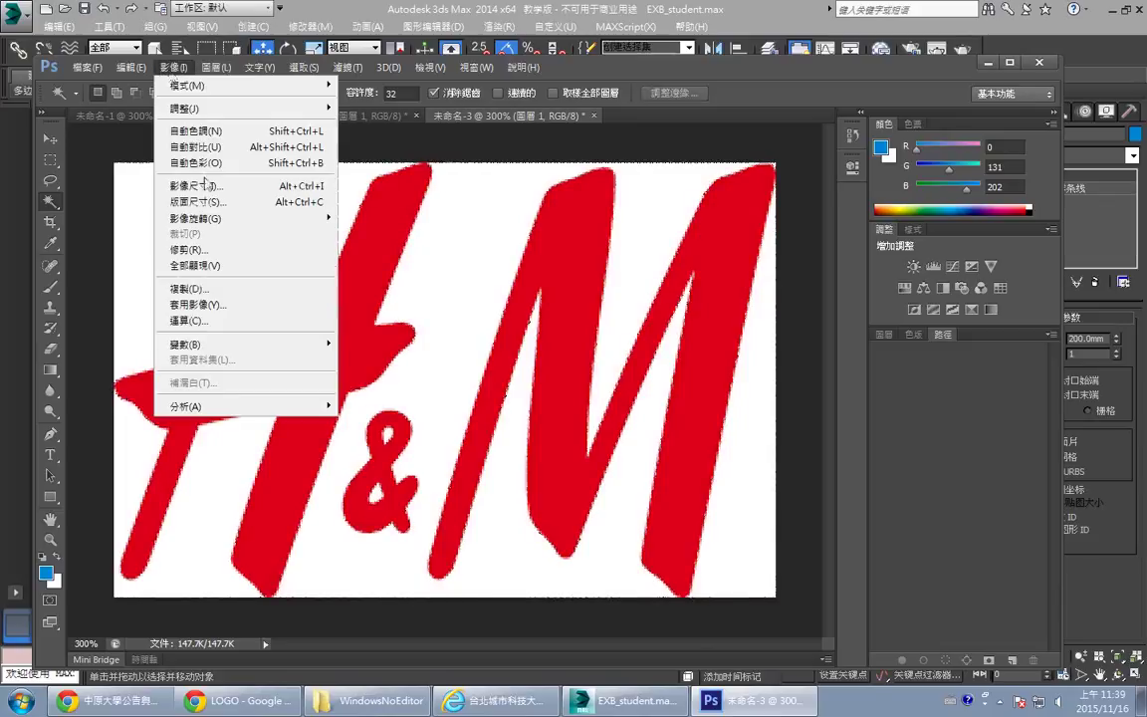
{"action": "left_click", "coordinate": [204, 185]}
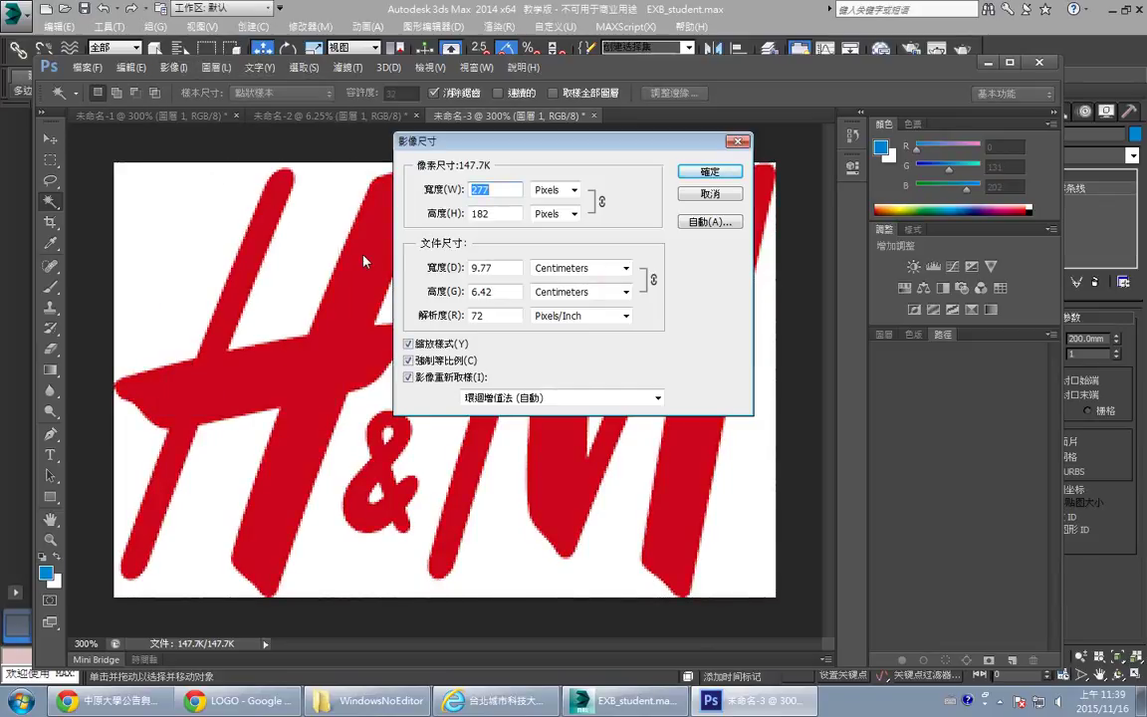
{"action": "left_click", "coordinate": [709, 194]}
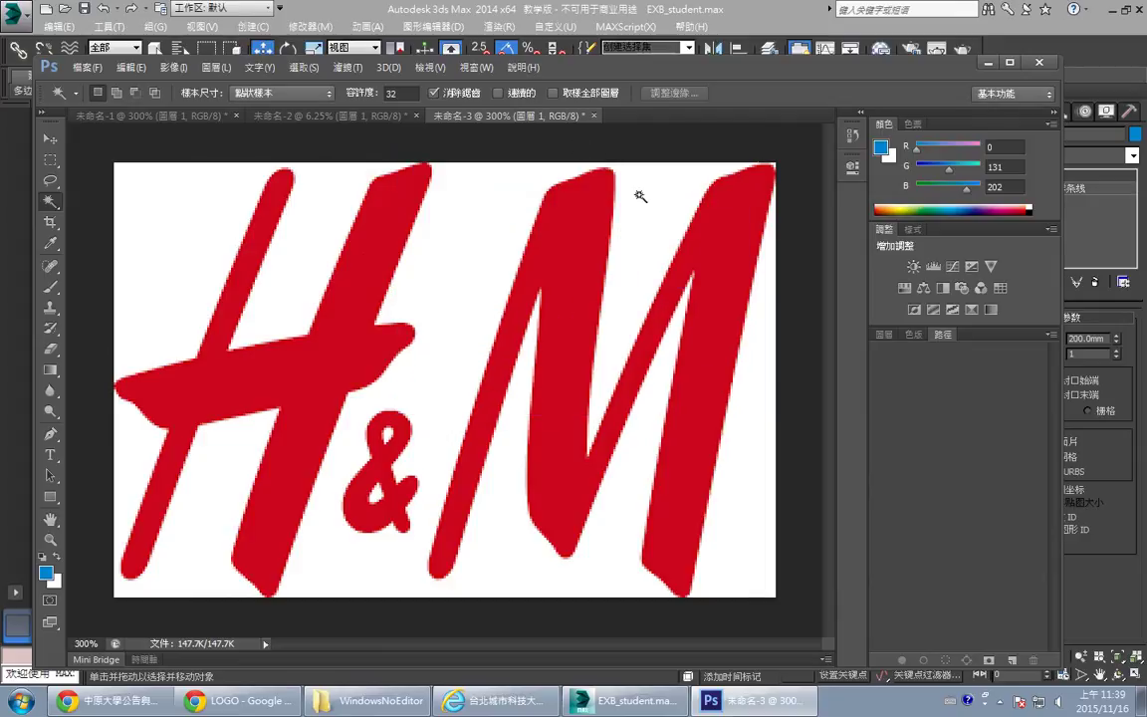
- Try to make a work path from the red H&M lettering at the image's original size, and delete that path
{"action": "left_click", "coordinate": [564, 243]}
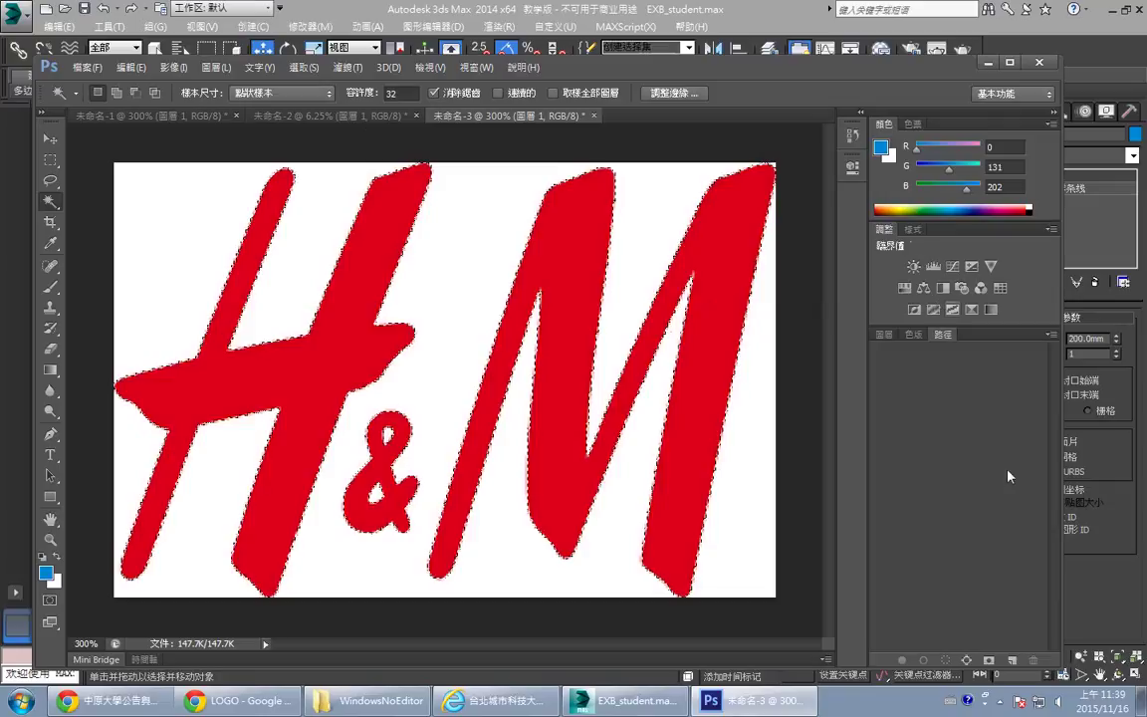
{"action": "left_click", "coordinate": [989, 660]}
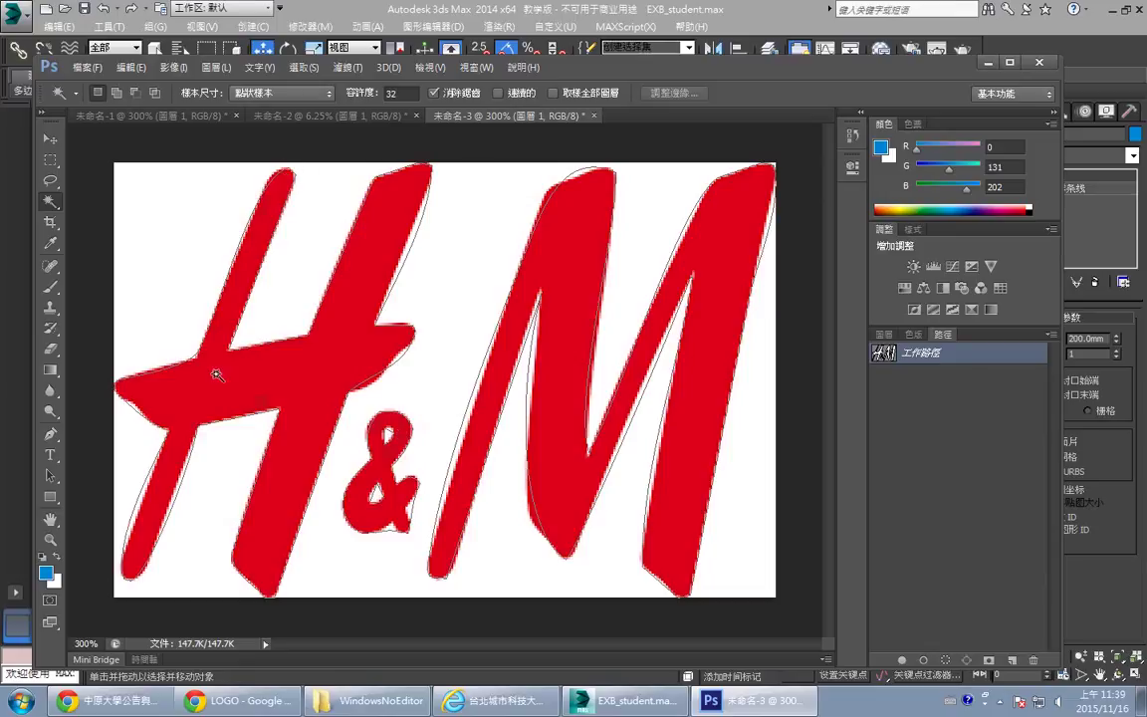
{"action": "left_click_drag", "start_coordinate": [945, 356], "coordinate": [1033, 658]}
- Resize the H&M image to a width of 6000 pixels
{"action": "left_click", "coordinate": [174, 67]}
{"action": "left_click", "coordinate": [213, 187]}
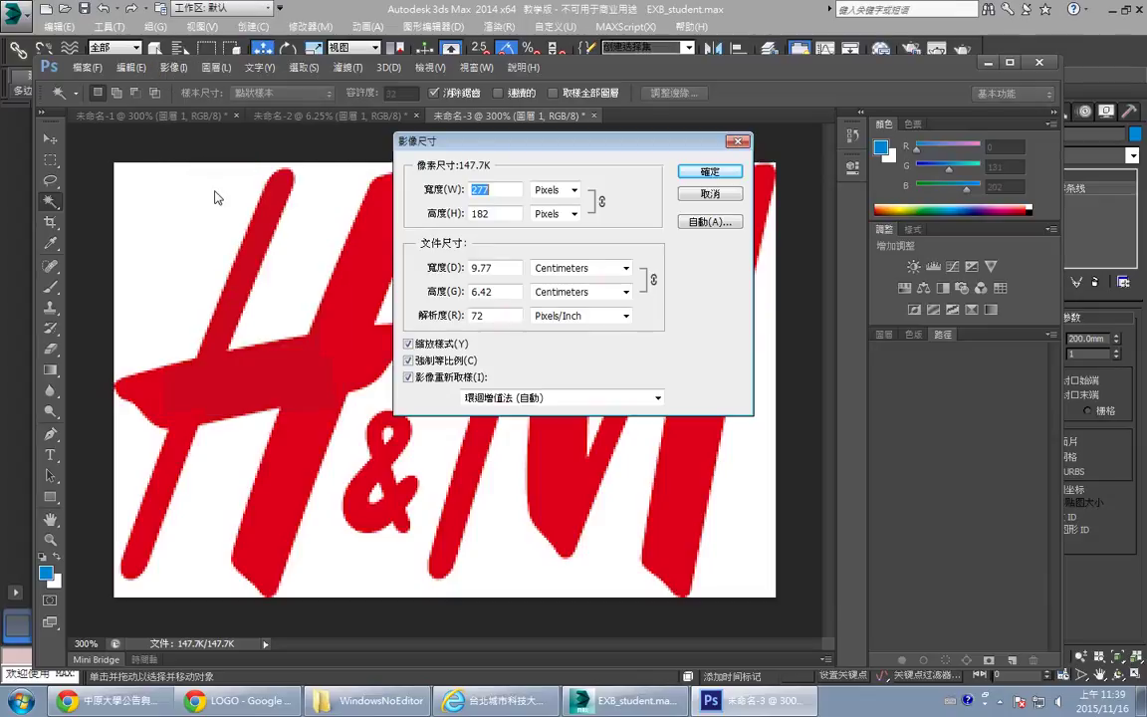
{"action": "type", "text": "6000"}
{"action": "key", "text": "Return"}
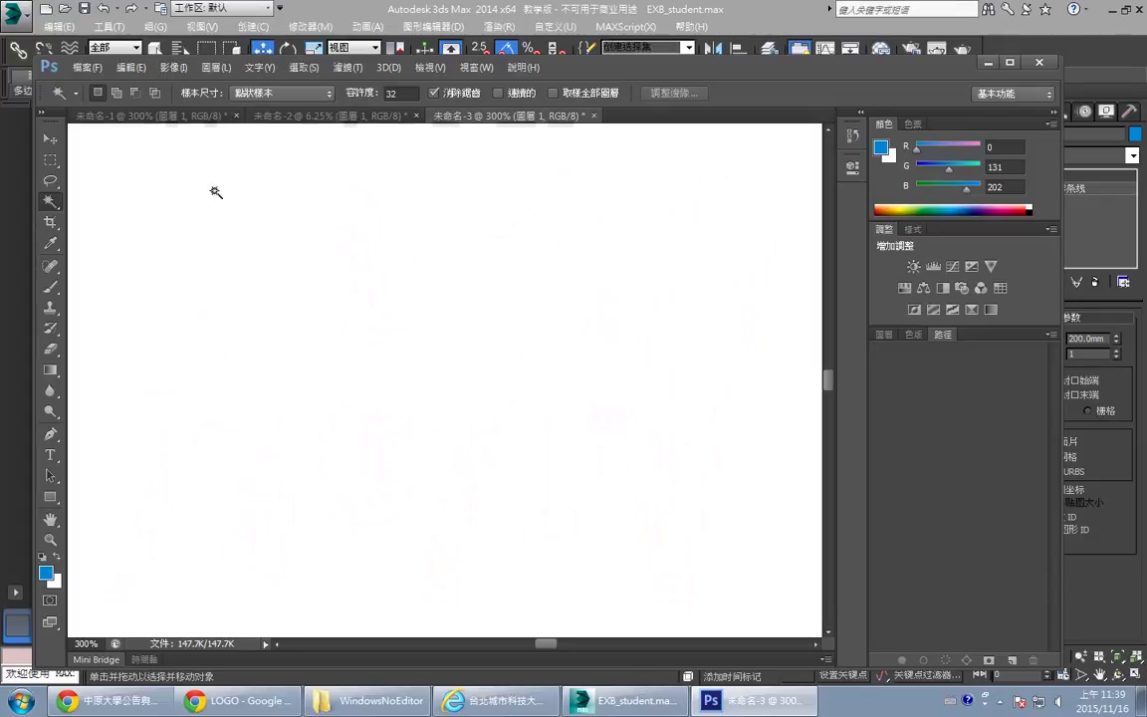
- Convert a Magic Wand color selection of the enlarged H&M logo into a work path
{"action": "scroll", "coordinate": [215, 195], "scroll_direction": "down", "scroll_amount": 4, "text": "alt"}
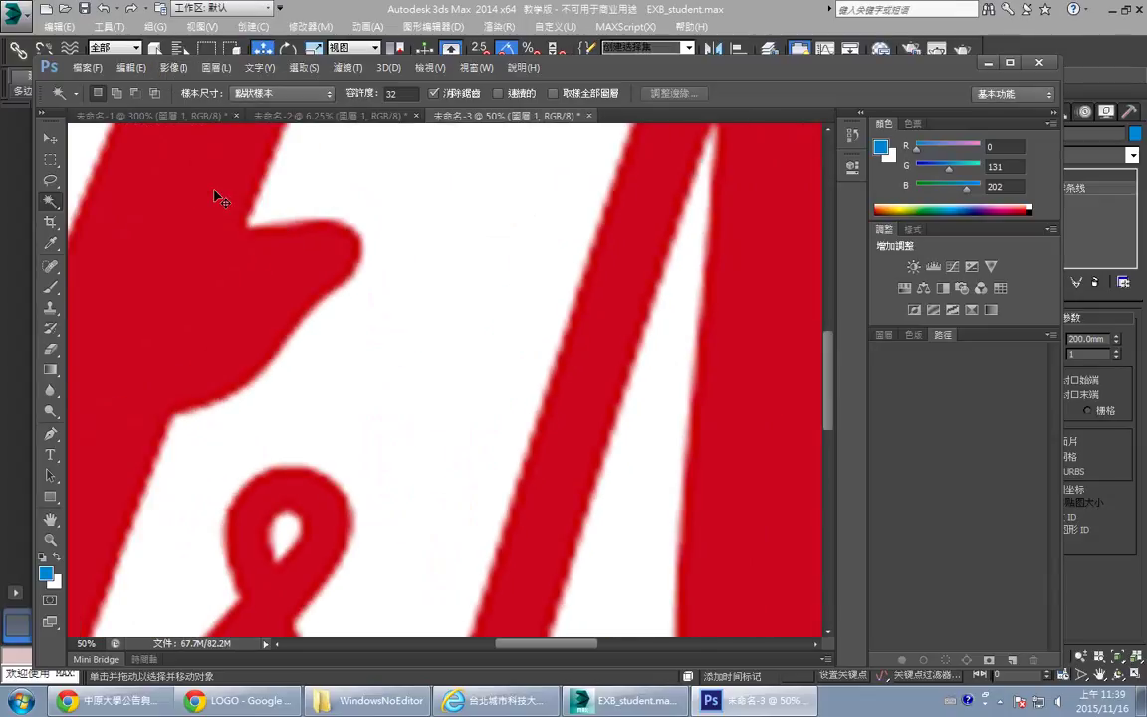
{"action": "left_click", "coordinate": [313, 199]}
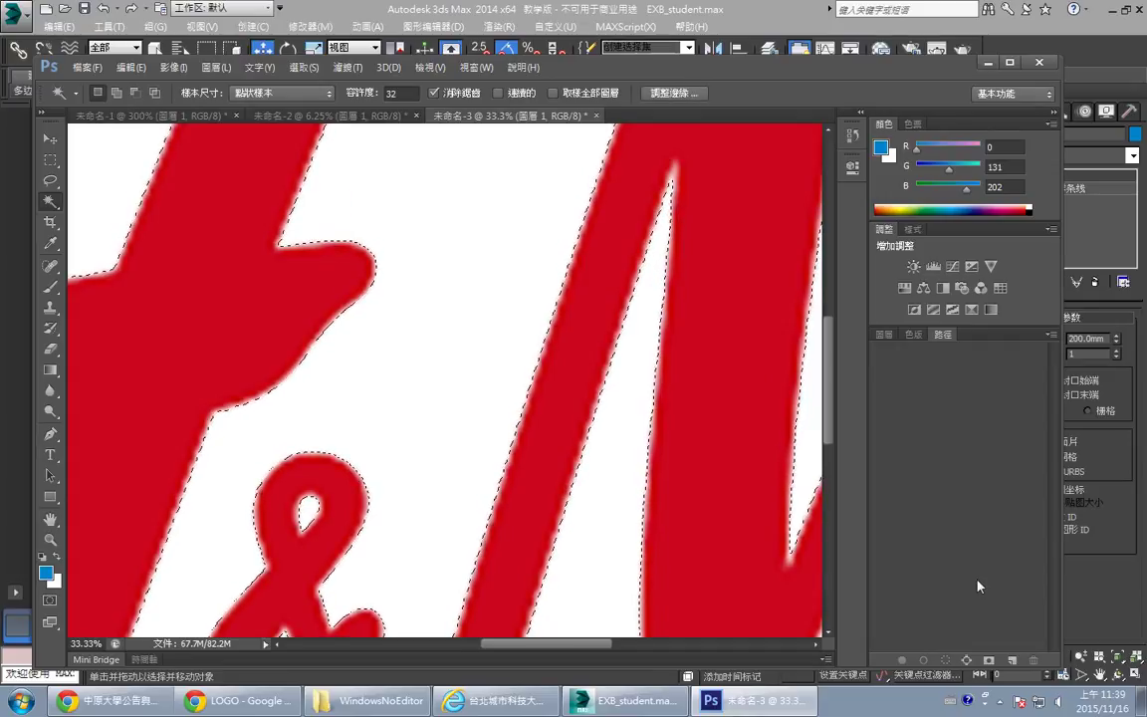
{"action": "left_click", "coordinate": [1009, 659]}
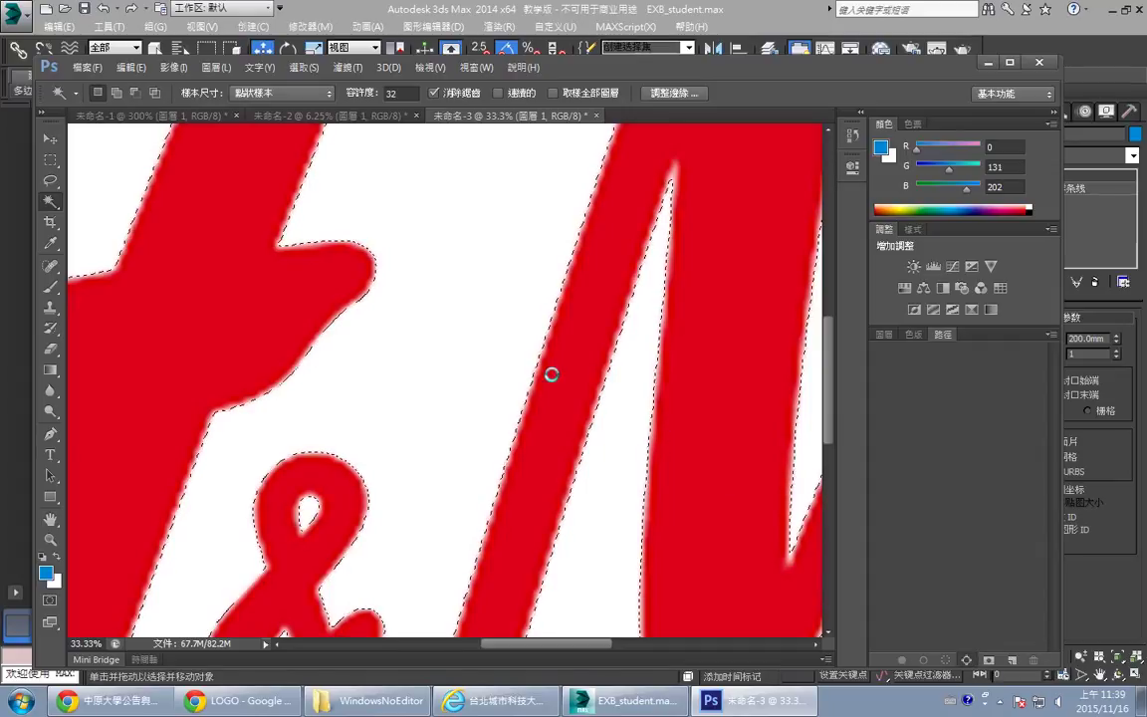
- Examine how closely the new work path follows the edges of the H, the ampersand and the M
{"action": "mouse_move", "coordinate": [316, 298]}
{"action": "left_mouse_down"}
{"action": "mouse_move", "coordinate": [430, 350]}
{"action": "mouse_move", "coordinate": [461, 430]}
{"action": "mouse_move", "coordinate": [410, 416]}
{"action": "mouse_move", "coordinate": [335, 419]}
{"action": "mouse_move", "coordinate": [430, 333]}
{"action": "mouse_move", "coordinate": [345, 410]}
{"action": "mouse_move", "coordinate": [350, 292]}
{"action": "left_mouse_up"}
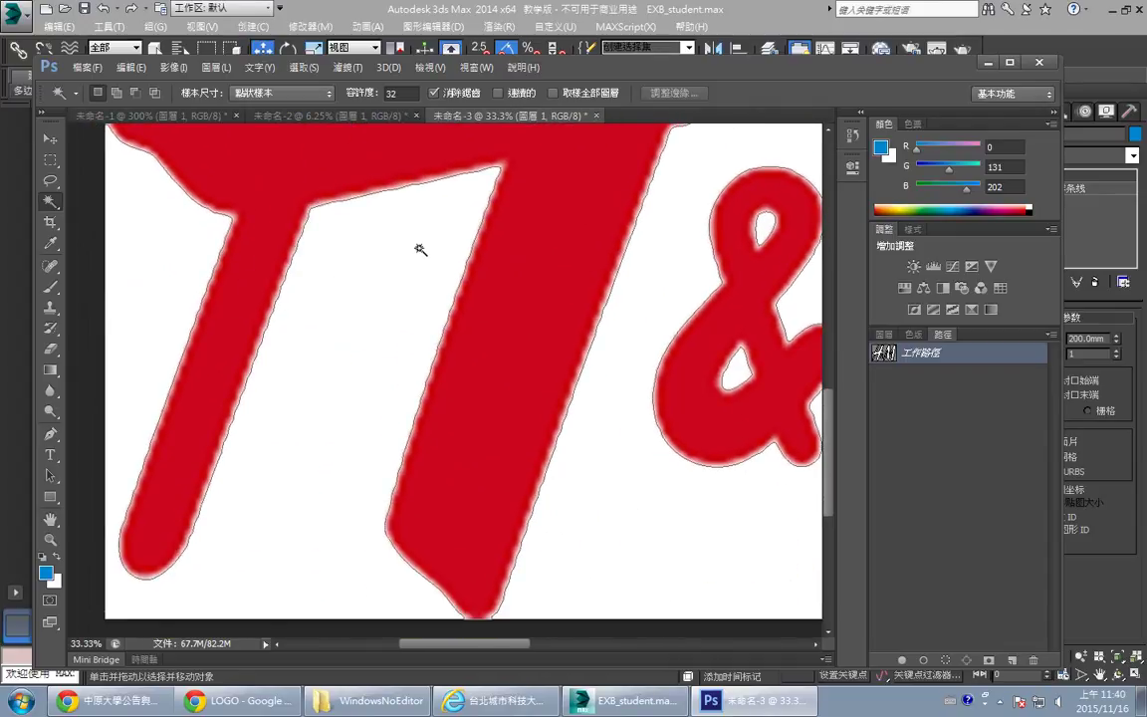
{"action": "mouse_move", "coordinate": [488, 285]}
{"action": "left_mouse_down"}
{"action": "mouse_move", "coordinate": [397, 301]}
{"action": "mouse_move", "coordinate": [314, 294]}
{"action": "left_mouse_up"}
{"action": "left_click_drag", "start_coordinate": [525, 340], "coordinate": [418, 345]}
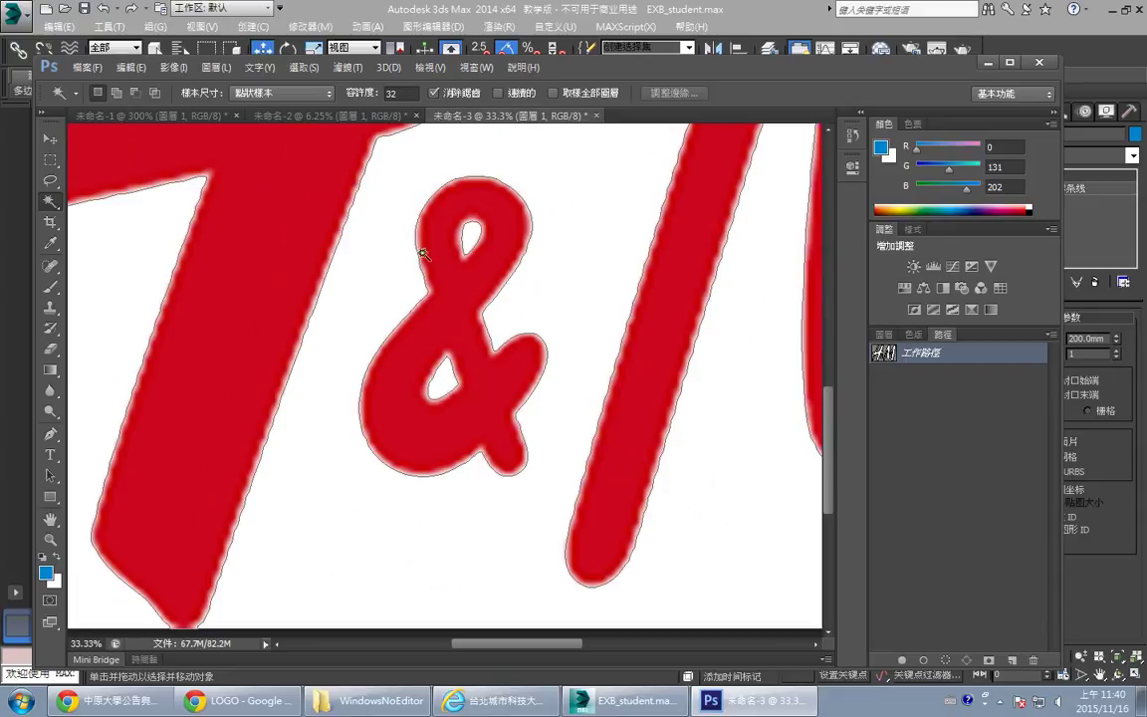
{"action": "left_click_drag", "start_coordinate": [535, 293], "coordinate": [331, 357]}
{"action": "left_click_drag", "start_coordinate": [619, 282], "coordinate": [349, 444]}
{"action": "left_click_drag", "start_coordinate": [562, 209], "coordinate": [412, 426]}
{"action": "left_click_drag", "start_coordinate": [413, 342], "coordinate": [569, 320]}
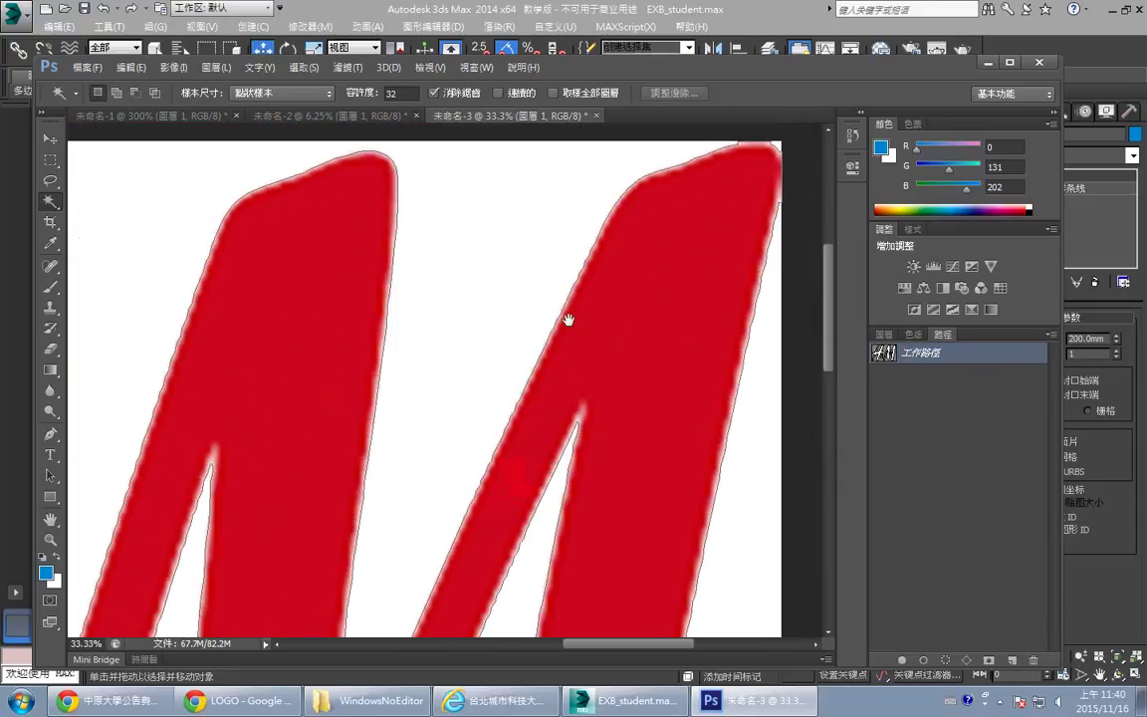
{"action": "left_click_drag", "start_coordinate": [247, 312], "coordinate": [320, 248]}
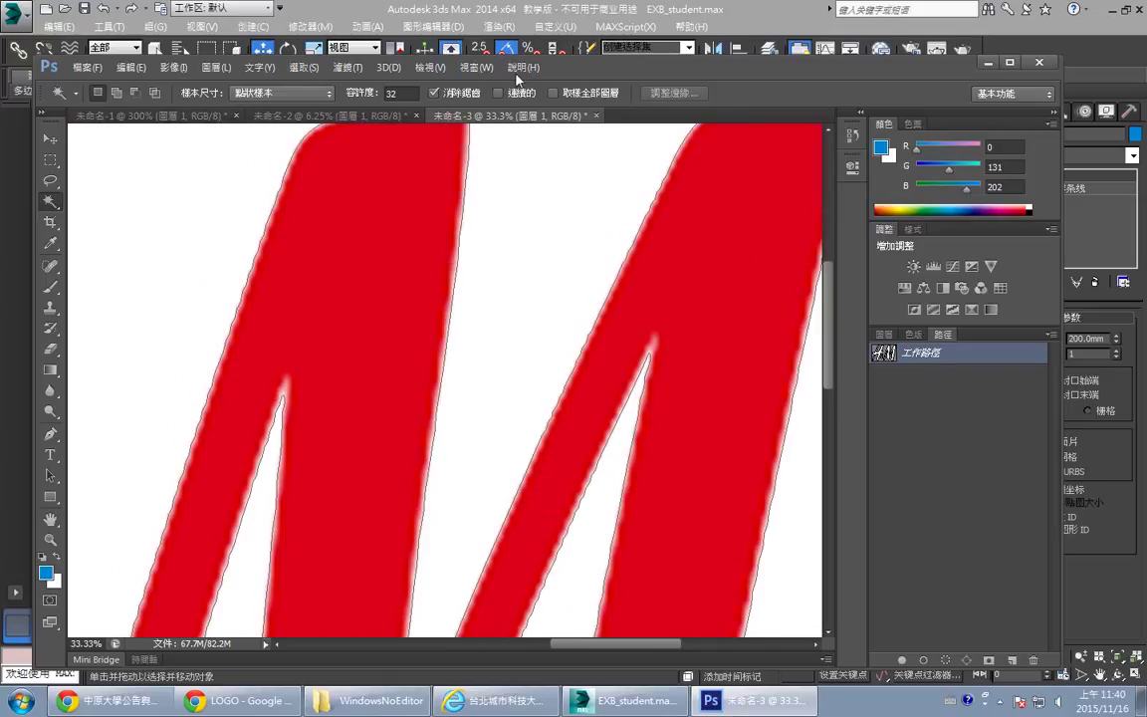
- Switch to 3ds Max and clone the extruded Dell logo down to the white 3D text by the olive wall frame
{"action": "left_click", "coordinate": [525, 9]}
{"action": "scroll", "coordinate": [617, 264], "scroll_direction": "down", "scroll_amount": 5}
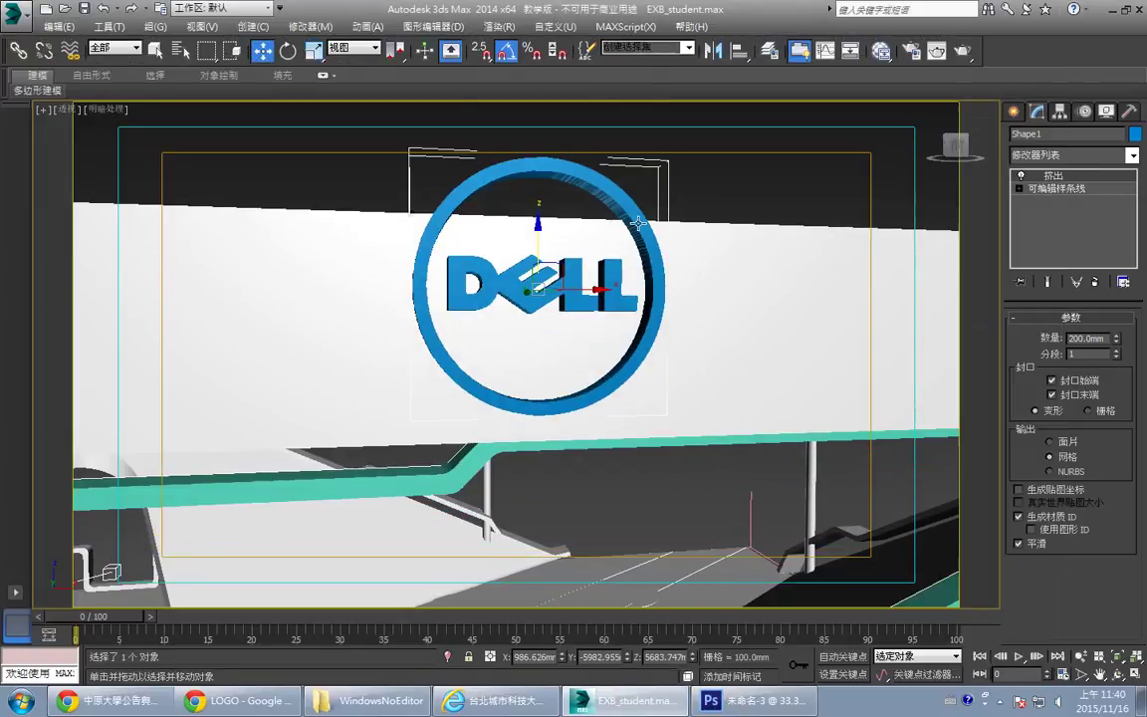
{"action": "middle_click_drag", "start_coordinate": [629, 261], "coordinate": [550, 285], "text": "alt"}
{"action": "key", "text": "w"}
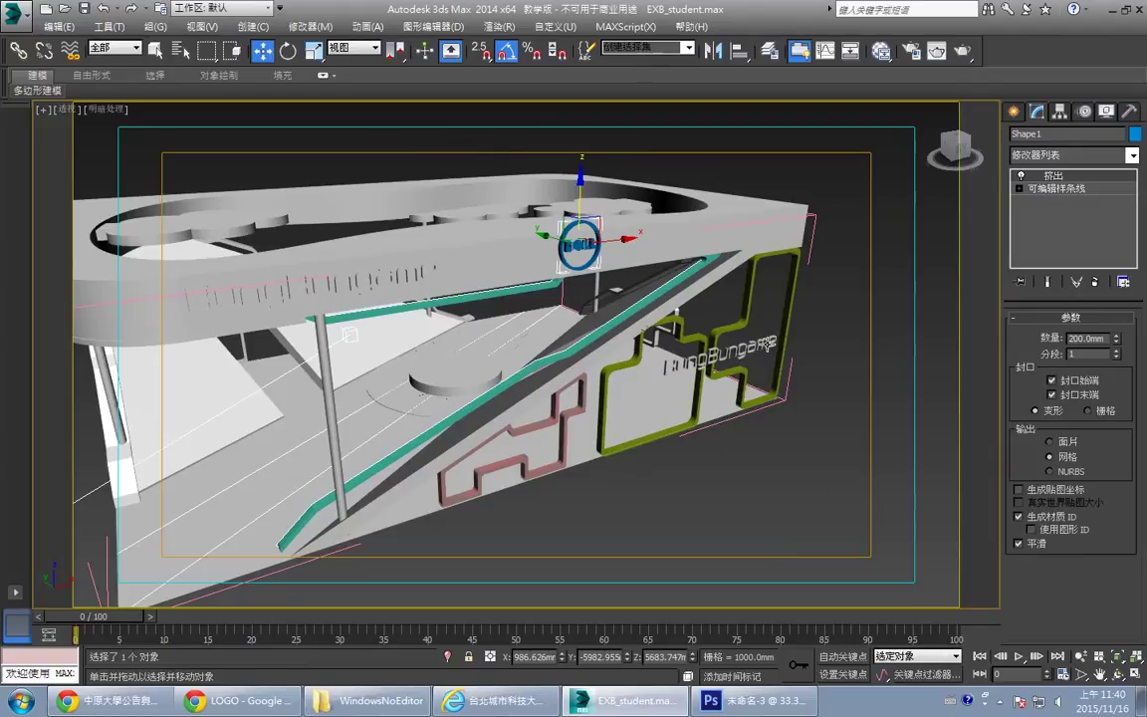
{"action": "left_click", "coordinate": [766, 346]}
{"action": "left_click", "coordinate": [602, 239]}
{"action": "mouse_move", "coordinate": [579, 210]}
{"action": "left_mouse_down", "text": "shift"}
{"action": "mouse_move", "coordinate": [575, 368]}
{"action": "mouse_move", "coordinate": [733, 364]}
{"action": "left_mouse_up", "text": "shift"}
{"action": "left_click", "coordinate": [528, 380]}
- Delete the white 3D lettering beside the Dell logo copy on the olive-framed wall
{"action": "left_click", "coordinate": [764, 345]}
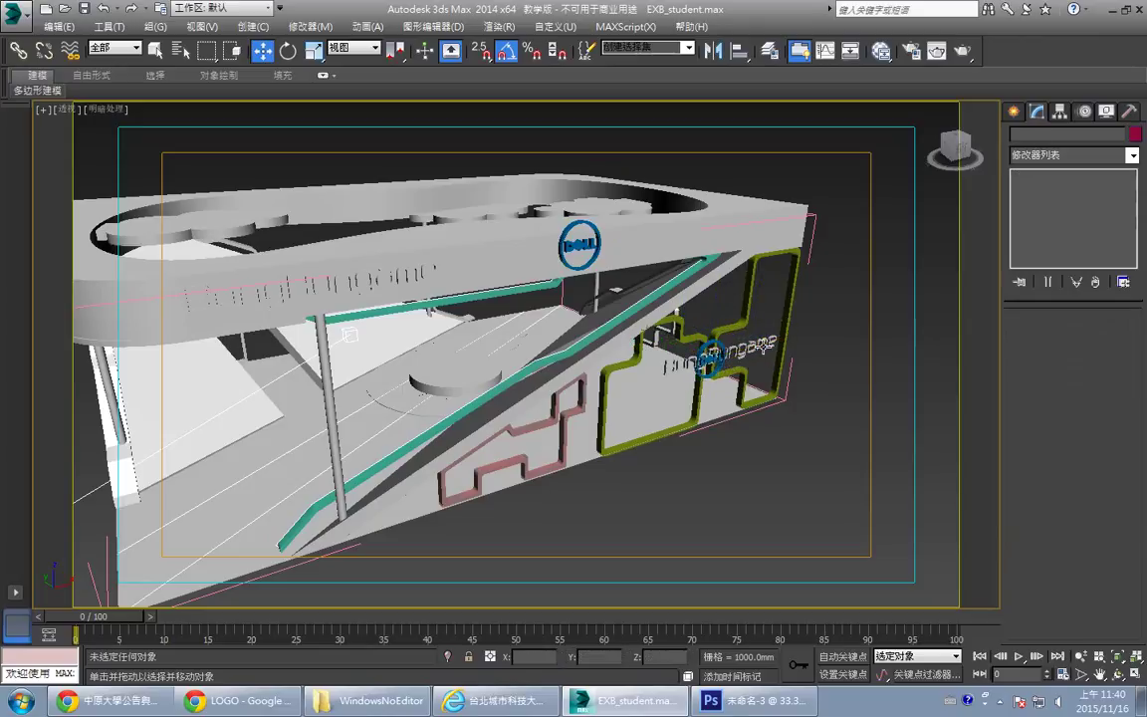
{"action": "left_click", "coordinate": [767, 340]}
{"action": "key", "text": "Delete"}
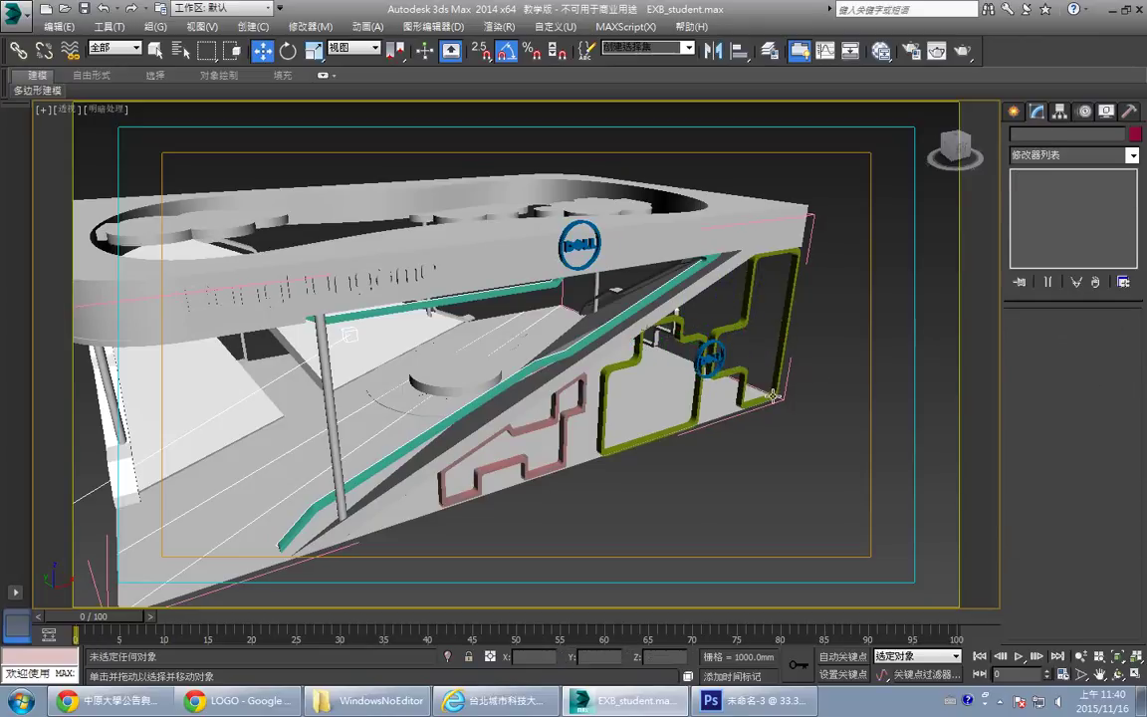
- Move the Dell logo copy along the X axis until it sits clear of the olive wall frame, and deselect it
{"action": "scroll", "coordinate": [774, 396], "scroll_direction": "up", "scroll_amount": 3}
{"action": "left_click", "coordinate": [740, 344]}
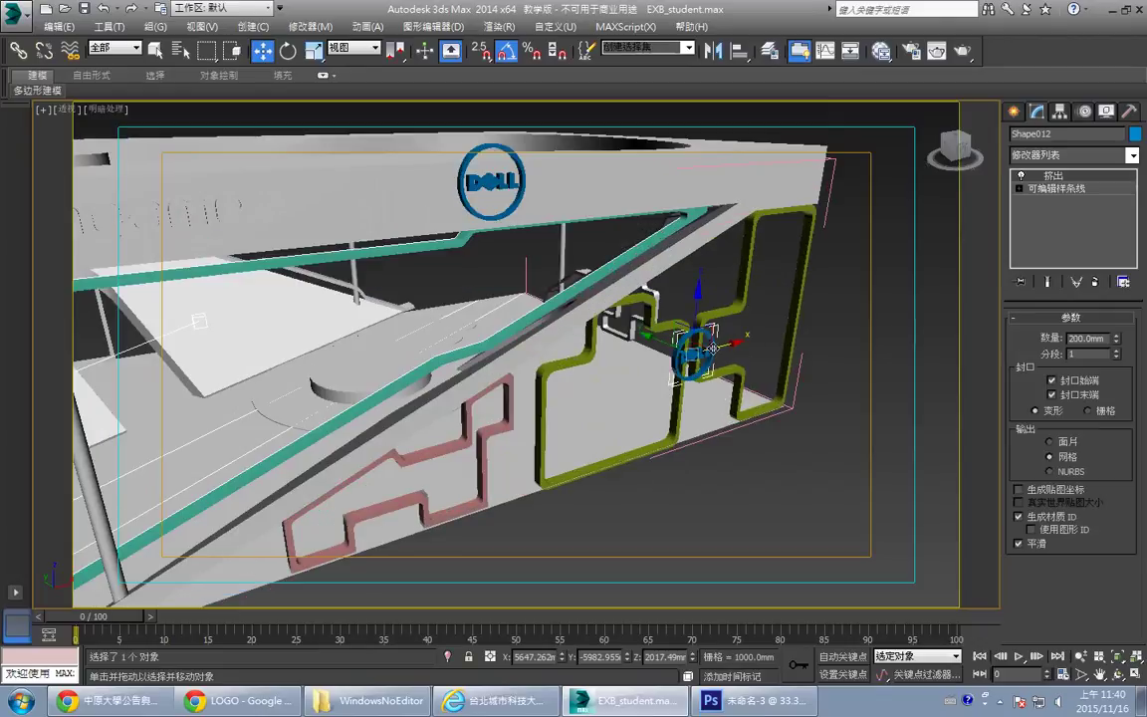
{"action": "left_click", "coordinate": [868, 335]}
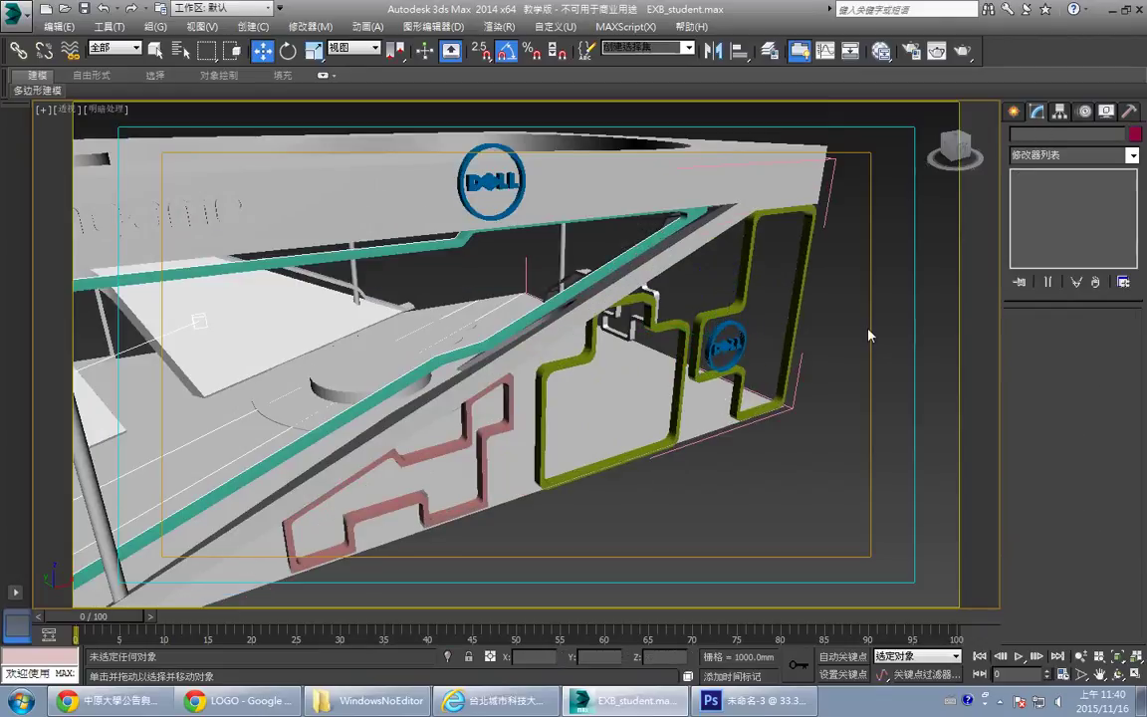